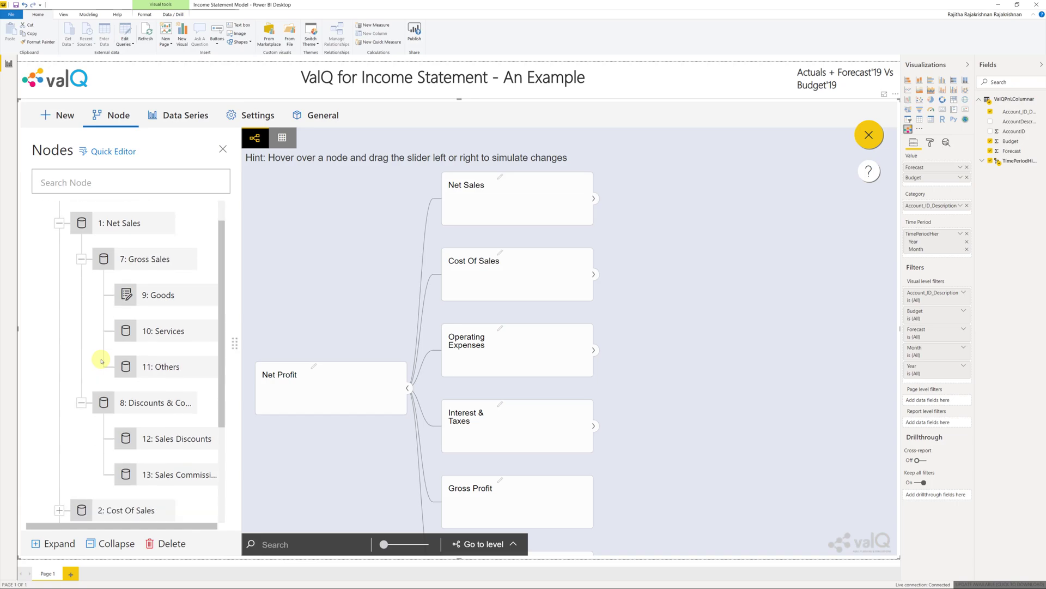
Step: Set the Goods node's calculation method to Data Source and map it to source key 10001:Goods
{"action": "left_click_drag", "start_coordinate": [235, 341], "coordinate": [269, 342]}
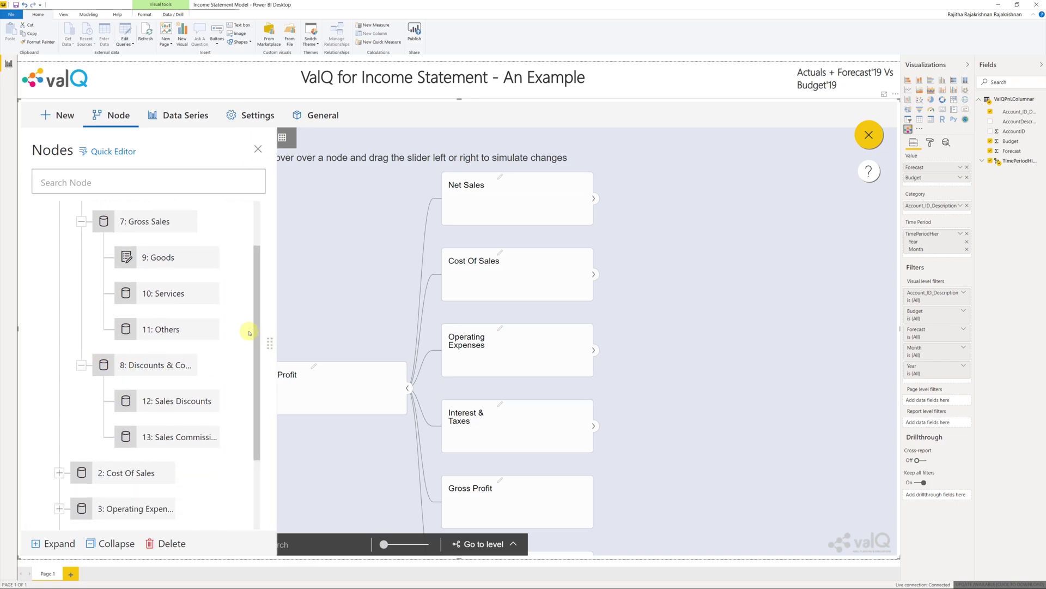
{"action": "double_click", "coordinate": [184, 254]}
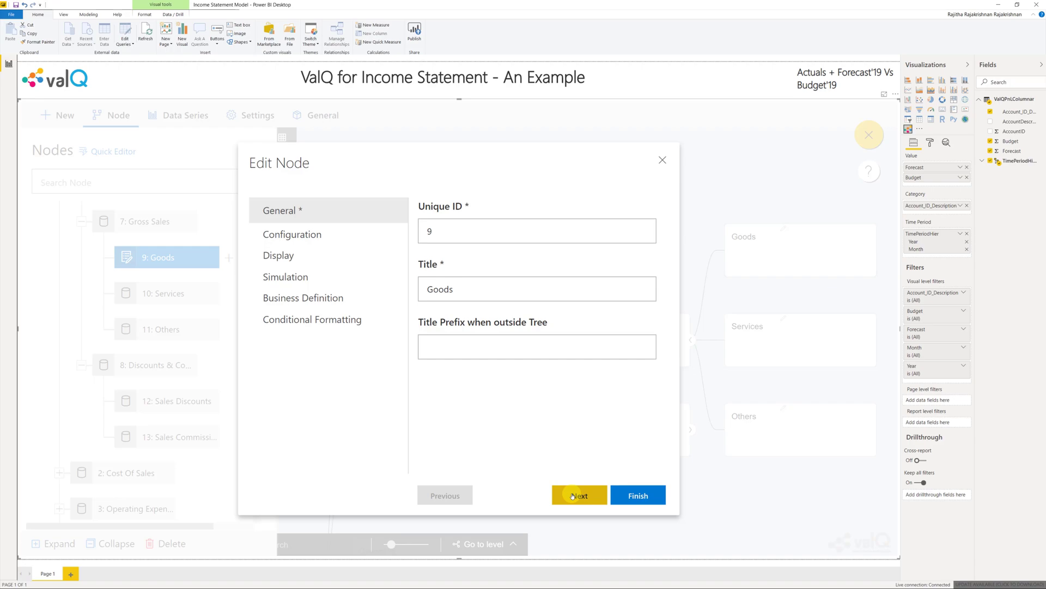
{"action": "left_click", "coordinate": [572, 496]}
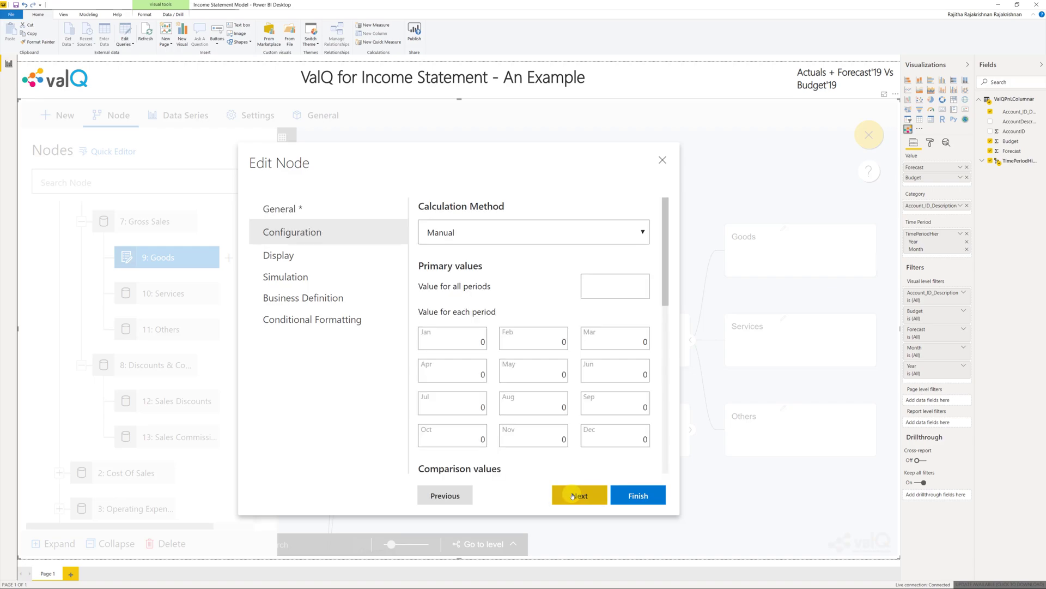
{"action": "left_click", "coordinate": [643, 233]}
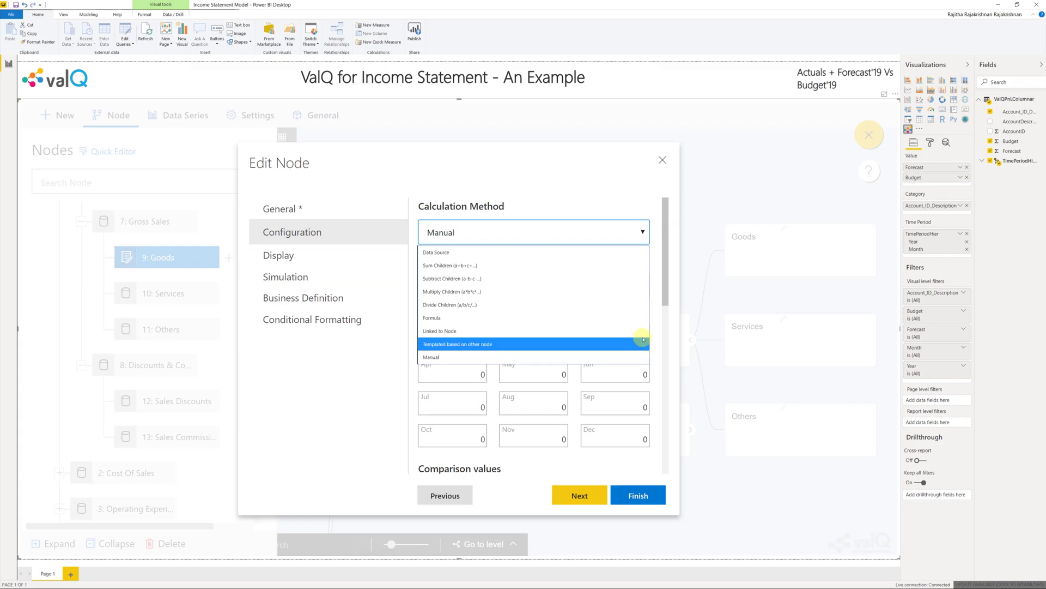
{"action": "left_click", "coordinate": [634, 253]}
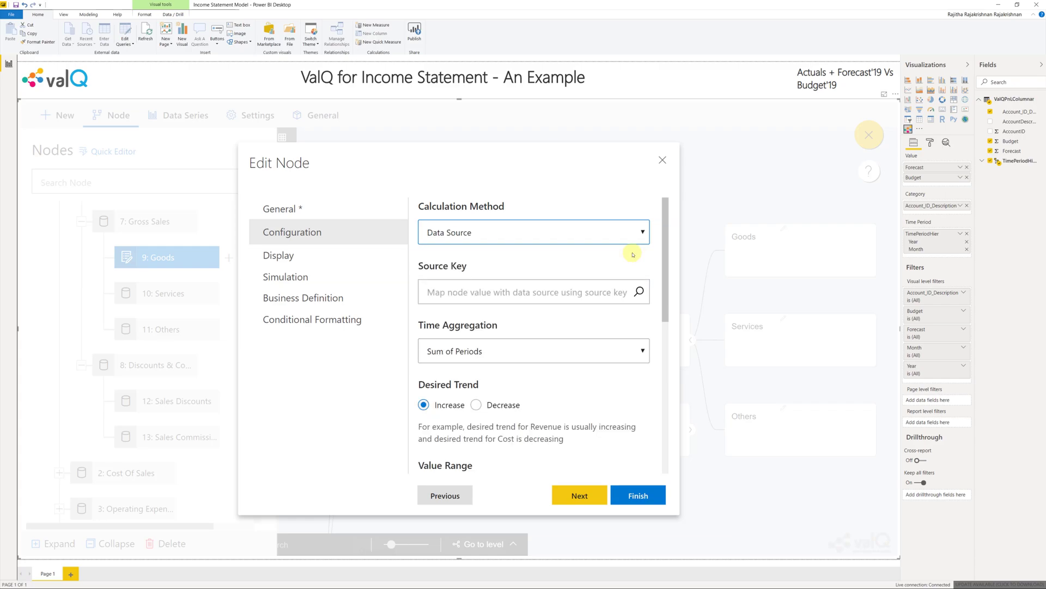
{"action": "left_click", "coordinate": [615, 287]}
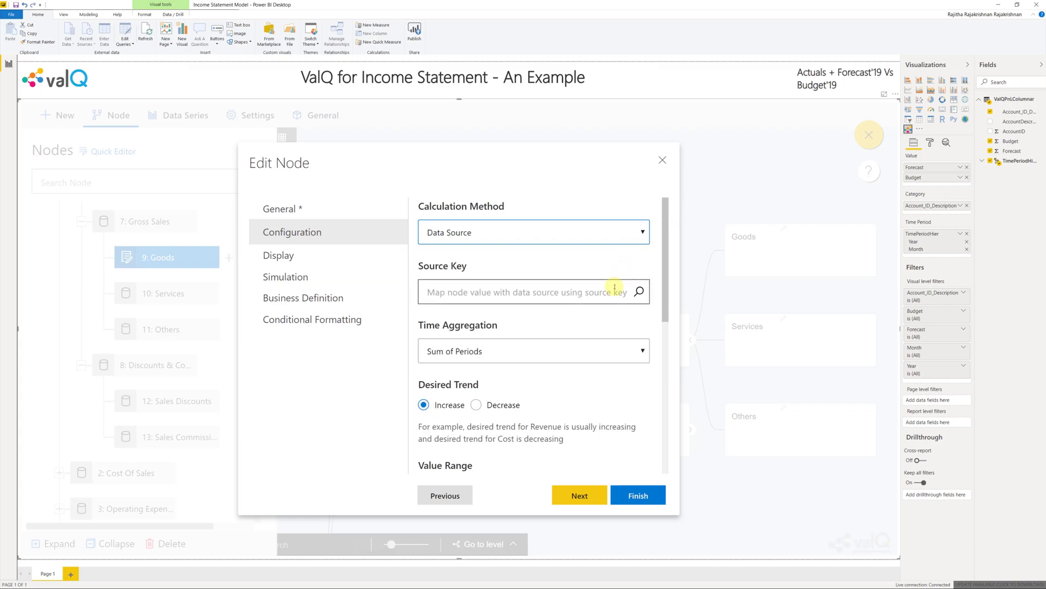
{"action": "type", "text": "goods"}
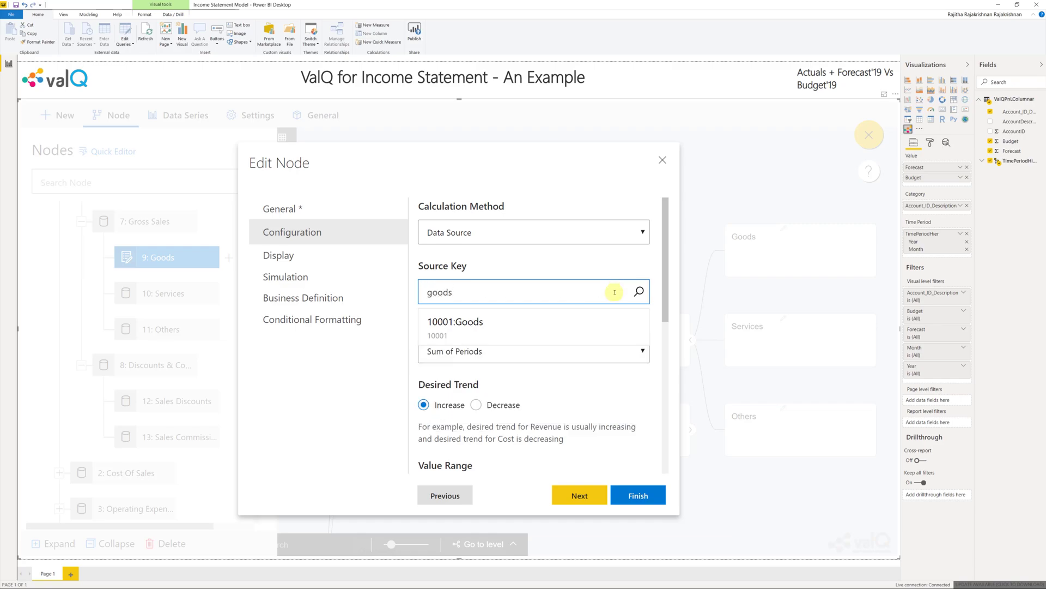
{"action": "left_click", "coordinate": [615, 322]}
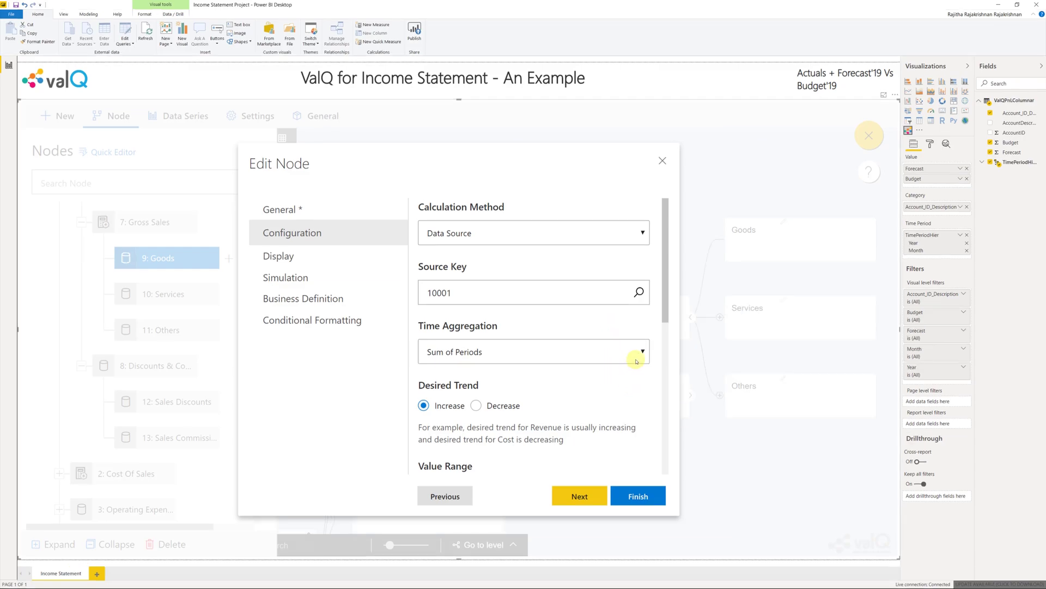
Step: Select Sum of Periods as the Goods node's time aggregation and review its value range and dynamic children options
{"action": "left_click", "coordinate": [642, 352]}
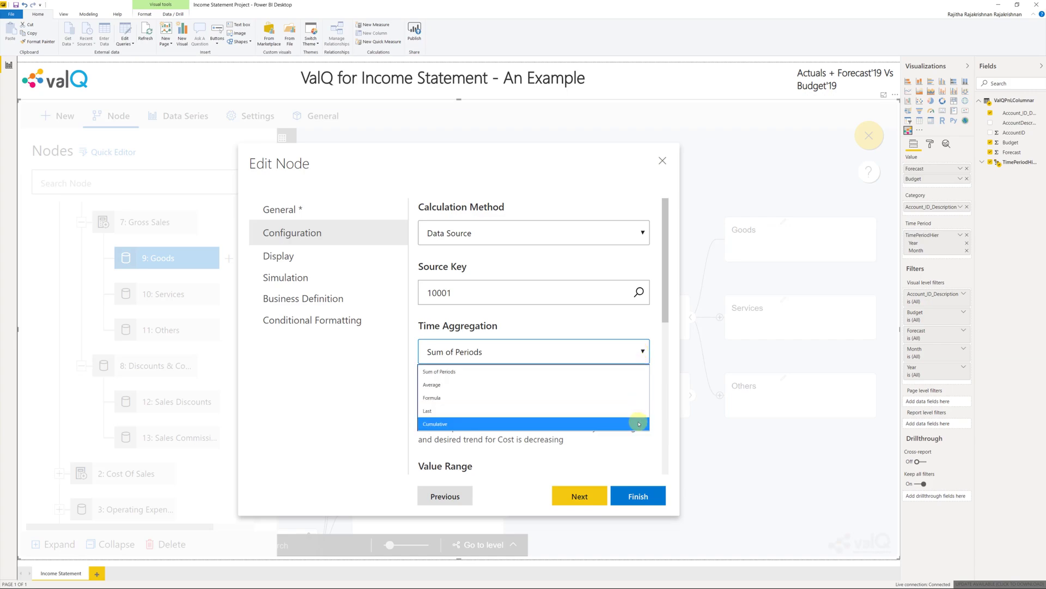
{"action": "left_click", "coordinate": [639, 372]}
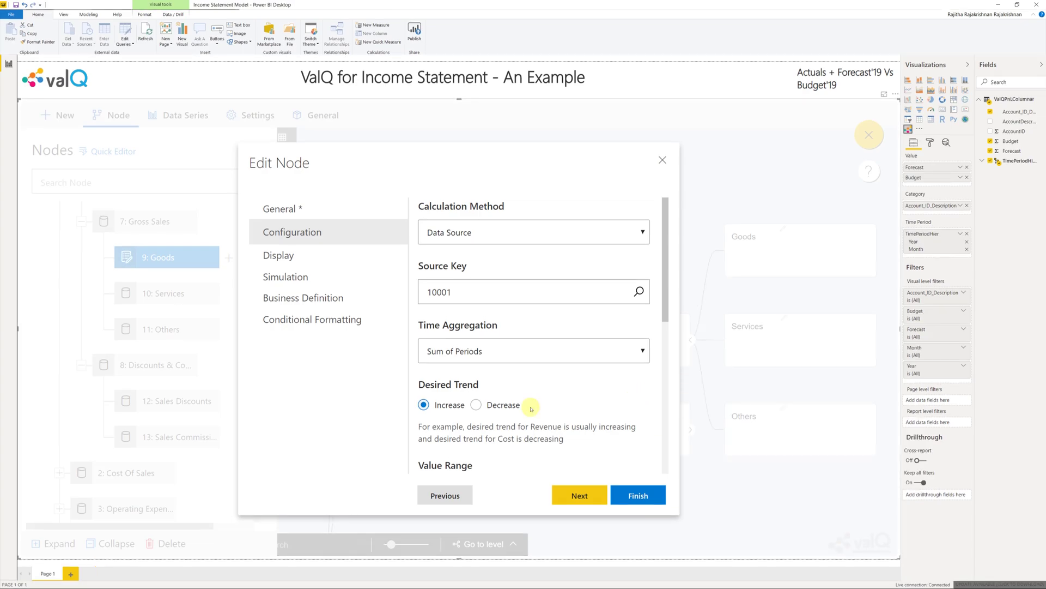
{"action": "scroll", "coordinate": [531, 408], "scroll_direction": "down", "scroll_amount": 5}
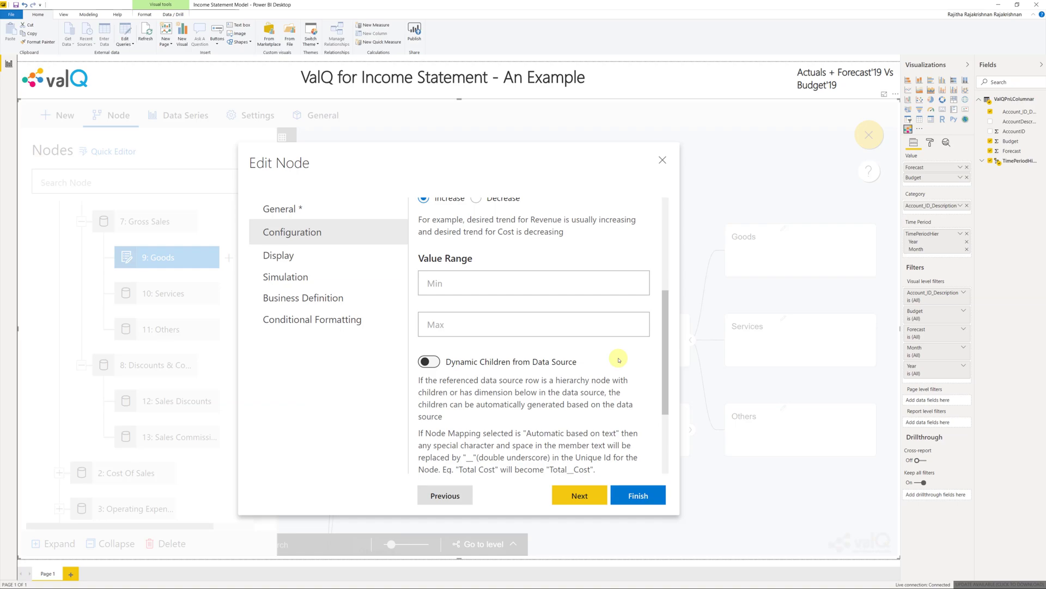
{"action": "scroll", "coordinate": [619, 360], "scroll_direction": "down", "scroll_amount": 5}
Step: Configure the Goods node's display with User selected scale, 0 decimal places and the value prefix $
{"action": "left_click", "coordinate": [585, 496]}
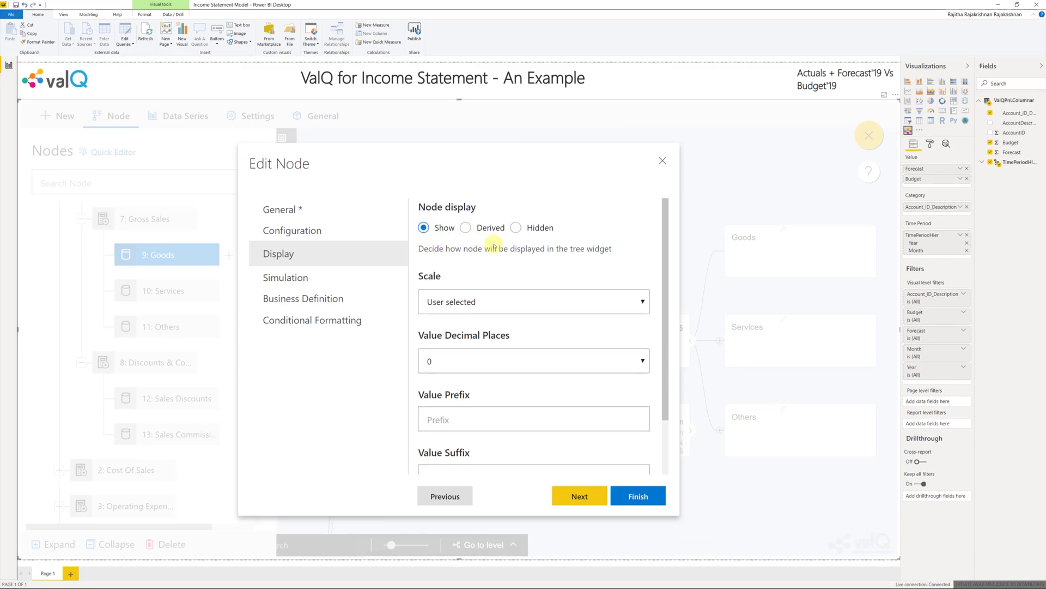
{"action": "left_click", "coordinate": [646, 307]}
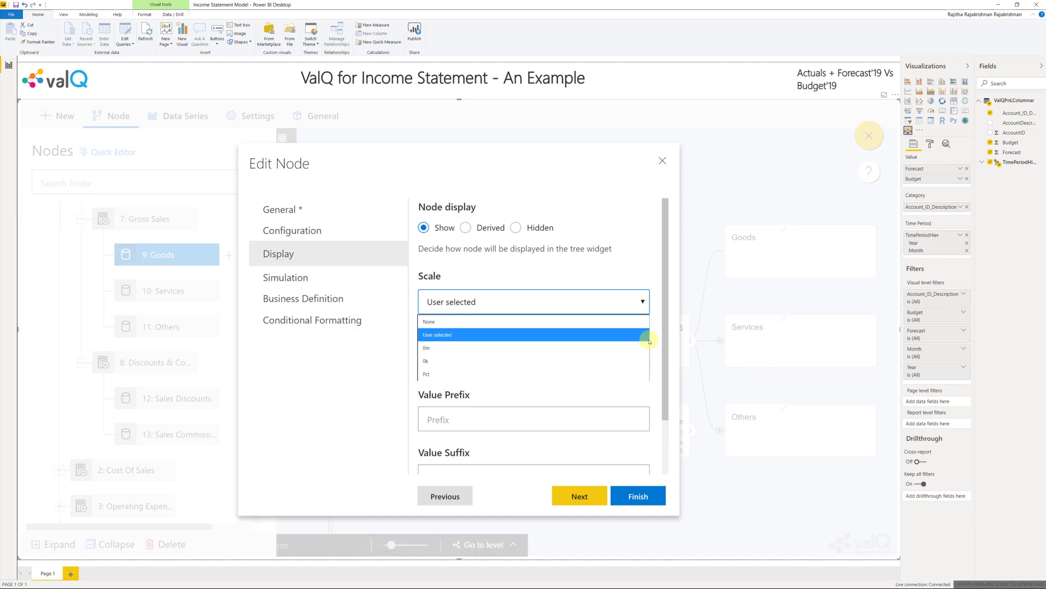
{"action": "left_click", "coordinate": [647, 340]}
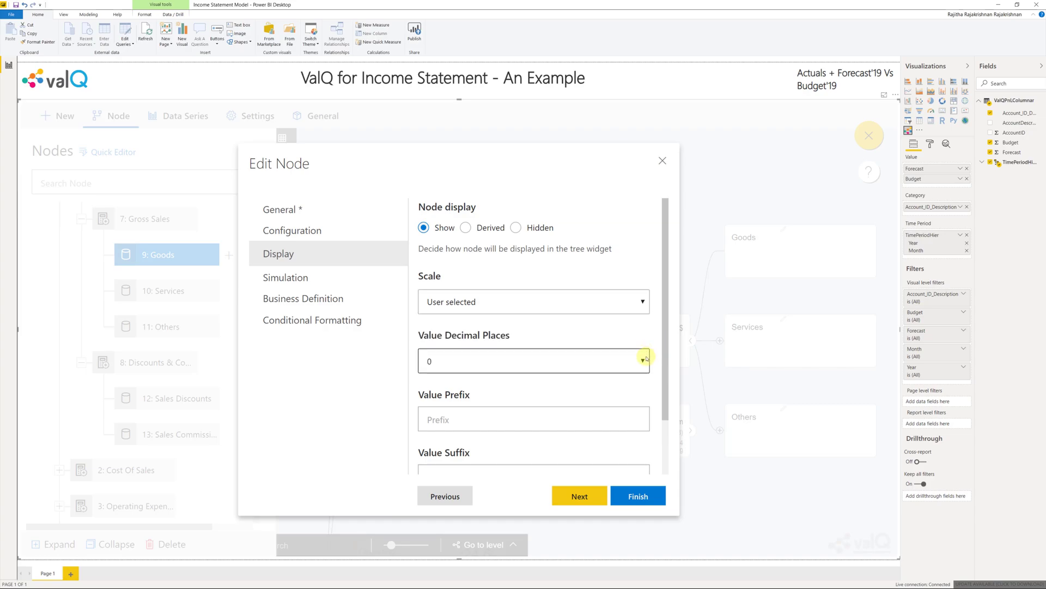
{"action": "left_click", "coordinate": [644, 362]}
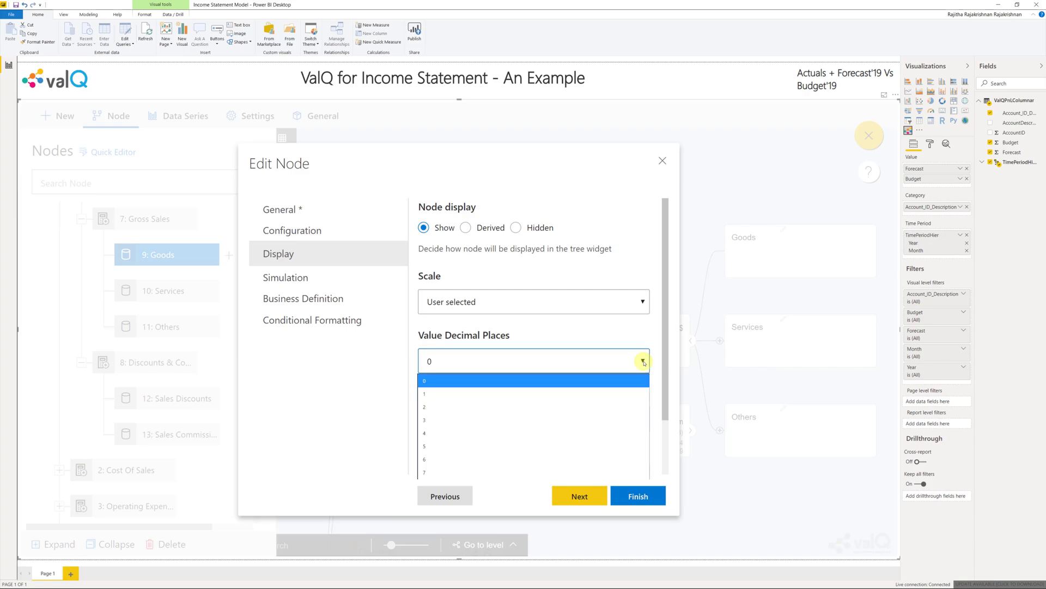
{"action": "left_click", "coordinate": [644, 362]}
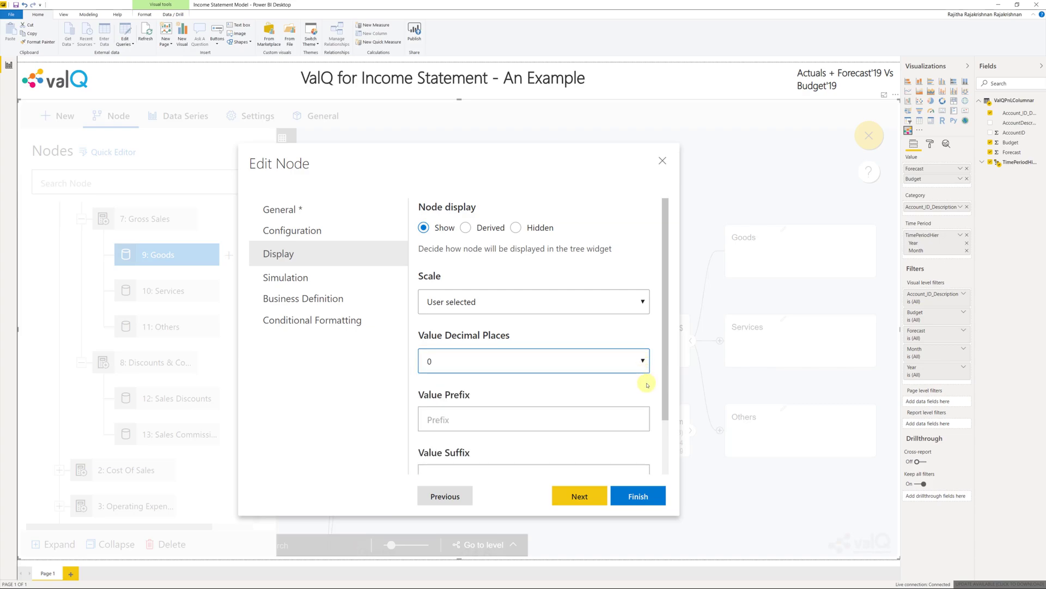
{"action": "left_click", "coordinate": [621, 413]}
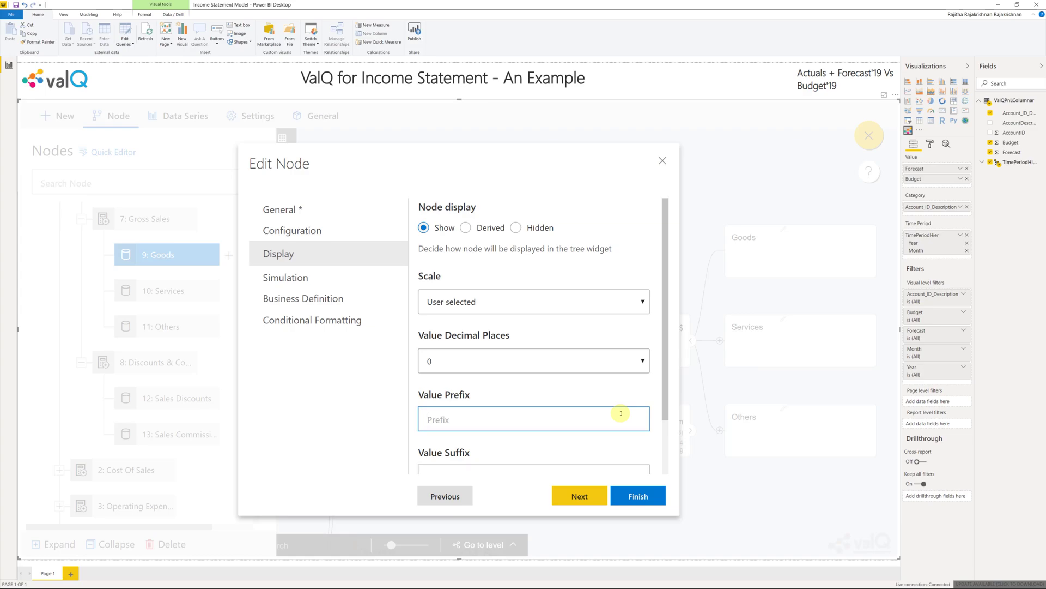
{"action": "type", "text": "$"}
{"action": "left_click", "coordinate": [642, 439]}
{"action": "scroll", "coordinate": [642, 439], "scroll_direction": "down", "scroll_amount": 2}
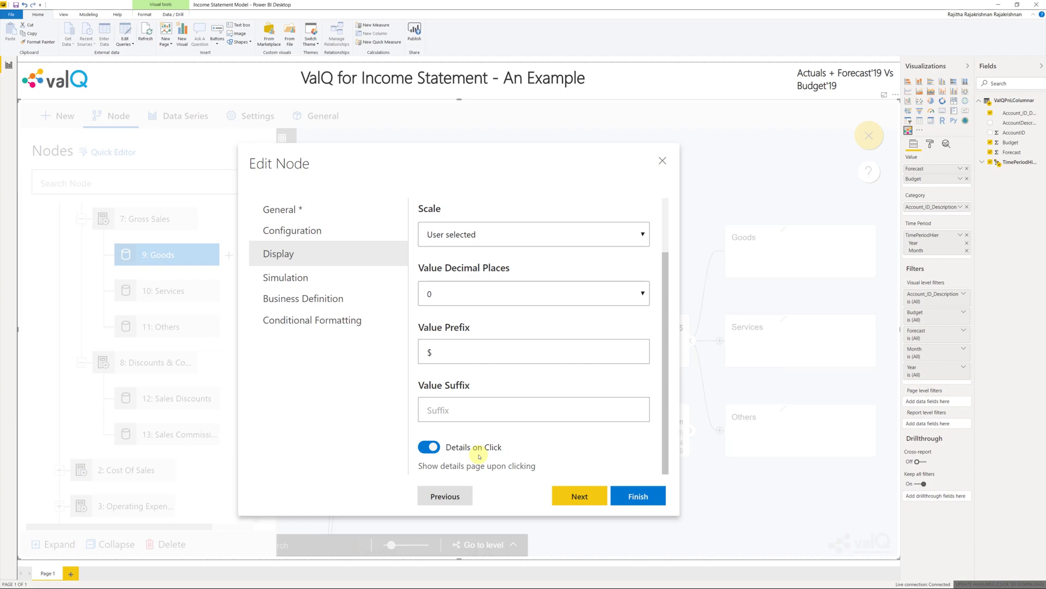
Step: Accept the Goods node's default simulation, business definition and conditional formatting settings, and finish editing the node
{"action": "left_click", "coordinate": [580, 496]}
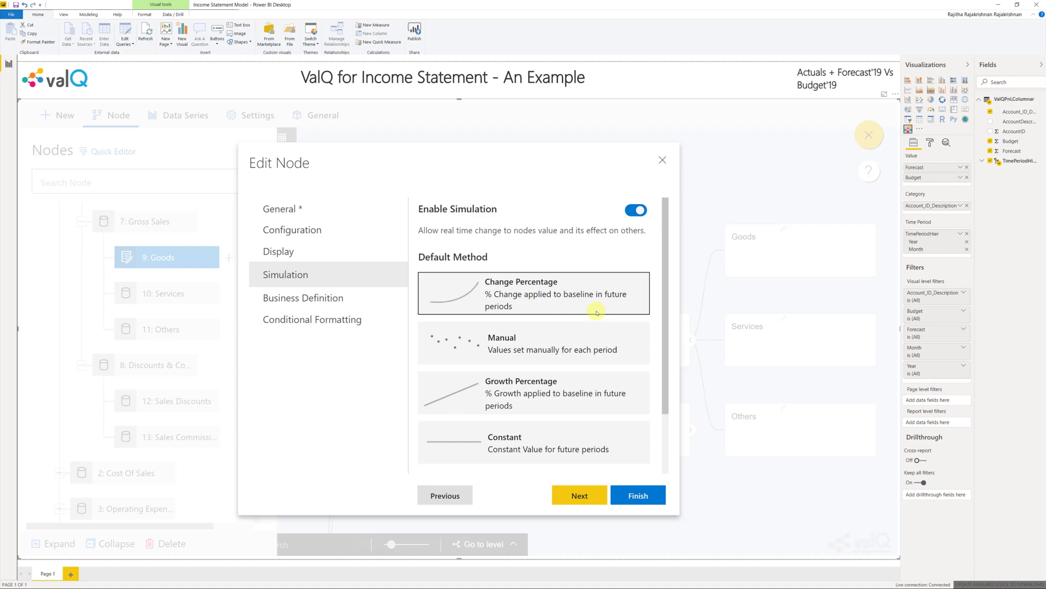
{"action": "scroll", "coordinate": [597, 313], "scroll_direction": "down", "scroll_amount": 3}
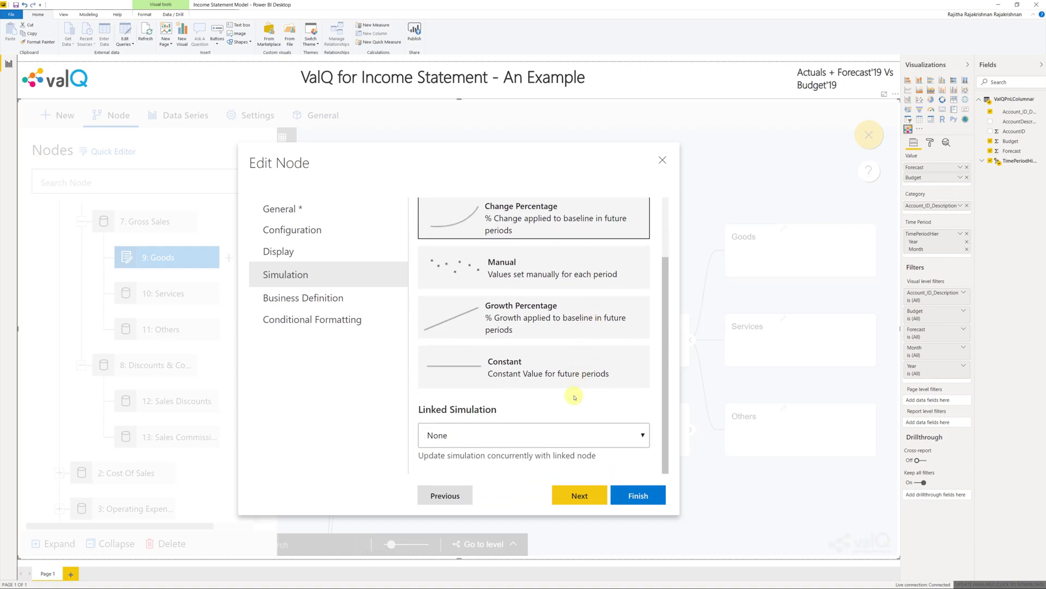
{"action": "left_click", "coordinate": [577, 493]}
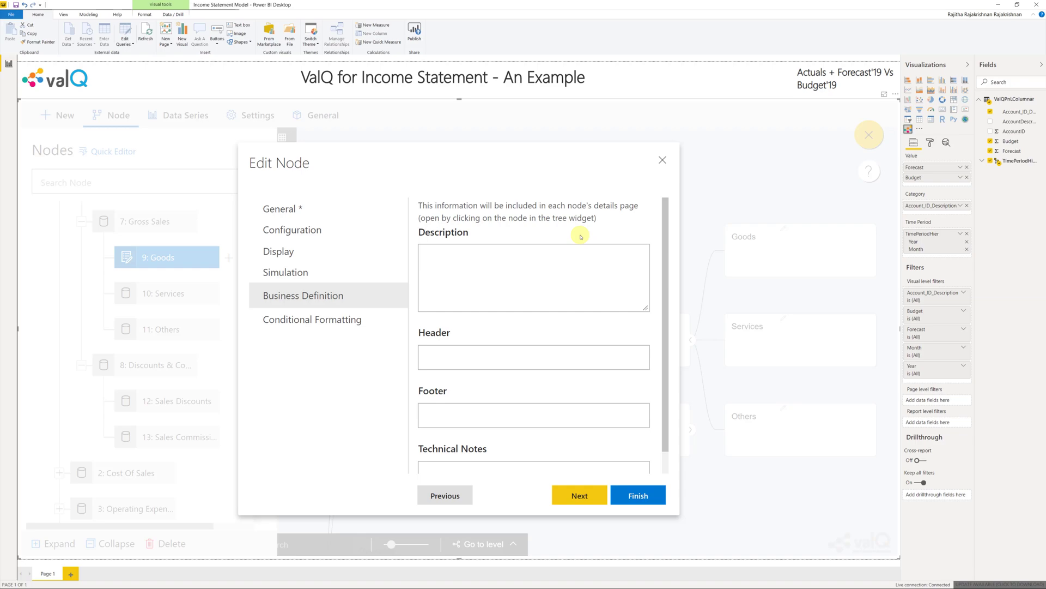
{"action": "left_click", "coordinate": [572, 493]}
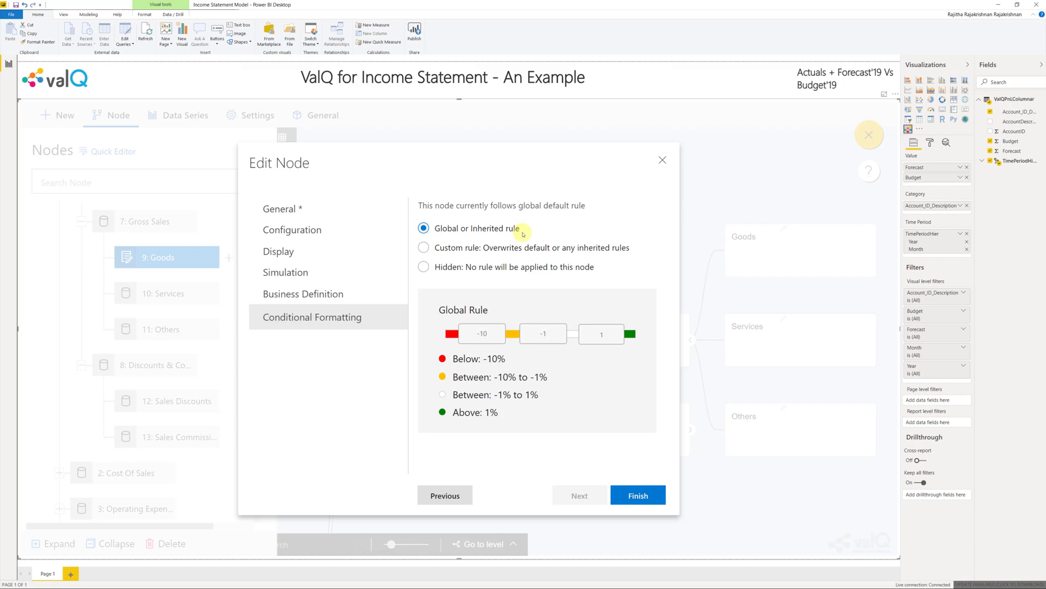
{"action": "left_click", "coordinate": [630, 497]}
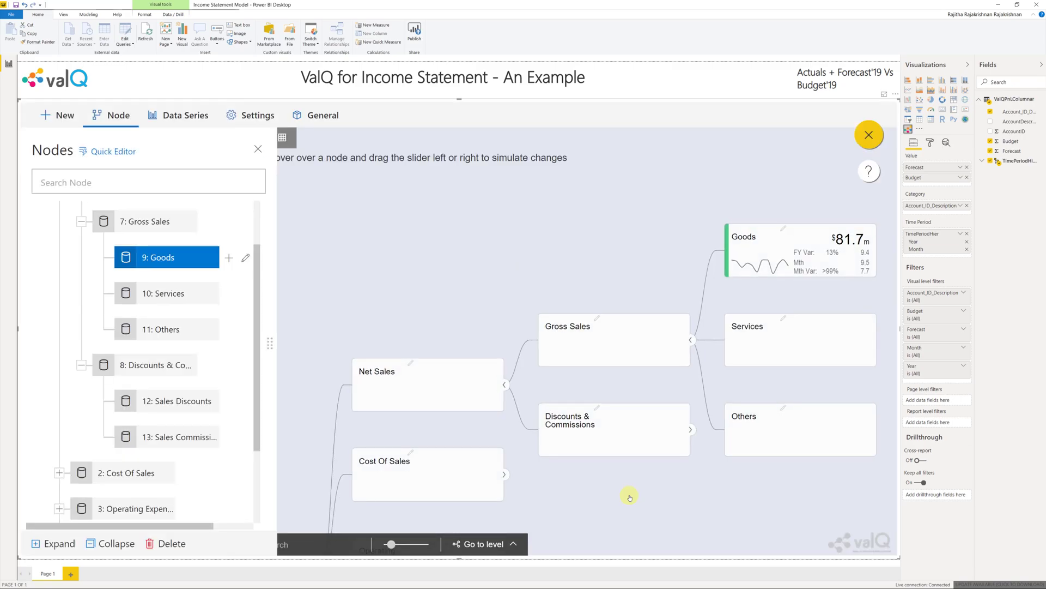
{"action": "mouse_move", "coordinate": [801, 269]}
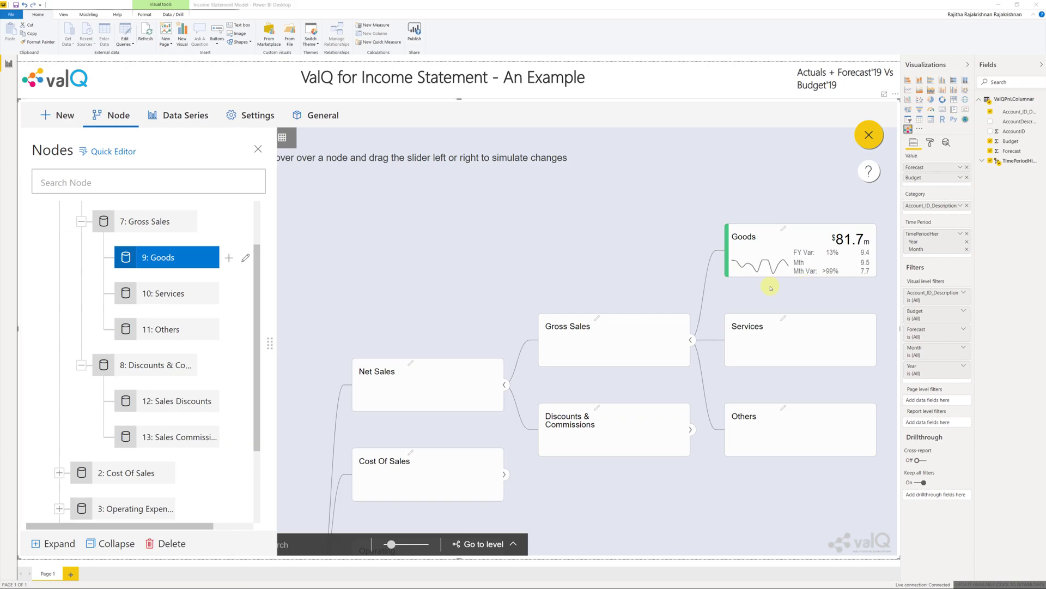
Step: Map the Services node to data source key 10002:Services
{"action": "double_click", "coordinate": [173, 299]}
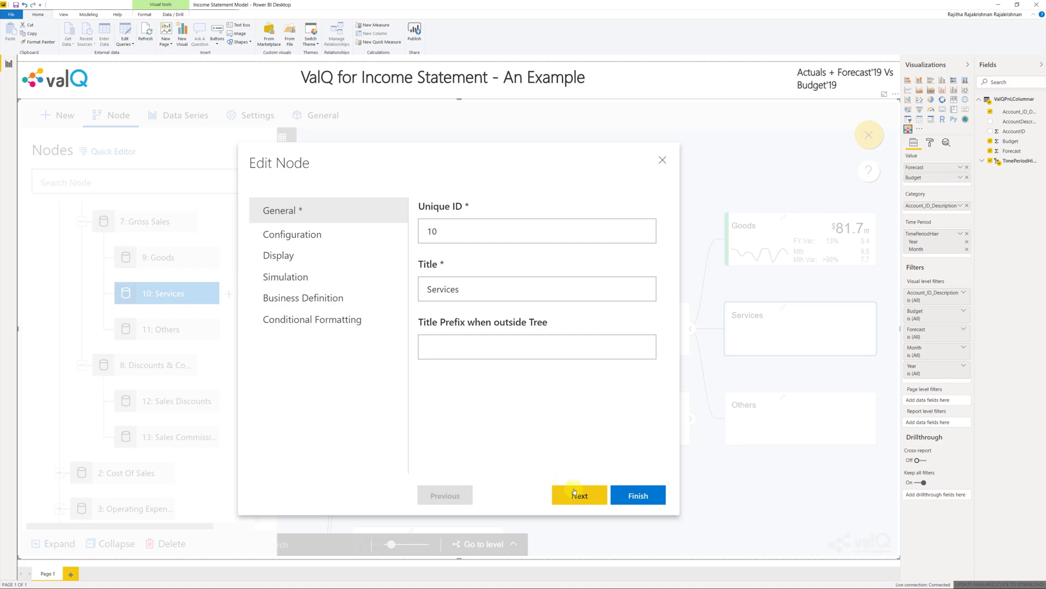
{"action": "left_click", "coordinate": [574, 493]}
{"action": "left_click", "coordinate": [548, 294]}
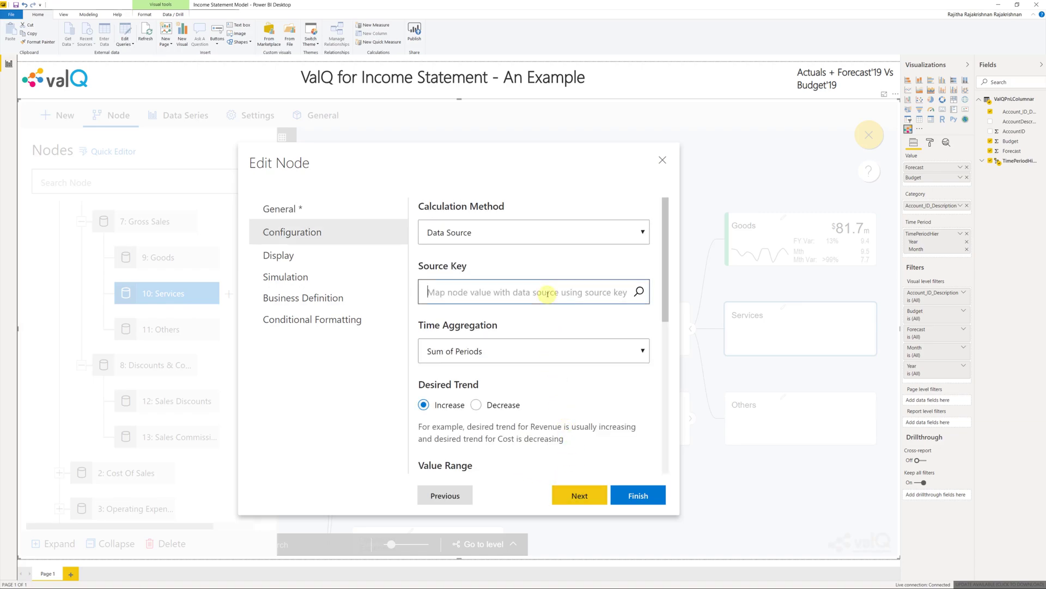
{"action": "type", "text": "serv"}
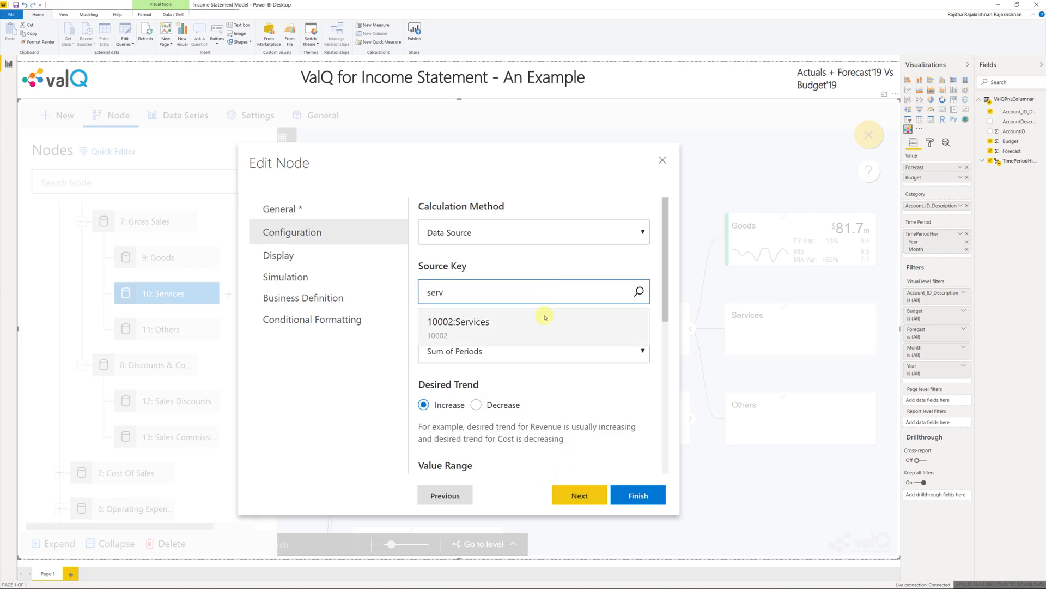
{"action": "left_click", "coordinate": [545, 317]}
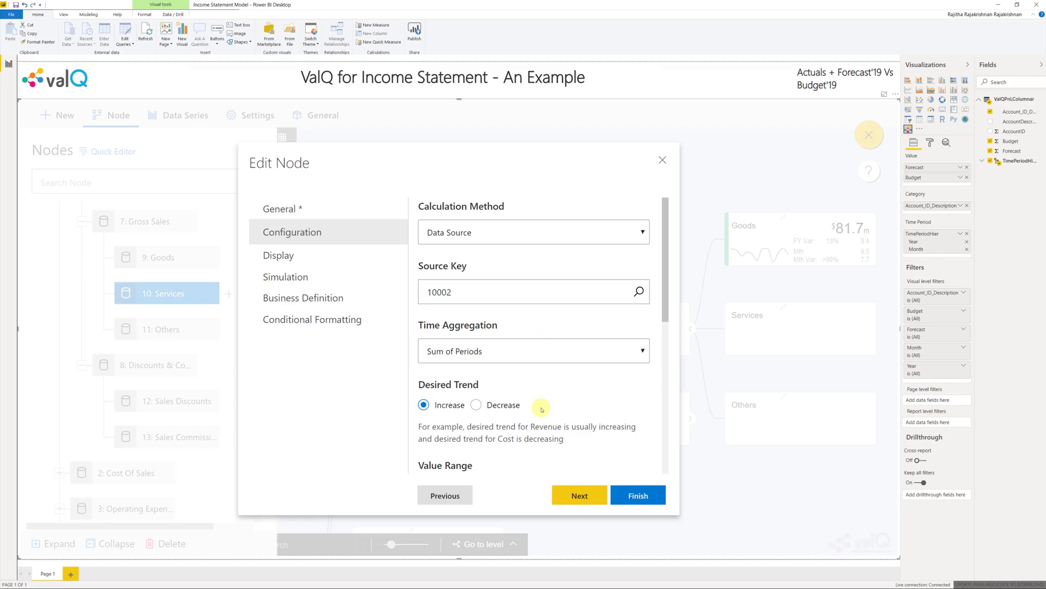
{"action": "scroll", "coordinate": [542, 408], "scroll_direction": "down", "scroll_amount": 5}
Step: Set the Services node's value prefix to $ and finish editing the node
{"action": "left_click", "coordinate": [590, 502]}
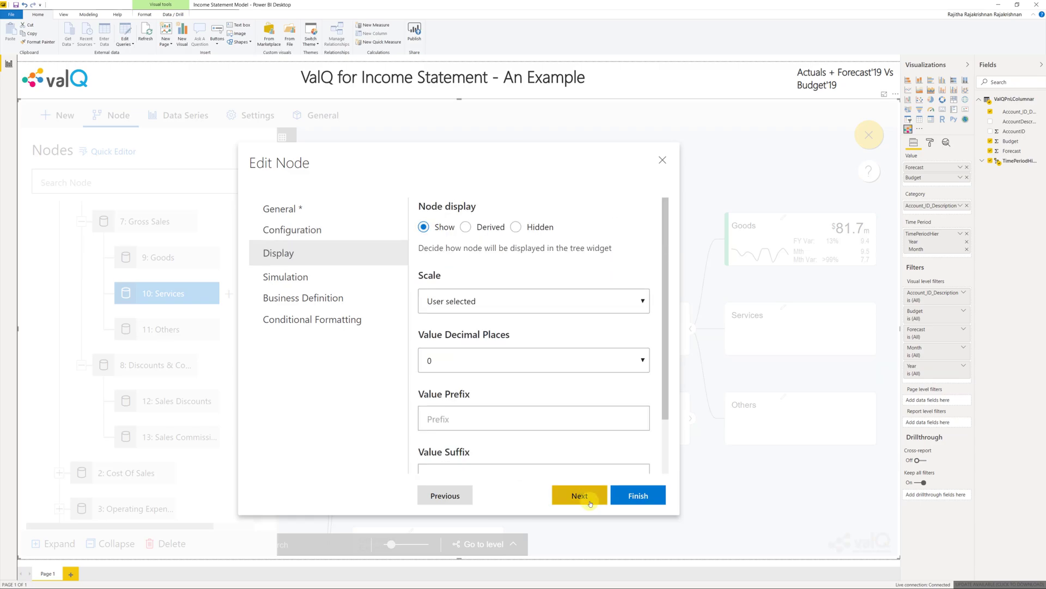
{"action": "left_click", "coordinate": [580, 425]}
{"action": "type", "text": "$"}
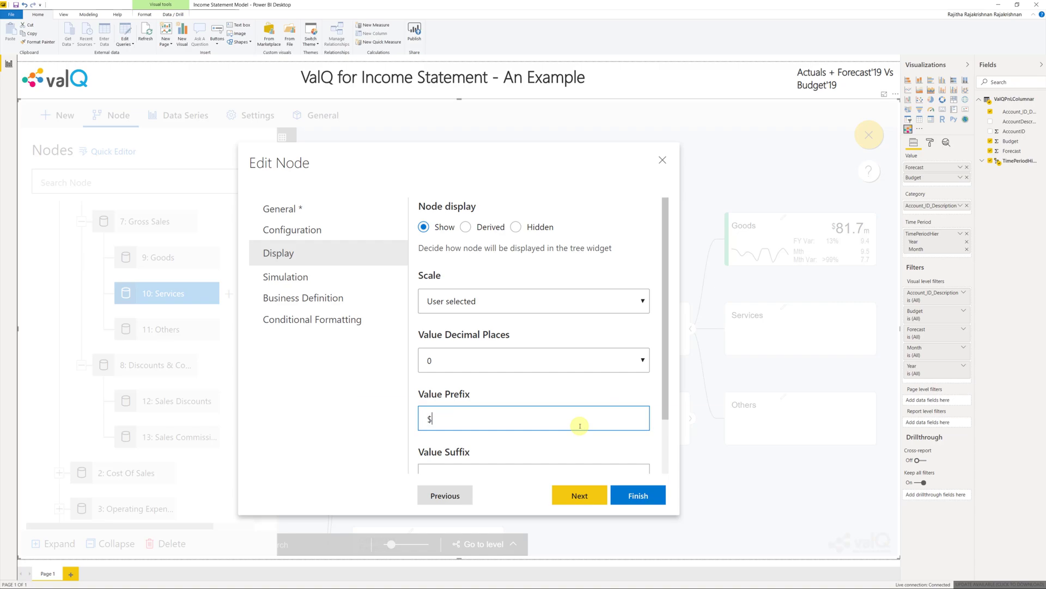
{"action": "left_click", "coordinate": [581, 496]}
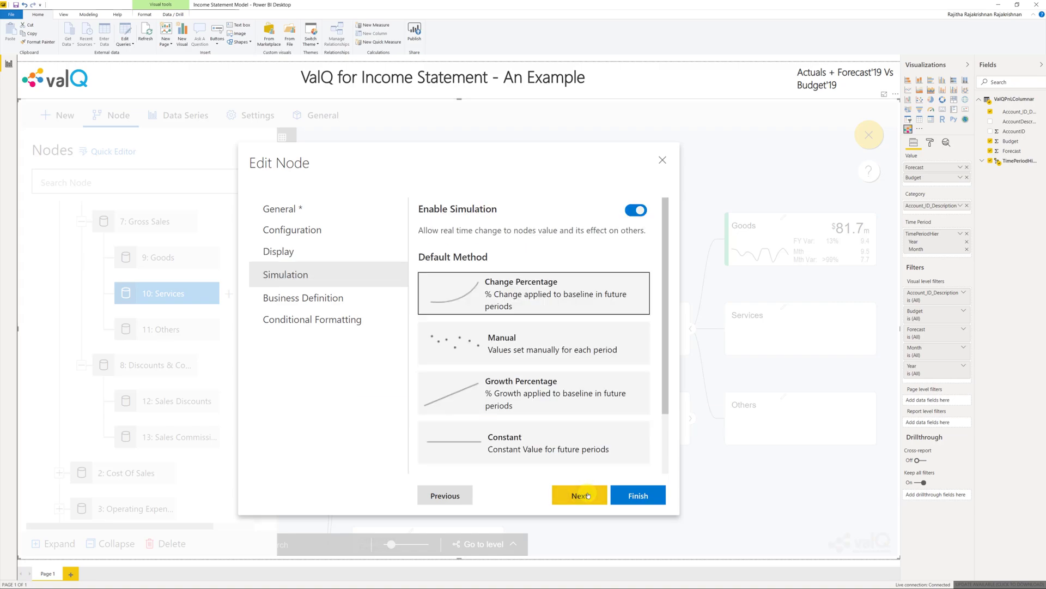
{"action": "left_click", "coordinate": [627, 493]}
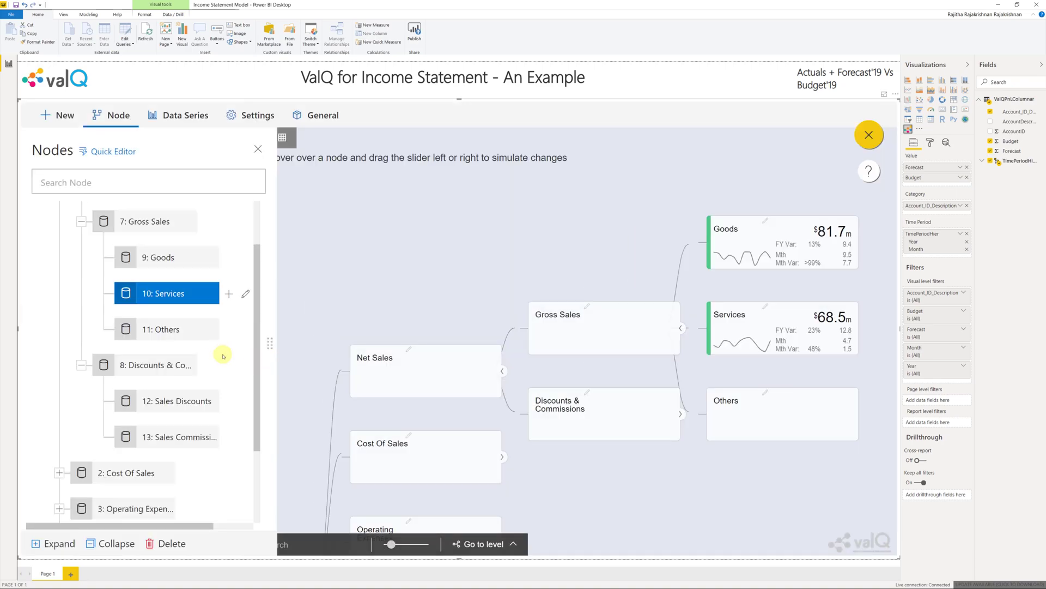
Step: Map the Others node under Gross Sales to data source key 10003:Others
{"action": "double_click", "coordinate": [170, 330]}
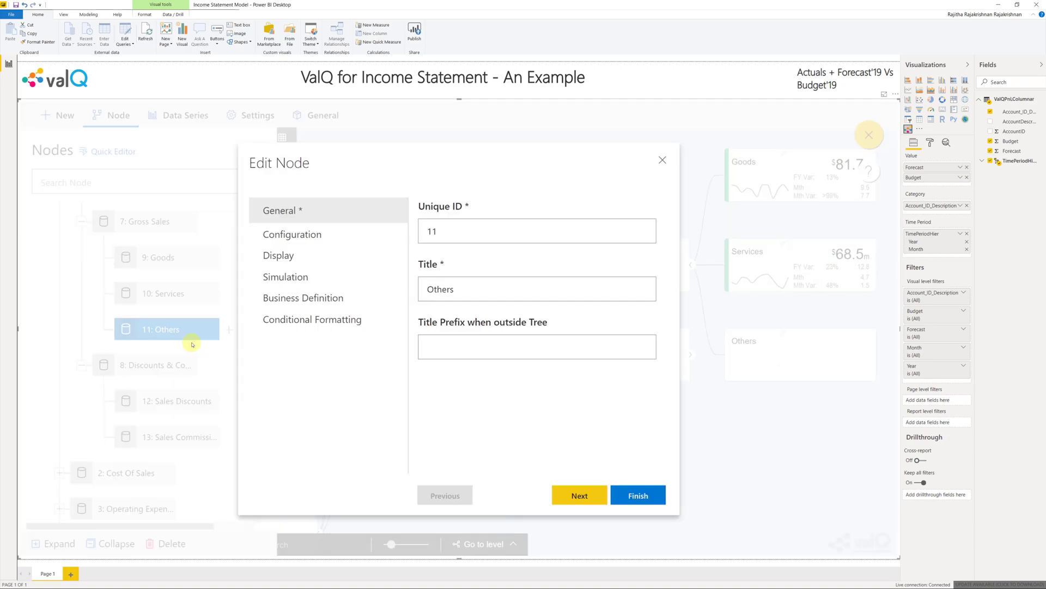
{"action": "left_click", "coordinate": [569, 495]}
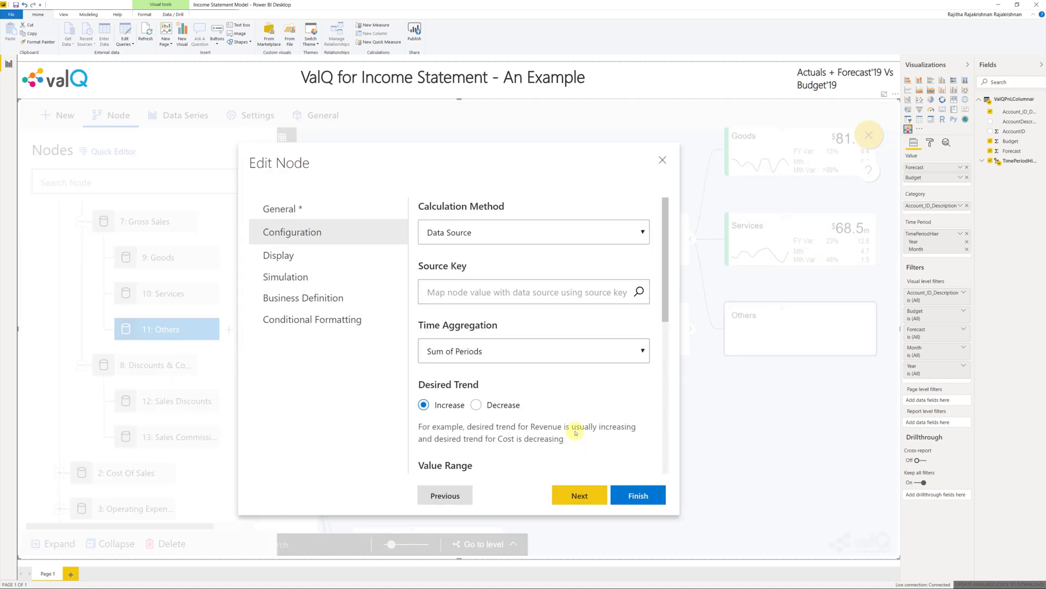
{"action": "left_click", "coordinate": [557, 292]}
{"action": "type", "text": "other"}
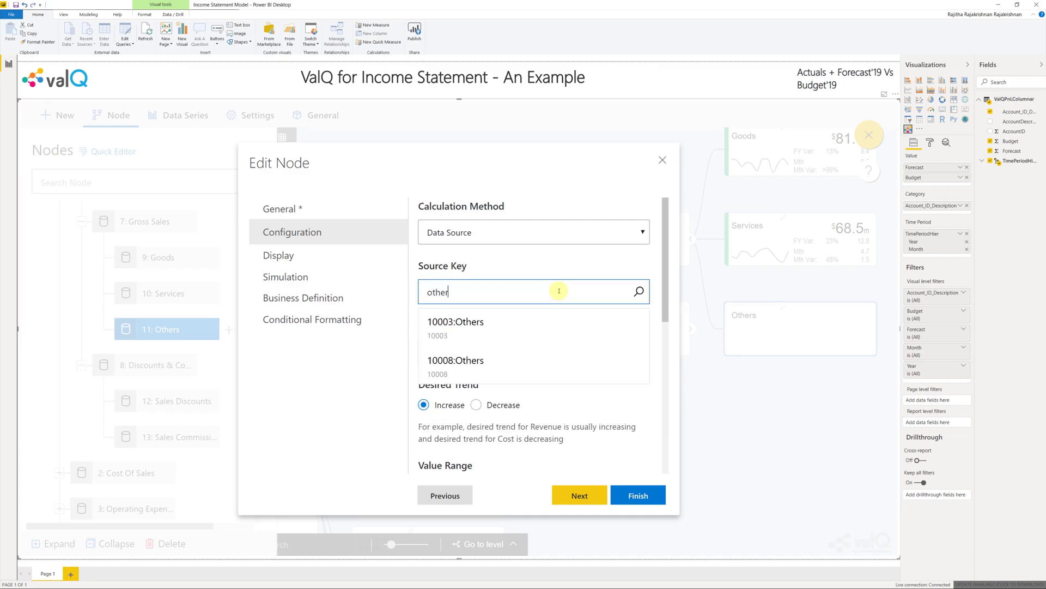
{"action": "left_click", "coordinate": [559, 322]}
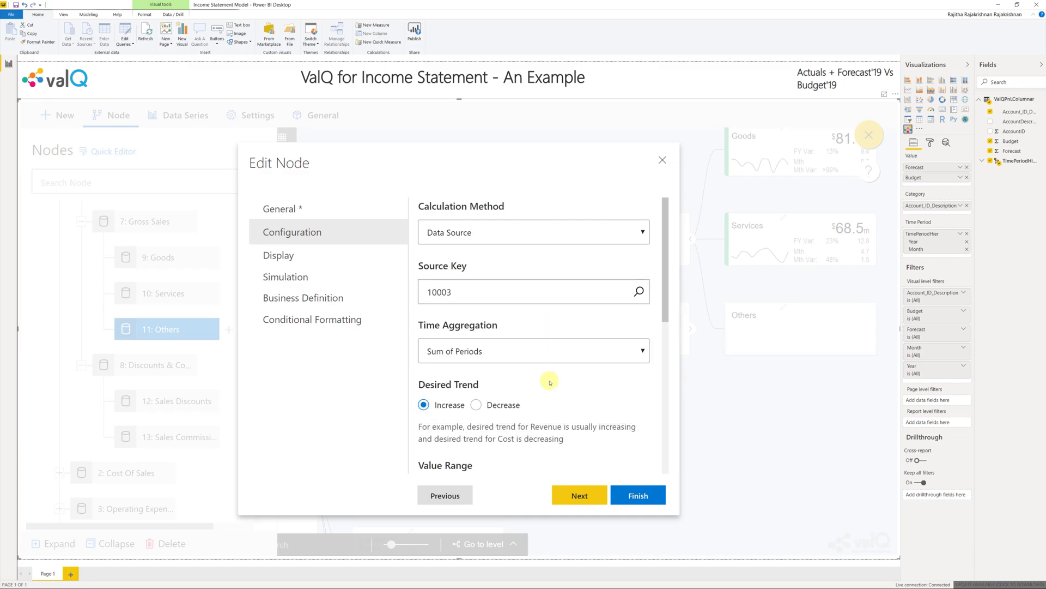
Step: Set the Others node's value prefix to $ and finish editing the node
{"action": "scroll", "coordinate": [550, 407], "scroll_direction": "down", "scroll_amount": 5}
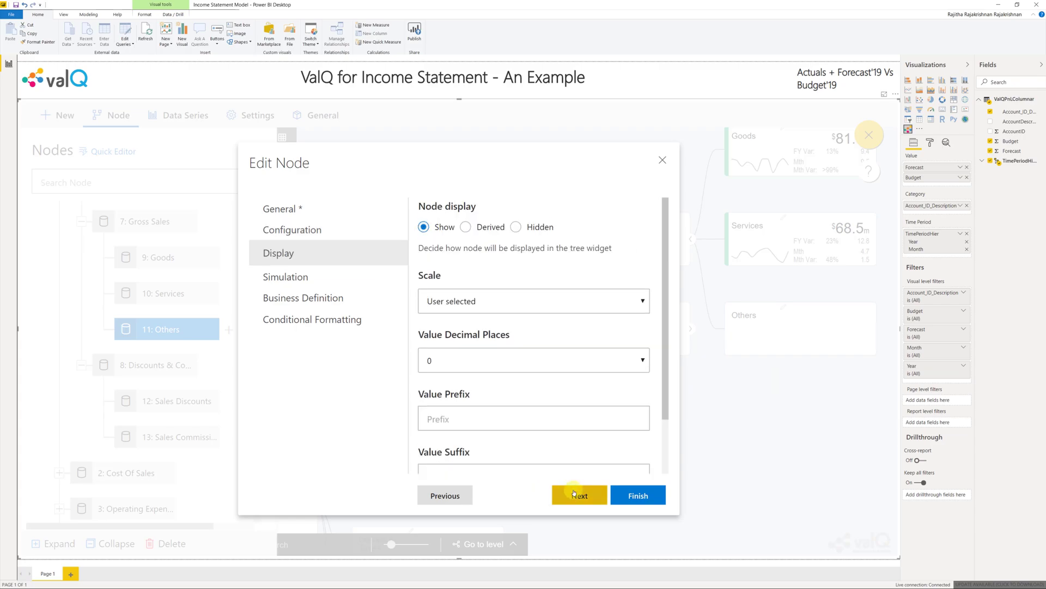
{"action": "left_click", "coordinate": [570, 418]}
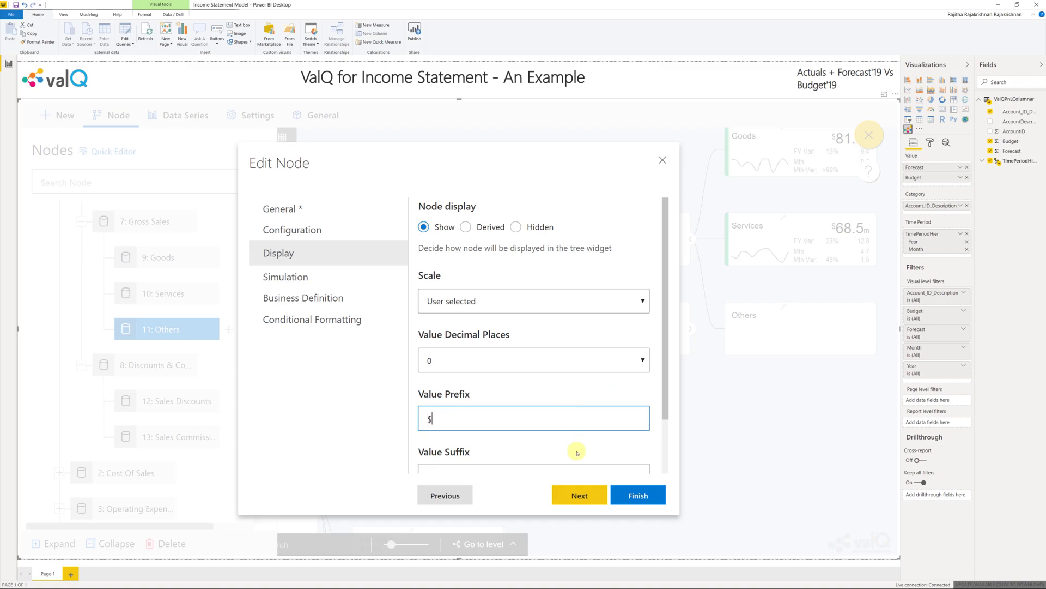
{"action": "left_click", "coordinate": [579, 499]}
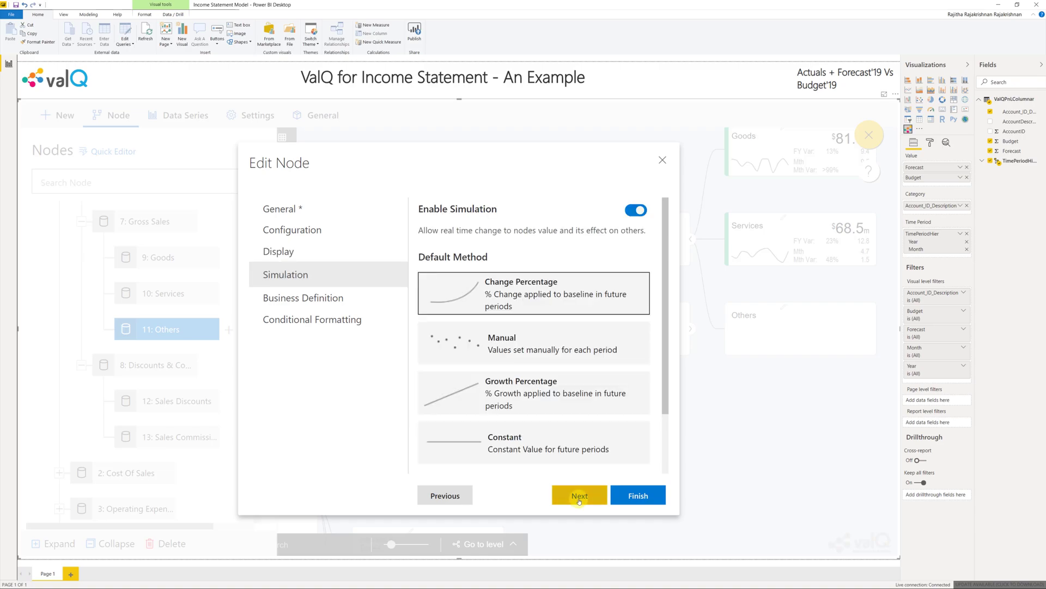
{"action": "left_click", "coordinate": [641, 496]}
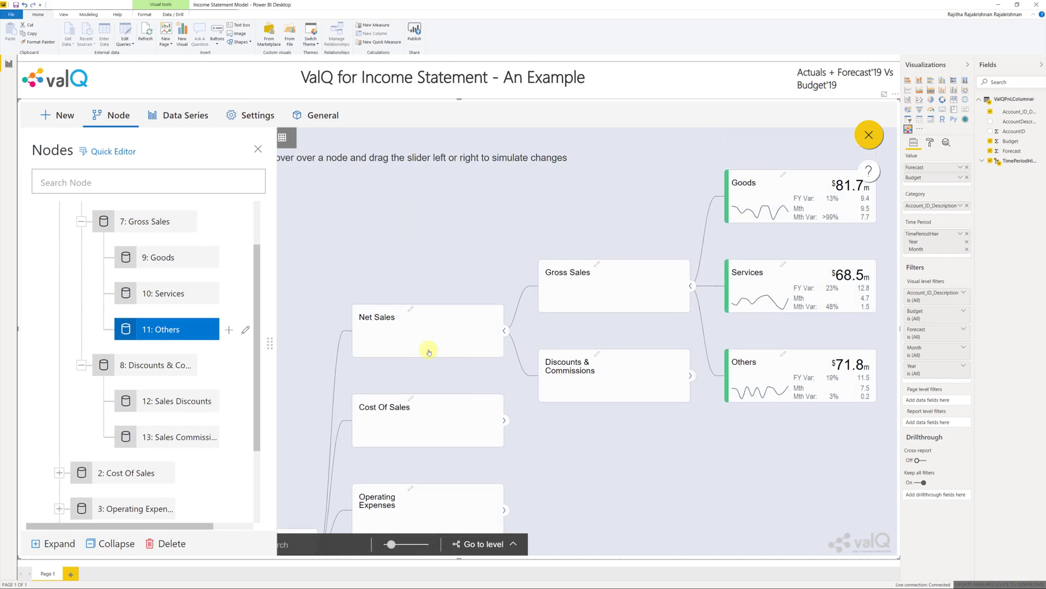
Step: Set the Gross Sales node's calculation method to Sum Children (a+b+c+...)
{"action": "left_click", "coordinate": [155, 224]}
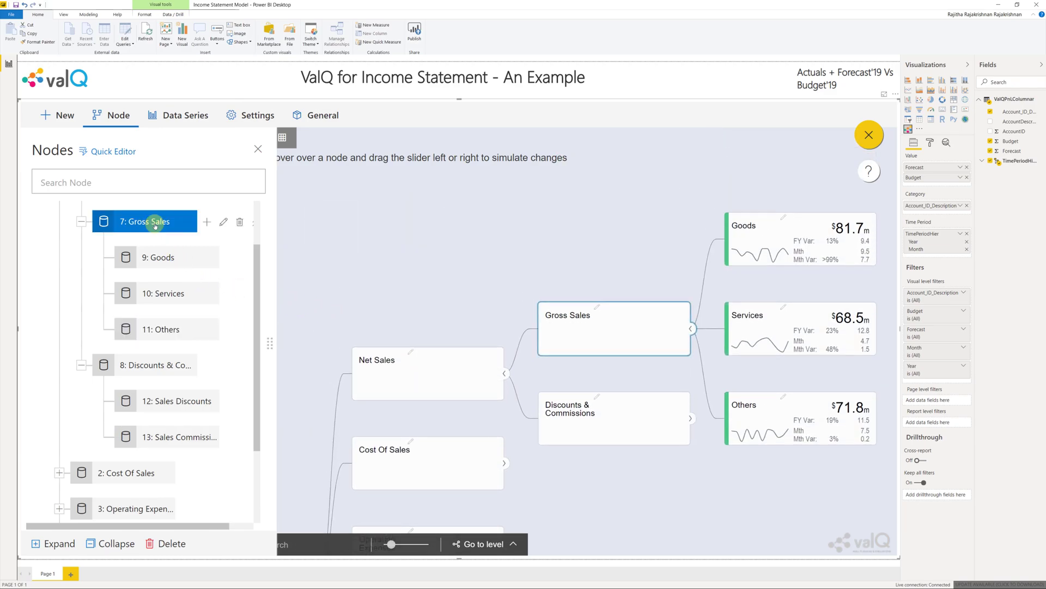
{"action": "double_click", "coordinate": [156, 225]}
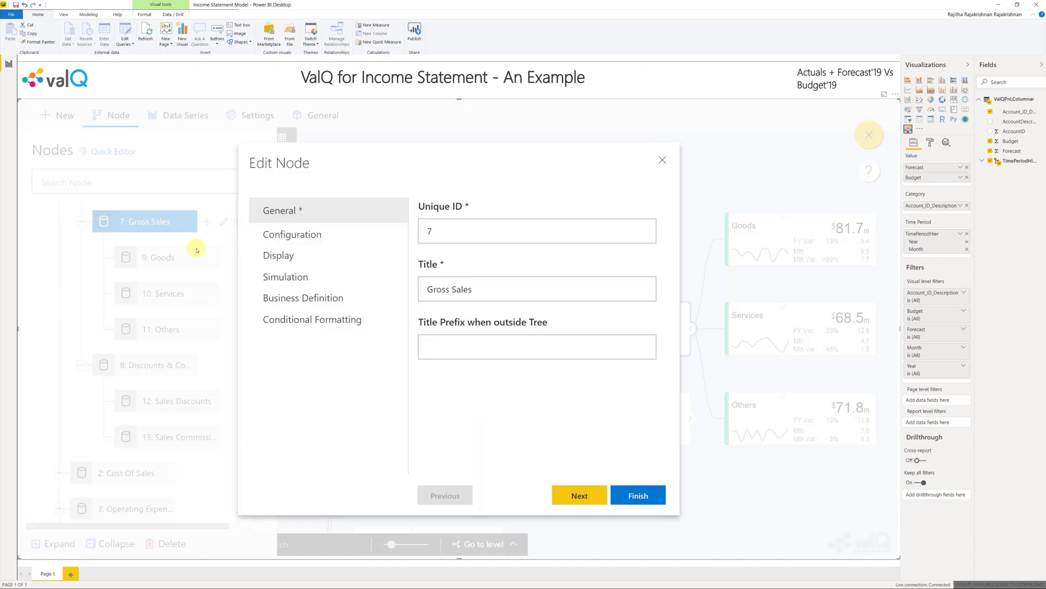
{"action": "left_click", "coordinate": [579, 497]}
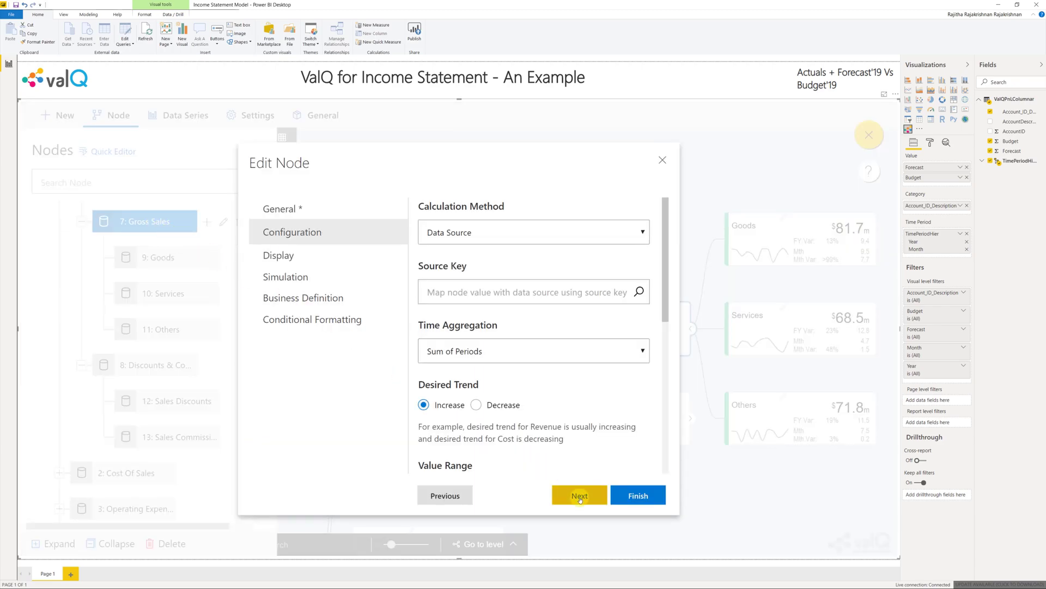
{"action": "left_click", "coordinate": [524, 233]}
{"action": "left_click", "coordinate": [517, 266]}
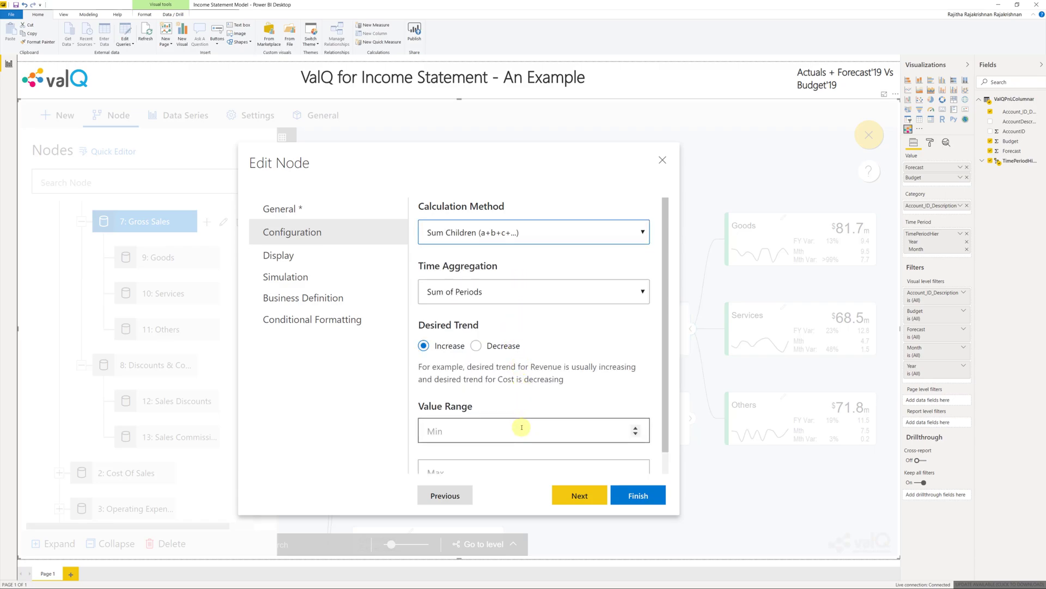
Step: Set the Gross Sales node's value prefix to $ and finish editing the node
{"action": "scroll", "coordinate": [522, 427], "scroll_direction": "down", "scroll_amount": 1}
{"action": "left_click", "coordinate": [571, 496]}
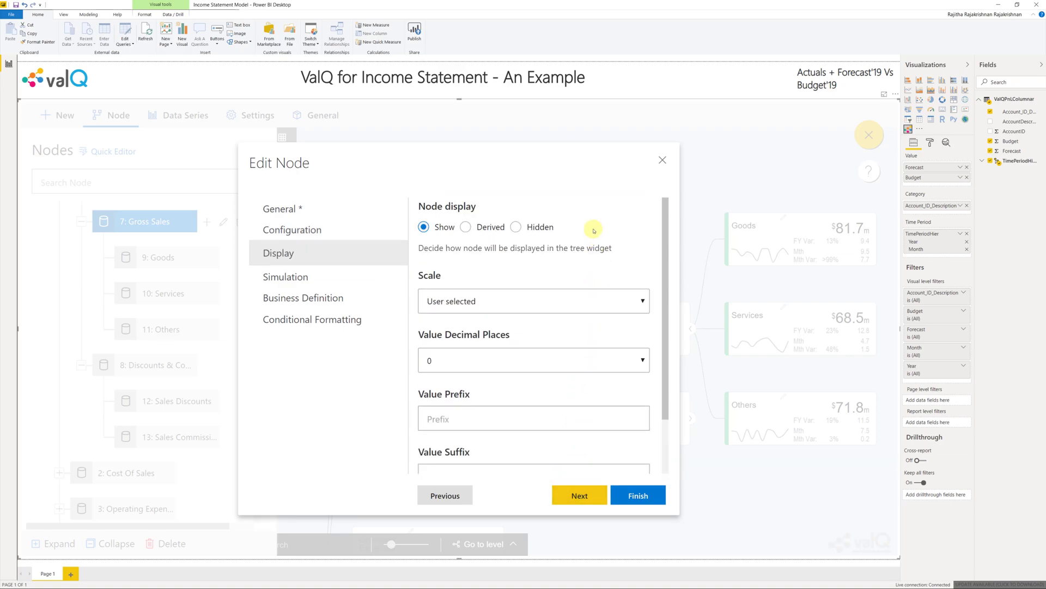
{"action": "left_click", "coordinate": [595, 420]}
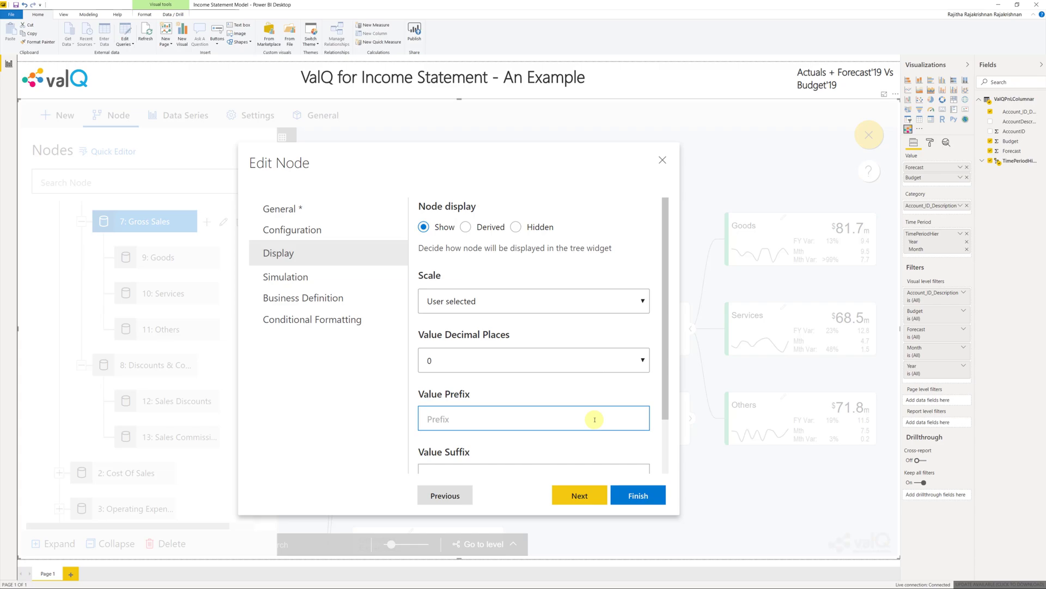
{"action": "scroll", "coordinate": [594, 430], "scroll_direction": "down", "scroll_amount": 2}
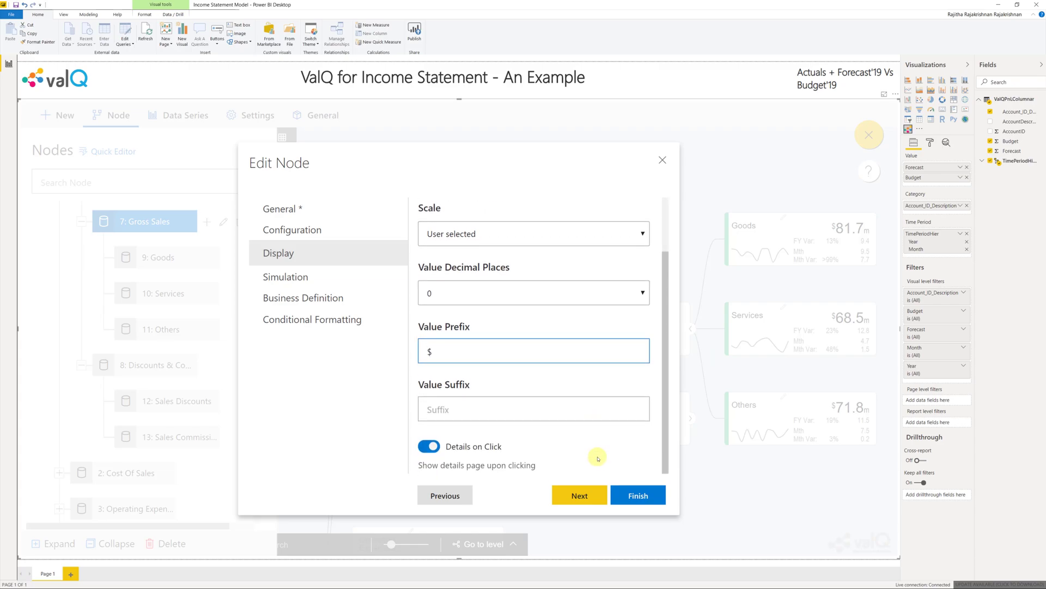
{"action": "left_click", "coordinate": [591, 498]}
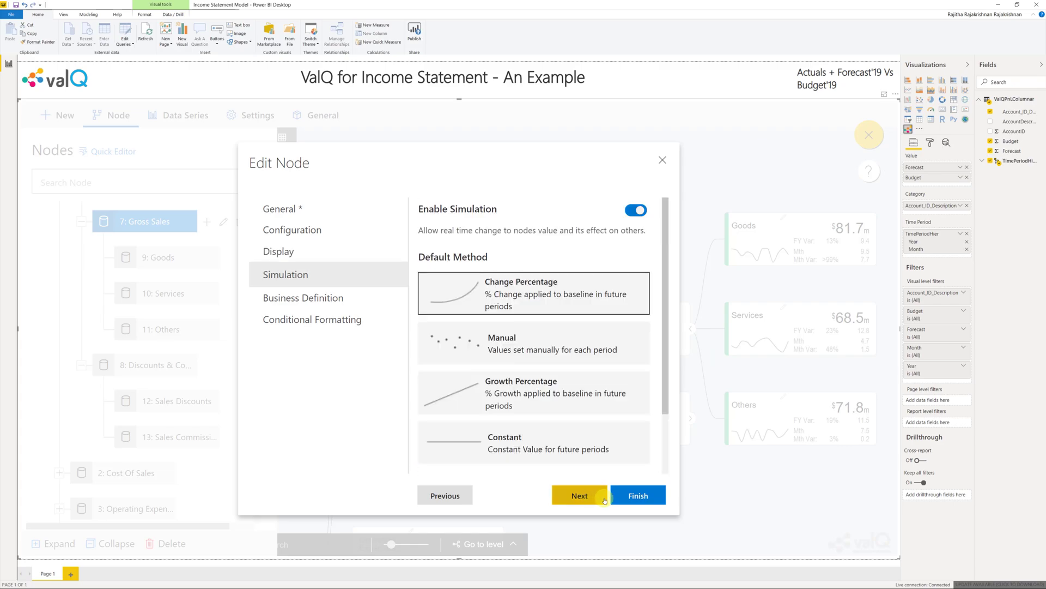
{"action": "left_click", "coordinate": [635, 500]}
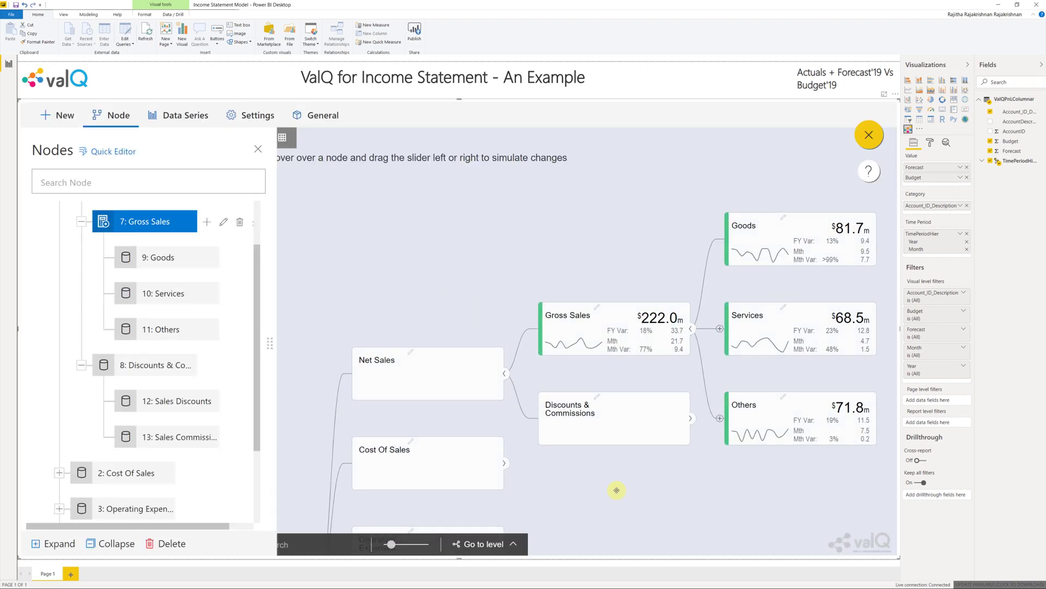
Step: Map the Sales Discounts node to data source key 10004:Sales Discounts and set its desired trend to Decrease
{"action": "double_click", "coordinate": [178, 404]}
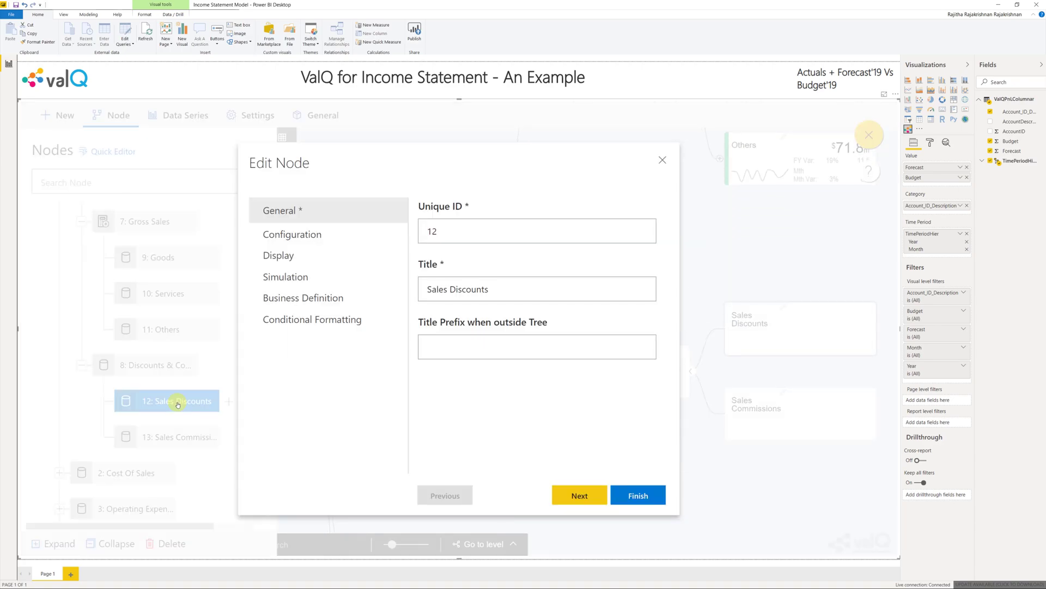
{"action": "left_click", "coordinate": [574, 495]}
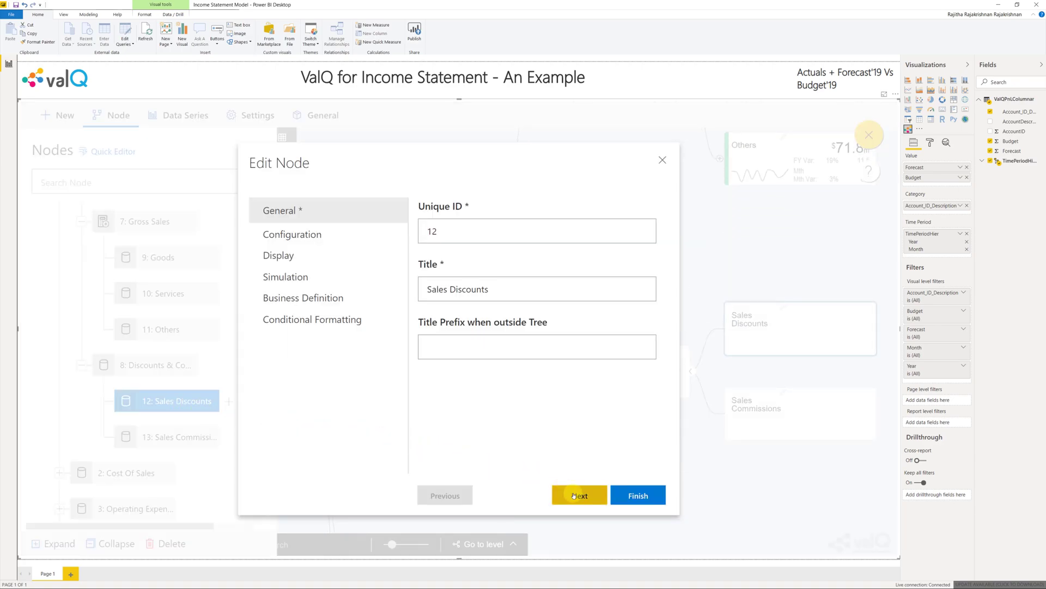
{"action": "left_click", "coordinate": [552, 297]}
{"action": "type", "text": "sa"}
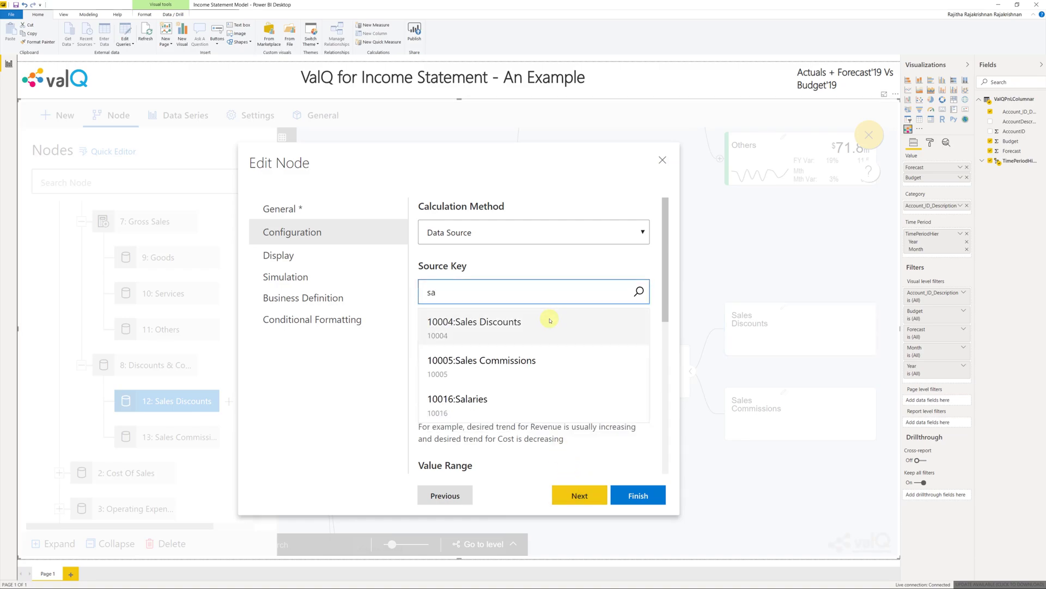
{"action": "left_click", "coordinate": [550, 321]}
{"action": "left_click", "coordinate": [476, 405]}
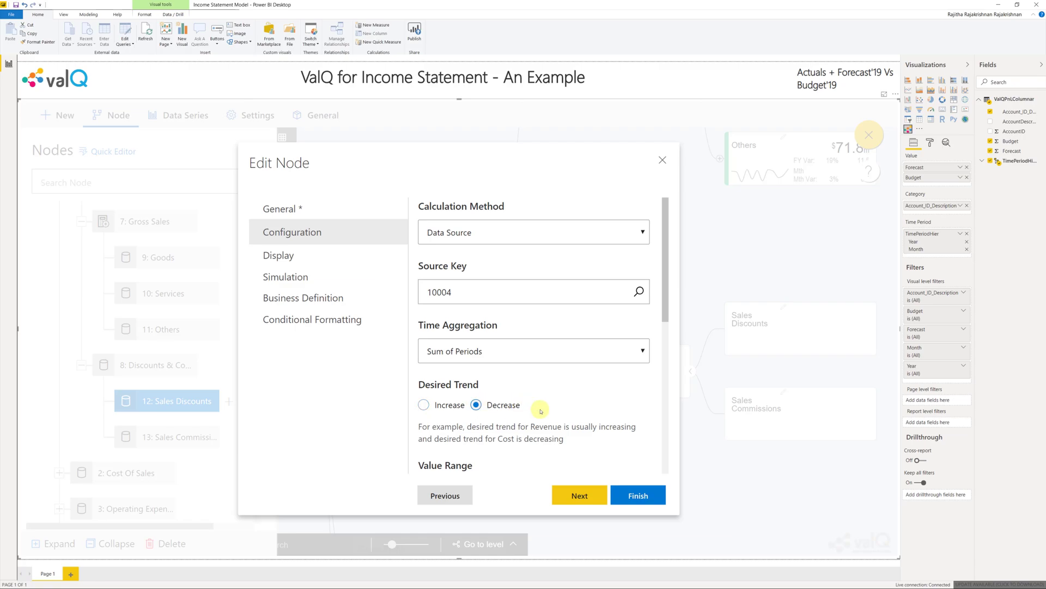
Step: Set the Sales Discounts node's value prefix to $ and finish editing the node
{"action": "scroll", "coordinate": [540, 411], "scroll_direction": "down", "scroll_amount": 5}
{"action": "left_click", "coordinate": [568, 497]}
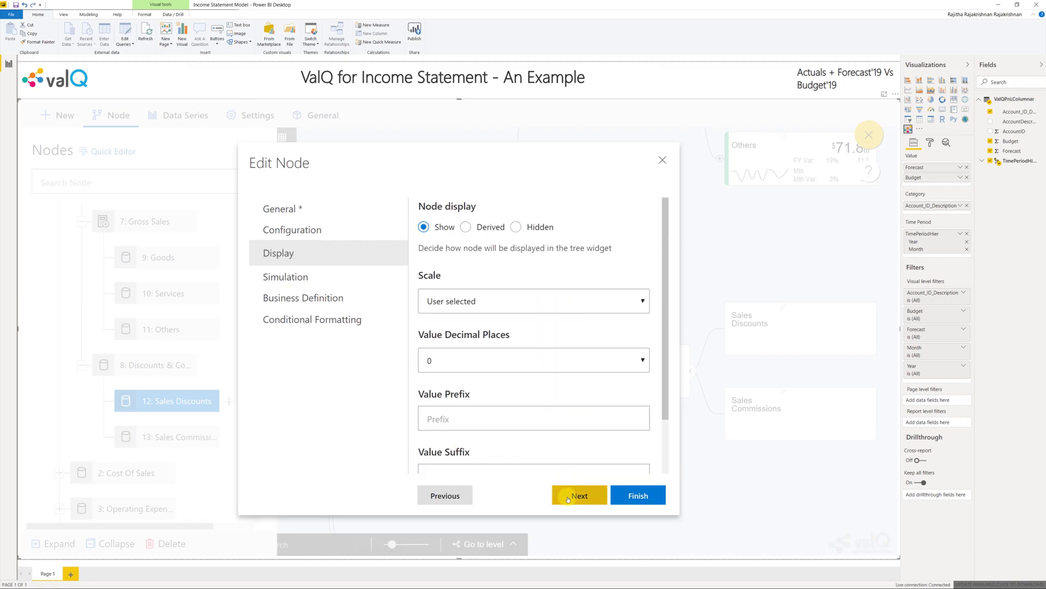
{"action": "left_click", "coordinate": [563, 420]}
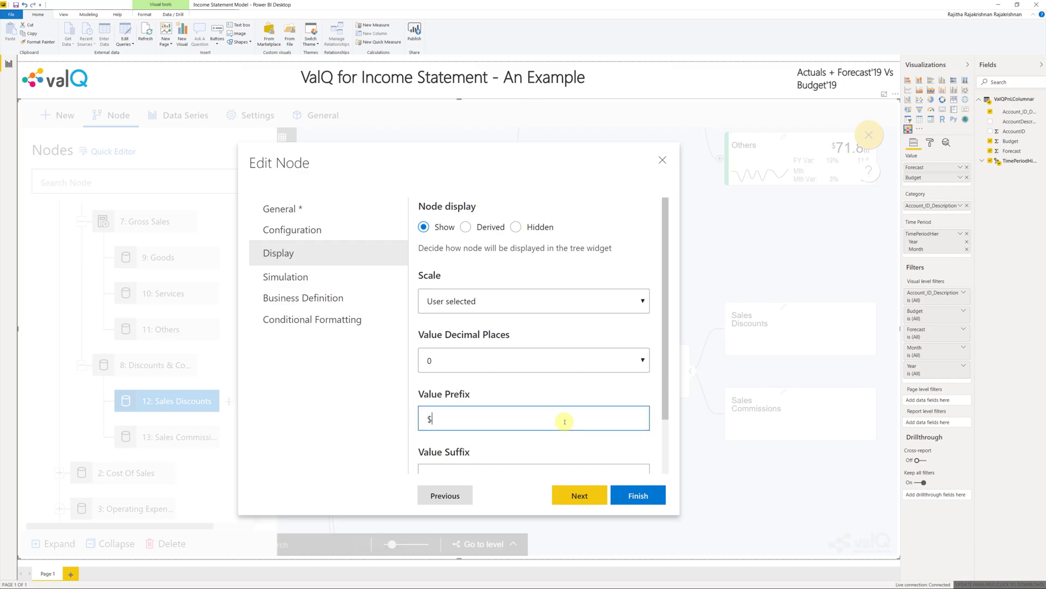
{"action": "scroll", "coordinate": [564, 420], "scroll_direction": "down", "scroll_amount": 3}
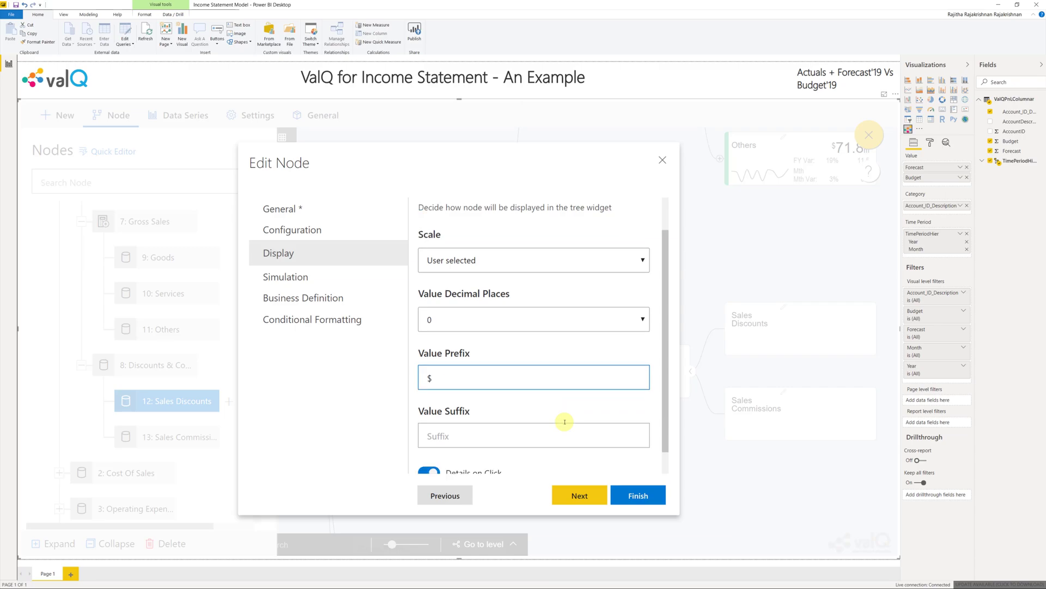
{"action": "left_click", "coordinate": [586, 498]}
{"action": "left_click", "coordinate": [631, 497]}
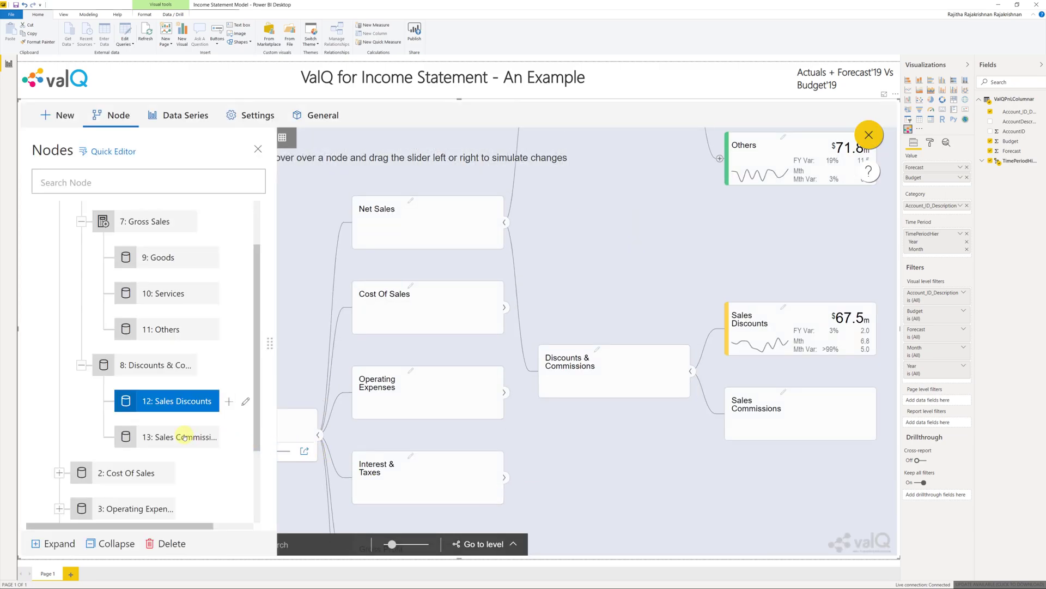
Step: Map the Sales Commissions node to data source key 10005:Sales Commissions and set its desired trend to Decrease
{"action": "double_click", "coordinate": [184, 436]}
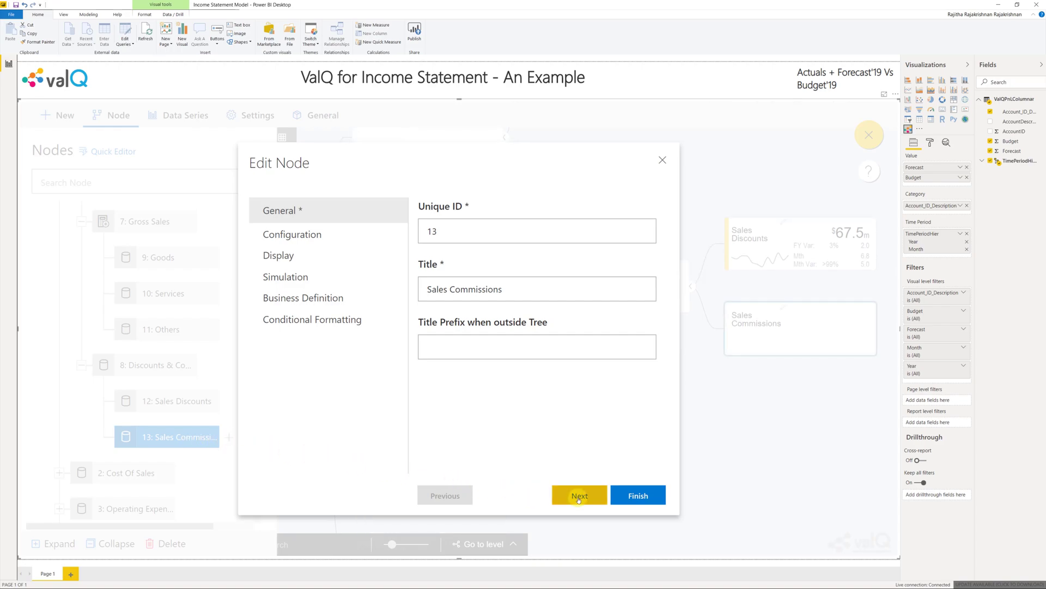
{"action": "left_click", "coordinate": [578, 497]}
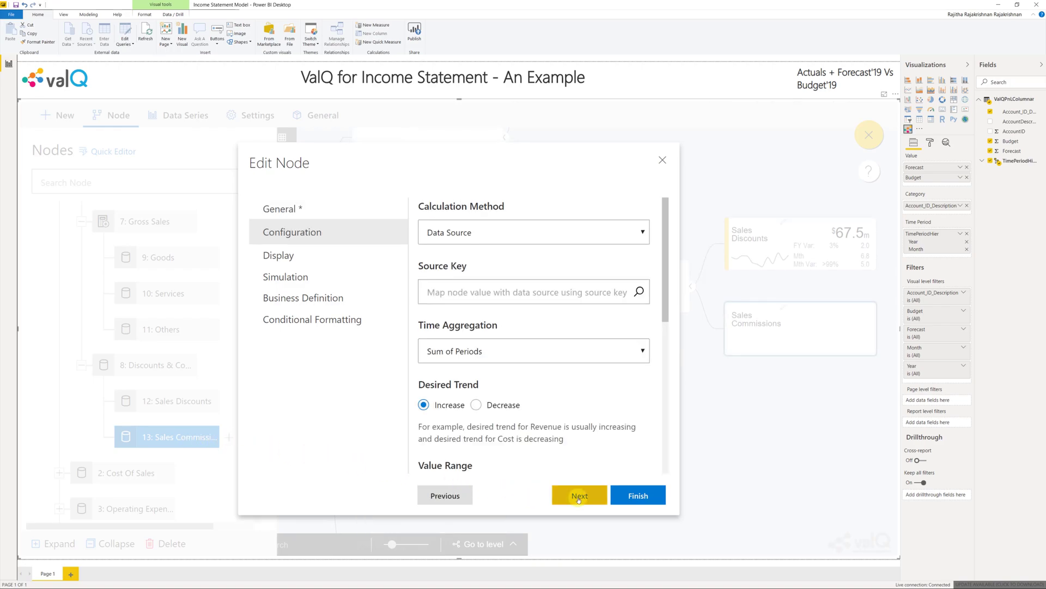
{"action": "left_click", "coordinate": [565, 293]}
{"action": "type", "text": "sale"}
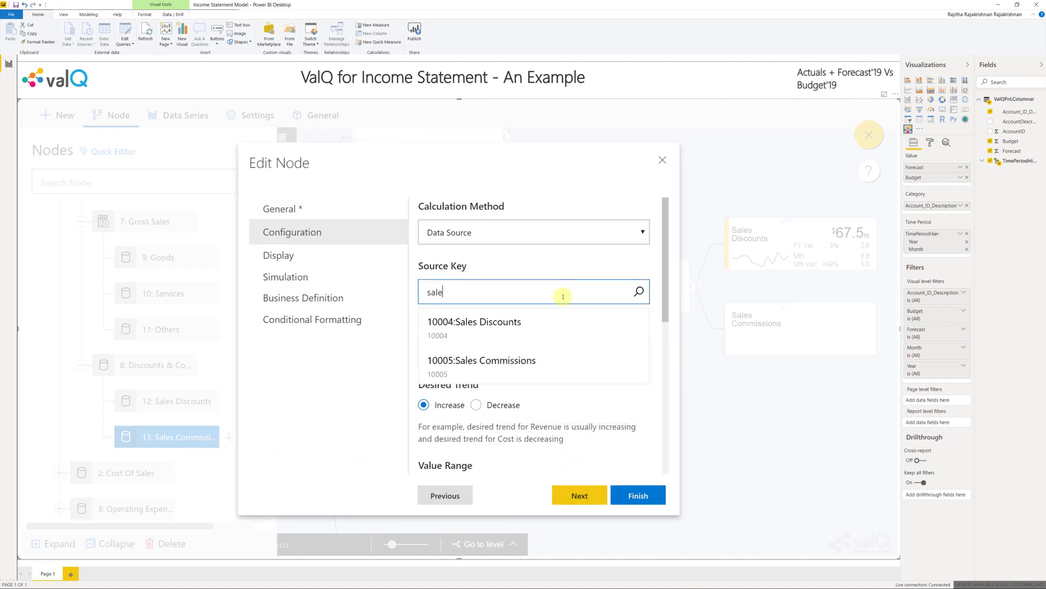
{"action": "left_click", "coordinate": [548, 360]}
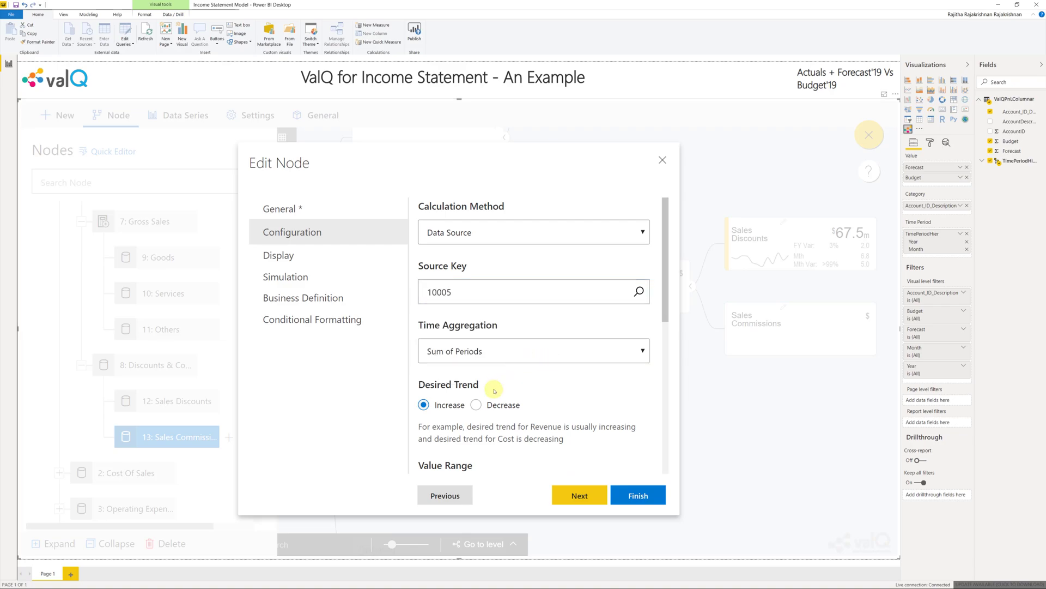
{"action": "left_click", "coordinate": [476, 404]}
Step: Set the Sales Commissions node's value prefix to $ and finish editing the node
{"action": "scroll", "coordinate": [577, 413], "scroll_direction": "down", "scroll_amount": 6}
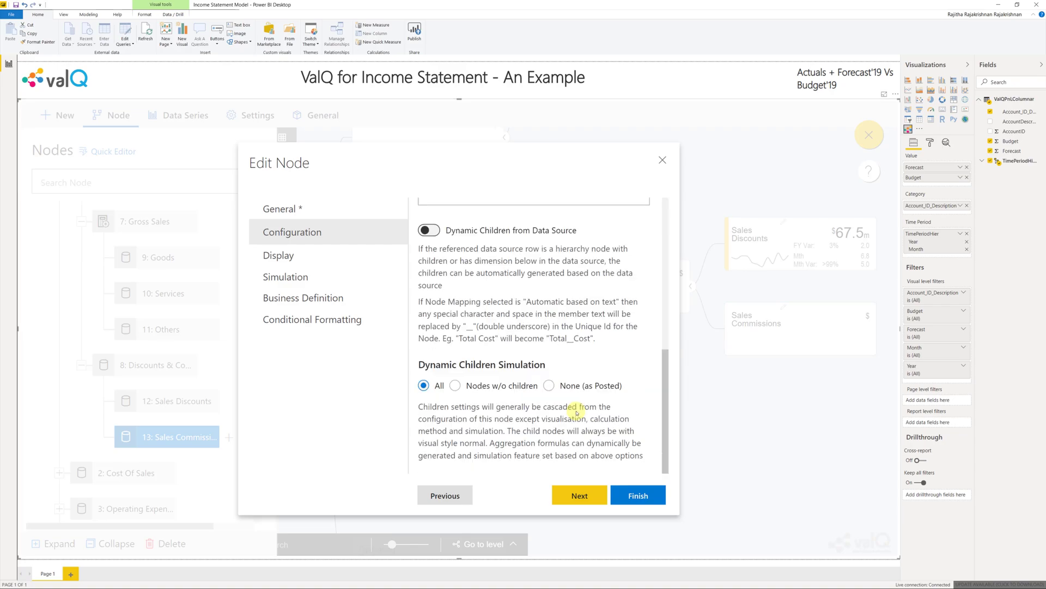
{"action": "left_click", "coordinate": [567, 496]}
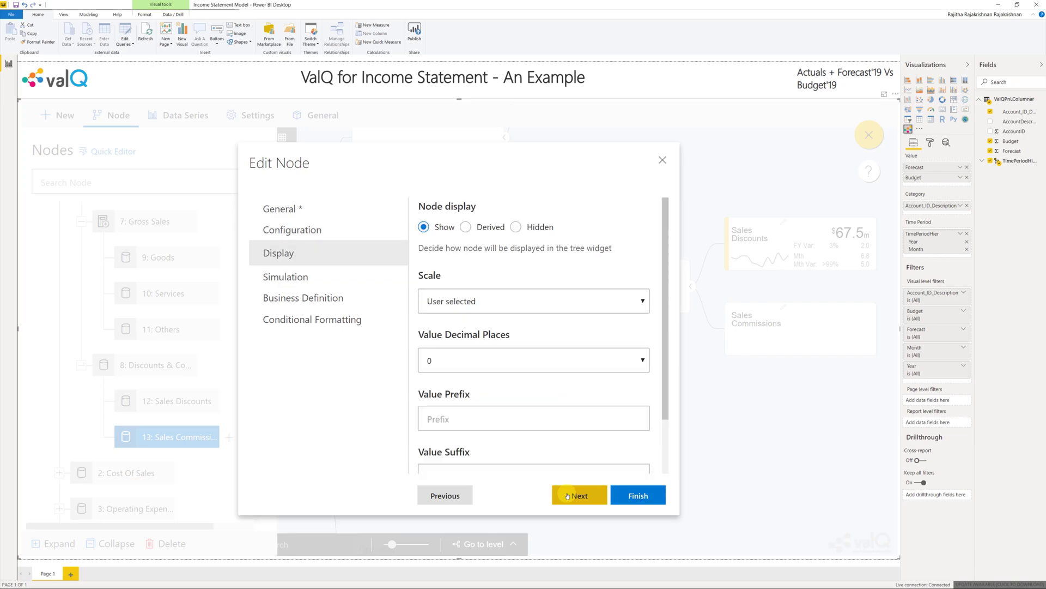
{"action": "left_click", "coordinate": [565, 415]}
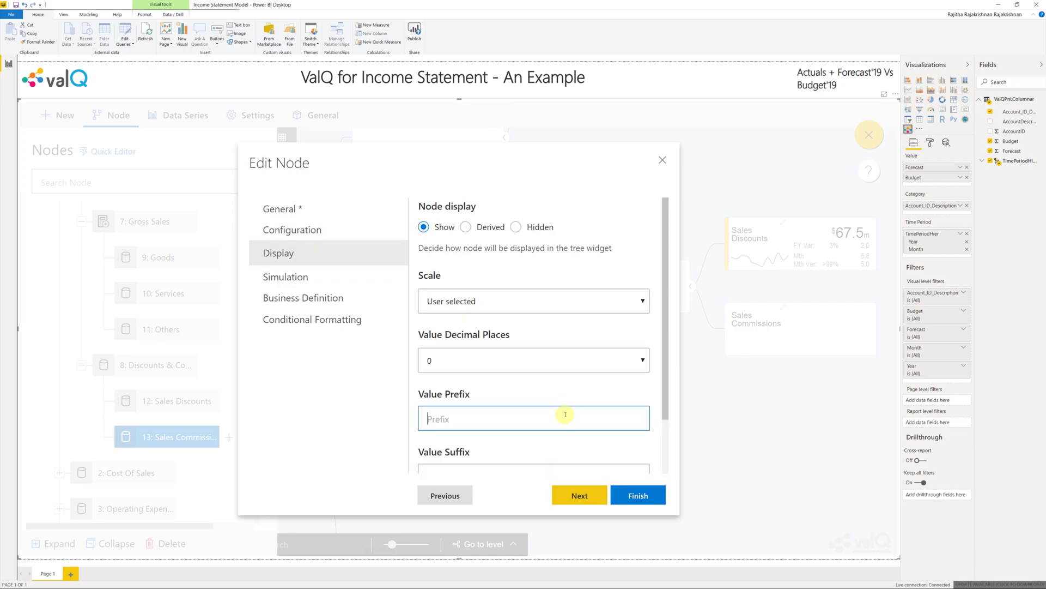
{"action": "type", "text": "$"}
{"action": "scroll", "coordinate": [567, 416], "scroll_direction": "down", "scroll_amount": 1}
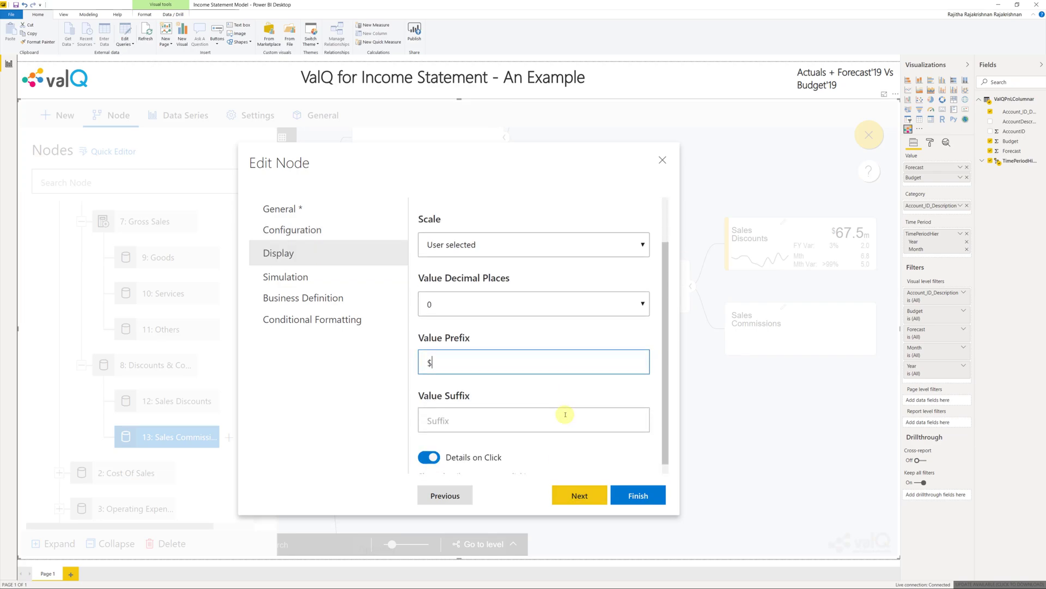
{"action": "left_click", "coordinate": [576, 494]}
{"action": "left_click", "coordinate": [621, 495]}
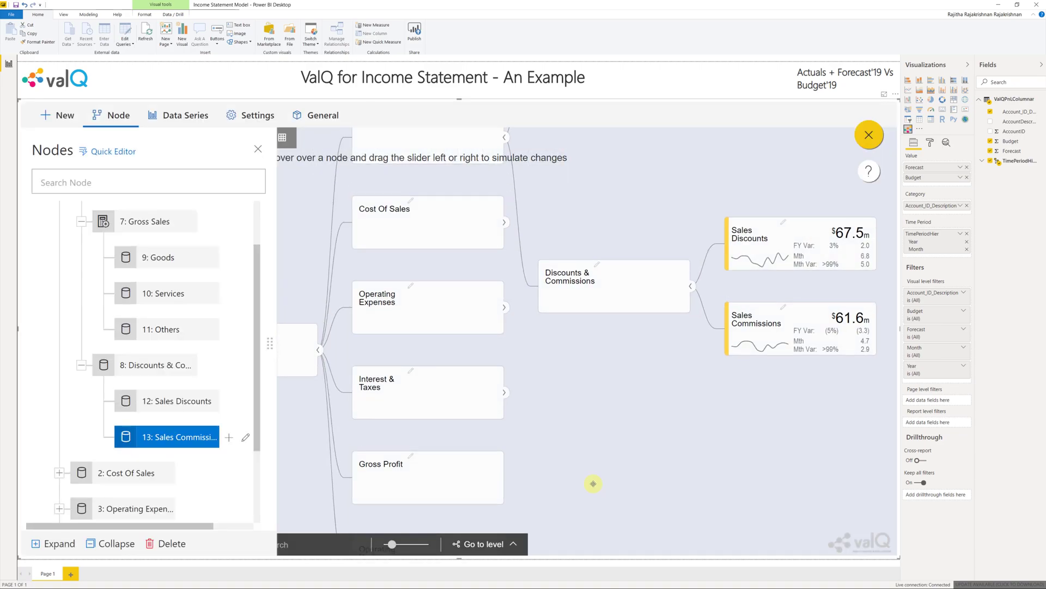
Step: Set the Discounts & Commissions node to the Sum Children calculation method with a desired trend of Decrease
{"action": "double_click", "coordinate": [159, 362]}
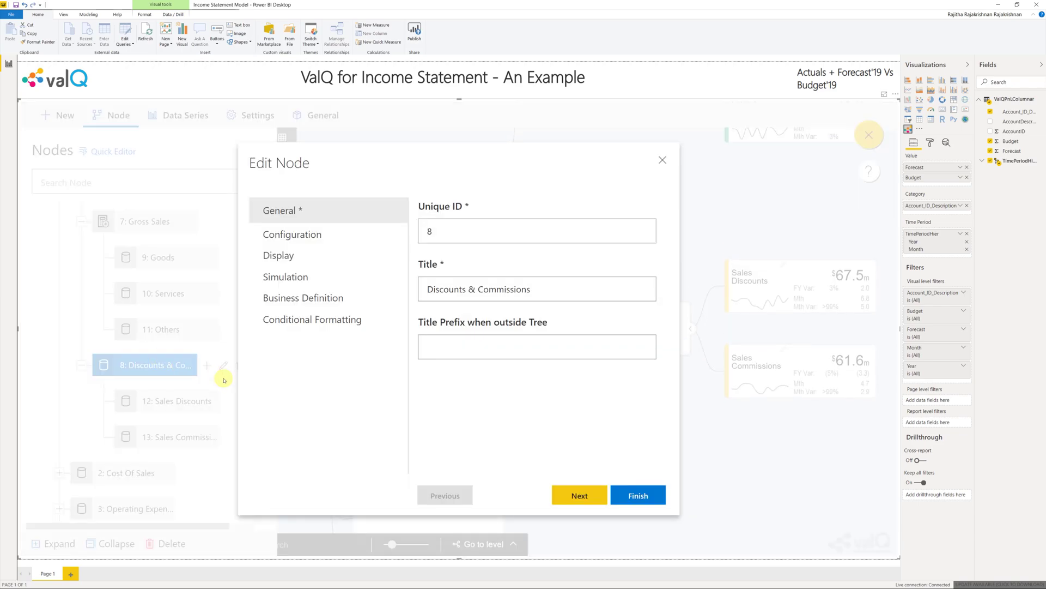
{"action": "left_click", "coordinate": [562, 489]}
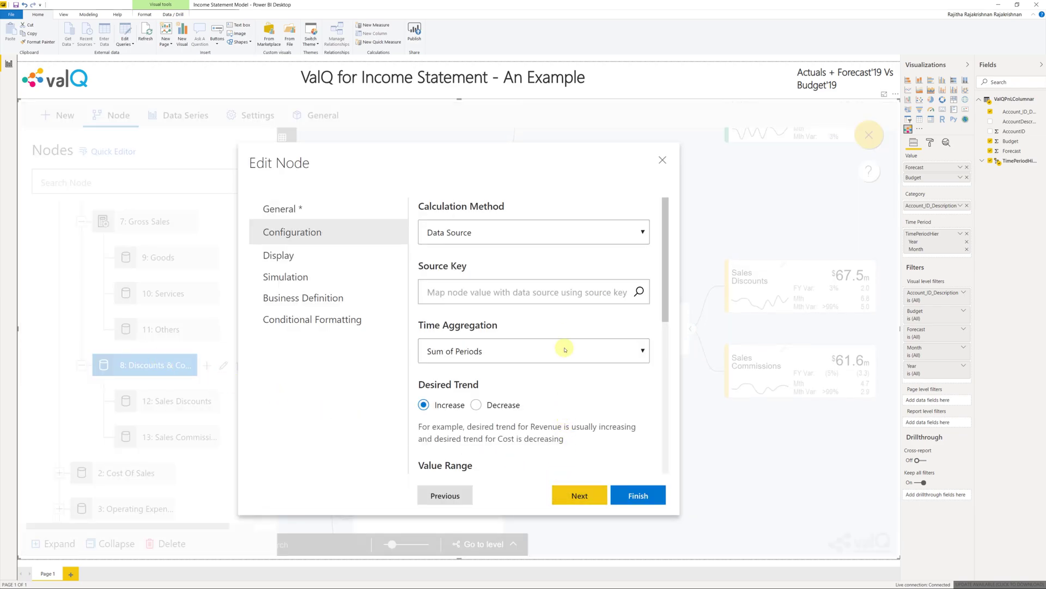
{"action": "left_click", "coordinate": [564, 233]}
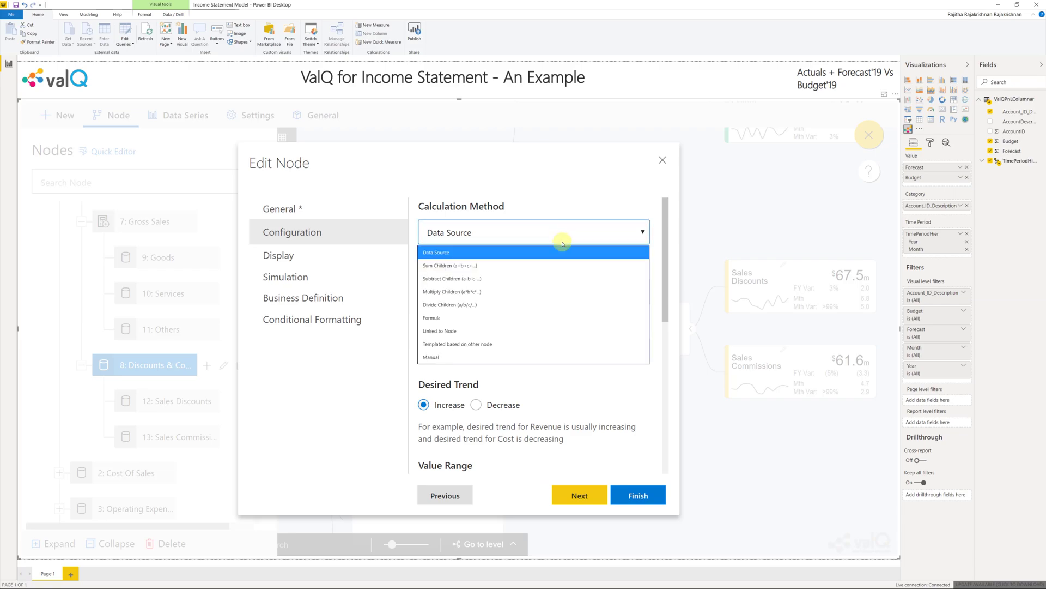
{"action": "left_click", "coordinate": [561, 265]}
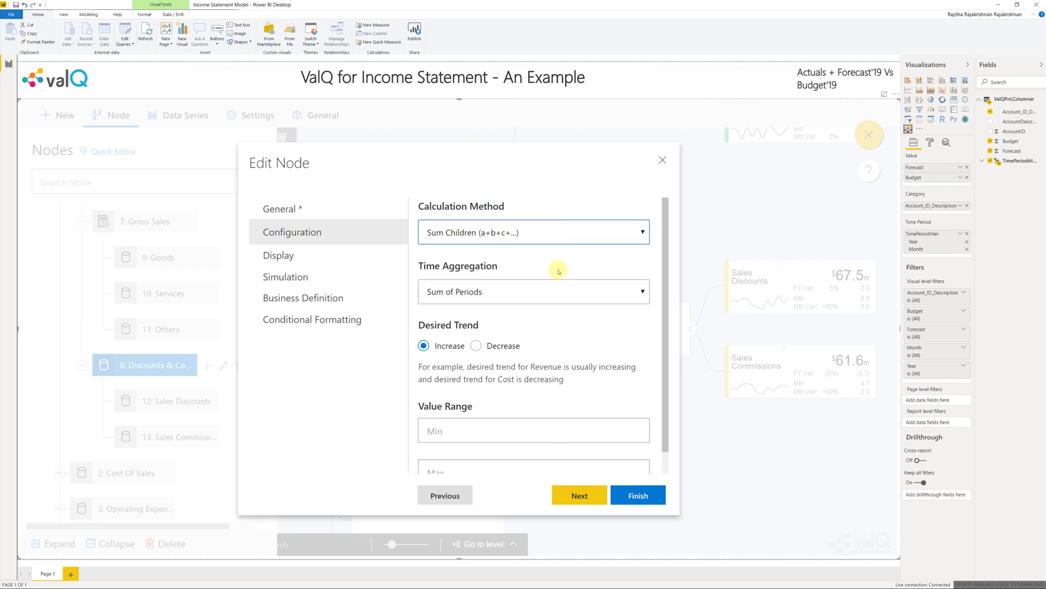
{"action": "left_click", "coordinate": [475, 345]}
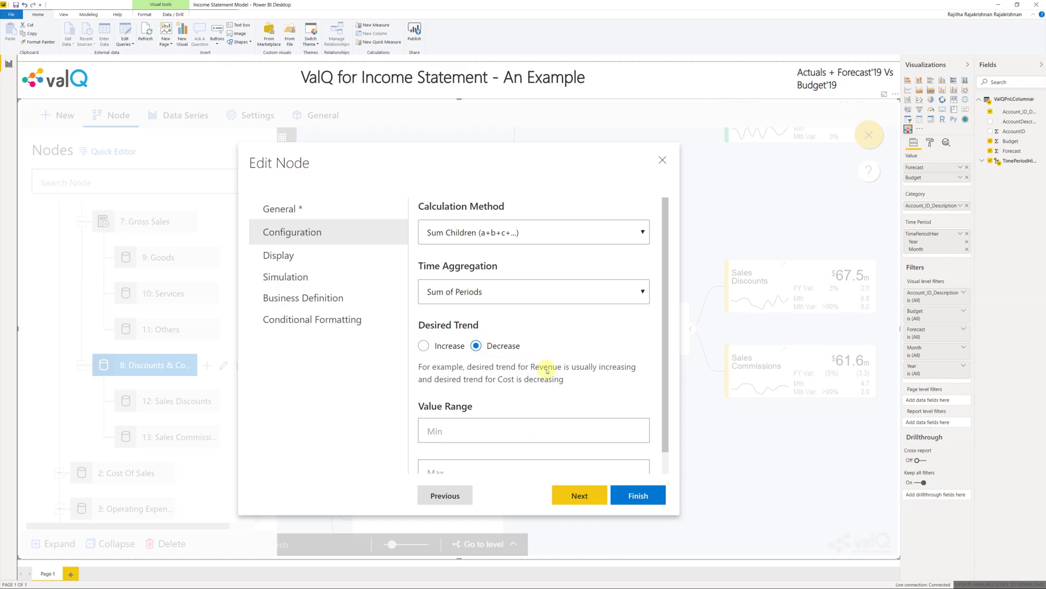
{"action": "scroll", "coordinate": [548, 374], "scroll_direction": "down", "scroll_amount": 1}
Step: Set the Discounts & Commissions node's value prefix to $ and finish editing the node
{"action": "left_click", "coordinate": [569, 497]}
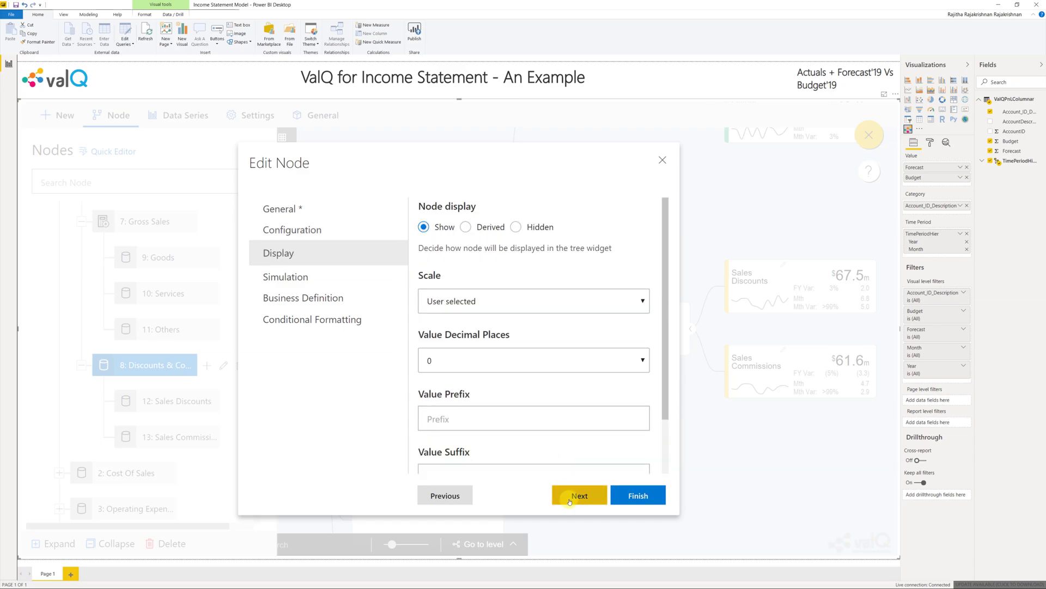
{"action": "left_click", "coordinate": [571, 418]}
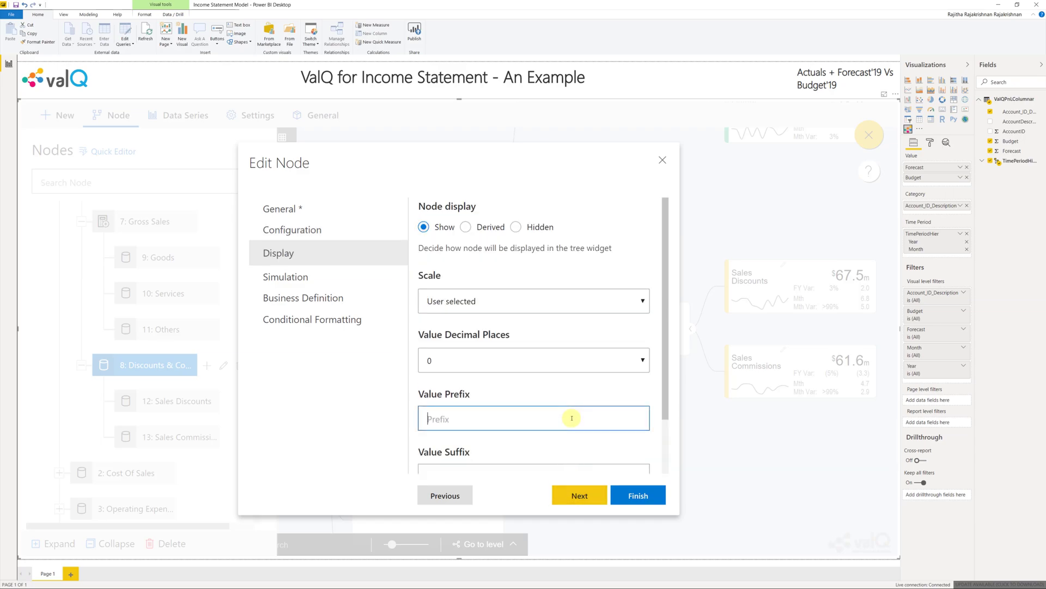
{"action": "scroll", "coordinate": [570, 414], "scroll_direction": "down", "scroll_amount": 3}
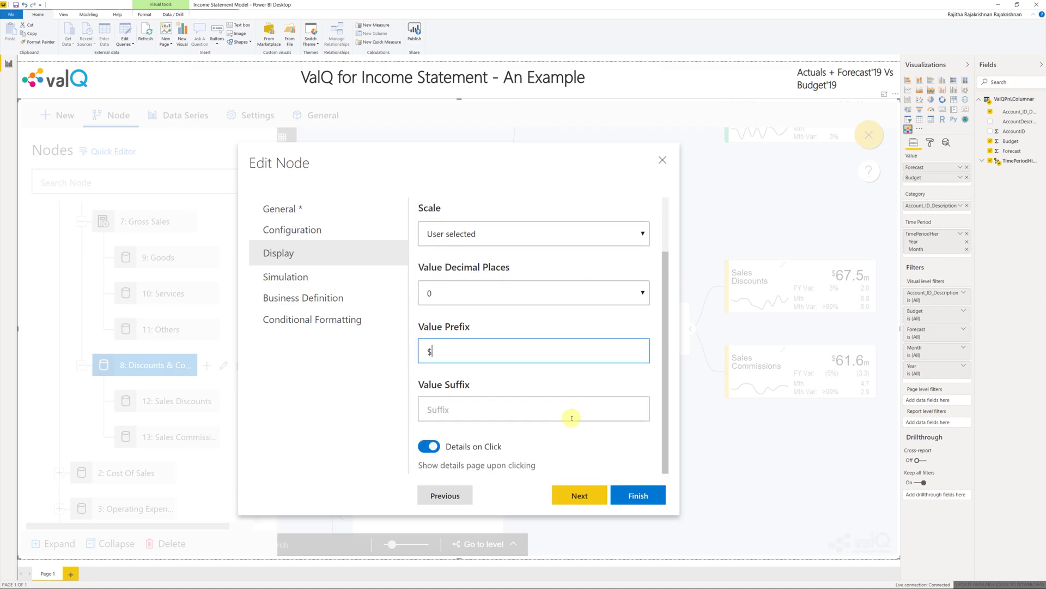
{"action": "left_click", "coordinate": [598, 495]}
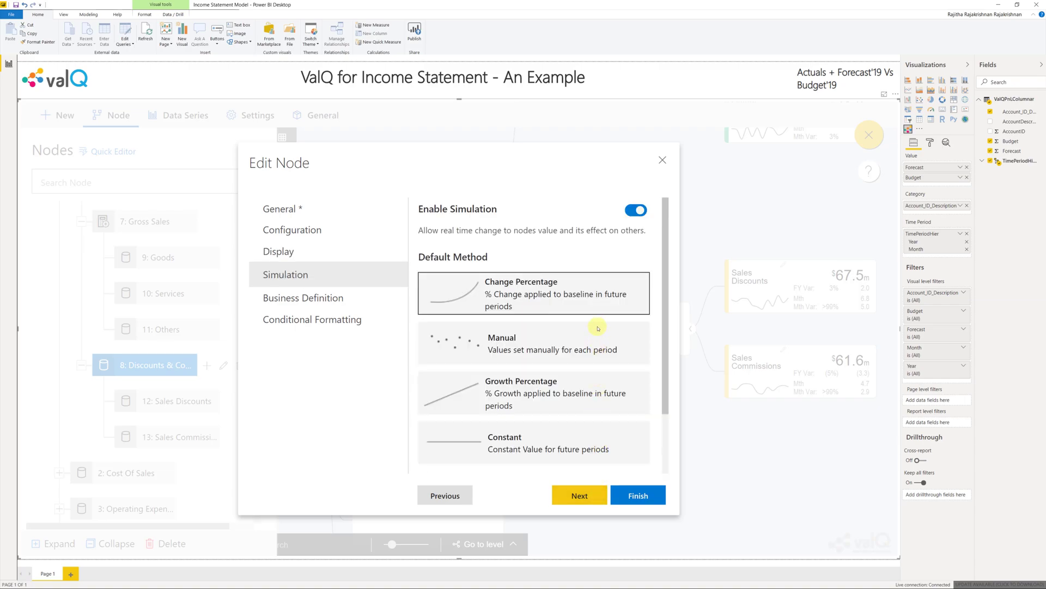
{"action": "left_click", "coordinate": [618, 495]}
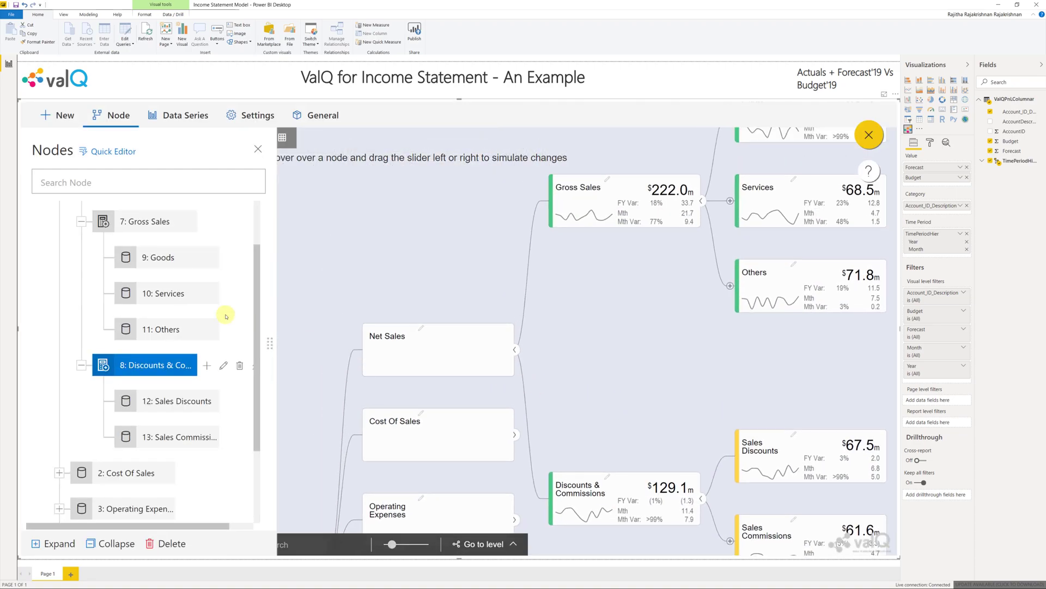
Step: Collapse the Net Sales child branches and set the Net Sales node's calculation method to Subtract Children
{"action": "left_click", "coordinate": [81, 366]}
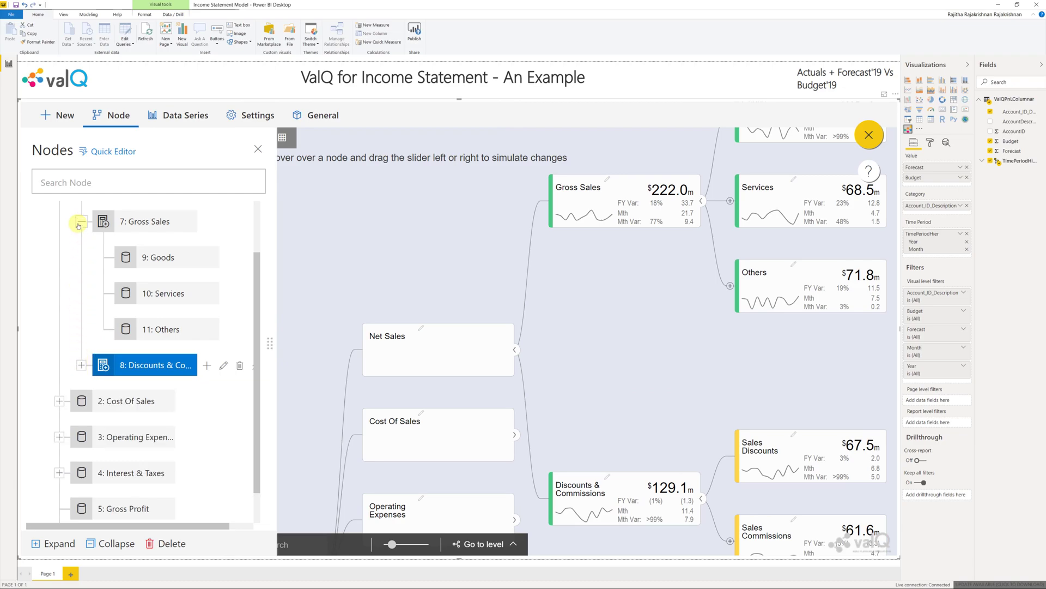
{"action": "left_click", "coordinate": [81, 221]}
{"action": "left_click", "coordinate": [120, 254]}
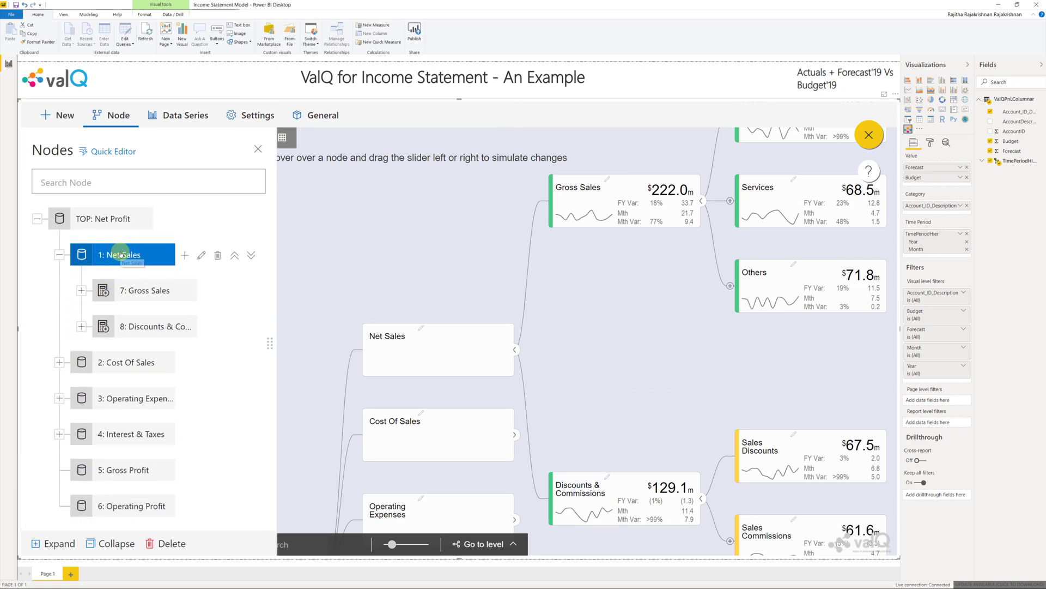
{"action": "double_click", "coordinate": [121, 254]}
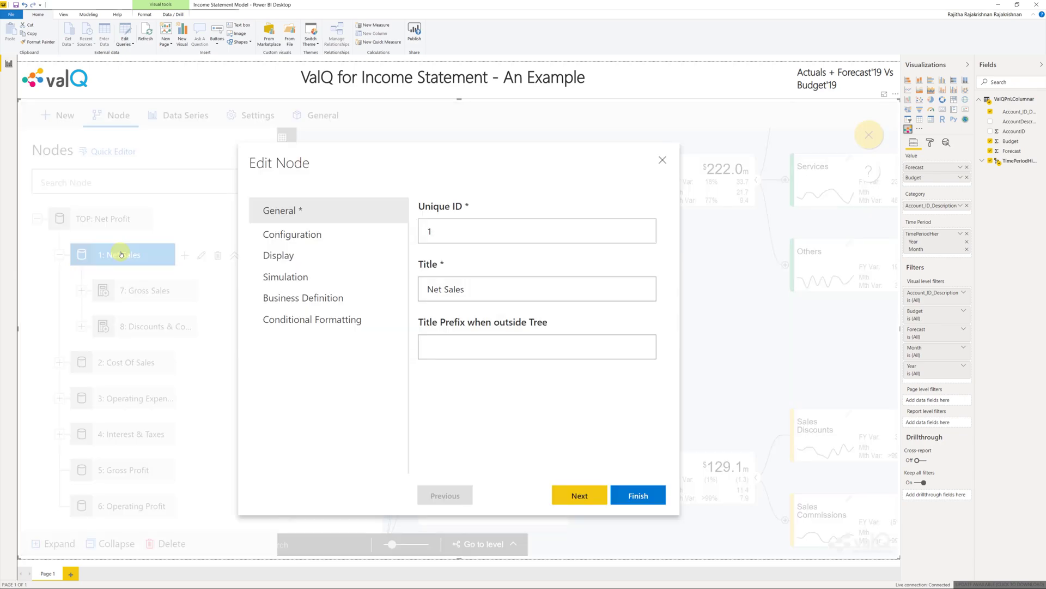
{"action": "left_click", "coordinate": [598, 497]}
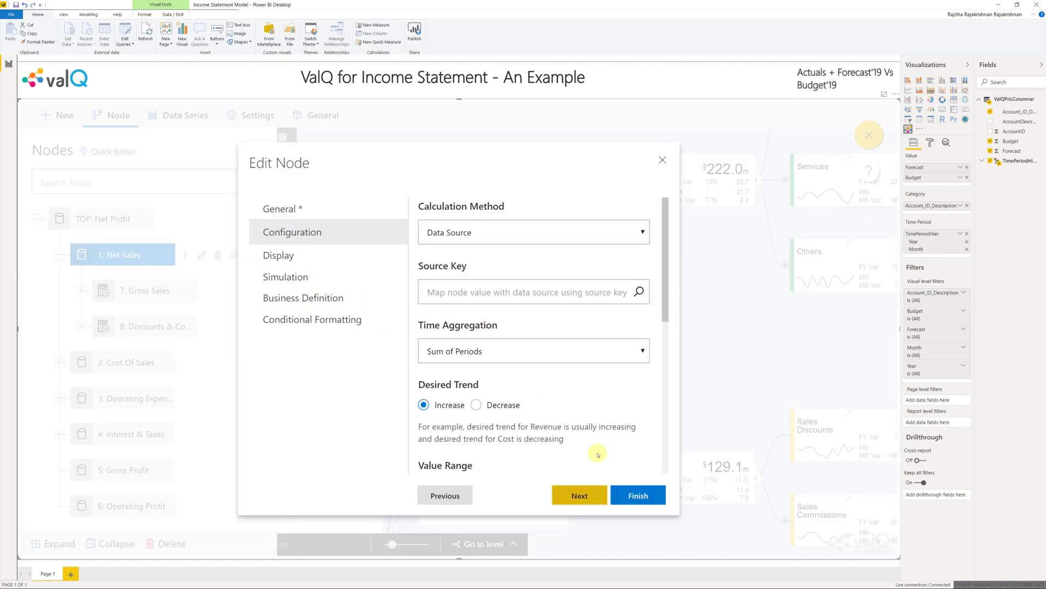
{"action": "left_click", "coordinate": [584, 235]}
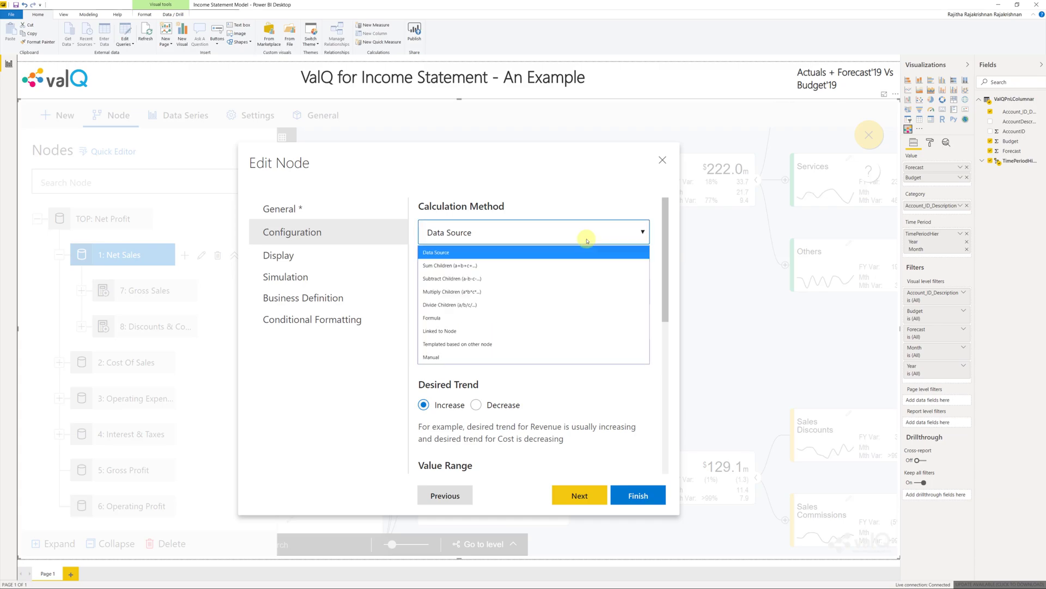
{"action": "left_click", "coordinate": [585, 278]}
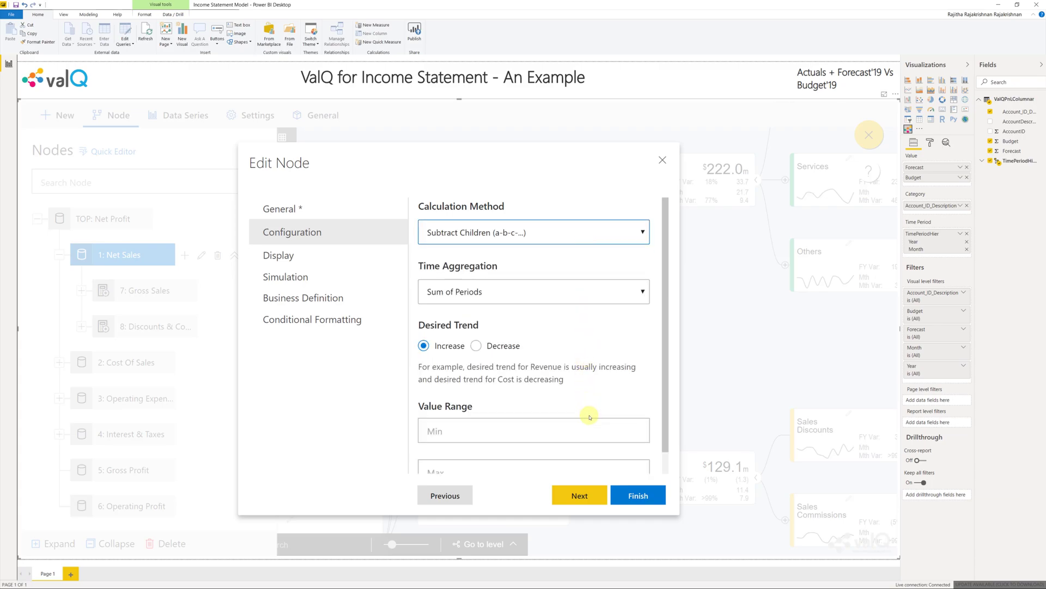
{"action": "scroll", "coordinate": [579, 423], "scroll_direction": "down", "scroll_amount": 2}
Step: Set the Net Sales node's value prefix to $ and finish editing the node
{"action": "left_click", "coordinate": [596, 497]}
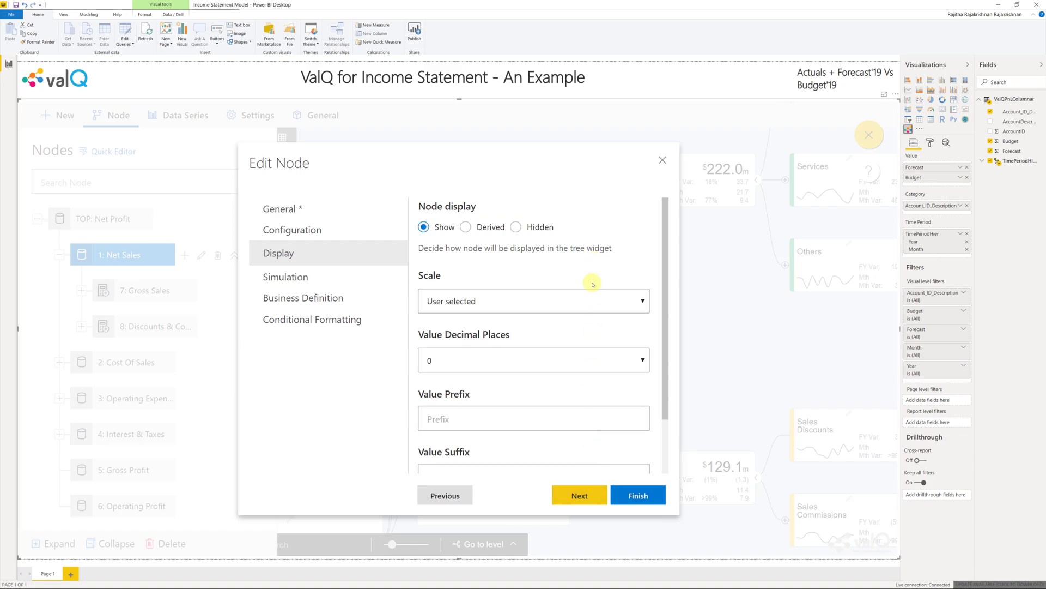
{"action": "left_click", "coordinate": [590, 420]}
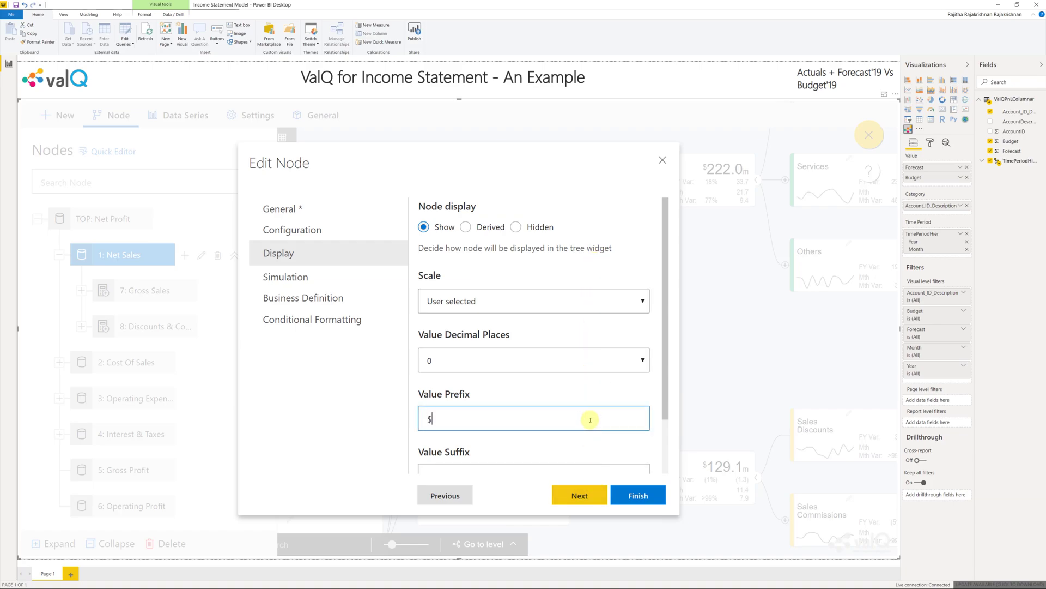
{"action": "scroll", "coordinate": [591, 420], "scroll_direction": "down", "scroll_amount": 2}
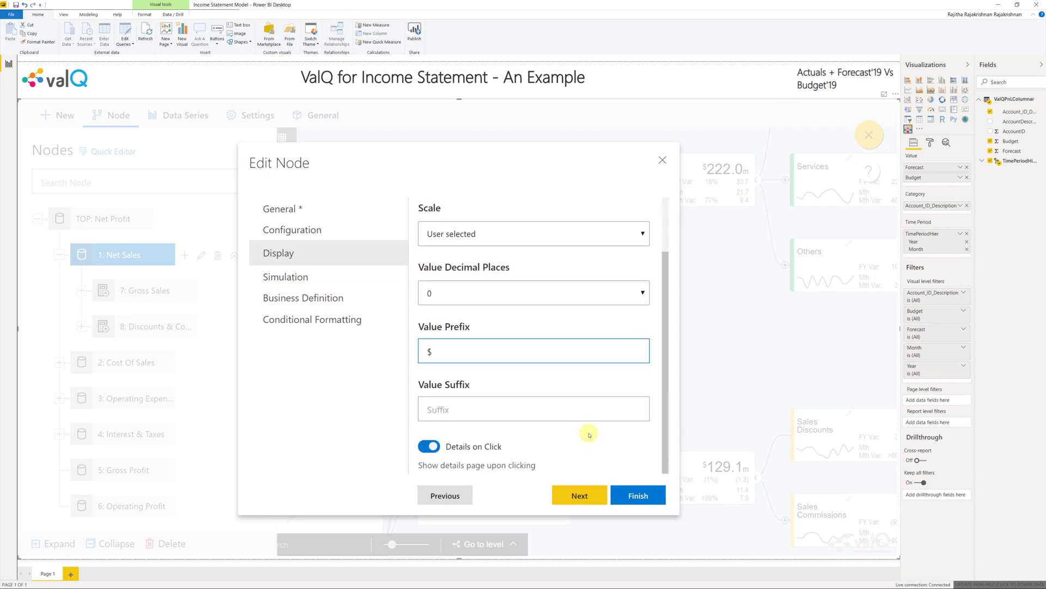
{"action": "left_click", "coordinate": [589, 495]}
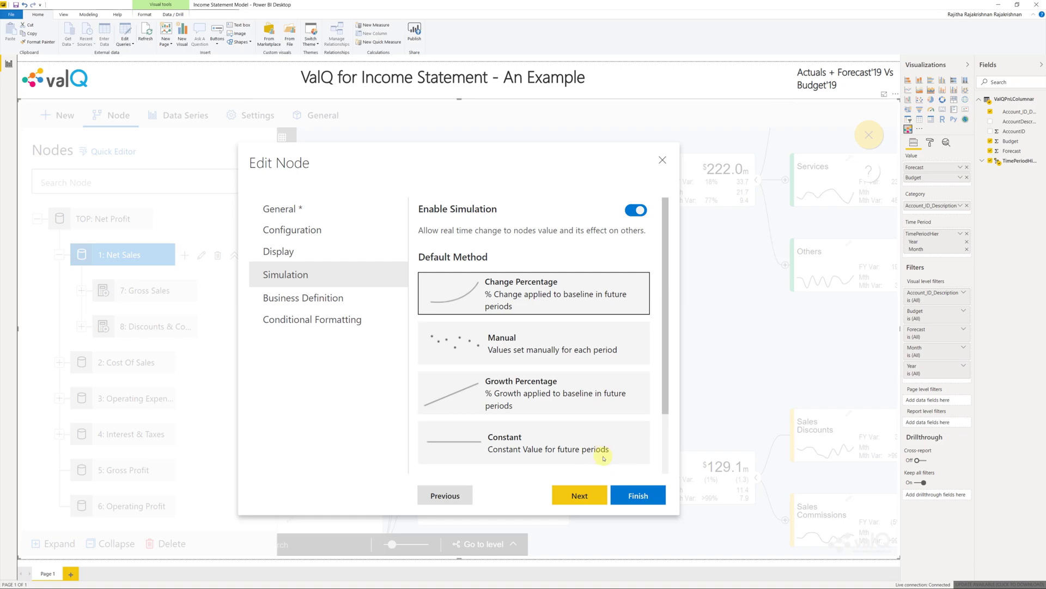
{"action": "left_click", "coordinate": [627, 496]}
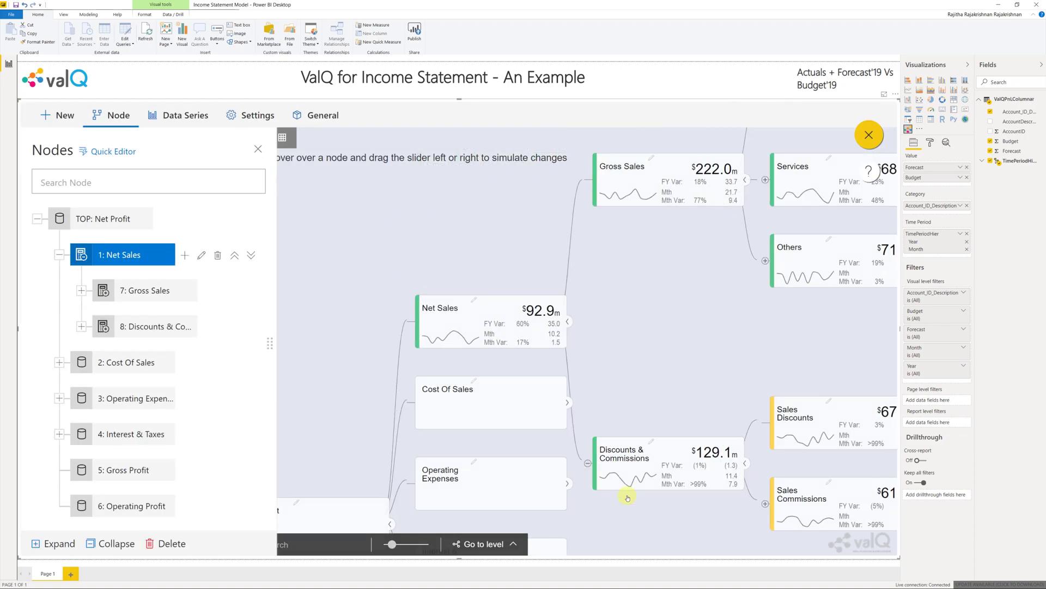
Step: Display the value tree to level 3, and reduce the display to level 2
{"action": "left_click", "coordinate": [493, 544]}
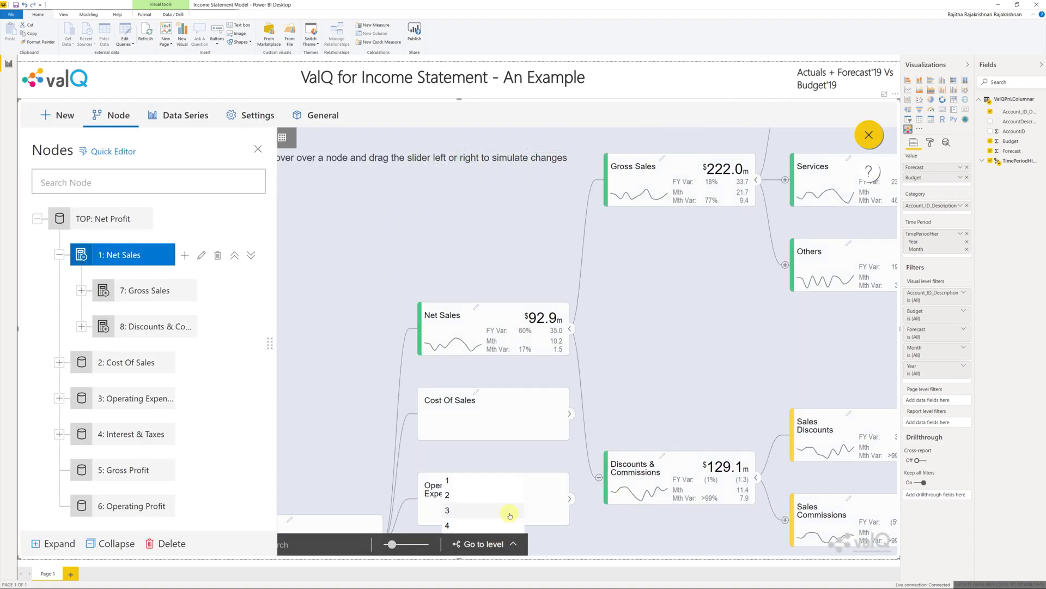
{"action": "left_click", "coordinate": [509, 515]}
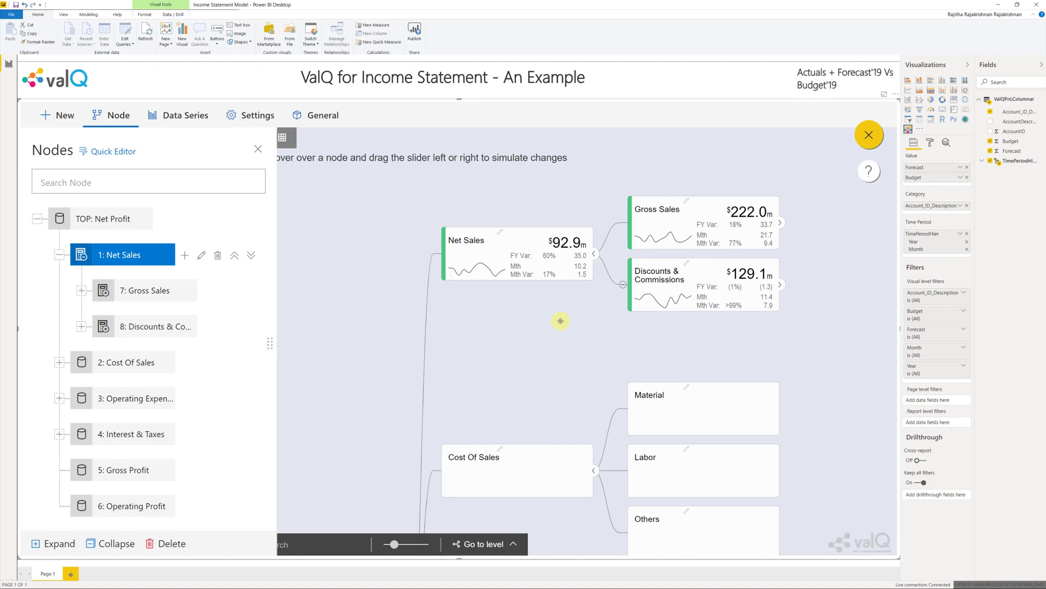
{"action": "left_click", "coordinate": [515, 545]}
{"action": "left_click", "coordinate": [468, 496]}
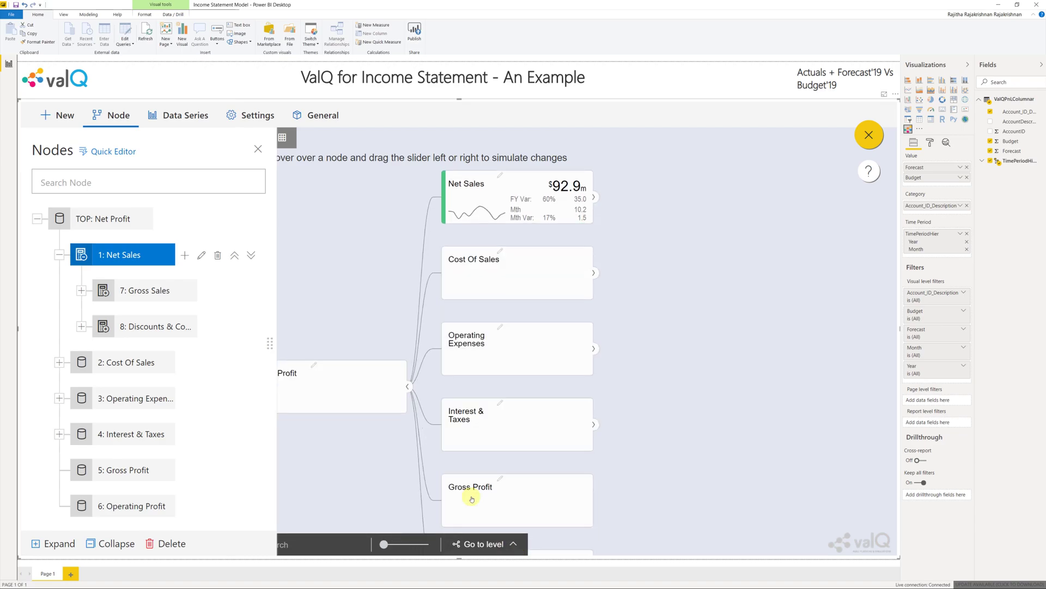
Step: Map the Material node under Cost Of Sales to data source key 10006 and set its desired trend to Decrease
{"action": "left_click", "coordinate": [60, 255]}
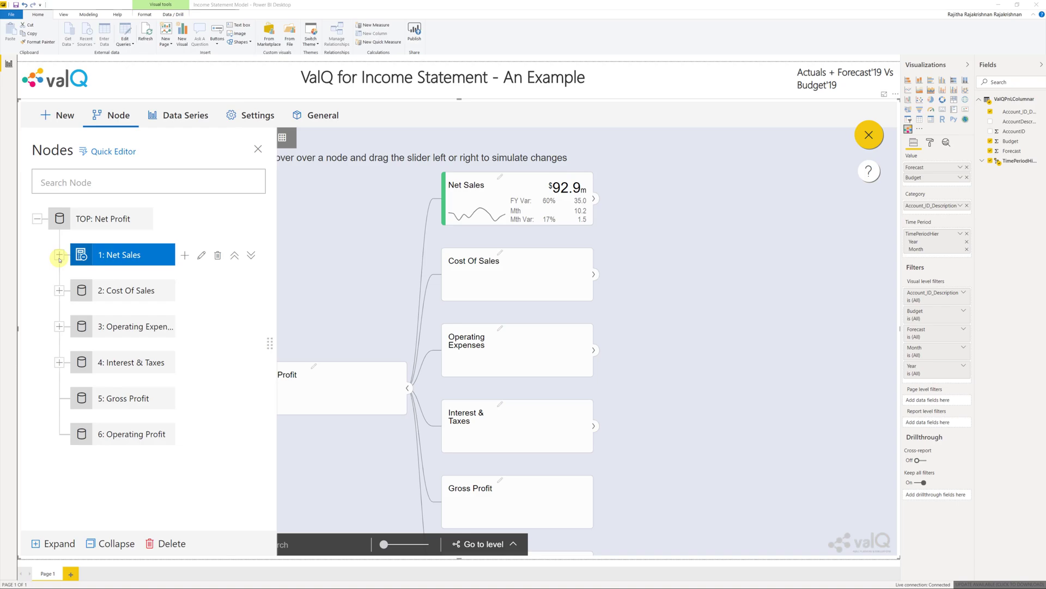
{"action": "left_click", "coordinate": [58, 290]}
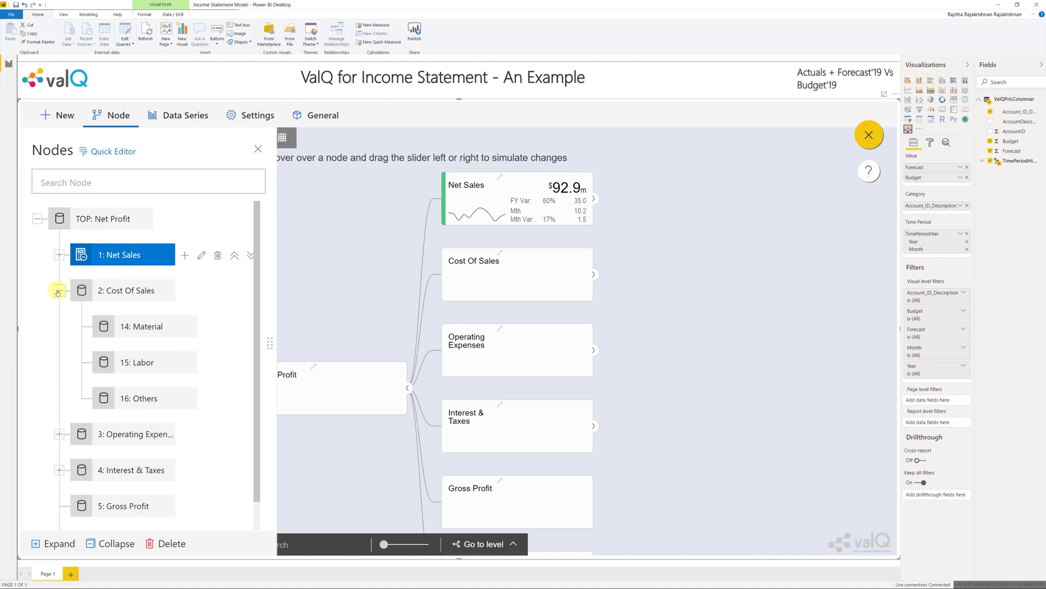
{"action": "double_click", "coordinate": [155, 328]}
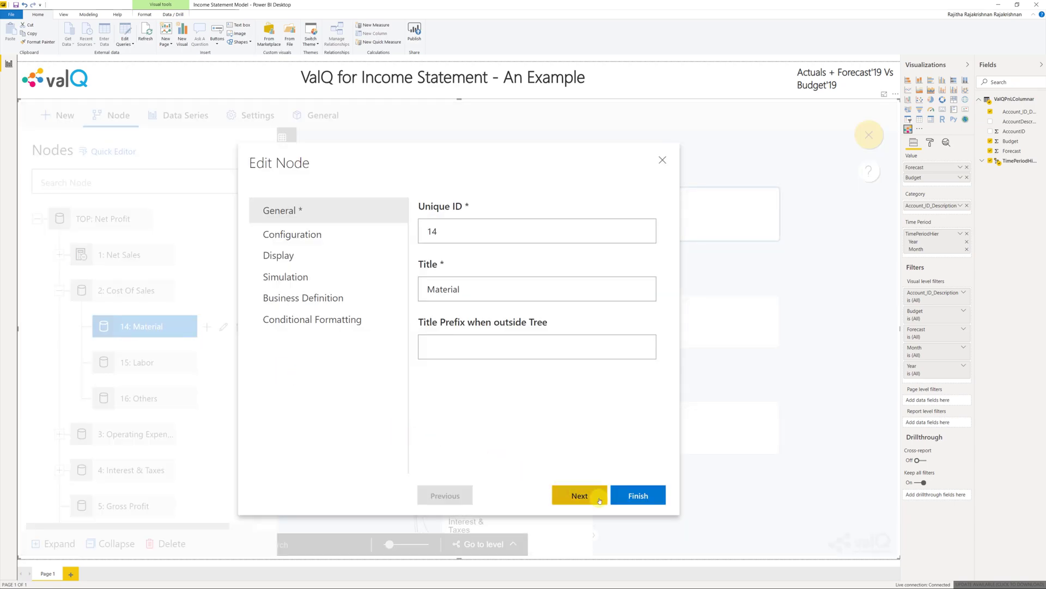
{"action": "left_click", "coordinate": [599, 500]}
{"action": "left_click", "coordinate": [588, 287]}
{"action": "type", "text": "mater"}
{"action": "left_click", "coordinate": [586, 322]}
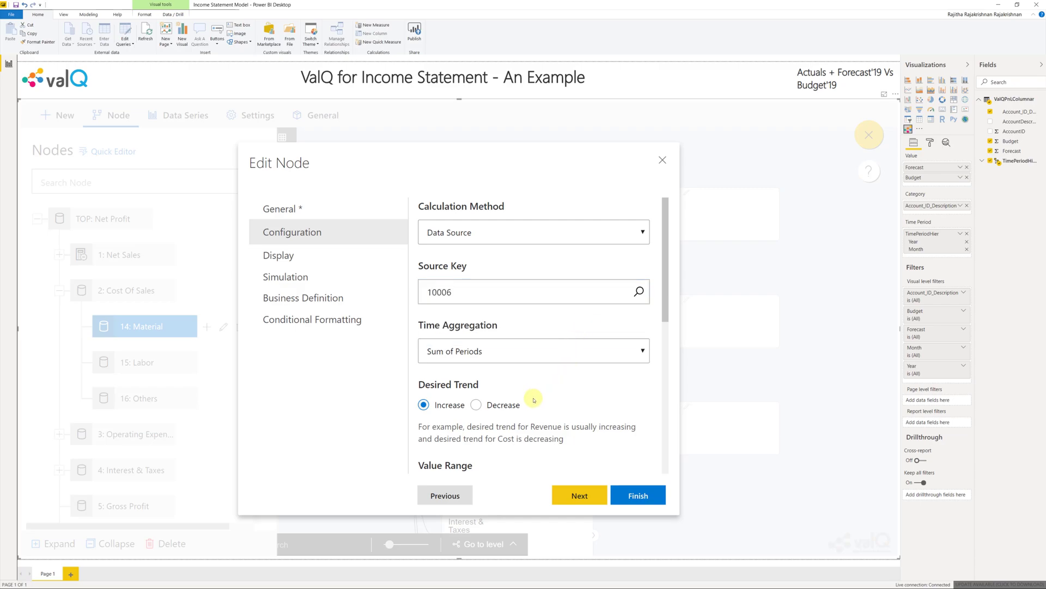
{"action": "left_click", "coordinate": [476, 404]}
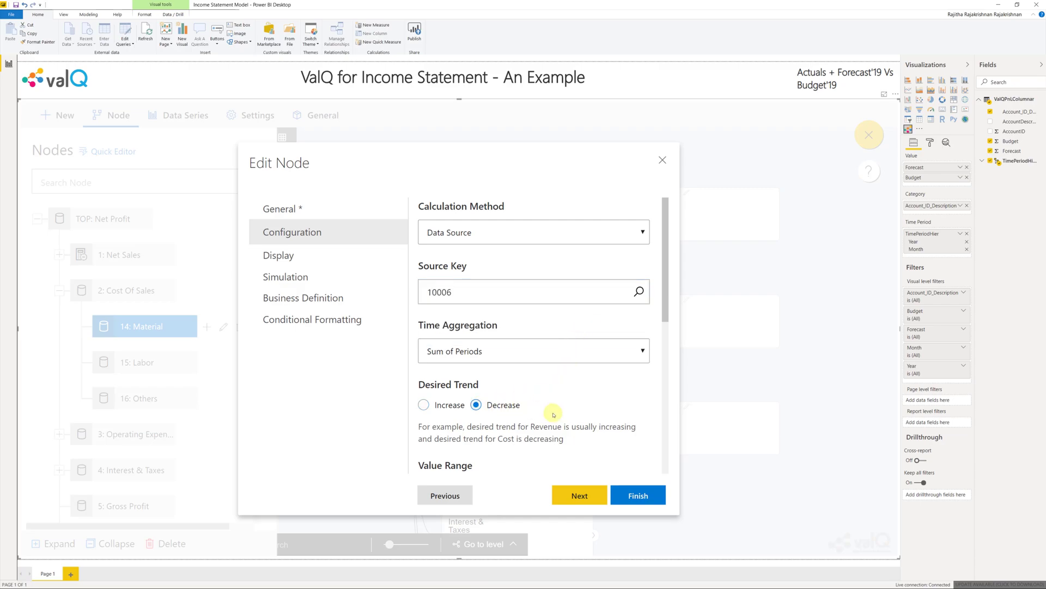
{"action": "scroll", "coordinate": [554, 415], "scroll_direction": "down", "scroll_amount": 5}
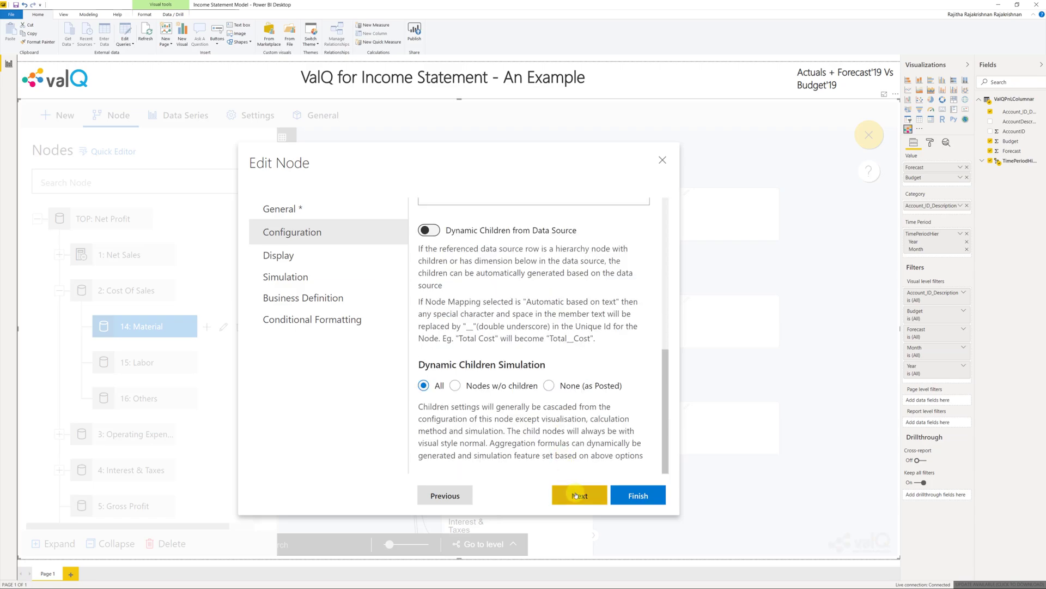
Step: Set the Material node's value prefix to $ and finish editing the node
{"action": "left_click", "coordinate": [575, 495]}
{"action": "left_click", "coordinate": [568, 411]}
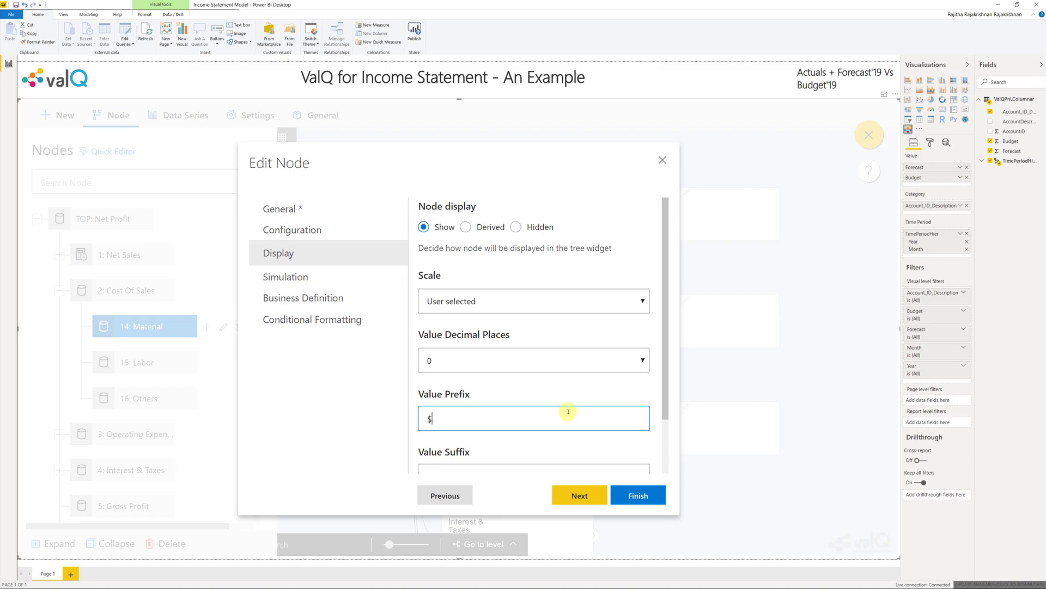
{"action": "scroll", "coordinate": [569, 411], "scroll_direction": "down", "scroll_amount": 2}
{"action": "left_click", "coordinate": [581, 496]}
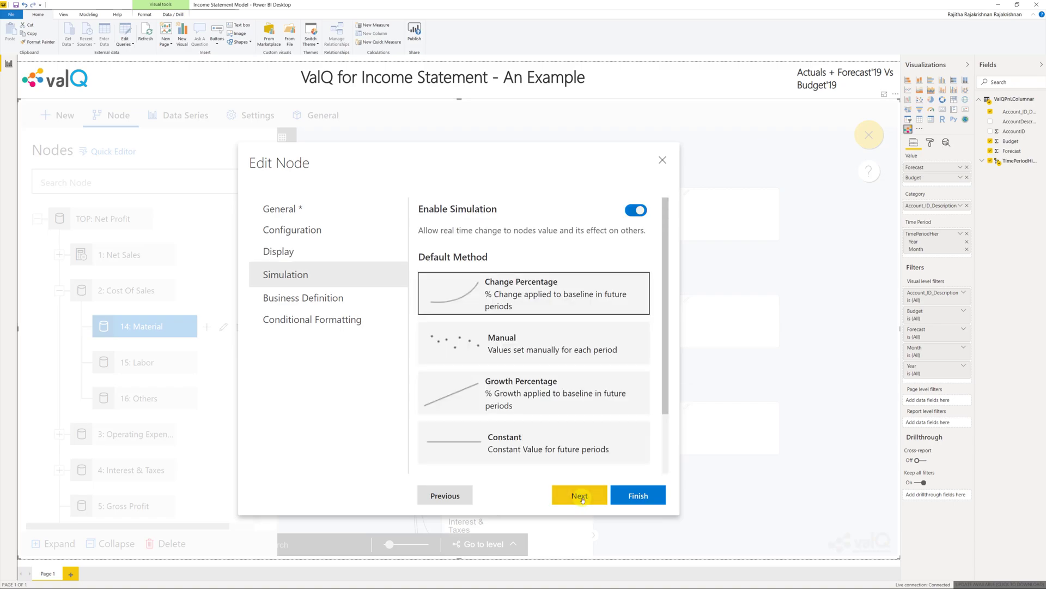
{"action": "left_click", "coordinate": [638, 495]}
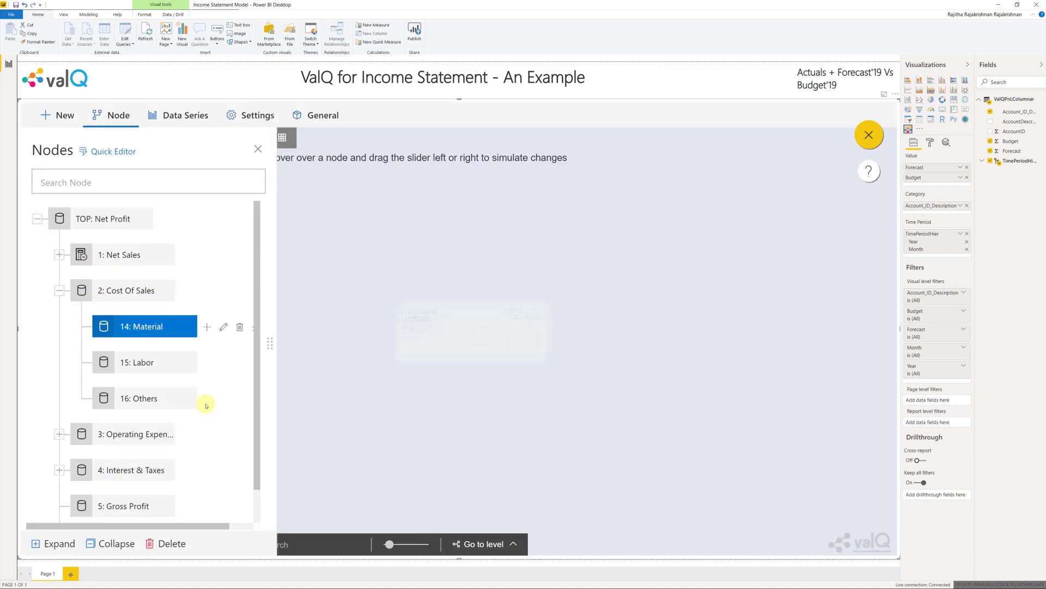
Step: Map the Labor node under Cost Of Sales to data source key 10007 and set its desired trend to Decrease
{"action": "double_click", "coordinate": [151, 366]}
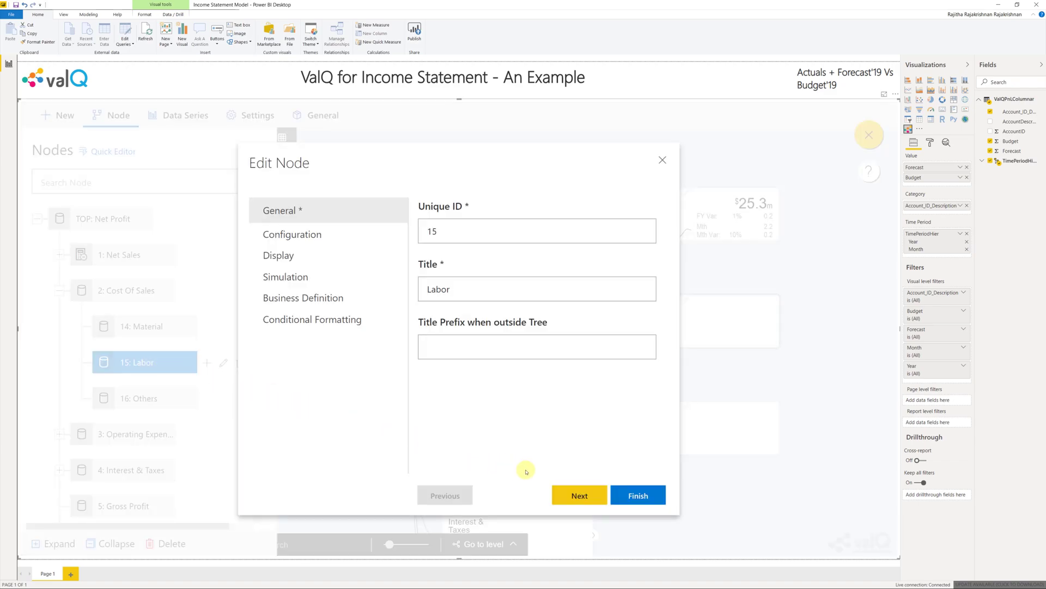
{"action": "left_click", "coordinate": [579, 494]}
{"action": "left_click", "coordinate": [562, 293]}
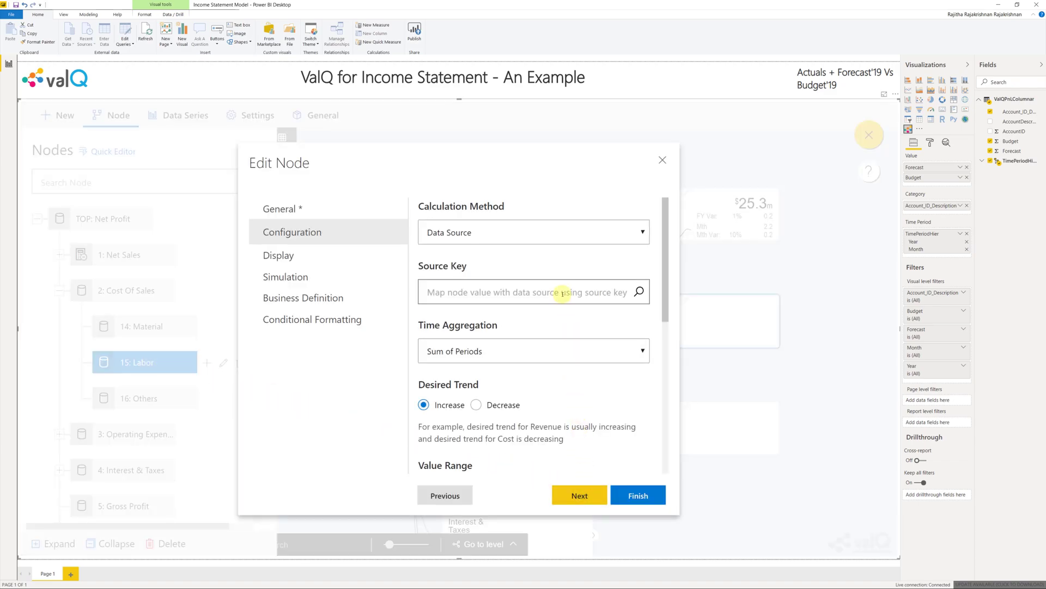
{"action": "type", "text": "labo"}
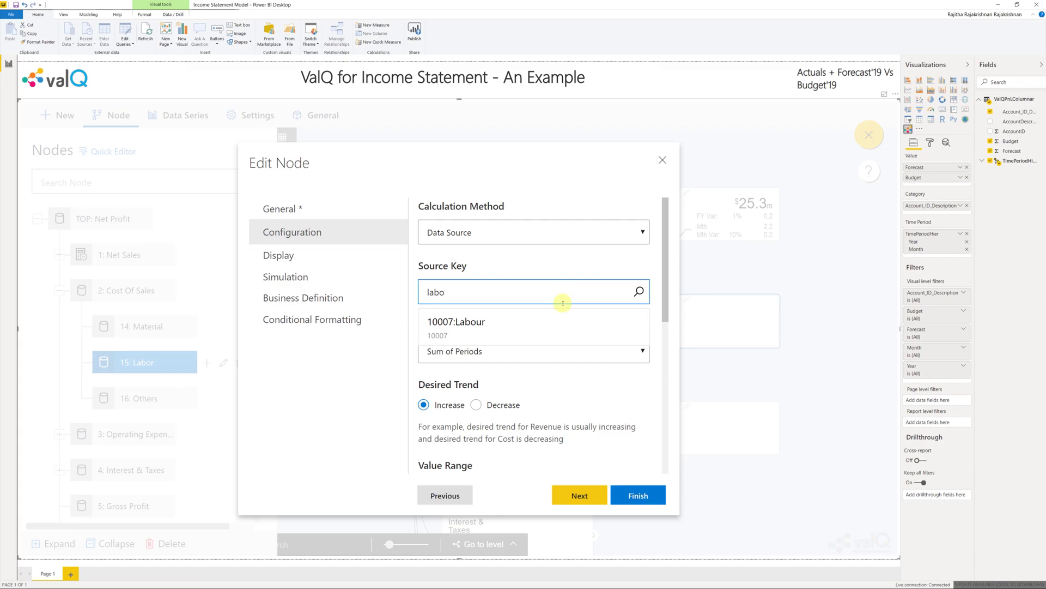
{"action": "left_click", "coordinate": [561, 323]}
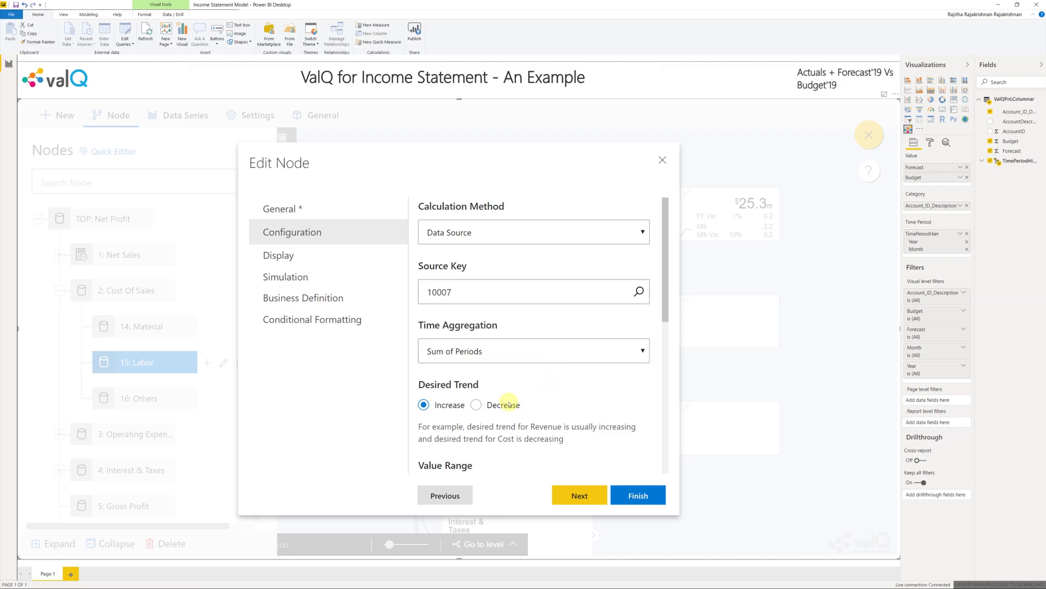
{"action": "left_click", "coordinate": [475, 404]}
{"action": "scroll", "coordinate": [577, 409], "scroll_direction": "down", "scroll_amount": 8}
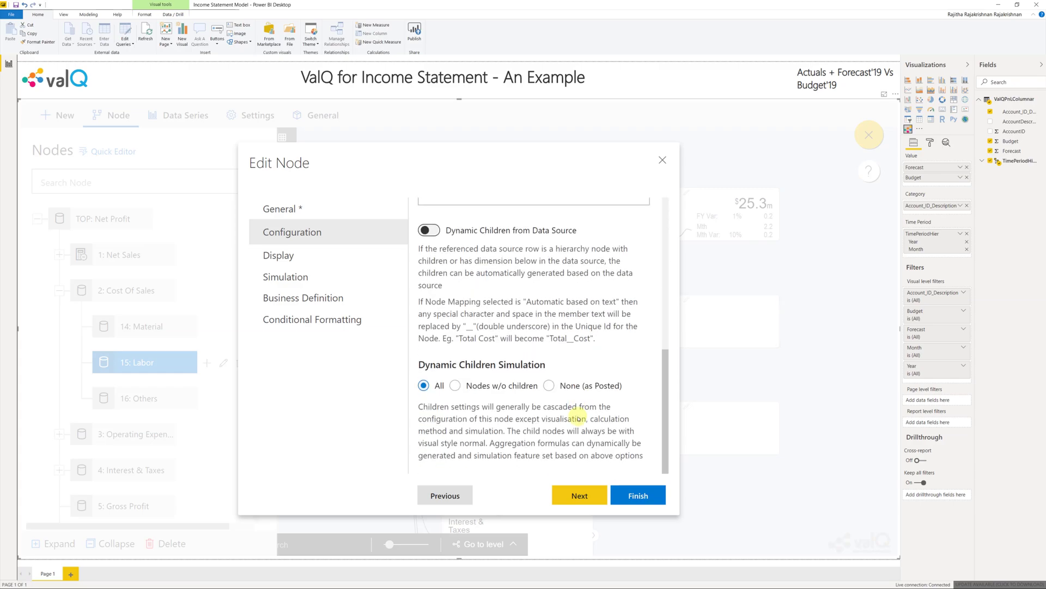
Step: Set the Labor node's value prefix to $ and finish editing the node
{"action": "left_click", "coordinate": [591, 495]}
{"action": "left_click", "coordinate": [590, 423]}
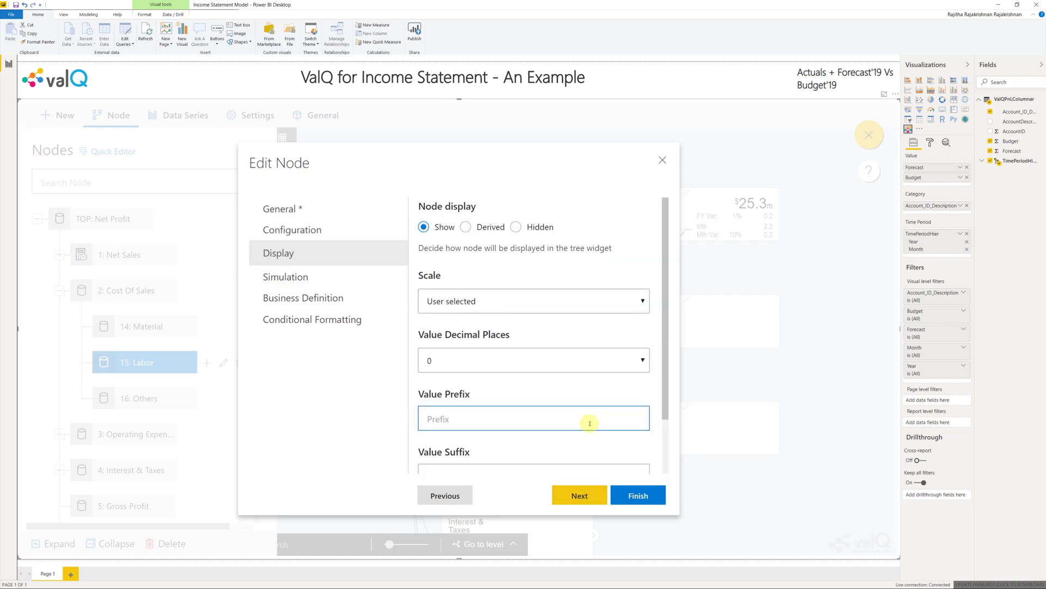
{"action": "type", "text": "$"}
{"action": "scroll", "coordinate": [586, 425], "scroll_direction": "down", "scroll_amount": 3}
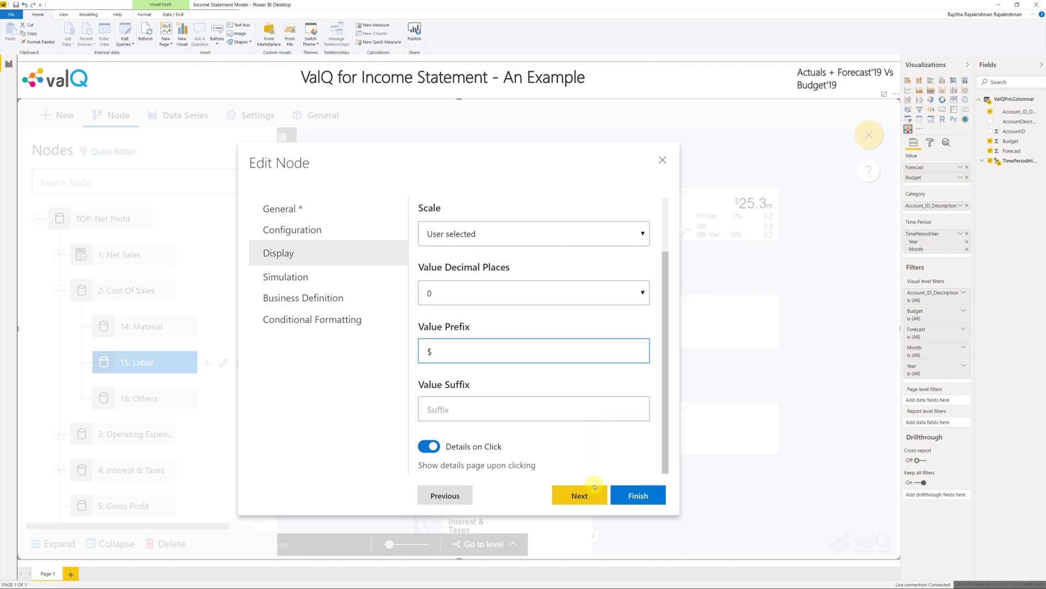
{"action": "left_click", "coordinate": [580, 493]}
{"action": "left_click", "coordinate": [622, 502]}
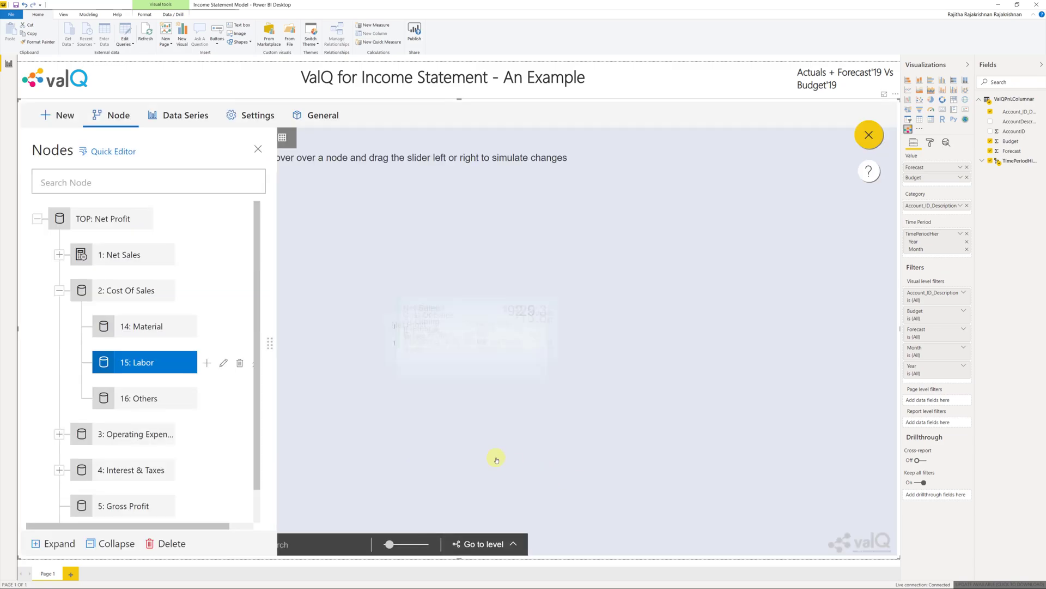
Step: Map the Others node under Cost Of Sales to data source key 10008 and set its desired trend to Decrease
{"action": "double_click", "coordinate": [133, 396]}
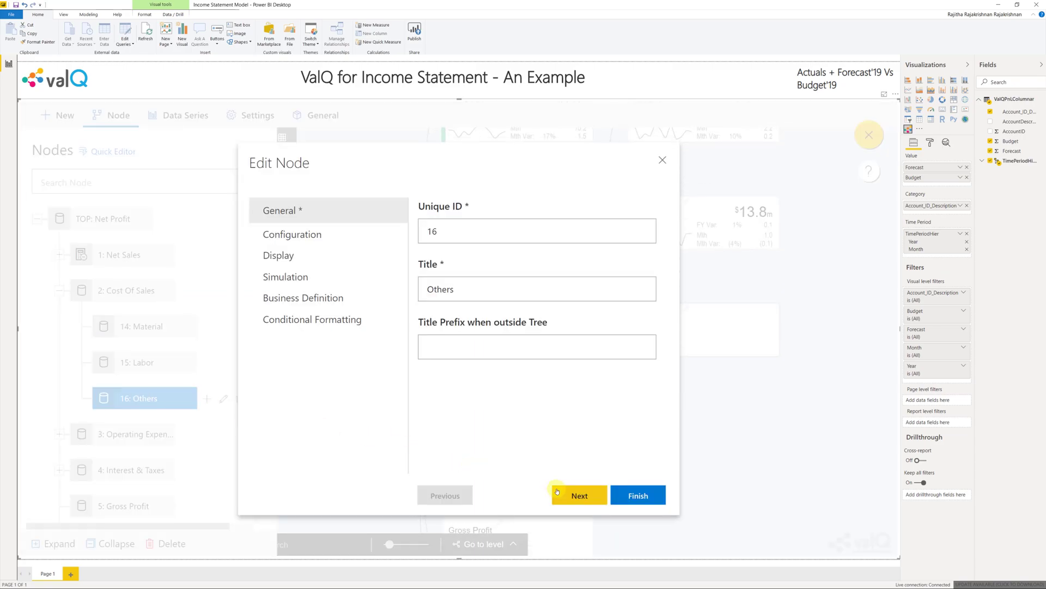
{"action": "left_click", "coordinate": [572, 495]}
{"action": "left_click", "coordinate": [526, 293]}
{"action": "type", "text": "othe"}
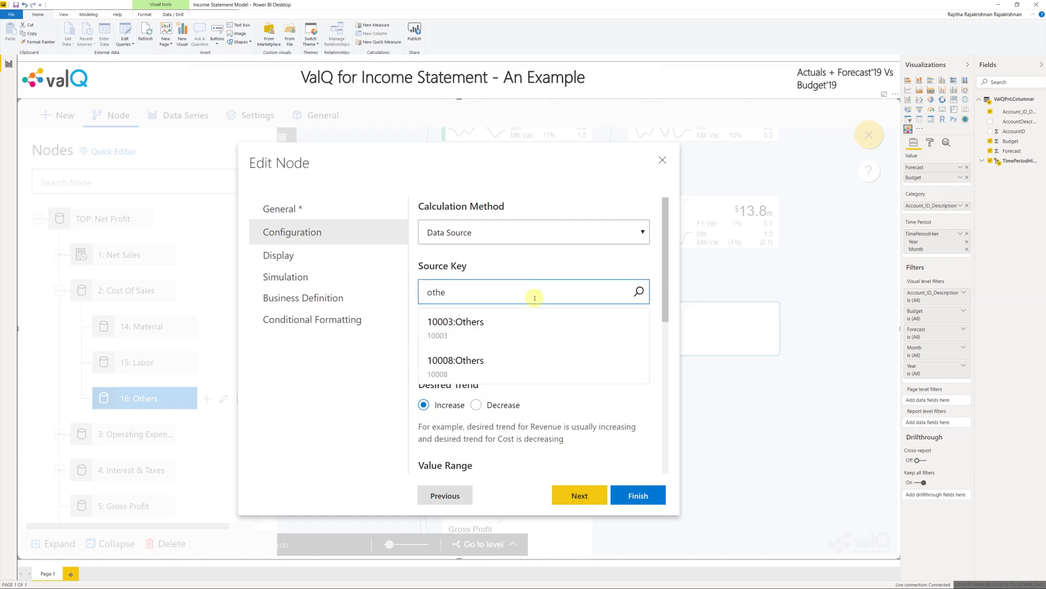
{"action": "left_click", "coordinate": [525, 360]}
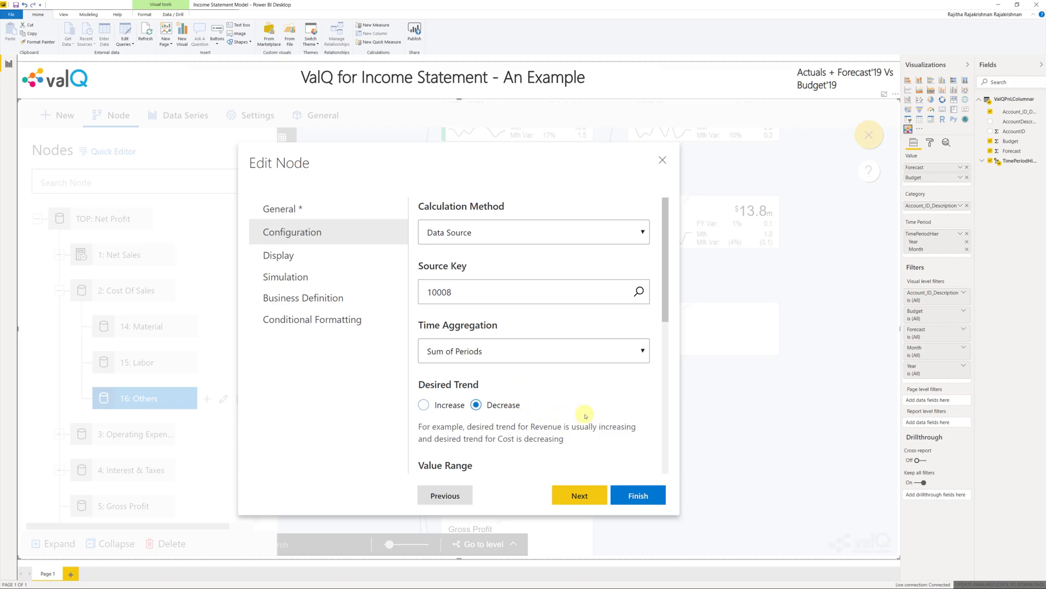
{"action": "scroll", "coordinate": [585, 416], "scroll_direction": "down", "scroll_amount": 5}
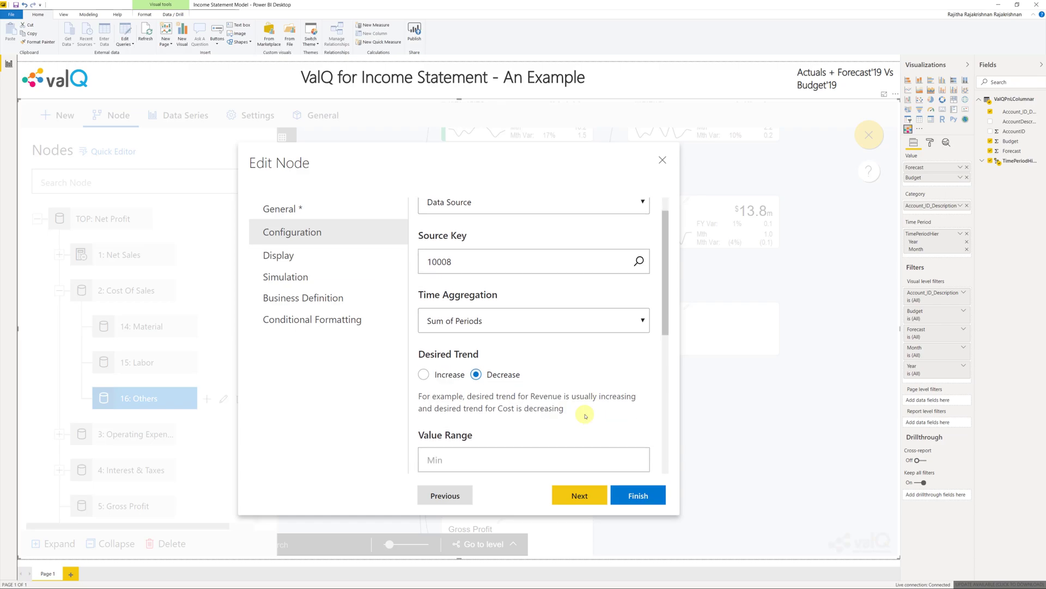
Step: Set the value prefix of the Others node under Cost Of Sales to $ and finish editing the node
{"action": "left_click", "coordinate": [577, 493]}
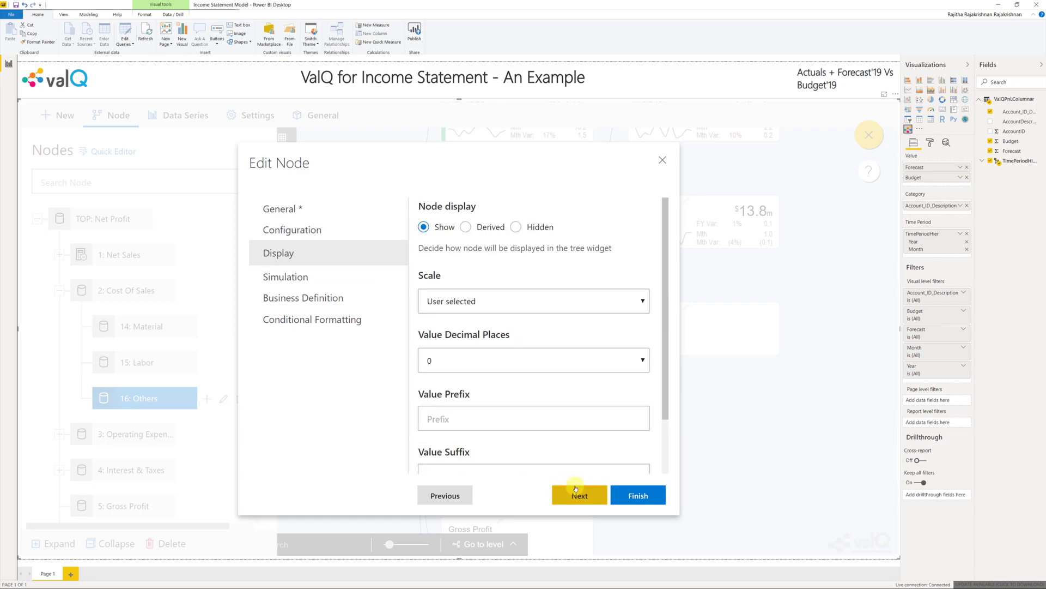
{"action": "left_click", "coordinate": [554, 418]}
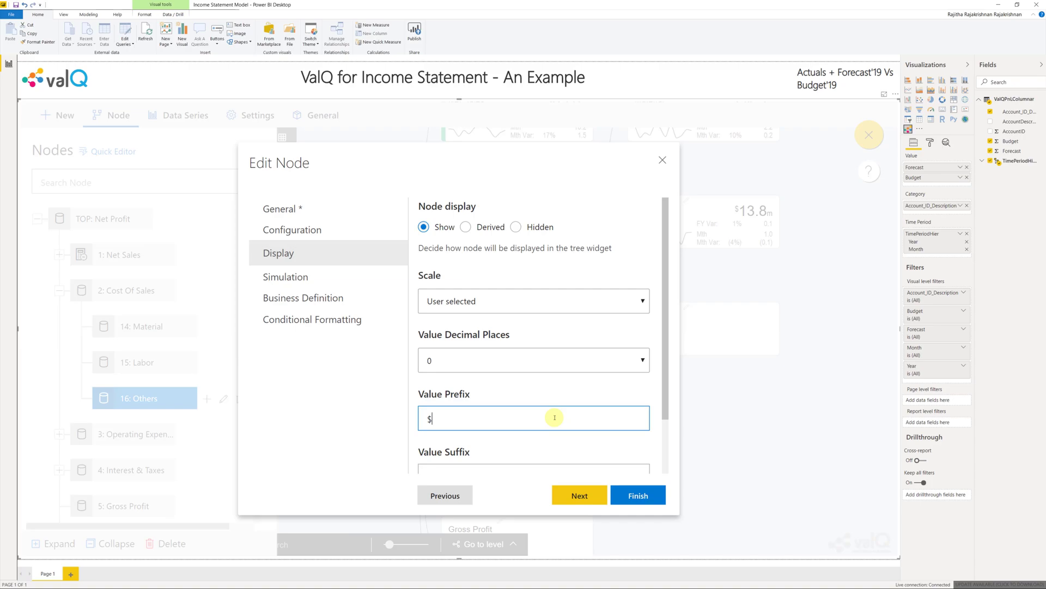
{"action": "scroll", "coordinate": [554, 417], "scroll_direction": "down", "scroll_amount": 2}
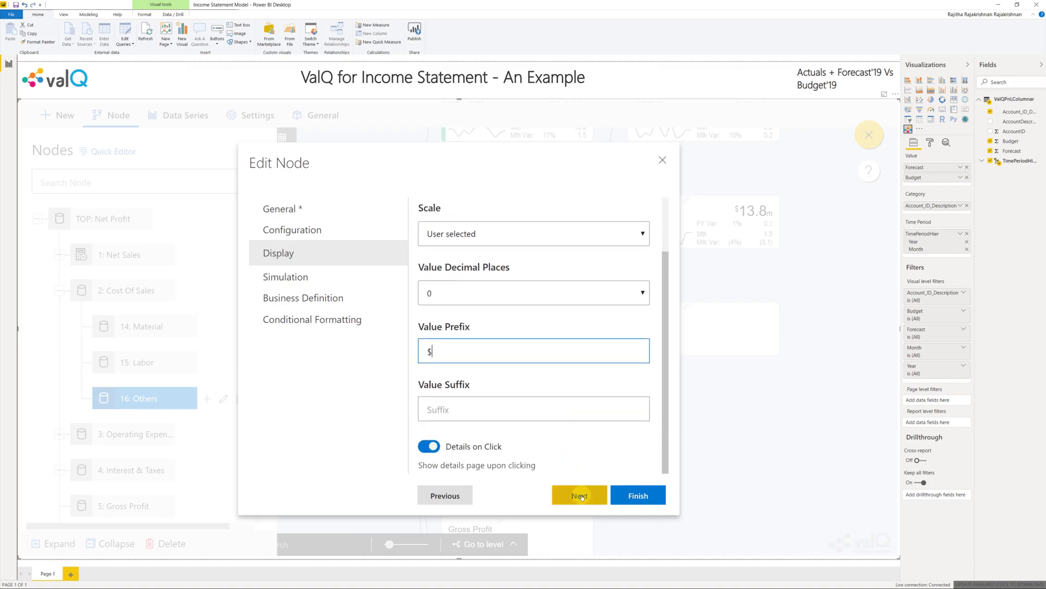
{"action": "left_click", "coordinate": [580, 496]}
{"action": "left_click", "coordinate": [646, 495]}
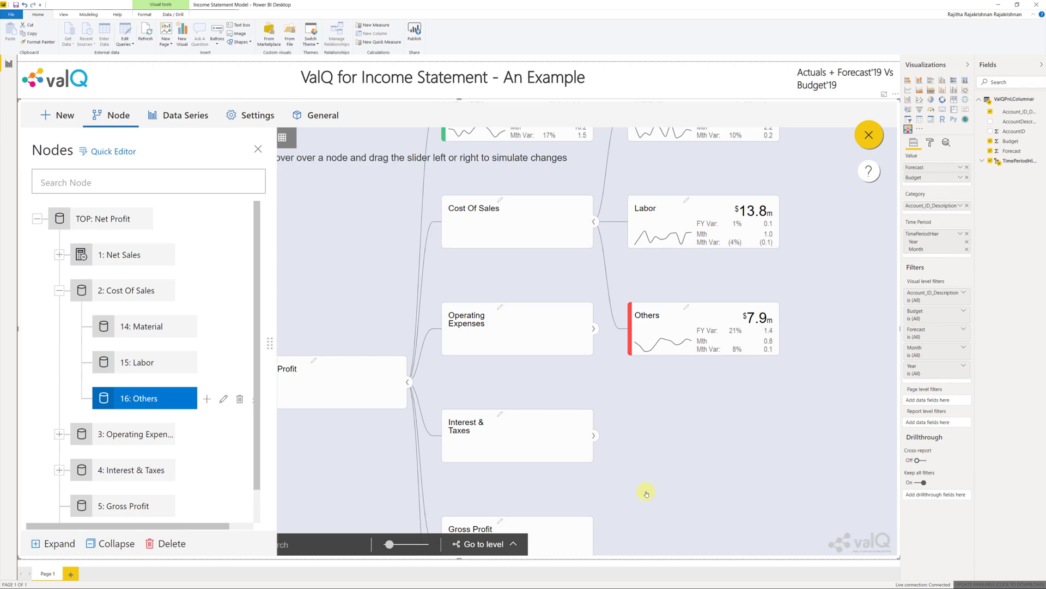
Step: Set the Cost Of Sales node's calculation method to Sum Children and its desired trend to Decrease
{"action": "double_click", "coordinate": [132, 287]}
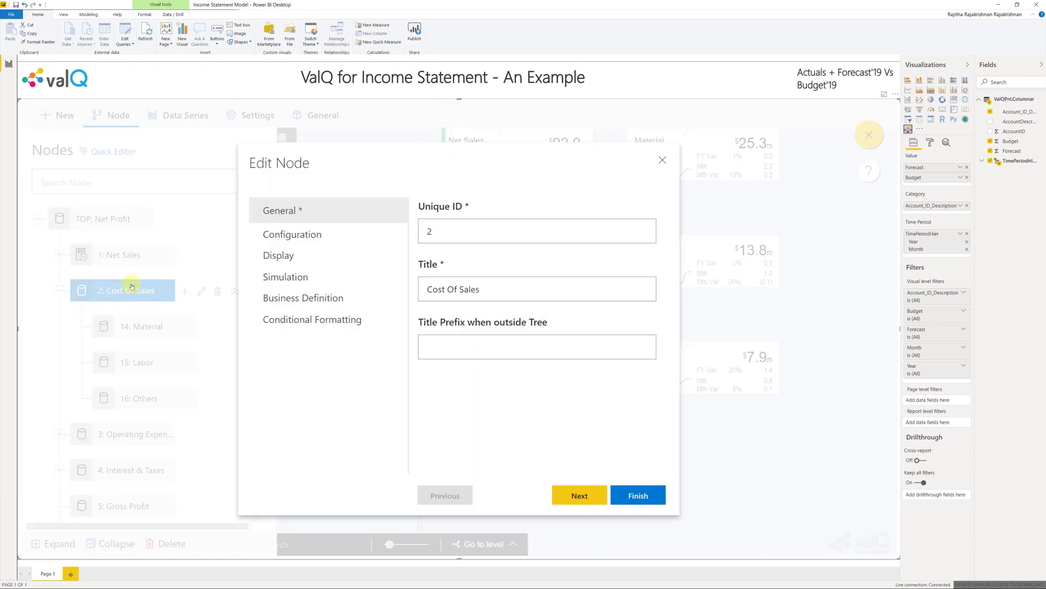
{"action": "left_click", "coordinate": [579, 497]}
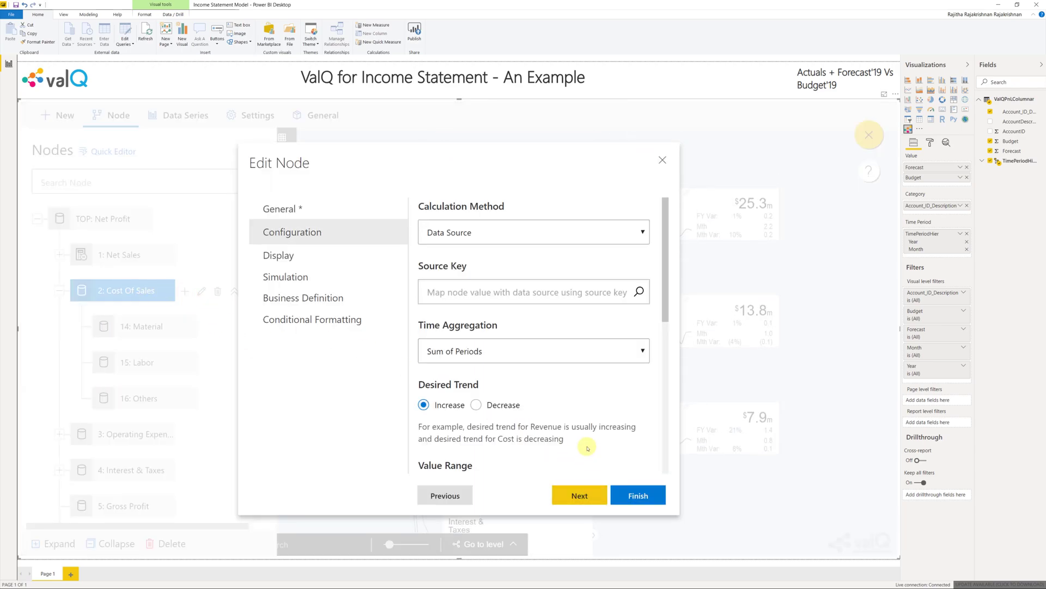
{"action": "left_click", "coordinate": [580, 235]}
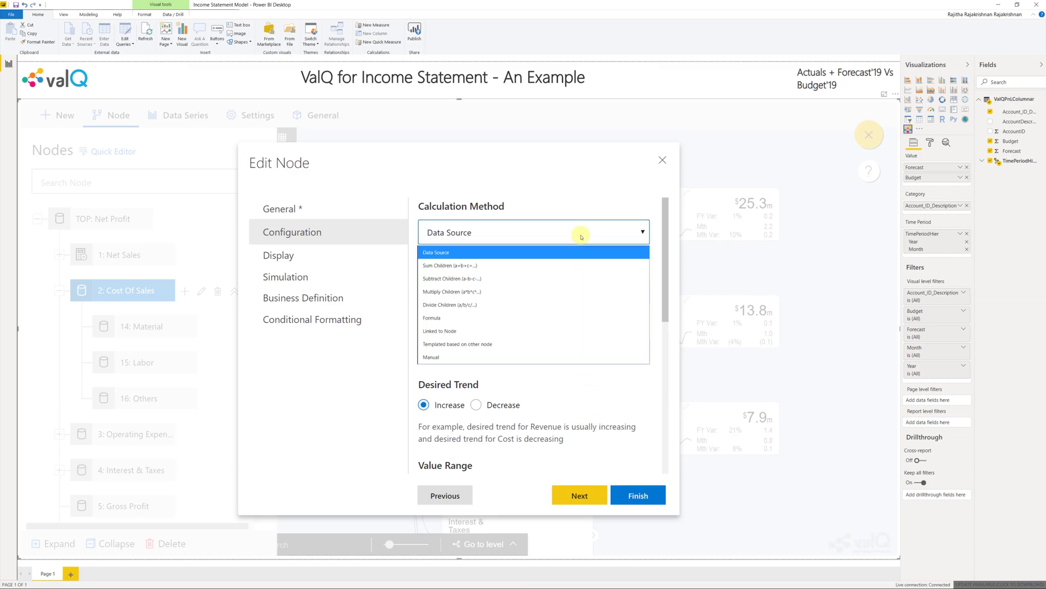
{"action": "left_click", "coordinate": [577, 265]}
{"action": "left_click", "coordinate": [481, 347]}
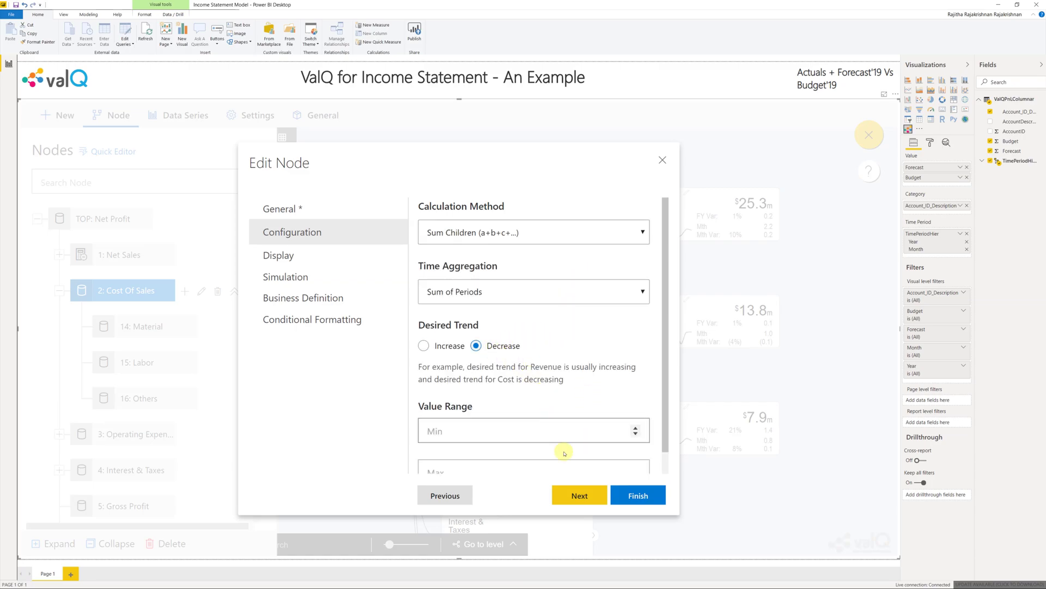
{"action": "scroll", "coordinate": [577, 425], "scroll_direction": "down", "scroll_amount": 1}
Step: Set the Cost Of Sales node's value prefix to $ and finish editing the node
{"action": "left_click", "coordinate": [576, 495]}
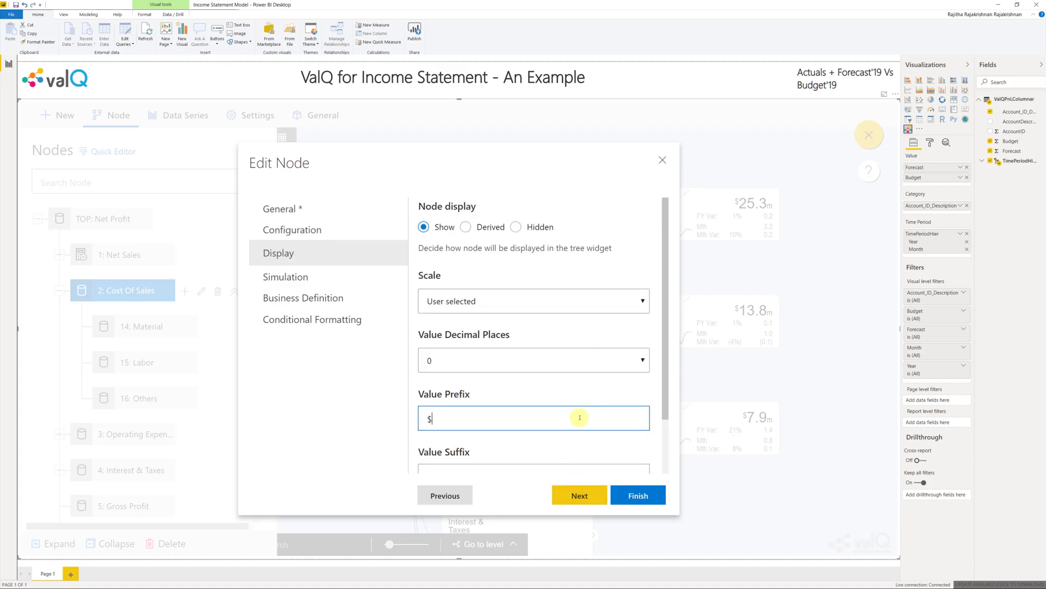
{"action": "scroll", "coordinate": [580, 417], "scroll_direction": "down", "scroll_amount": 2}
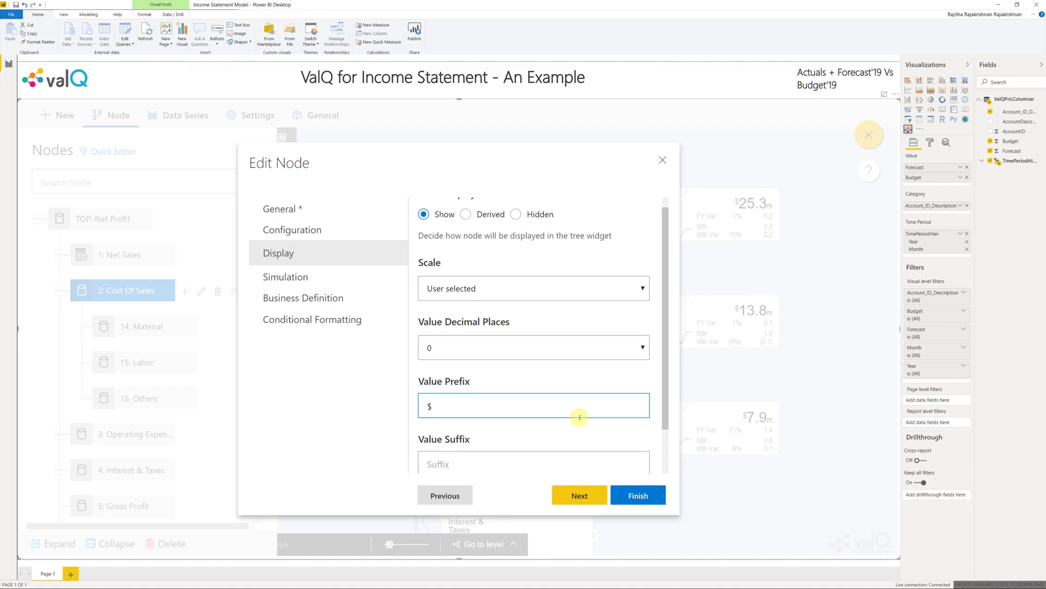
{"action": "left_click", "coordinate": [572, 492]}
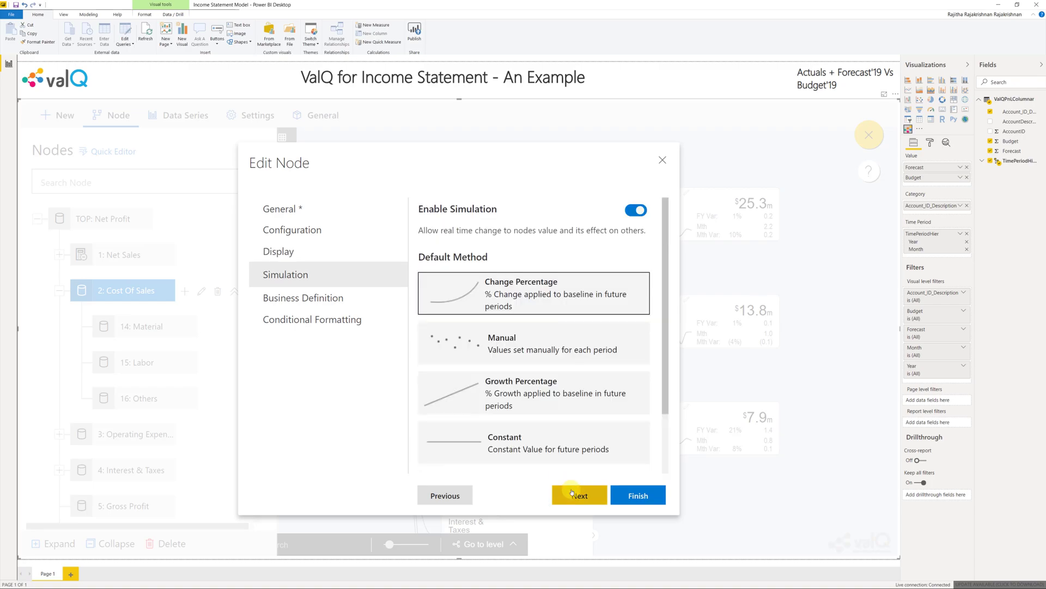
{"action": "left_click", "coordinate": [625, 498]}
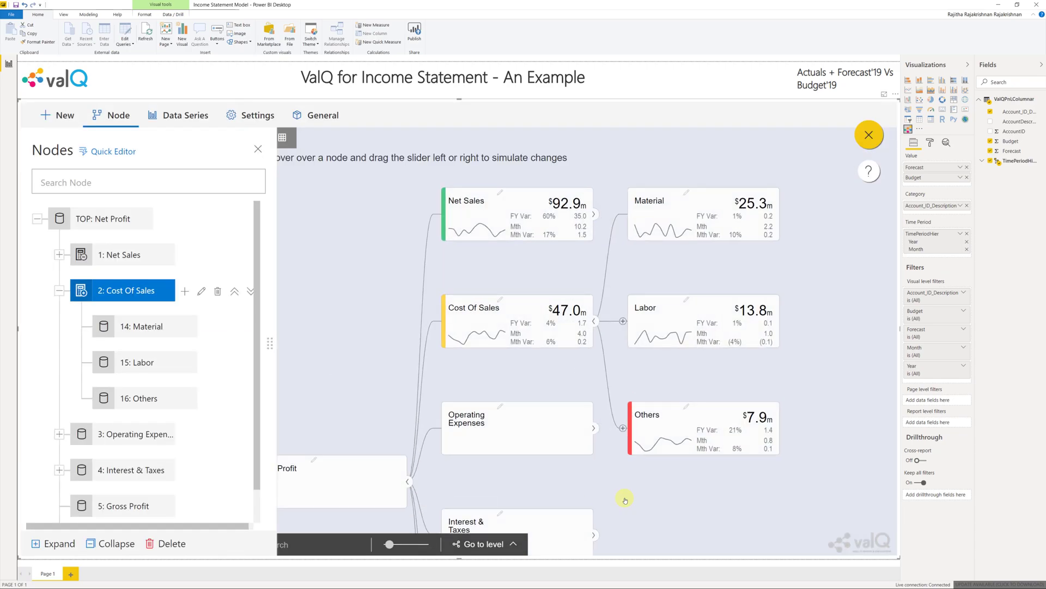
Step: Collapse Cost Of Sales in the node tree and expand Operating Expenses down to the children of node 17, General & Administrative
{"action": "left_click", "coordinate": [60, 291]}
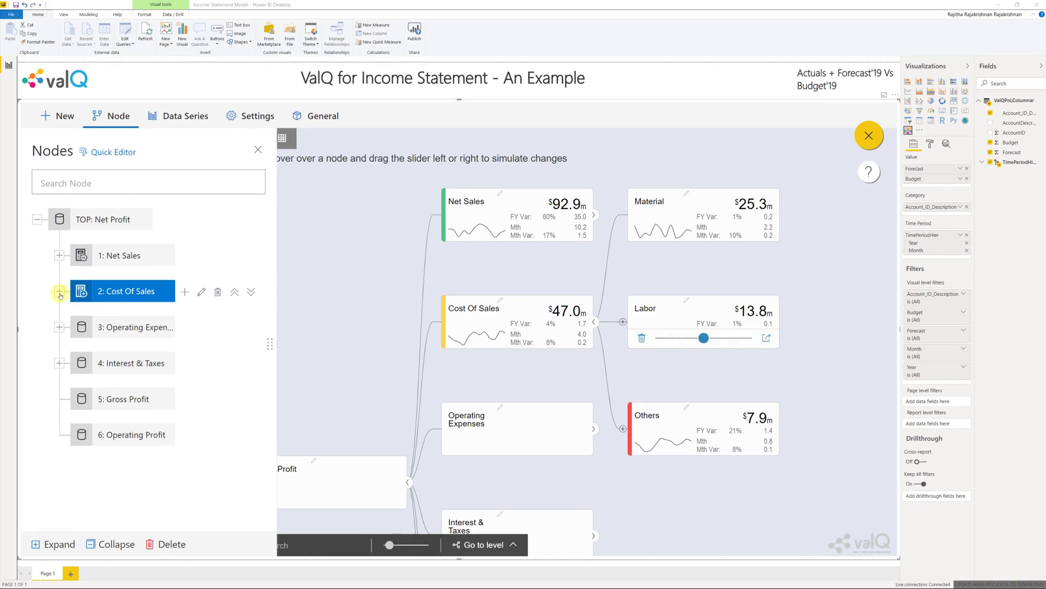
{"action": "left_click", "coordinate": [59, 327]}
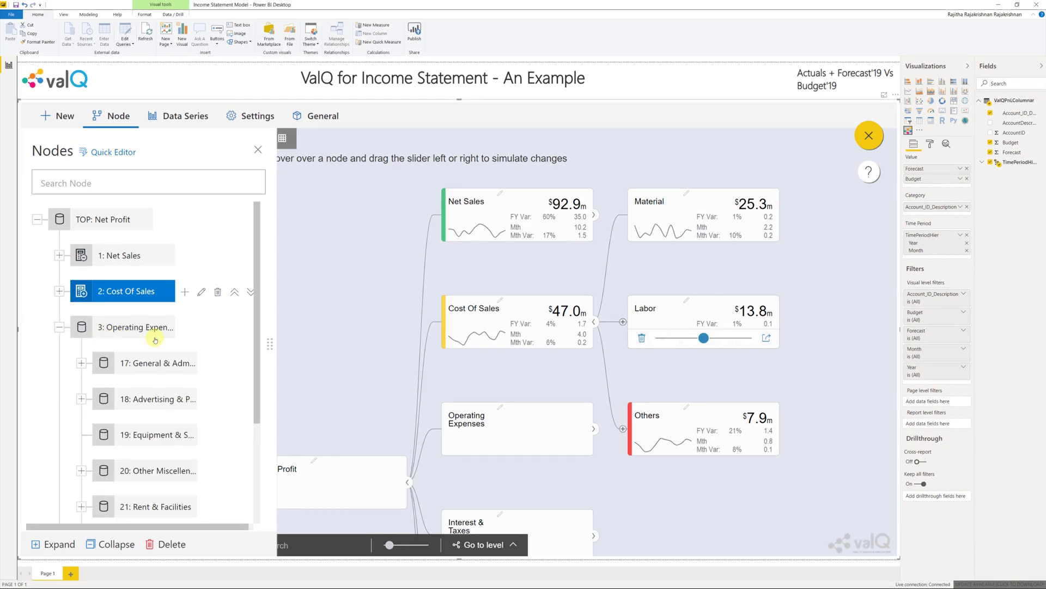
{"action": "scroll", "coordinate": [82, 305], "scroll_direction": "down", "scroll_amount": 1}
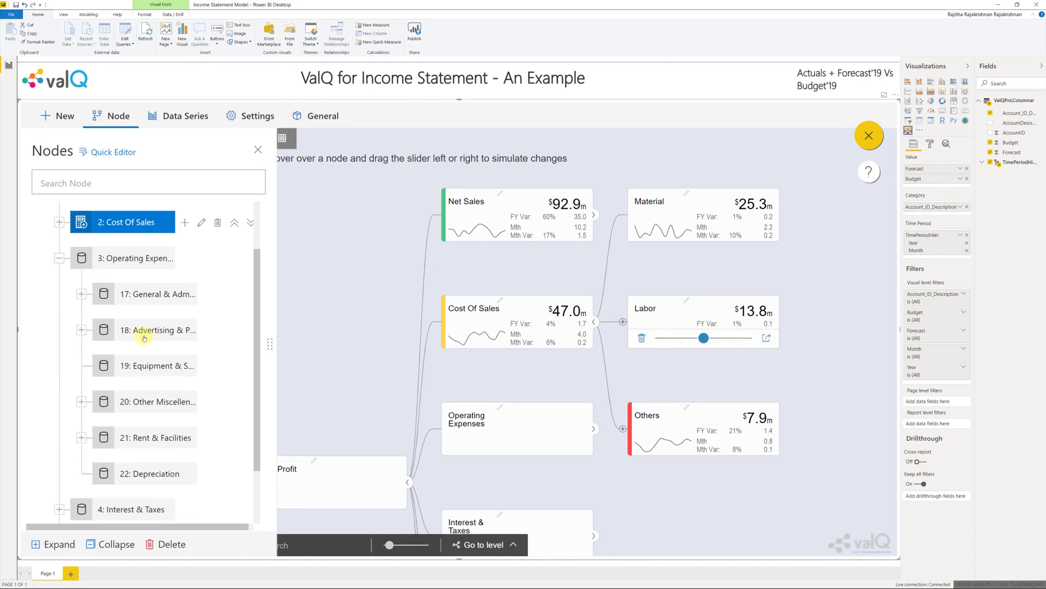
{"action": "left_click", "coordinate": [81, 294]}
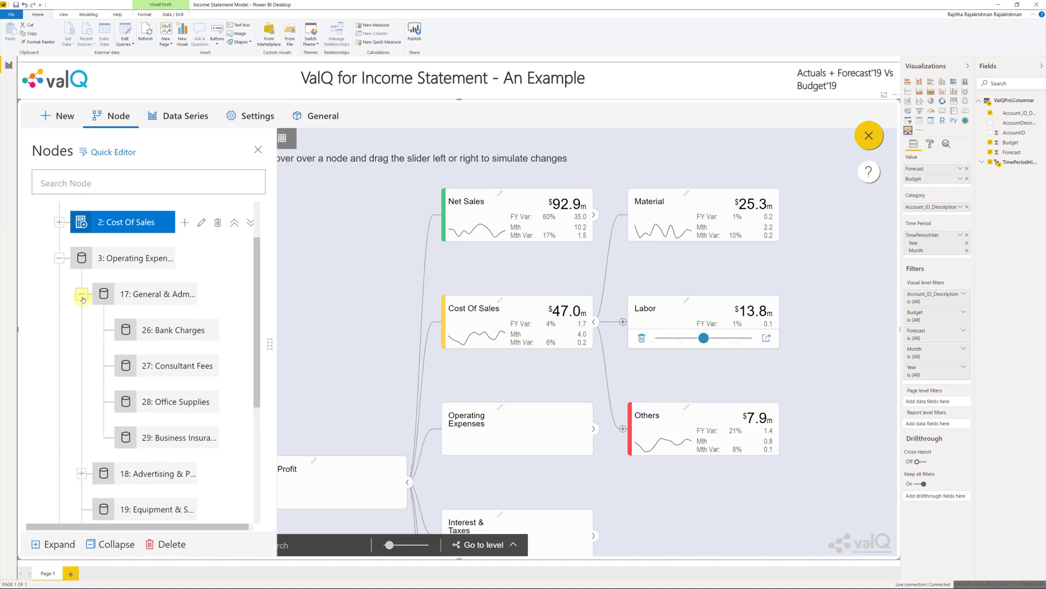
Step: Map the Bank Charges node to data source key 10009 and set its desired trend to Decrease
{"action": "double_click", "coordinate": [179, 331]}
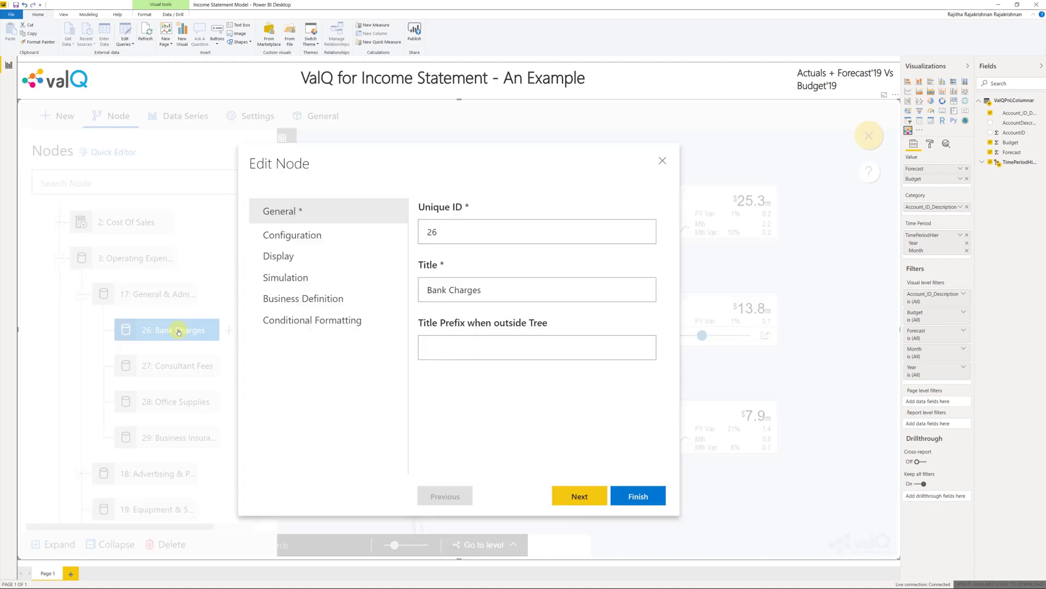
{"action": "left_click", "coordinate": [572, 495]}
{"action": "left_click", "coordinate": [555, 293]}
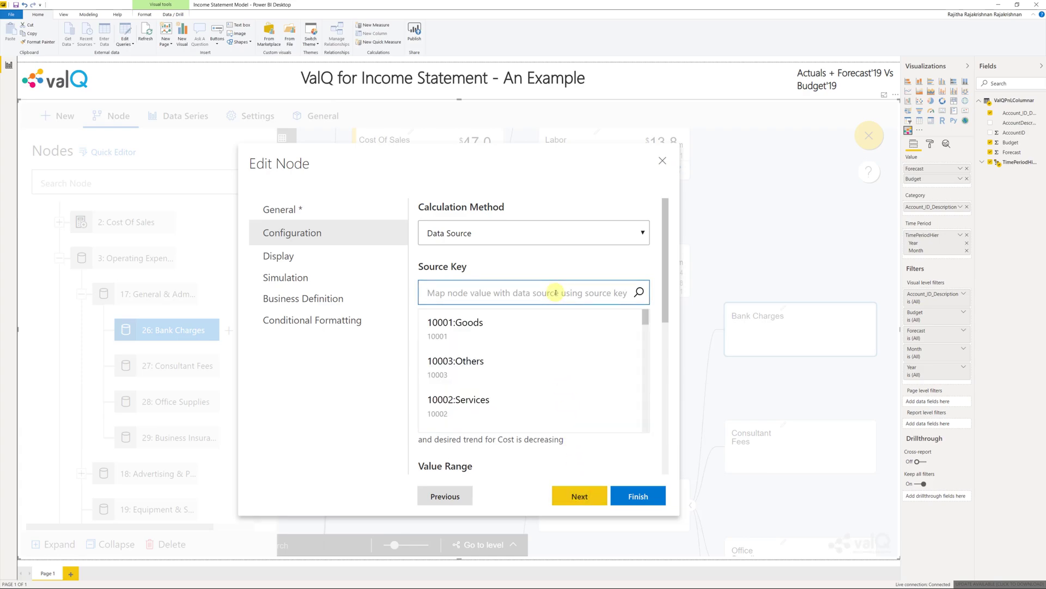
{"action": "type", "text": "bank"}
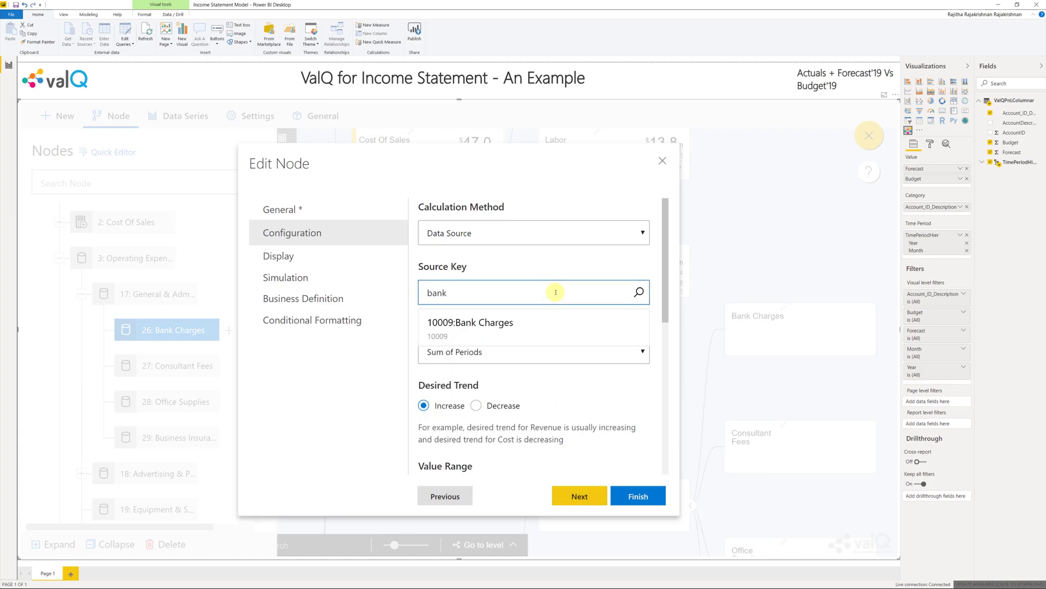
{"action": "left_click", "coordinate": [553, 326]}
{"action": "scroll", "coordinate": [553, 395], "scroll_direction": "down", "scroll_amount": 1}
{"action": "scroll", "coordinate": [553, 396], "scroll_direction": "down", "scroll_amount": 1}
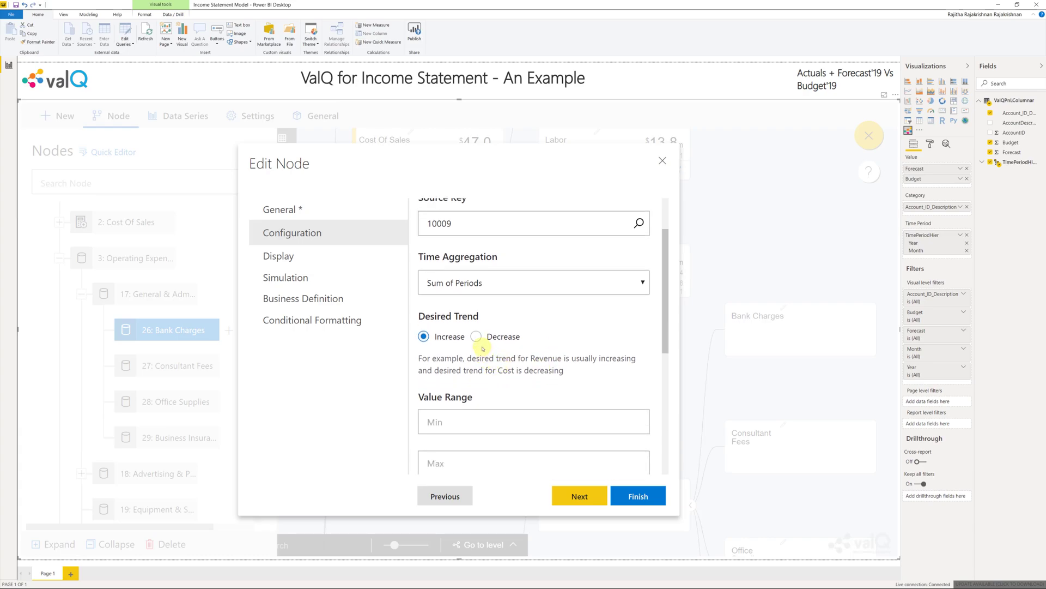
{"action": "left_click", "coordinate": [477, 338]}
{"action": "scroll", "coordinate": [594, 371], "scroll_direction": "down", "scroll_amount": 3}
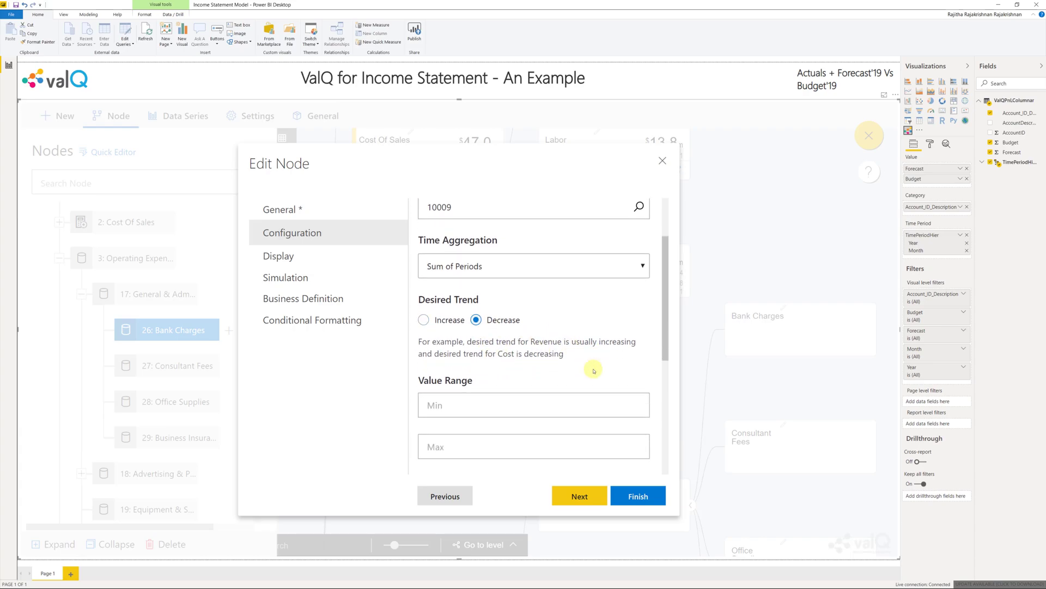
Step: Set the Bank Charges node's value prefix to $ and finish editing the node
{"action": "left_click", "coordinate": [580, 496]}
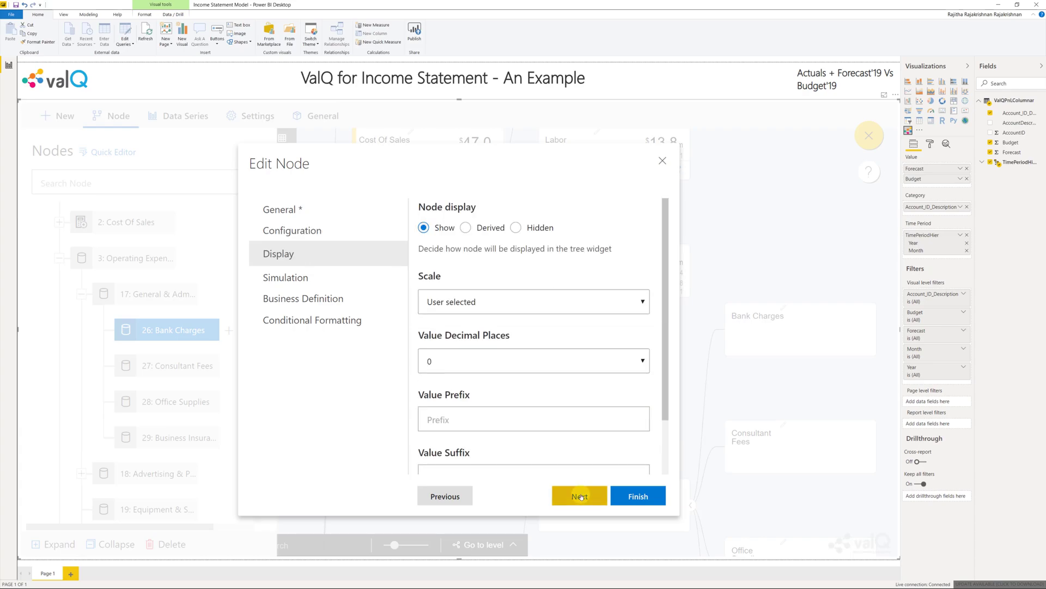
{"action": "left_click", "coordinate": [581, 420]}
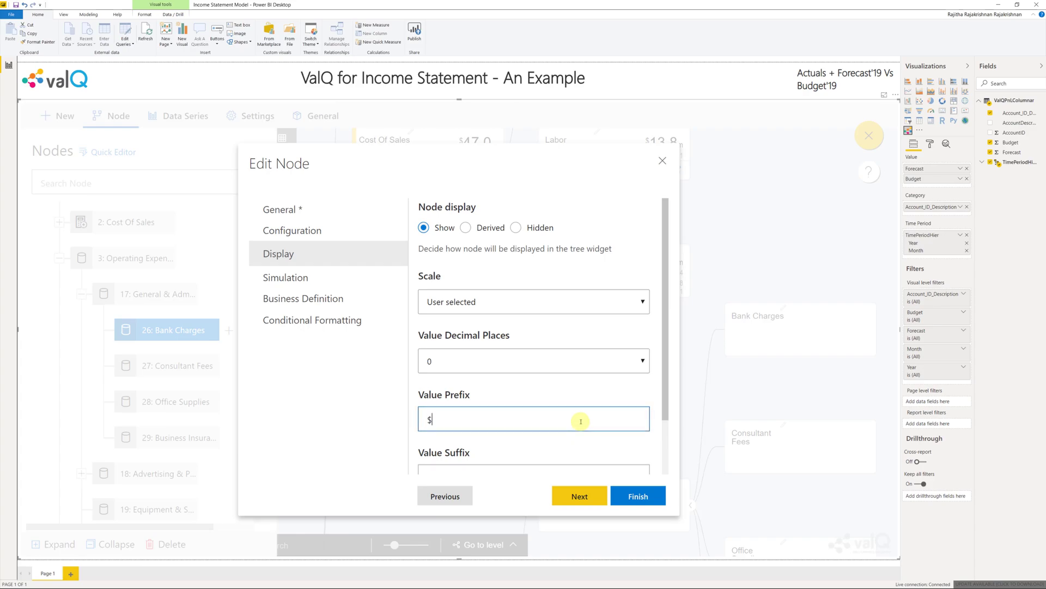
{"action": "left_click", "coordinate": [582, 499]}
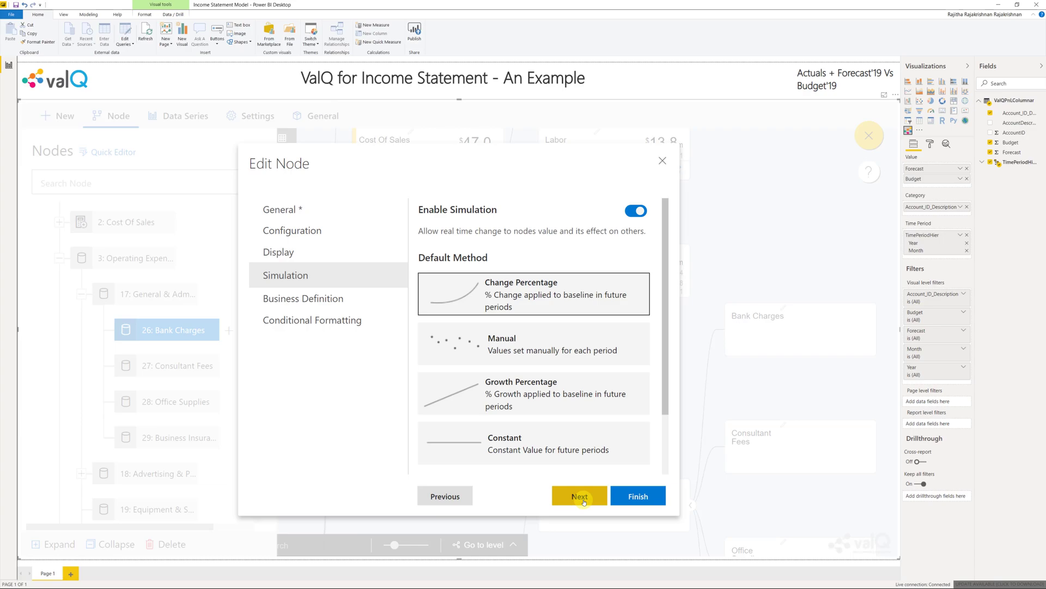
{"action": "left_click", "coordinate": [629, 496]}
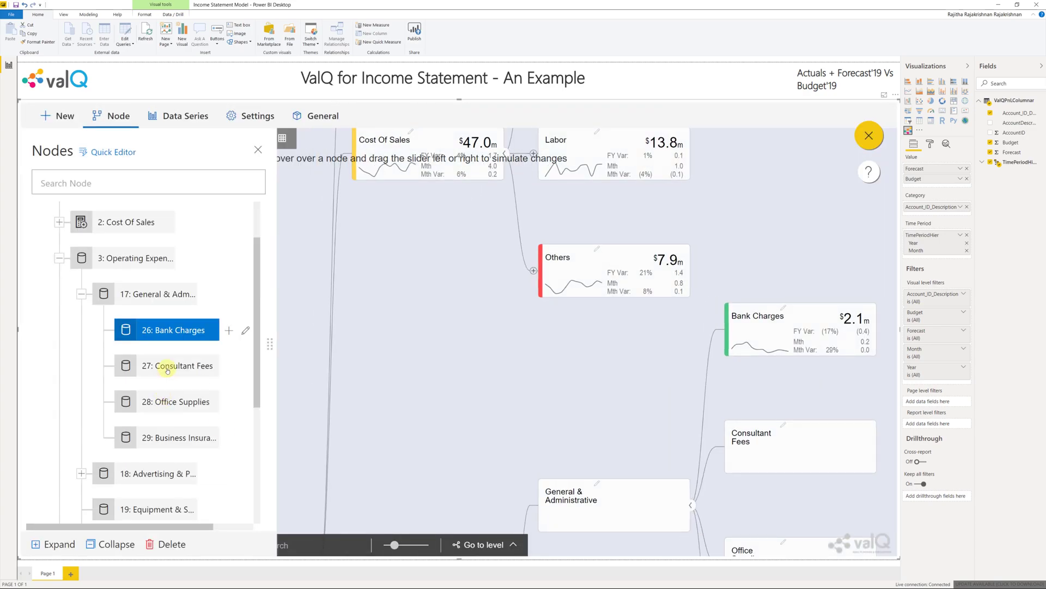
Step: Map the Consultant Fees node to data source key 10010 and set its desired trend to Decrease
{"action": "double_click", "coordinate": [168, 370]}
{"action": "left_click", "coordinate": [568, 494]}
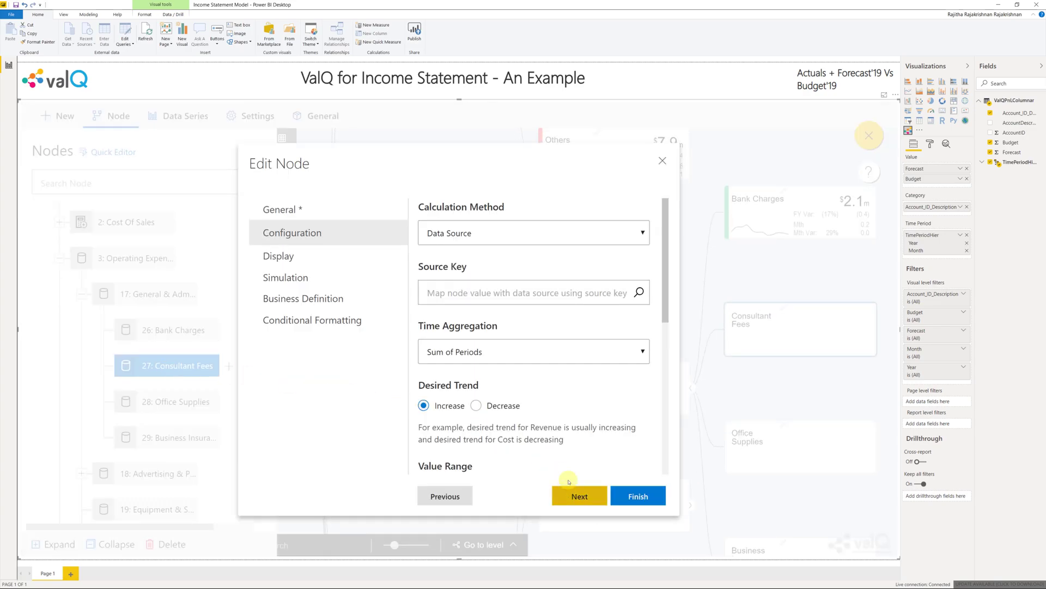
{"action": "left_click", "coordinate": [546, 297]}
{"action": "type", "text": "cons"}
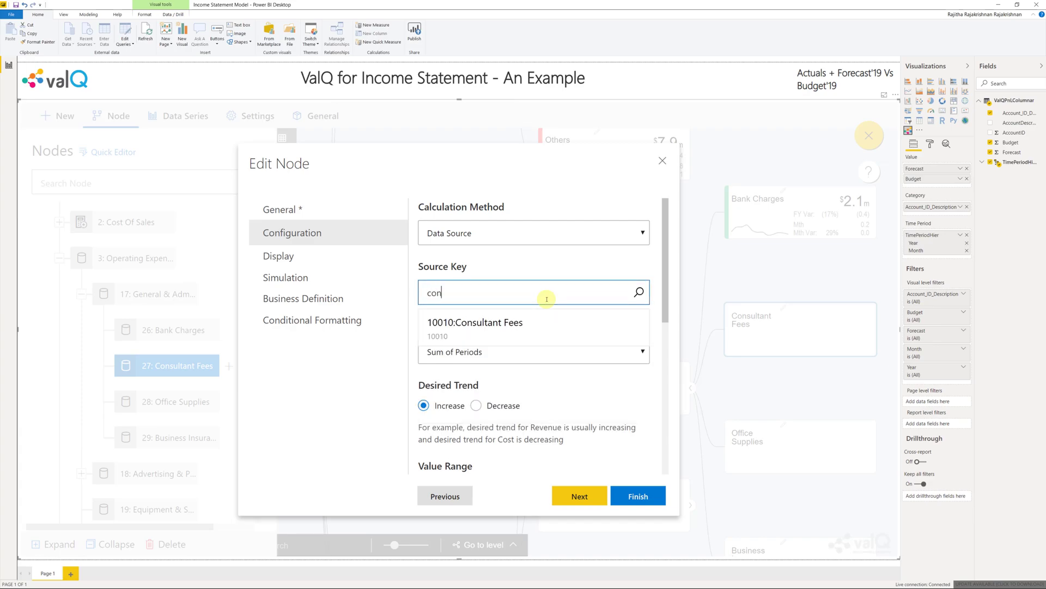
{"action": "left_click", "coordinate": [544, 327]}
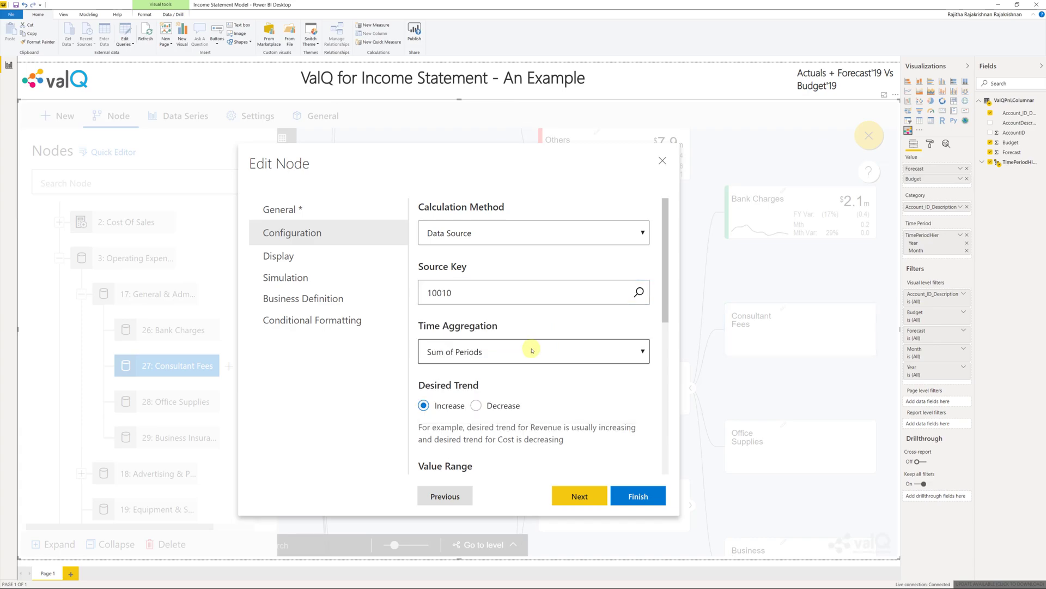
{"action": "left_click", "coordinate": [484, 408]}
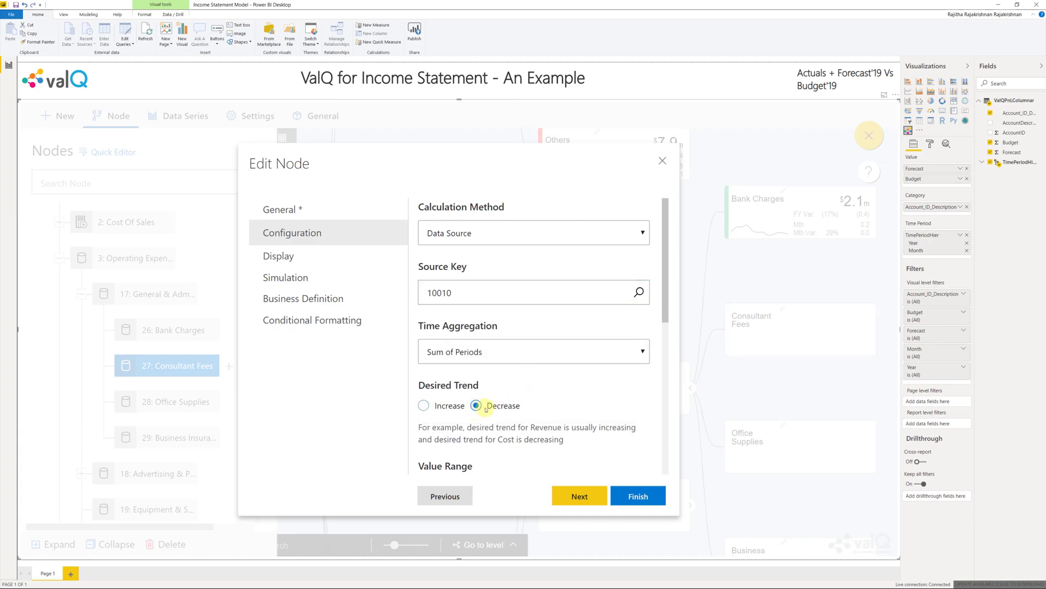
Step: Set the Consultant Fees node's value prefix to $ and finish editing the node
{"action": "left_click", "coordinate": [574, 494]}
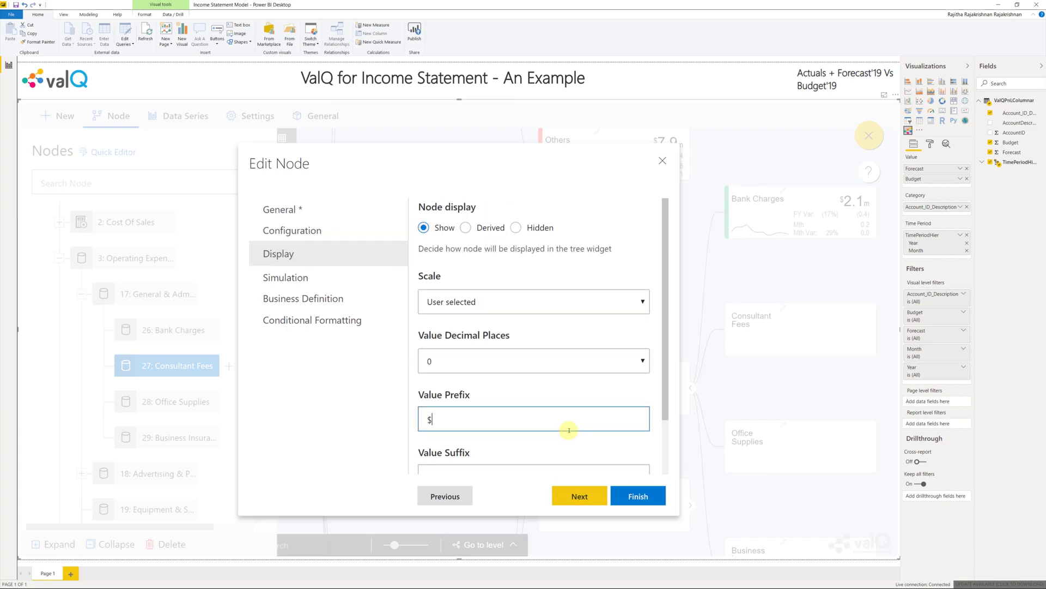
{"action": "scroll", "coordinate": [568, 430], "scroll_direction": "down", "scroll_amount": 2}
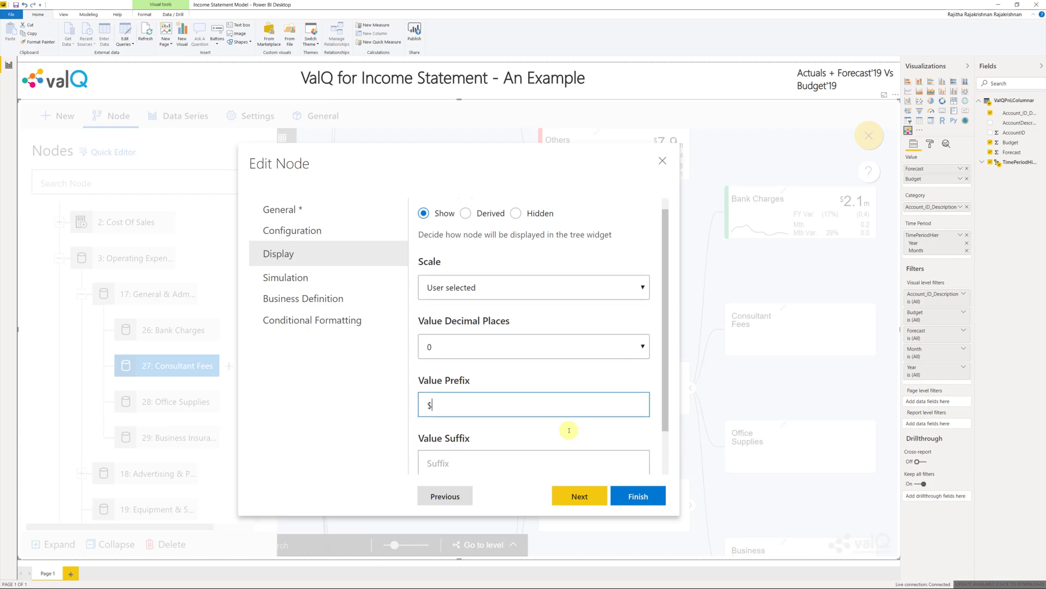
{"action": "left_click", "coordinate": [590, 504]}
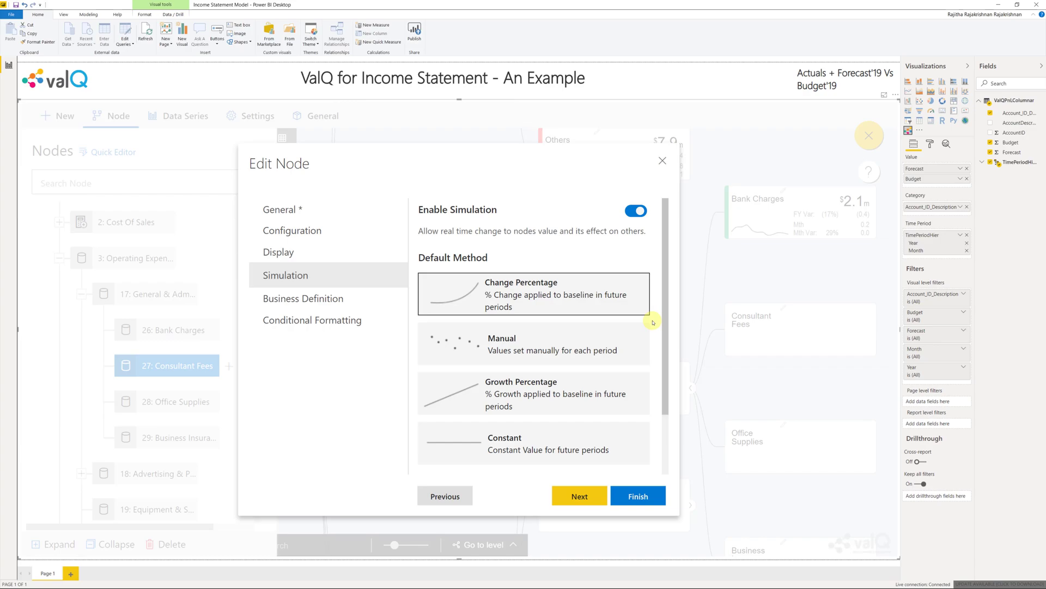
{"action": "left_click", "coordinate": [641, 493]}
Step: Map the Office Supplies node to data source key 10011 and set its desired trend to Decrease
{"action": "left_click", "coordinate": [188, 402]}
{"action": "left_click", "coordinate": [246, 402]}
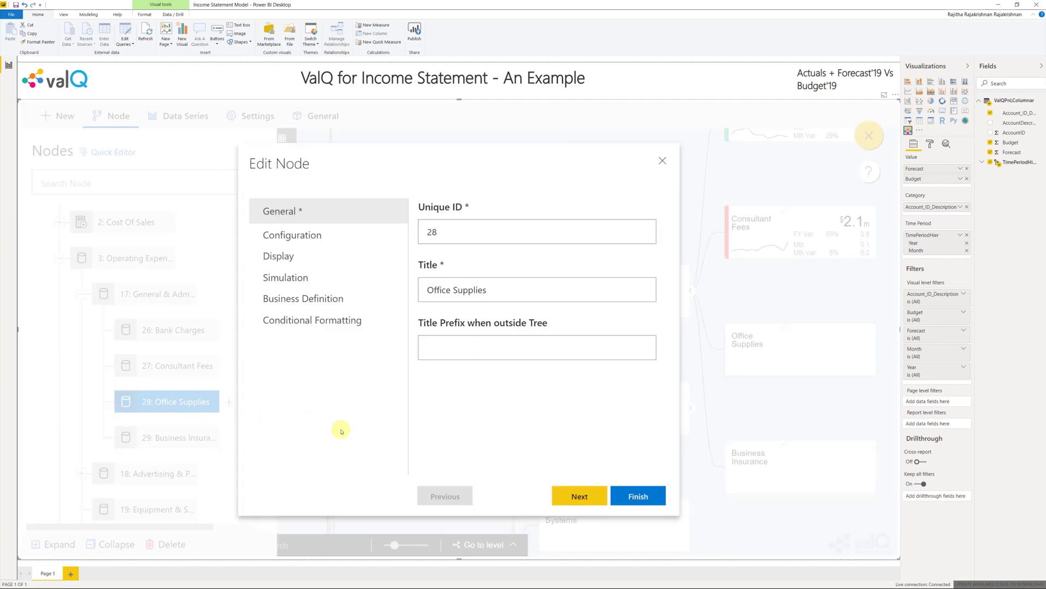
{"action": "left_click", "coordinate": [570, 495]}
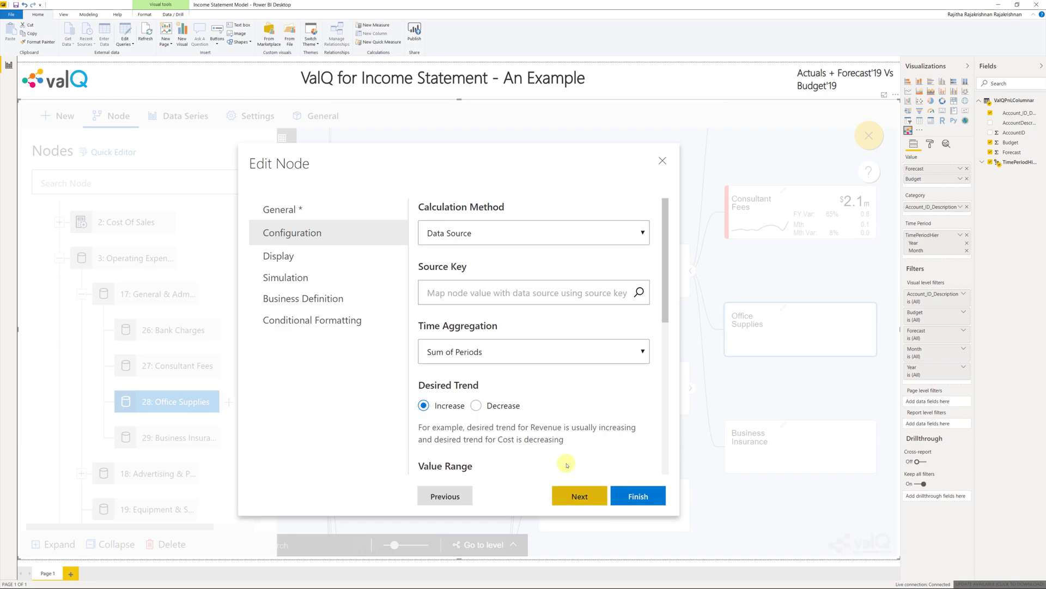
{"action": "left_click", "coordinate": [552, 294]}
{"action": "type", "text": "offi"}
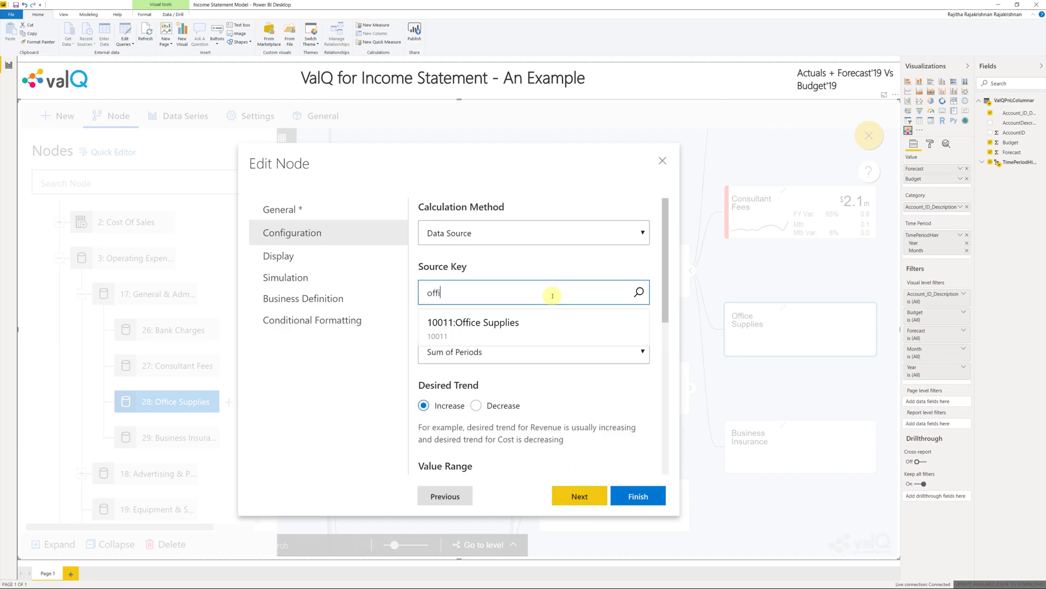
{"action": "left_click", "coordinate": [545, 323]}
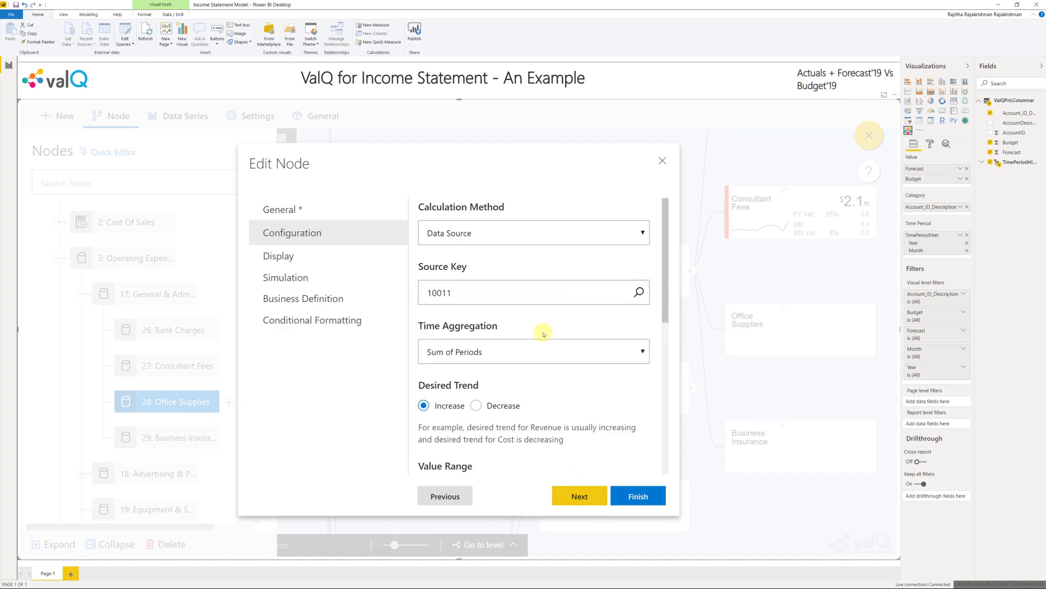
{"action": "left_click", "coordinate": [476, 405]}
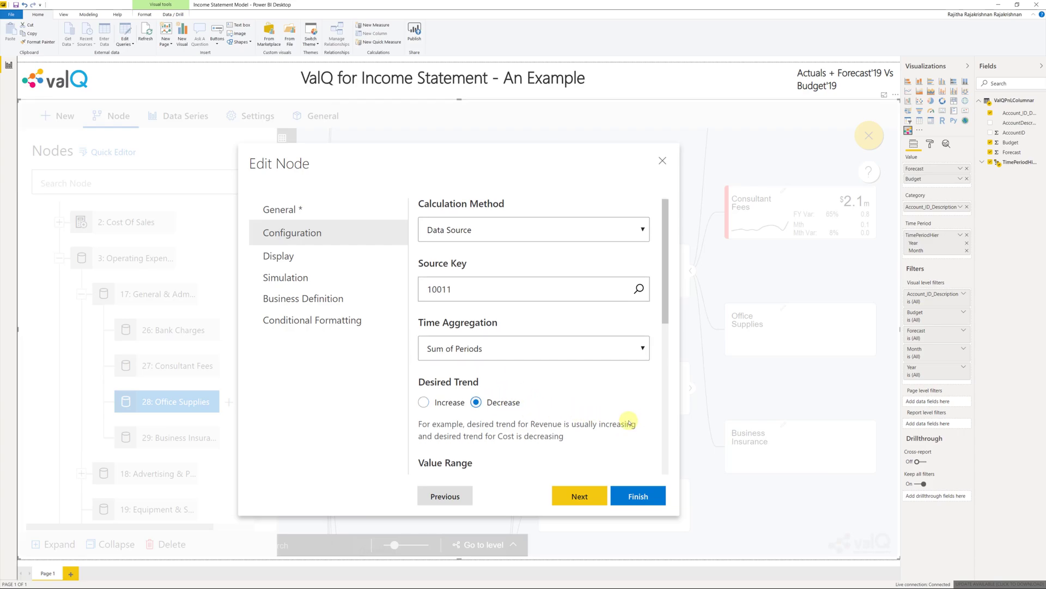
{"action": "scroll", "coordinate": [627, 421], "scroll_direction": "down", "scroll_amount": 8}
Step: Set the Office Supplies node's value prefix to $ and finish editing the node
{"action": "left_click", "coordinate": [597, 497]}
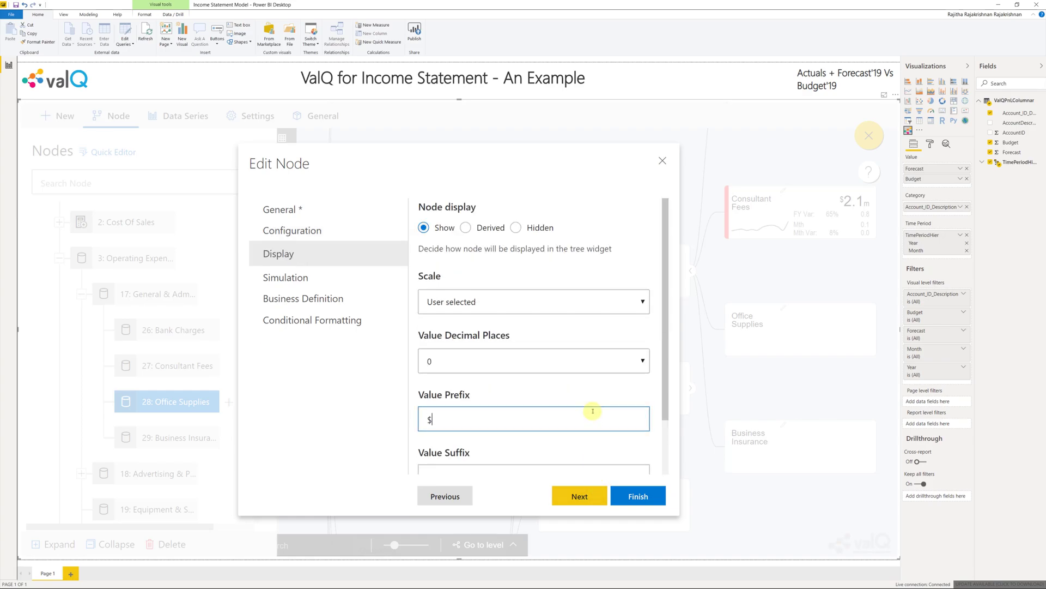
{"action": "scroll", "coordinate": [592, 411], "scroll_direction": "down", "scroll_amount": 2}
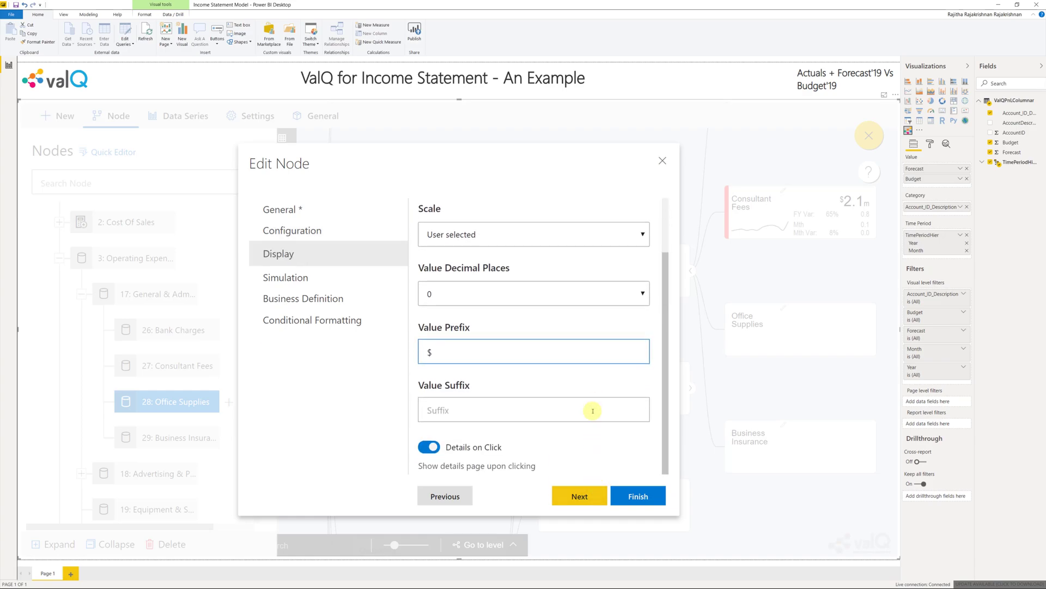
{"action": "left_click", "coordinate": [595, 496]}
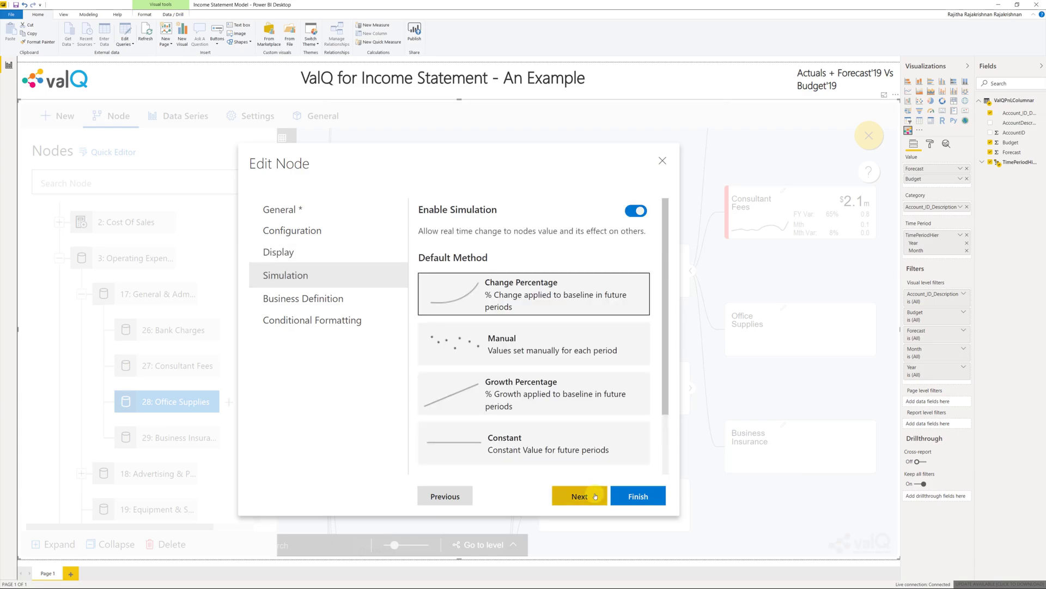
{"action": "left_click", "coordinate": [628, 494]}
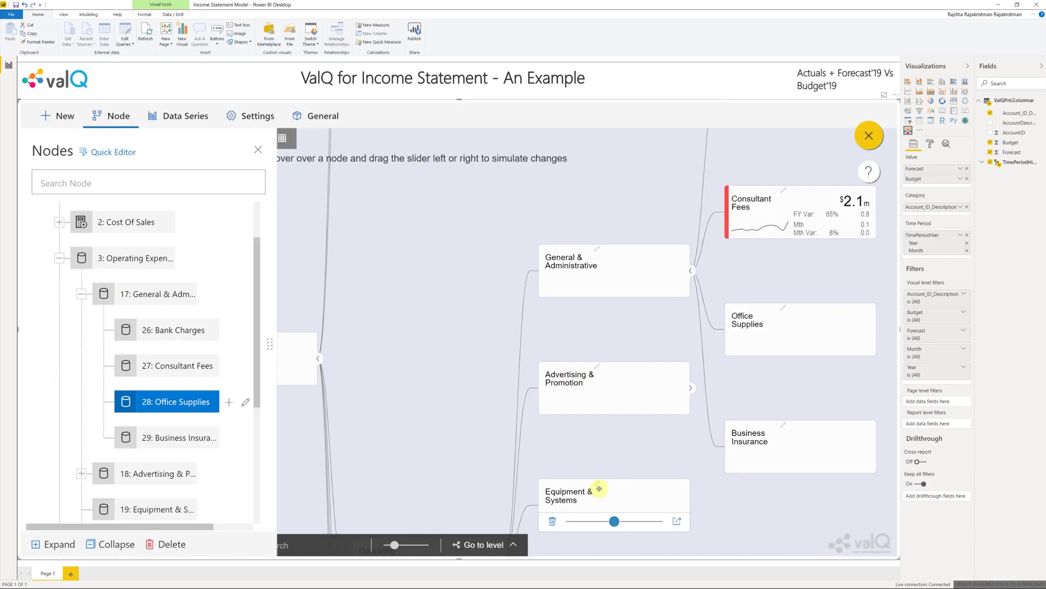
Step: Map the Business Insurance node to data source key 10012 and set its desired trend to Decrease
{"action": "double_click", "coordinate": [199, 437]}
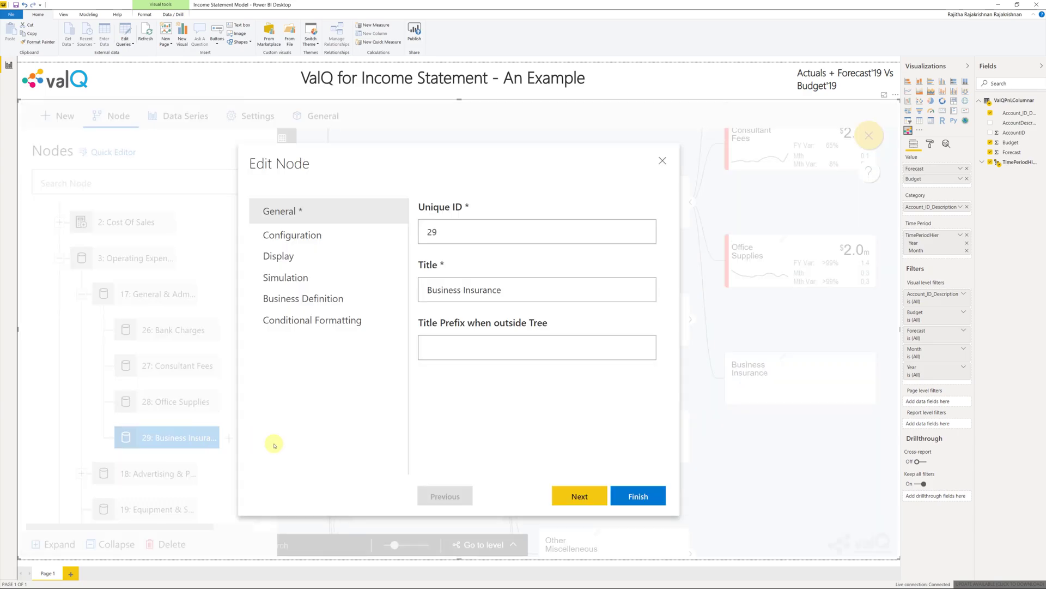
{"action": "left_click", "coordinate": [578, 495]}
{"action": "left_click", "coordinate": [568, 293]}
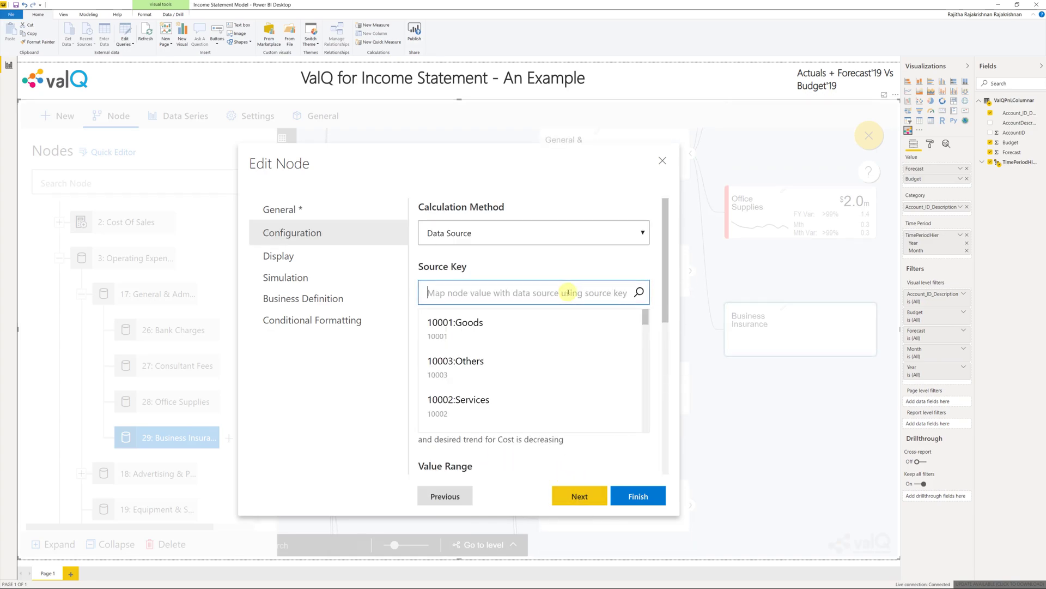
{"action": "type", "text": "busin"}
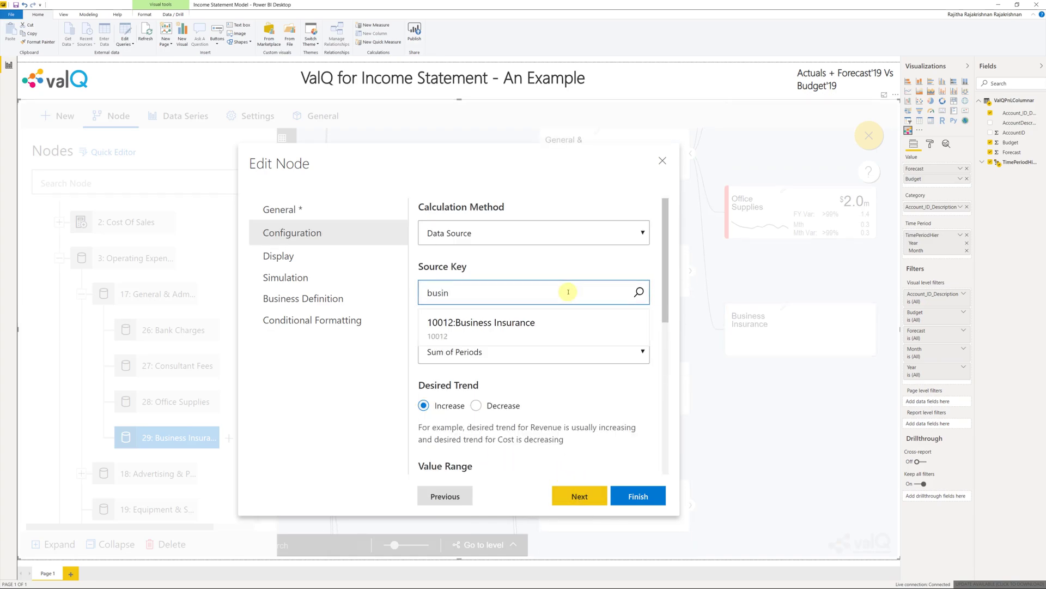
{"action": "left_click", "coordinate": [572, 322]}
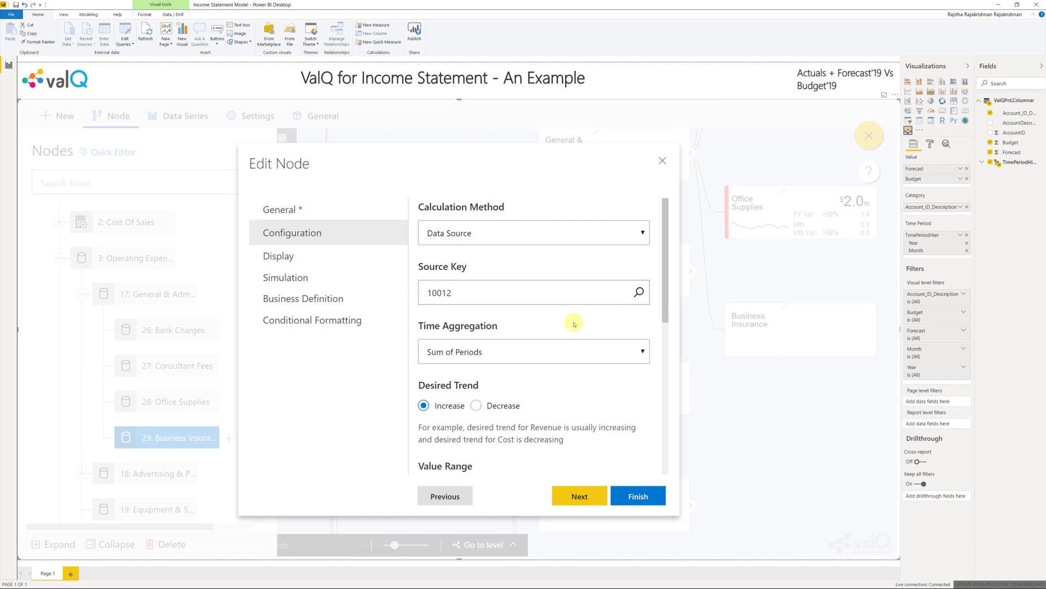
{"action": "left_click", "coordinate": [500, 406]}
{"action": "scroll", "coordinate": [567, 414], "scroll_direction": "down", "scroll_amount": 3}
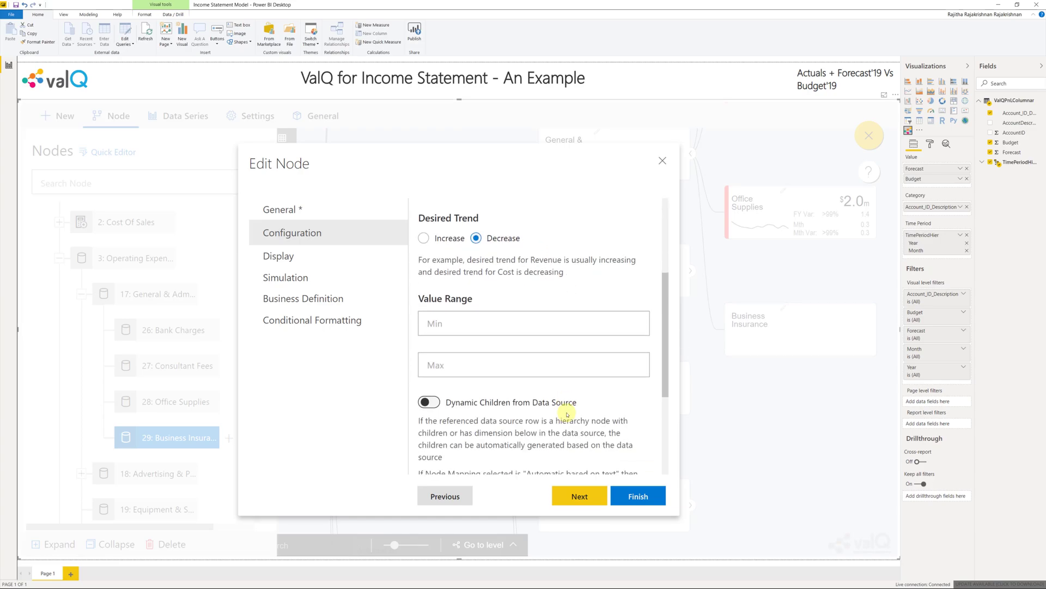
{"action": "scroll", "coordinate": [567, 414], "scroll_direction": "down", "scroll_amount": 5}
Step: Set the Business Insurance node's value prefix to $ and finish editing the node
{"action": "left_click", "coordinate": [568, 494]}
{"action": "left_click", "coordinate": [576, 427]}
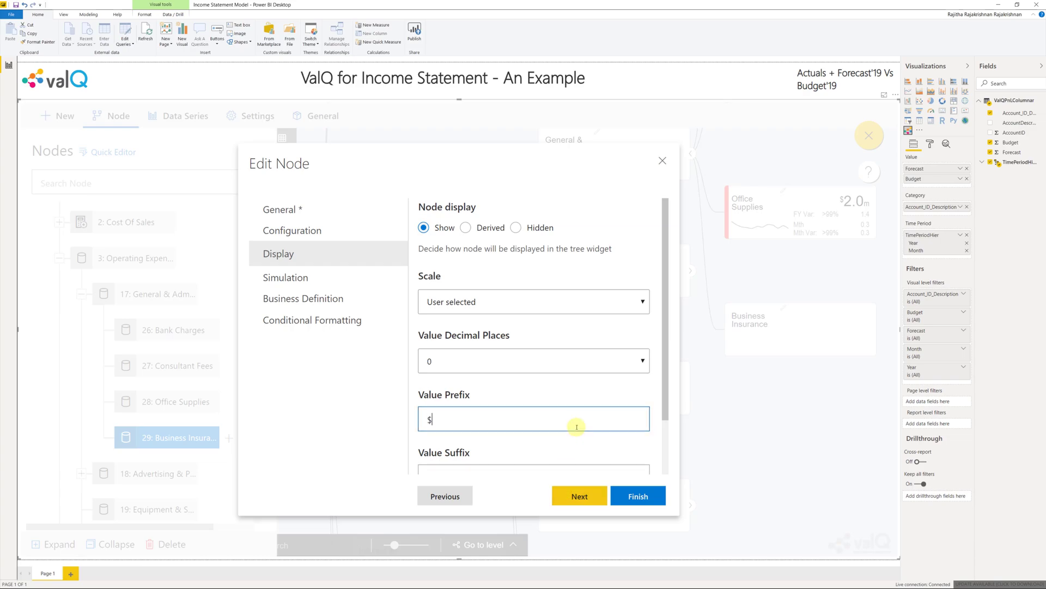
{"action": "scroll", "coordinate": [577, 427], "scroll_direction": "down", "scroll_amount": 2}
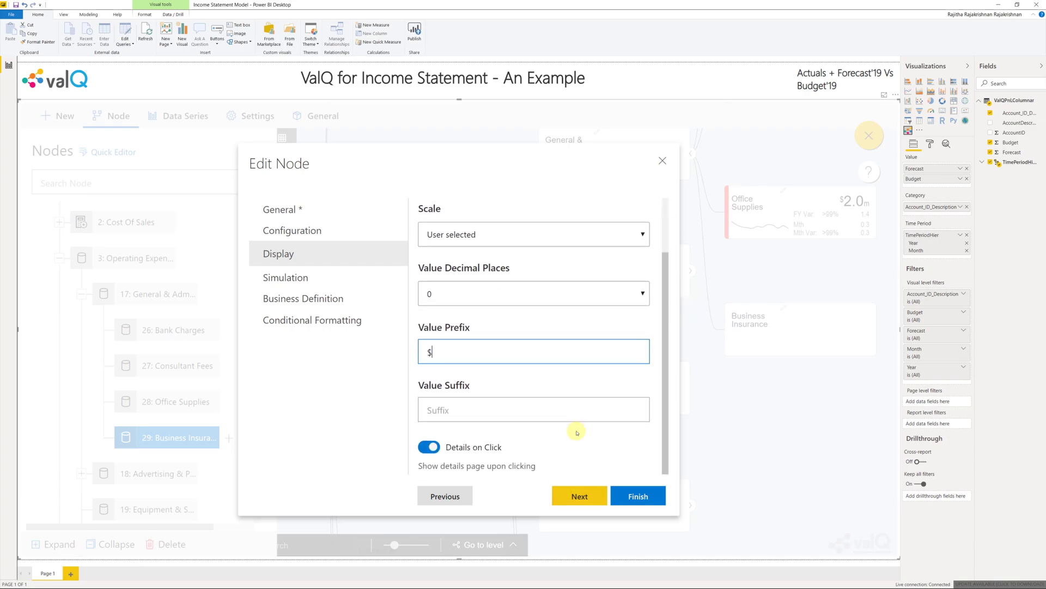
{"action": "left_click", "coordinate": [578, 497]}
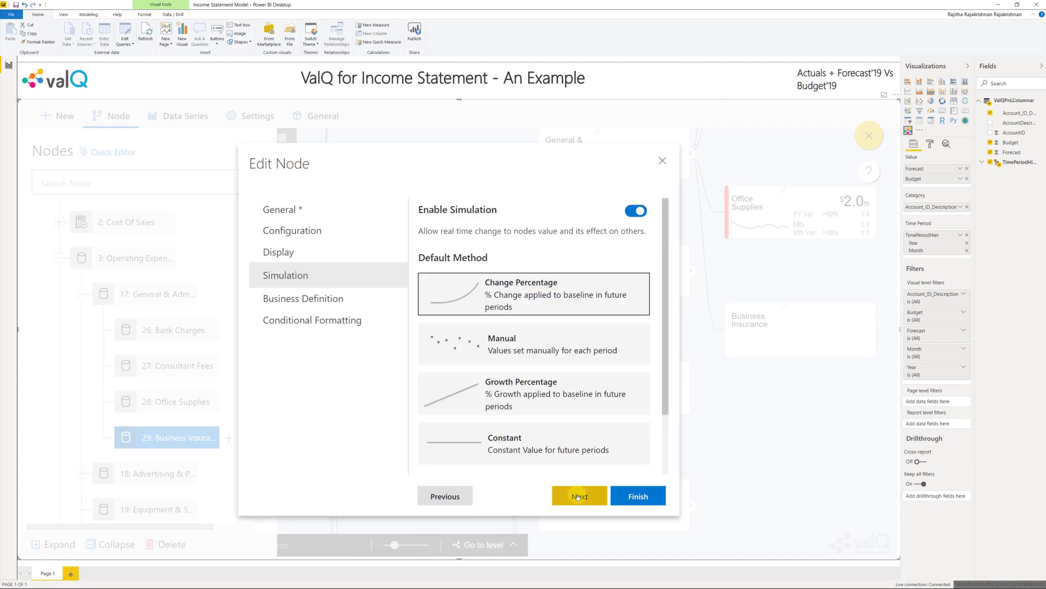
{"action": "left_click", "coordinate": [577, 498]}
{"action": "left_click", "coordinate": [644, 500]}
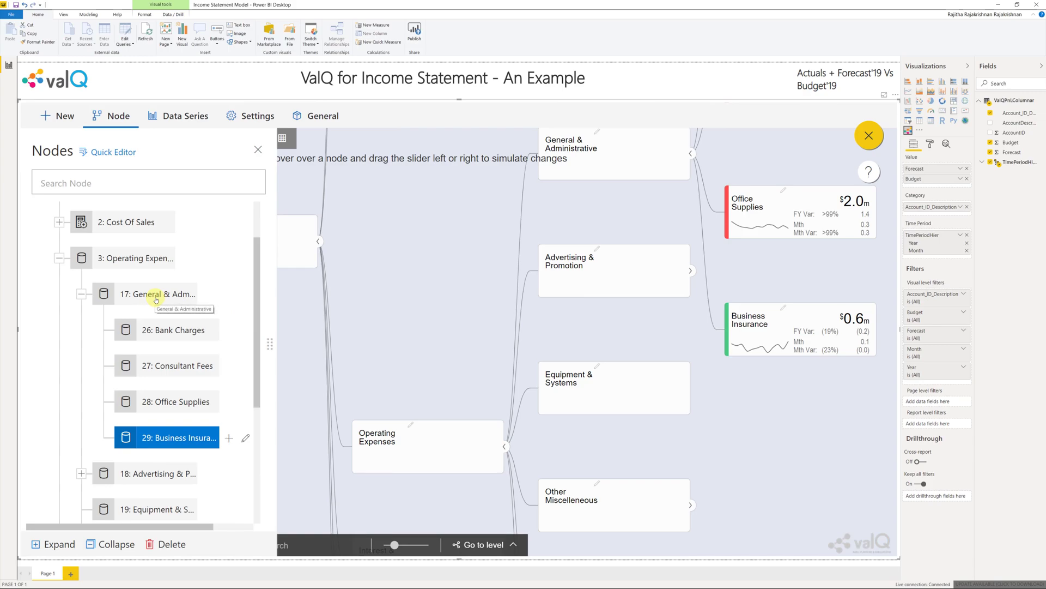
Step: Set the General & Administrative node's calculation method to Sum Children and its desired trend to Decrease
{"action": "double_click", "coordinate": [156, 298]}
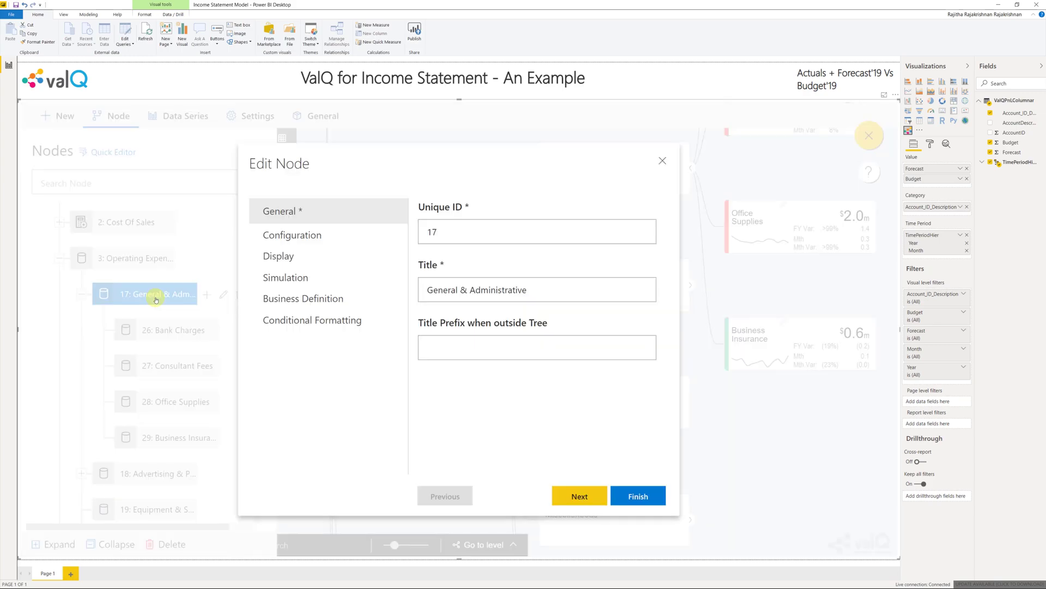
{"action": "left_click", "coordinate": [578, 496]}
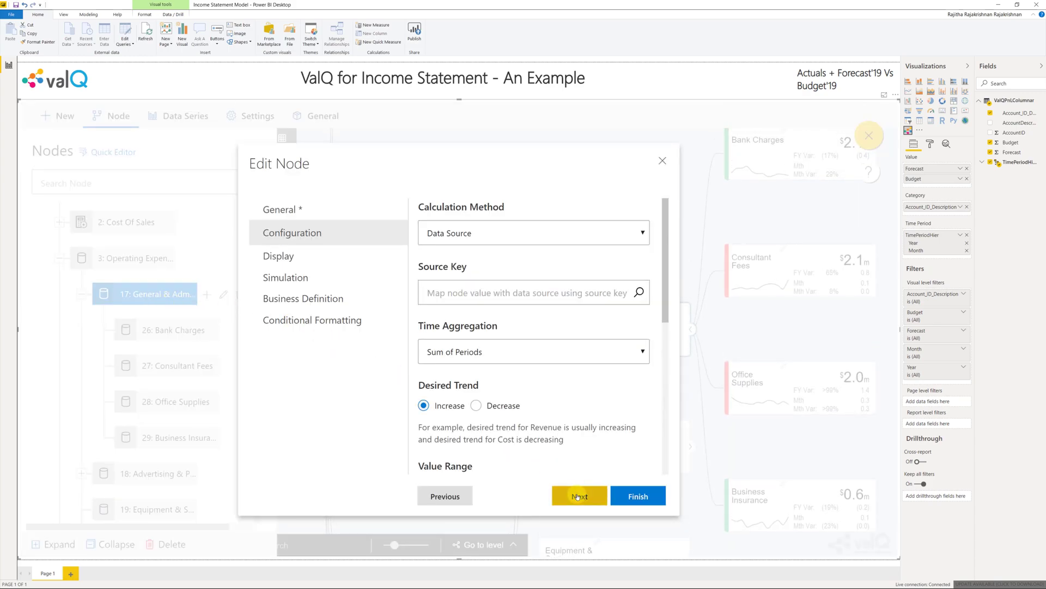
{"action": "left_click", "coordinate": [564, 232]}
{"action": "left_click", "coordinate": [564, 265]}
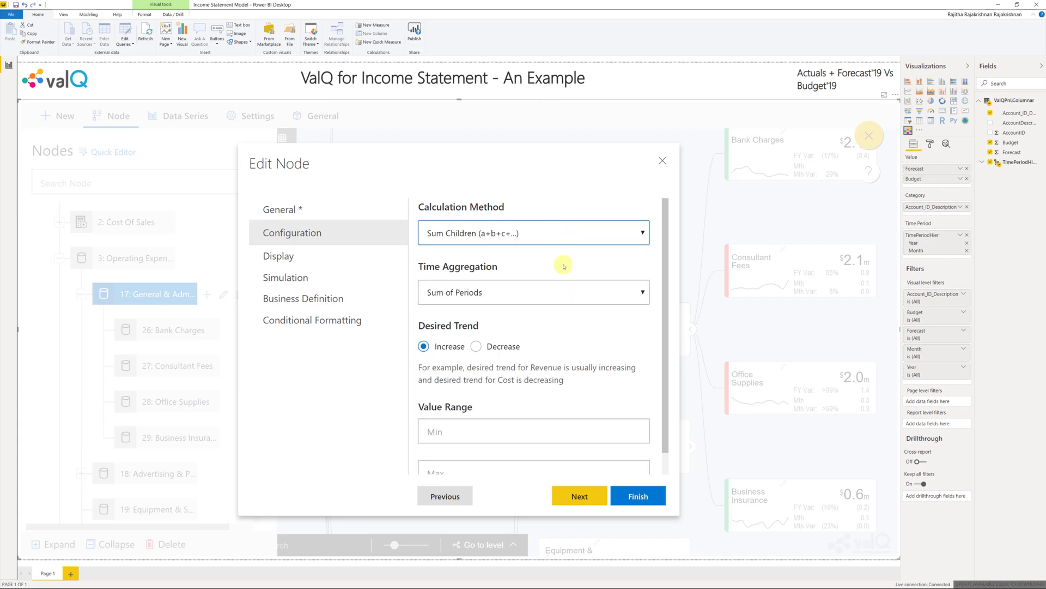
{"action": "left_click", "coordinate": [476, 346]}
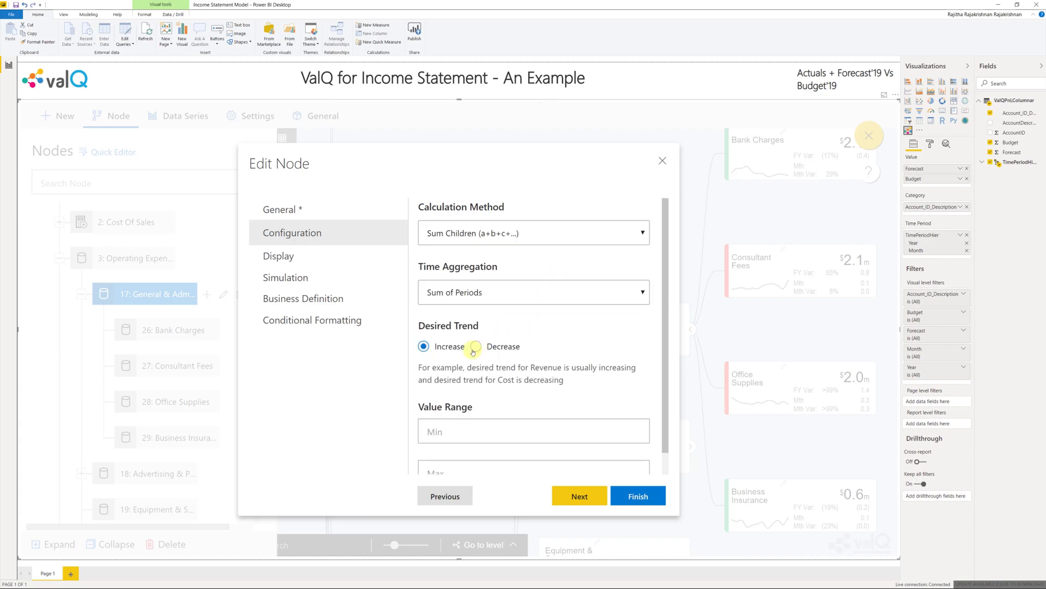
{"action": "scroll", "coordinate": [597, 366], "scroll_direction": "down", "scroll_amount": 2}
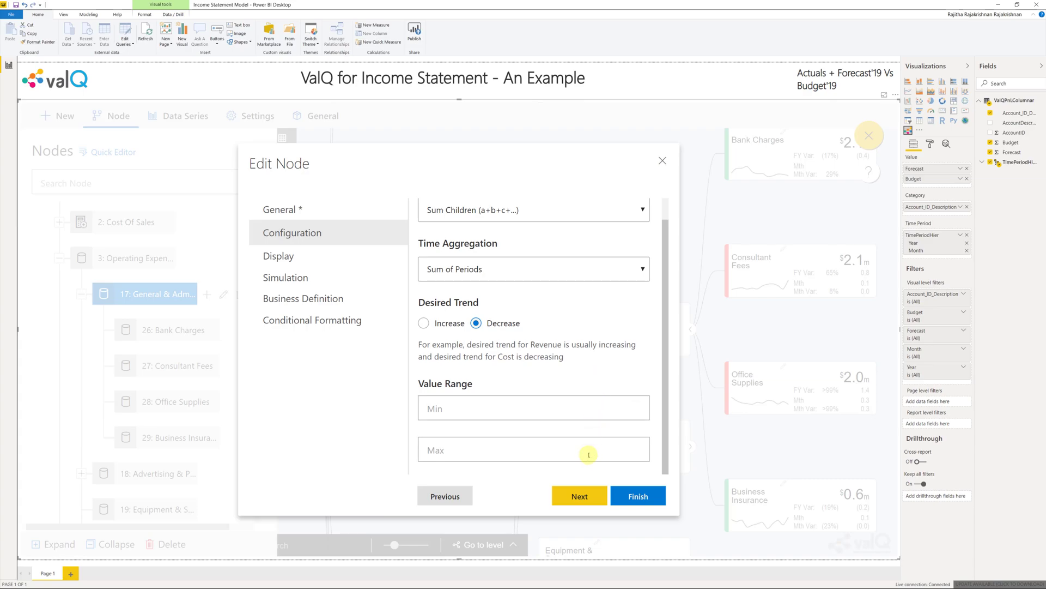
{"action": "left_click", "coordinate": [581, 495]}
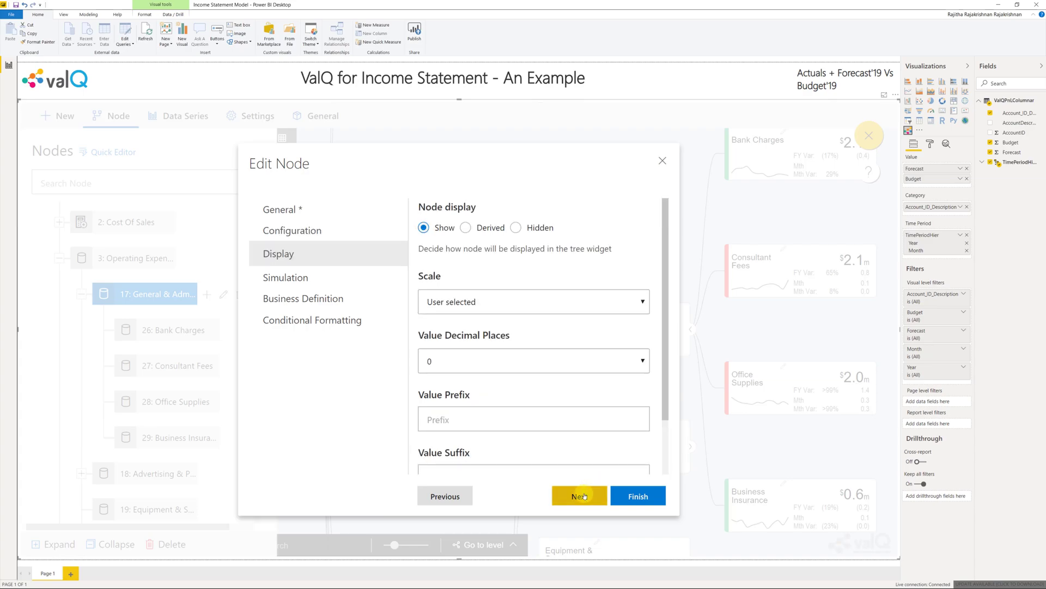
Step: Set the General & Administrative node's value prefix to $ and finish editing the node
{"action": "left_click", "coordinate": [585, 419]}
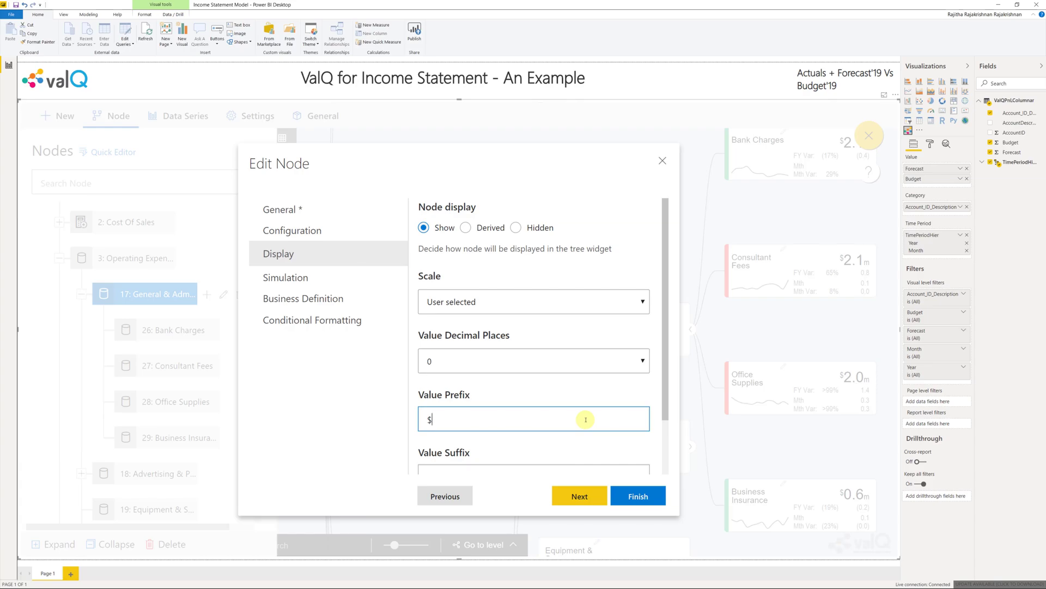
{"action": "scroll", "coordinate": [585, 420], "scroll_direction": "down", "scroll_amount": 2}
{"action": "left_click", "coordinate": [580, 498]}
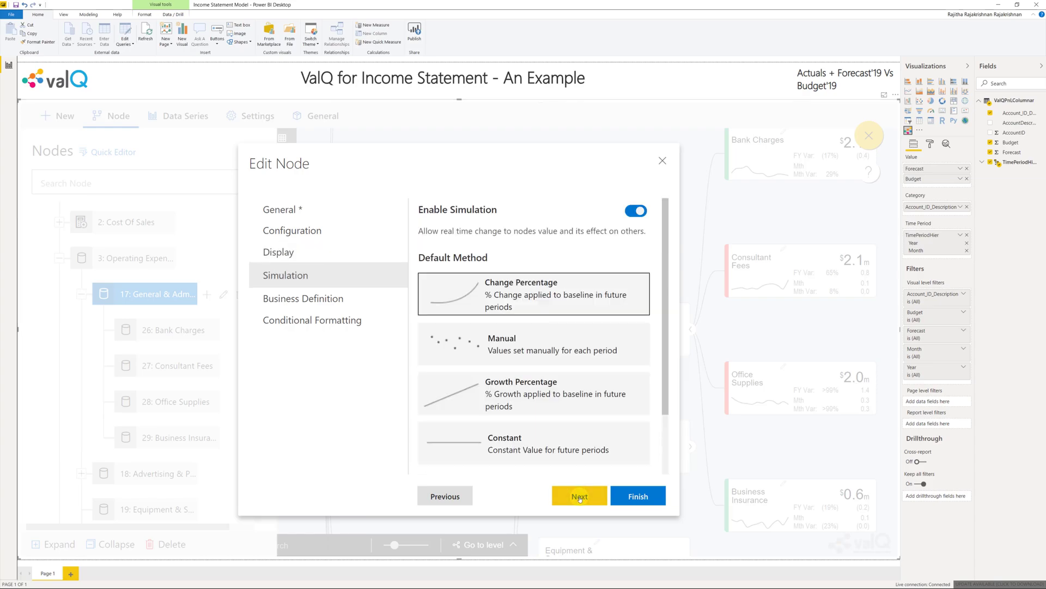
{"action": "left_click", "coordinate": [632, 496]}
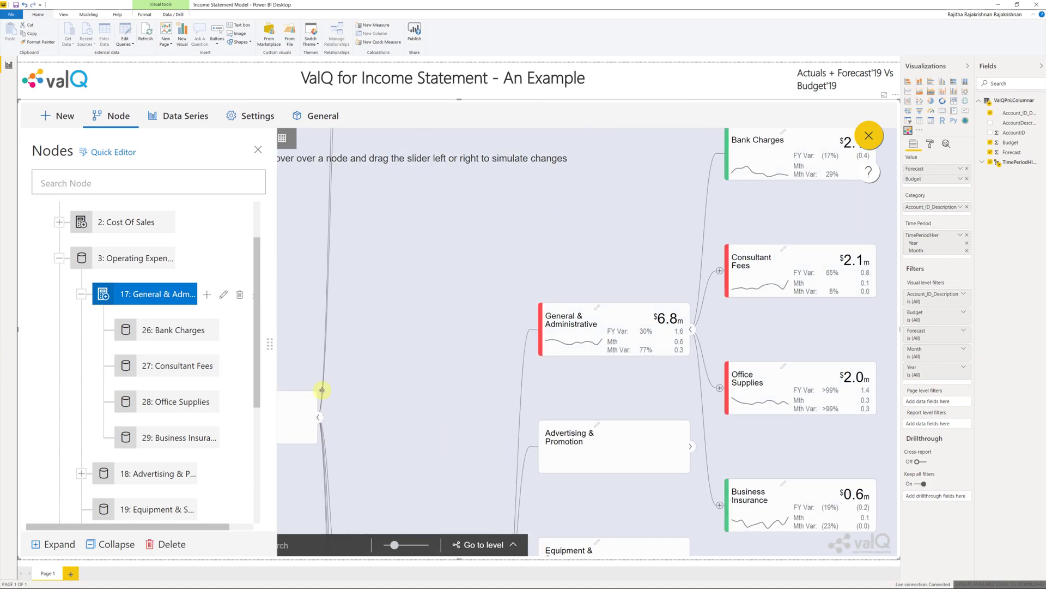
Step: Collapse the General & Administrative branch in the node list and display the value tree down to level 3 around Operating Expenses
{"action": "left_click", "coordinate": [78, 295]}
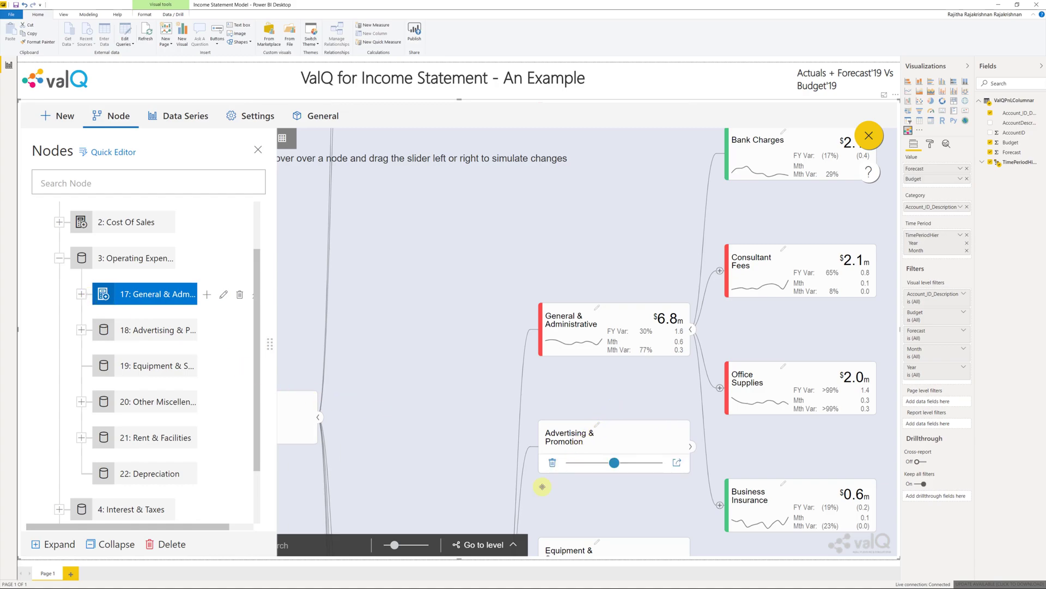
{"action": "left_click", "coordinate": [511, 545]}
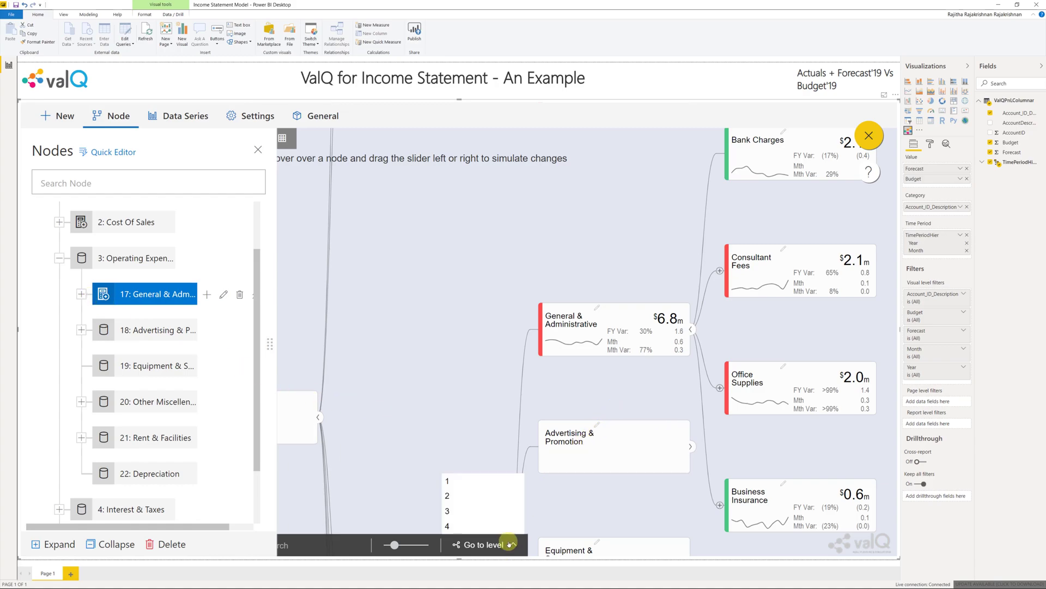
{"action": "left_click", "coordinate": [502, 511]}
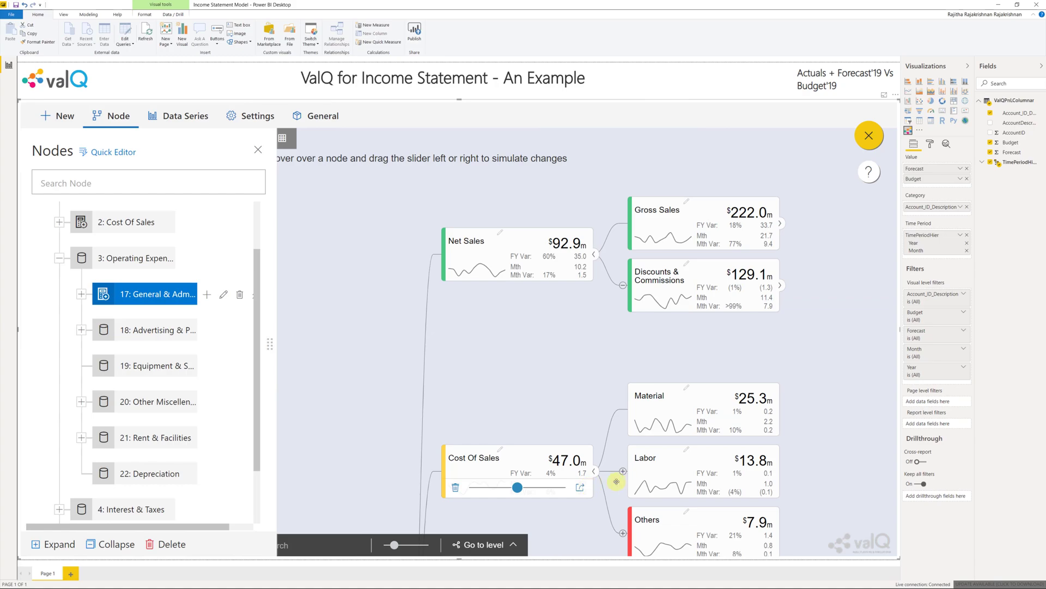
{"action": "mouse_move", "coordinate": [626, 481]}
{"action": "left_click_drag", "start_coordinate": [567, 491], "coordinate": [548, 195]}
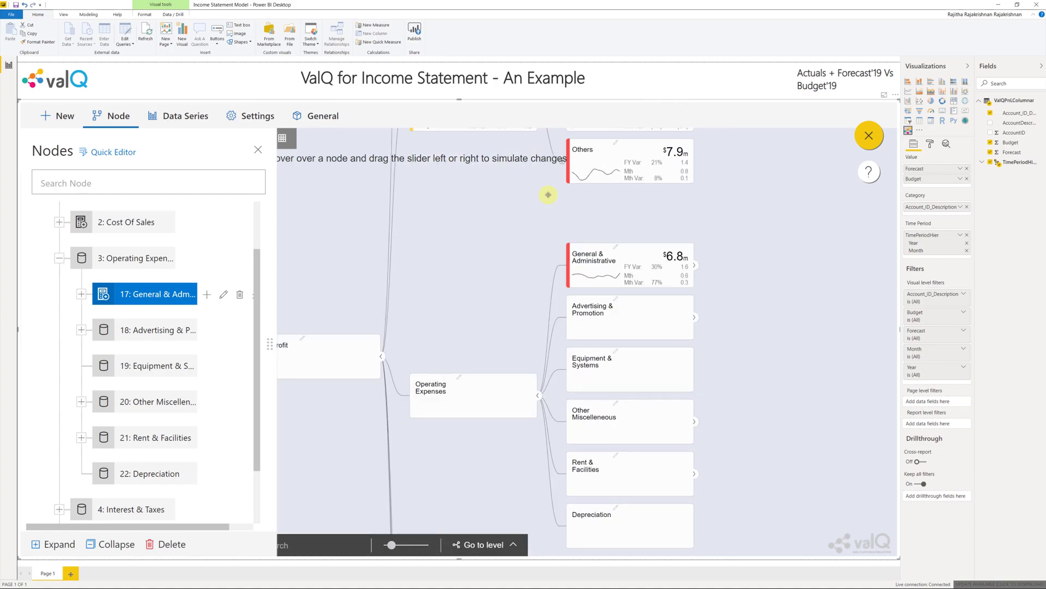
Step: Map the Advertising node under Advertising & Promotion to data source key 10013 and set its desired trend to Decrease
{"action": "left_click", "coordinate": [81, 330]}
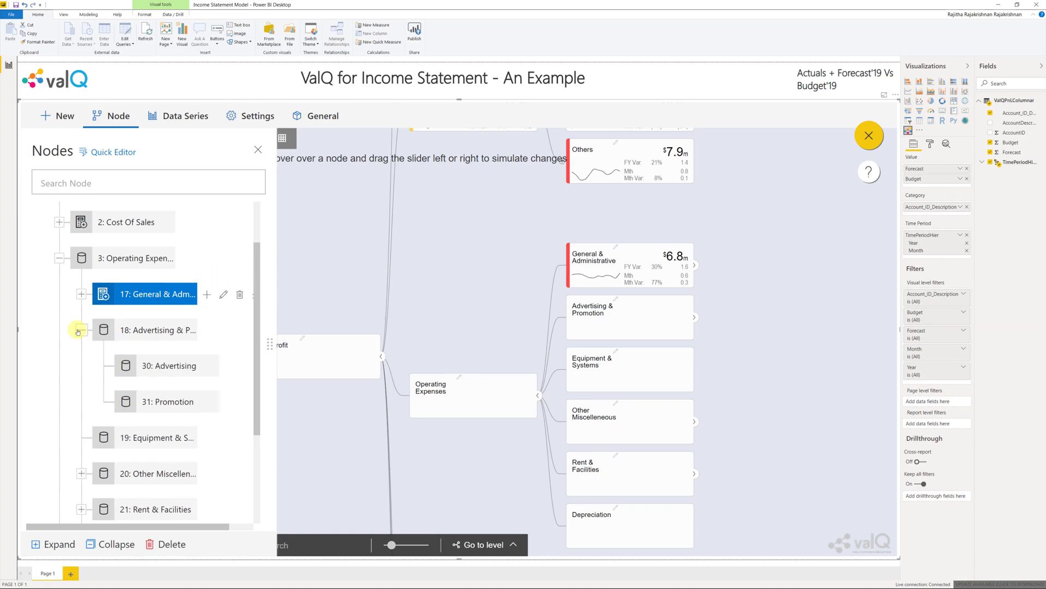
{"action": "double_click", "coordinate": [180, 366]}
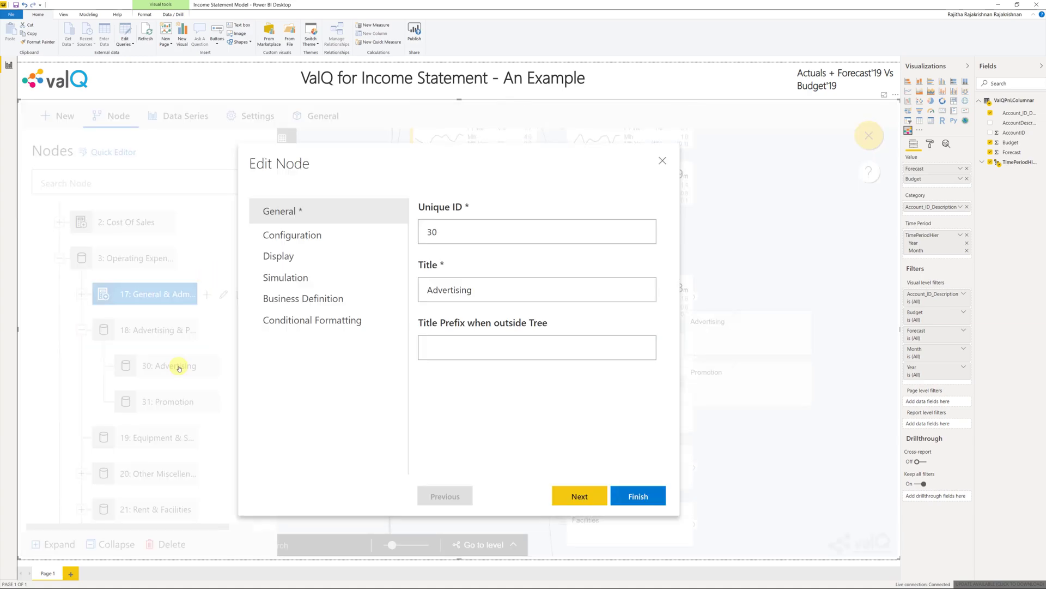
{"action": "left_click", "coordinate": [578, 495]}
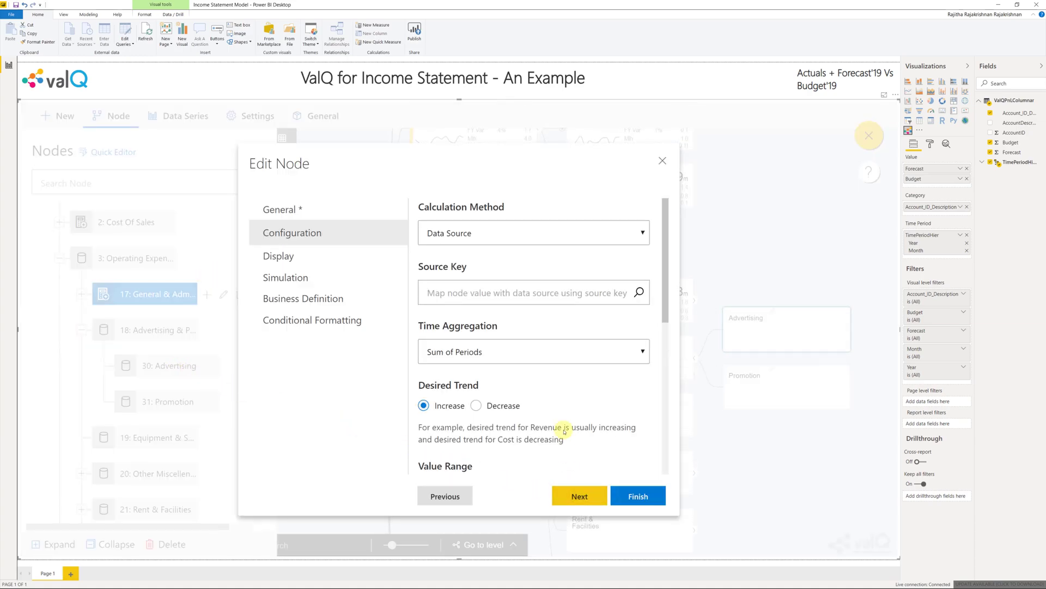
{"action": "left_click", "coordinate": [564, 293]}
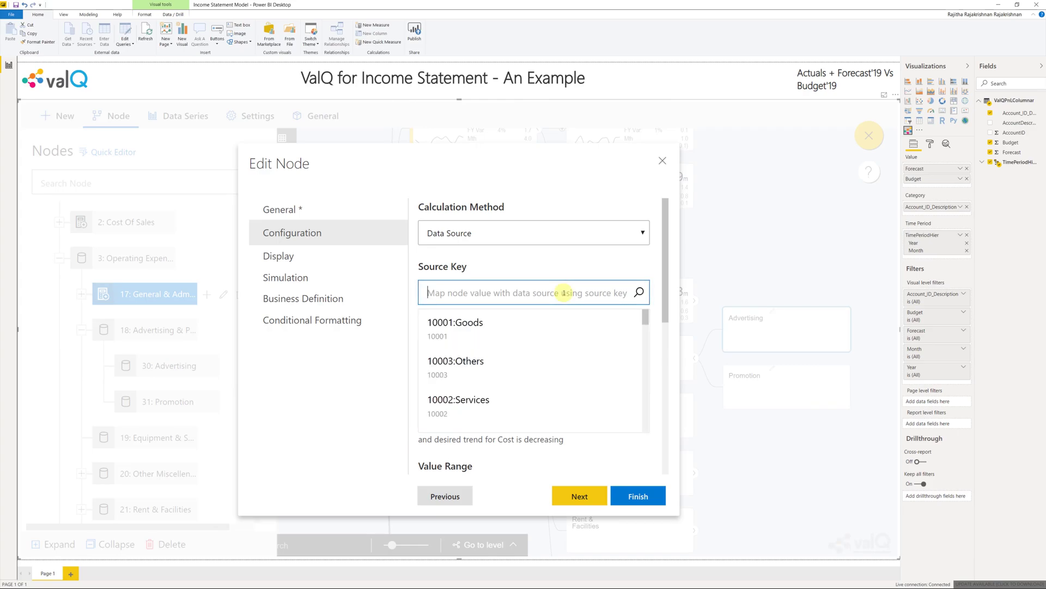
{"action": "type", "text": "ad"}
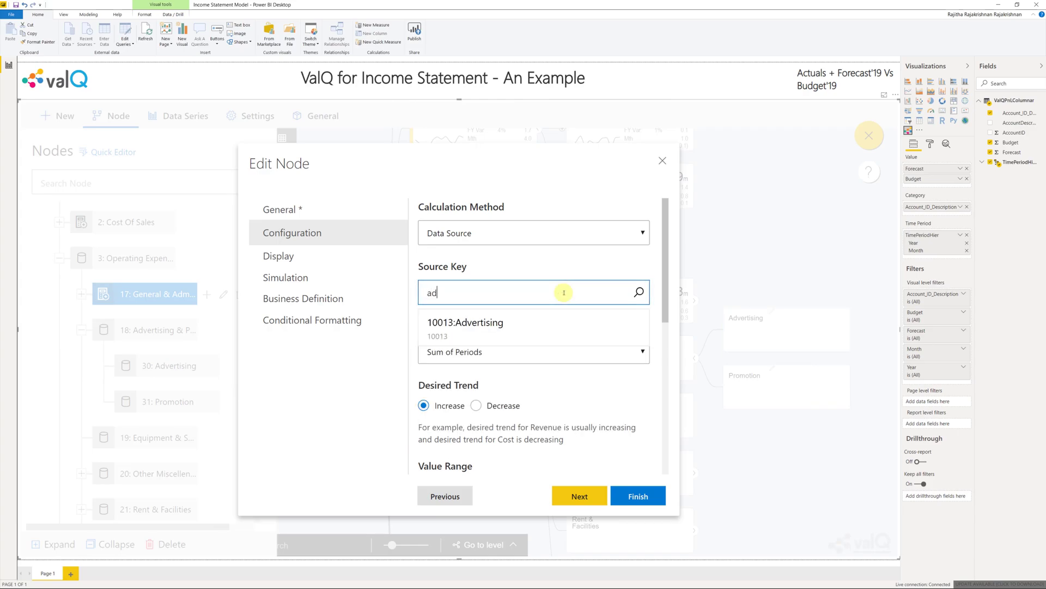
{"action": "left_click", "coordinate": [555, 323]}
{"action": "left_click", "coordinate": [476, 406]}
{"action": "scroll", "coordinate": [567, 423], "scroll_direction": "down", "scroll_amount": 6}
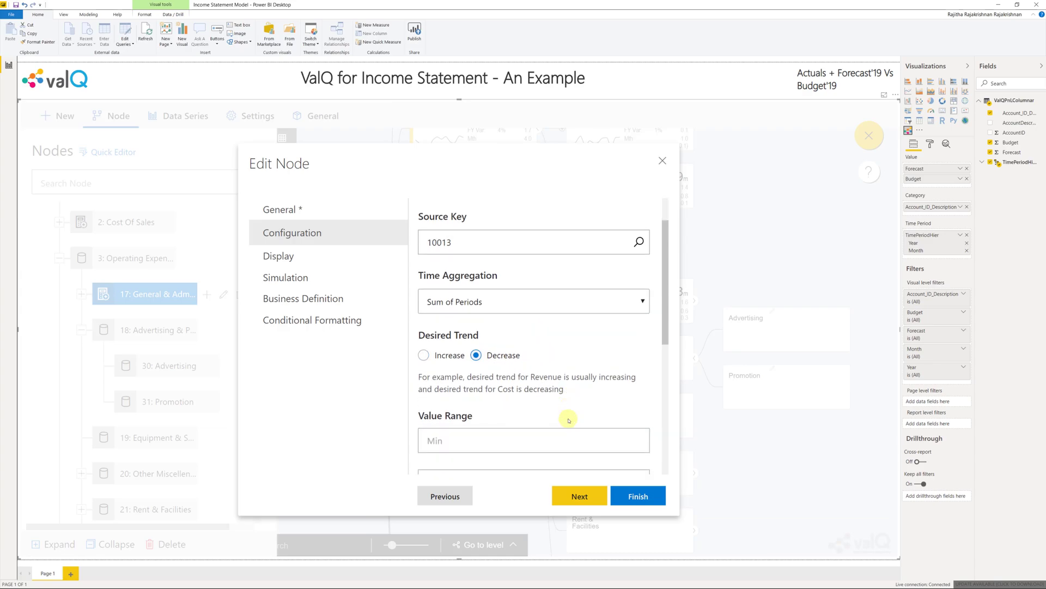
Step: Set the Advertising node's value prefix to $ and finish editing the node
{"action": "left_click", "coordinate": [565, 494]}
{"action": "left_click", "coordinate": [561, 416]}
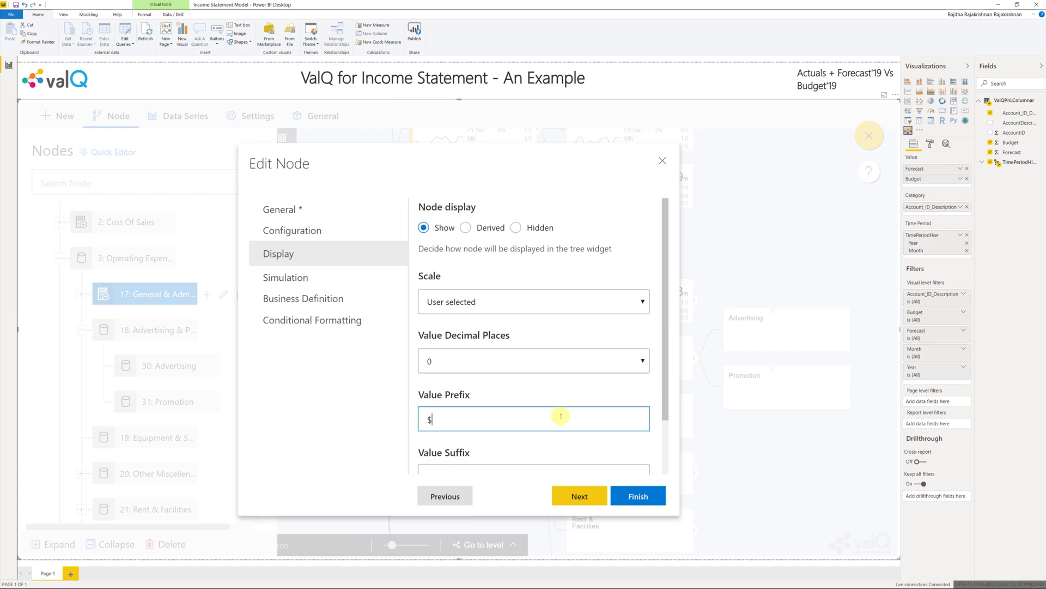
{"action": "scroll", "coordinate": [561, 419], "scroll_direction": "down", "scroll_amount": 2}
{"action": "left_click", "coordinate": [567, 497]}
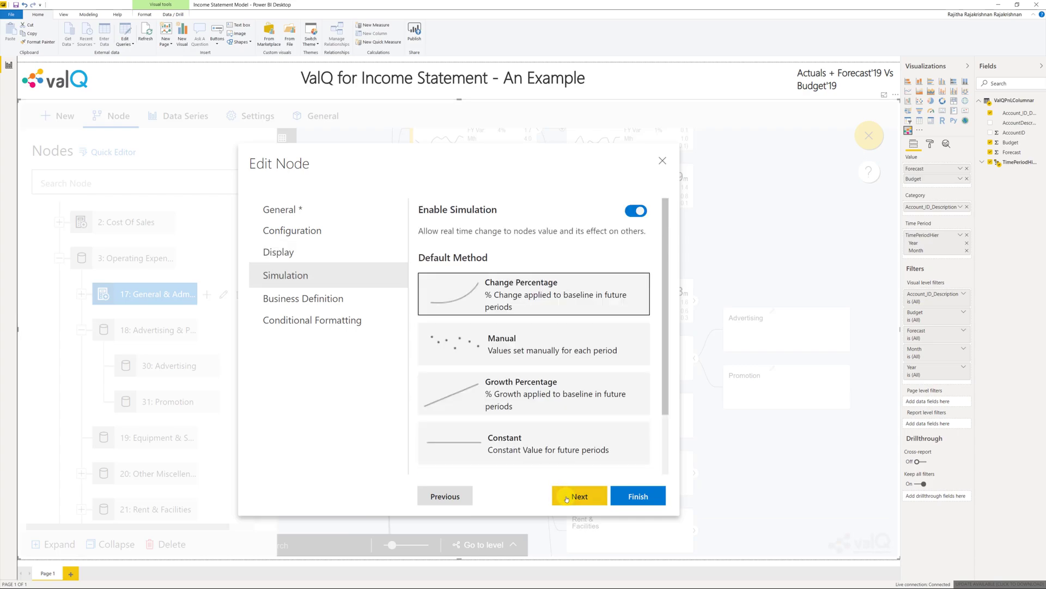
{"action": "left_click", "coordinate": [641, 497]}
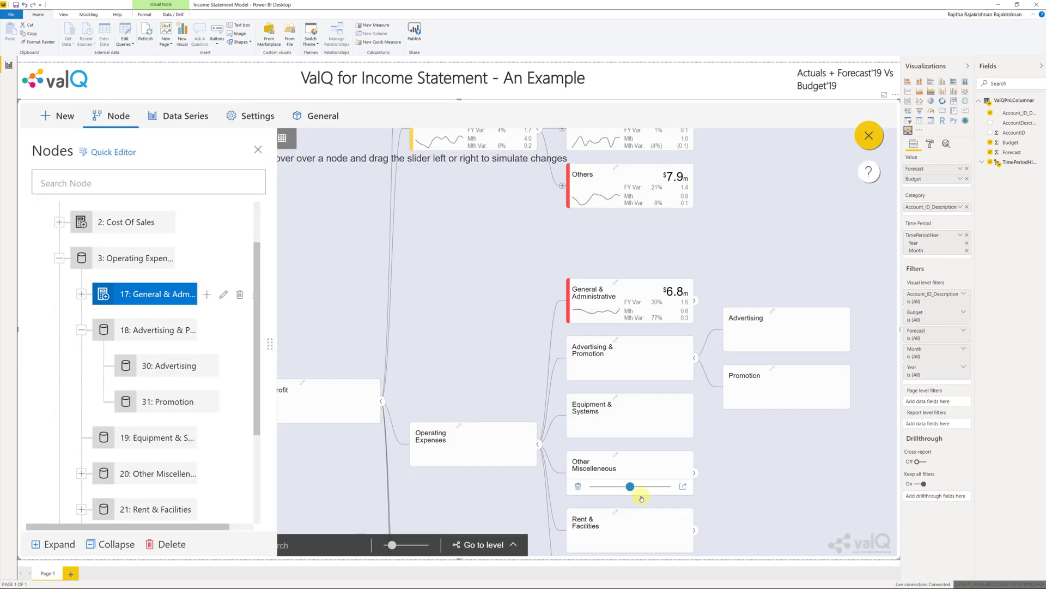
Step: Map the Promotion node to data source key 10014 and set its desired trend to Decrease
{"action": "left_click", "coordinate": [194, 402]}
{"action": "left_click", "coordinate": [246, 403]}
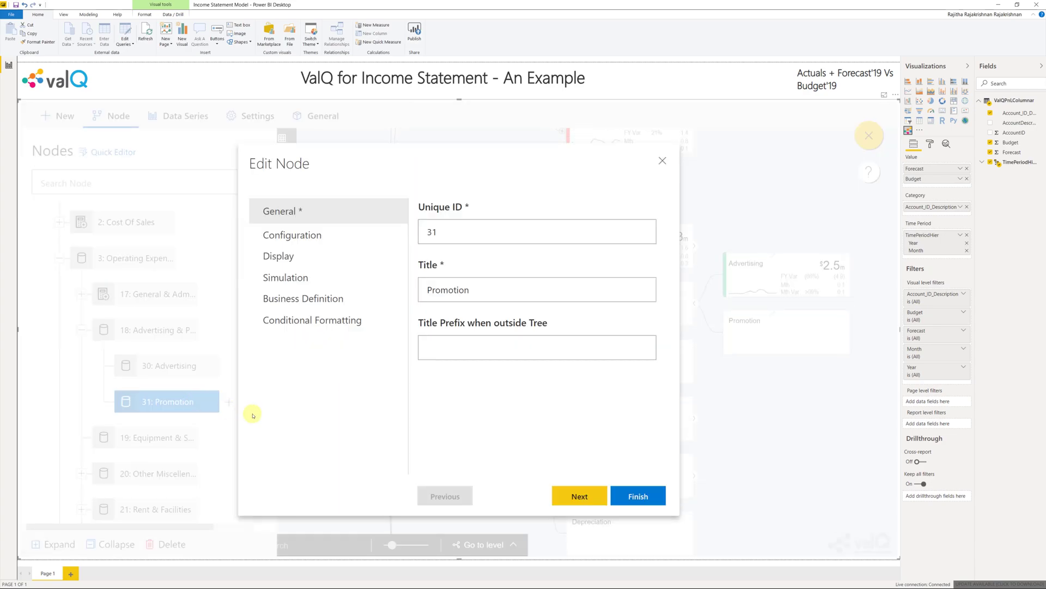
{"action": "left_click", "coordinate": [567, 496]}
{"action": "left_click", "coordinate": [551, 293]}
{"action": "type", "text": "pro"}
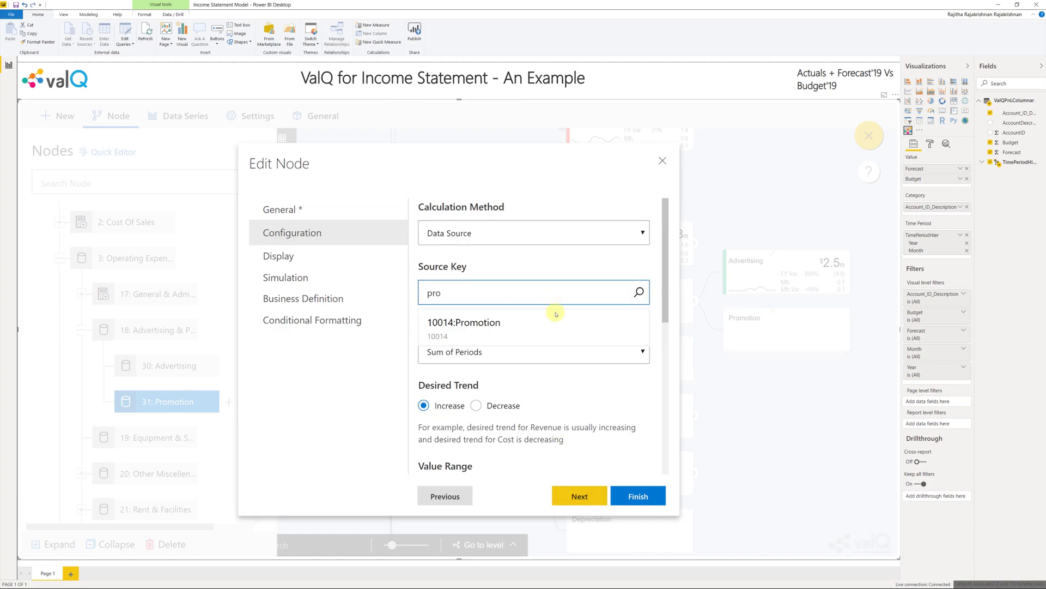
{"action": "left_click", "coordinate": [555, 316]}
{"action": "left_click", "coordinate": [476, 406]}
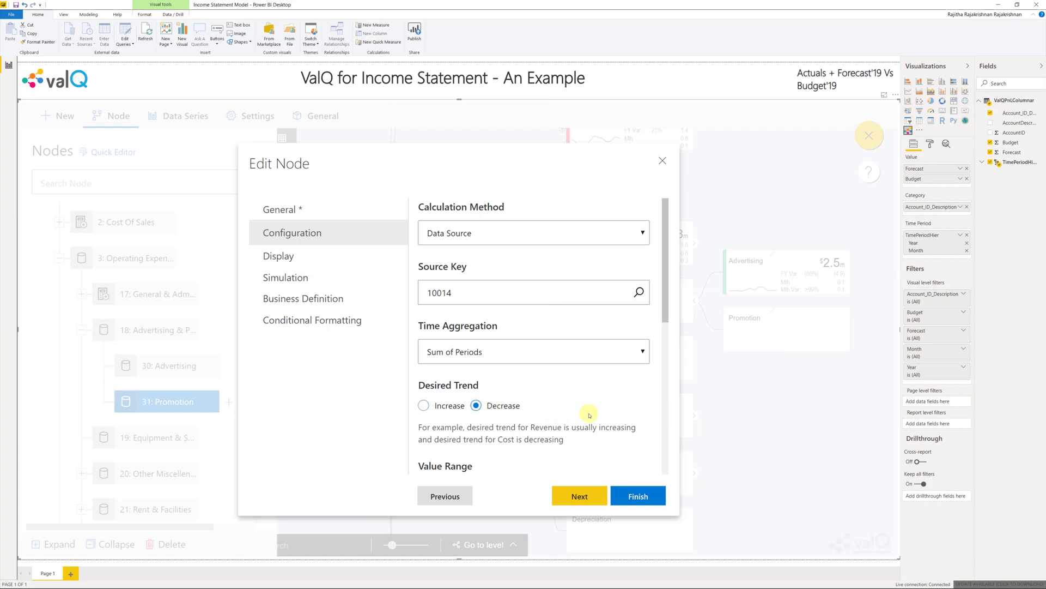
{"action": "scroll", "coordinate": [591, 413], "scroll_direction": "down", "scroll_amount": 4}
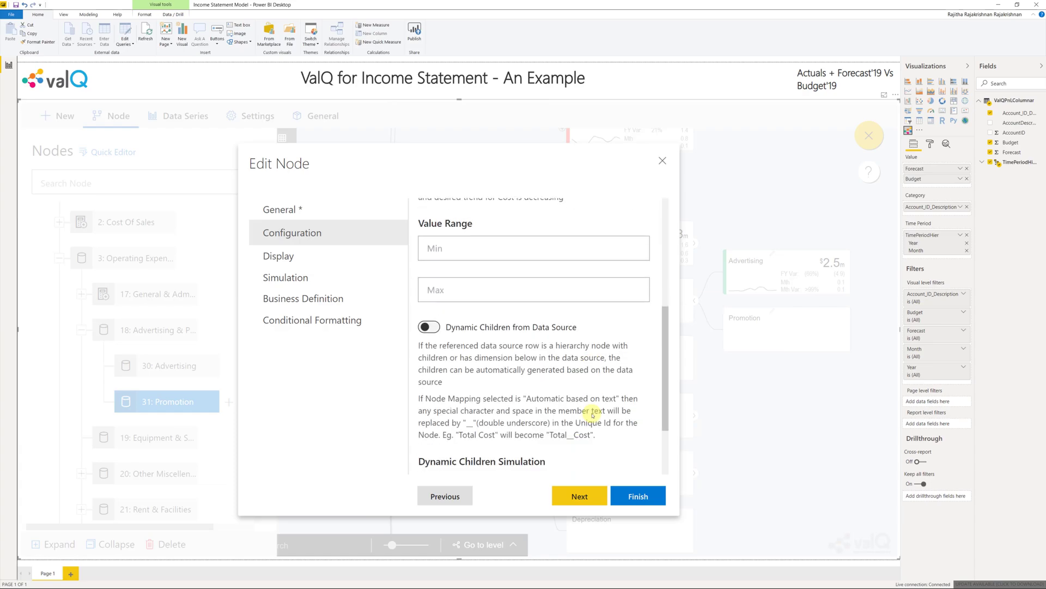
Step: Set the Promotion node's value prefix to $ and finish editing the node
{"action": "left_click", "coordinate": [579, 496]}
{"action": "left_click", "coordinate": [580, 420]}
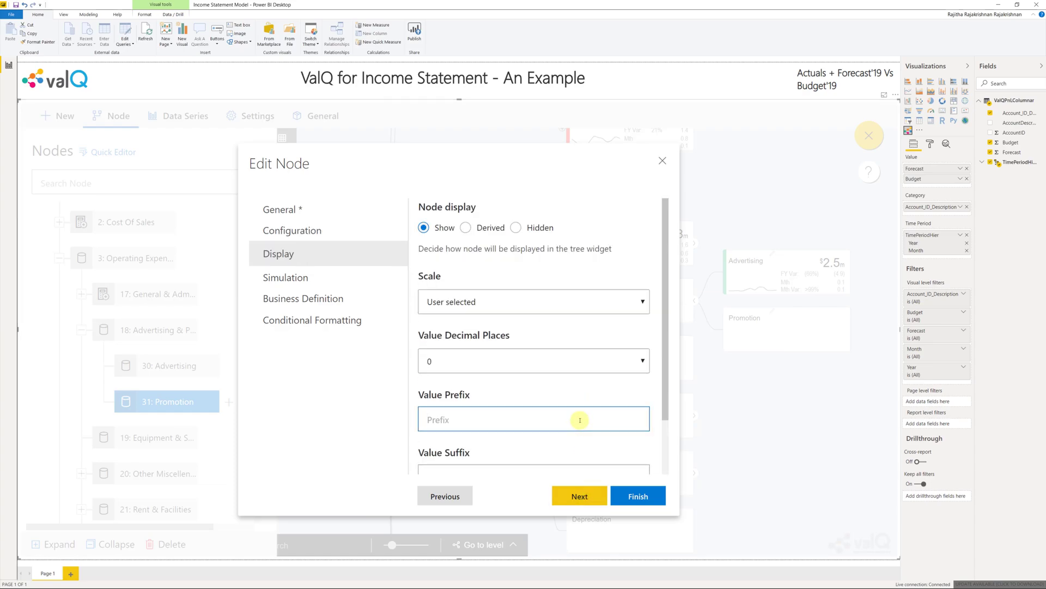
{"action": "scroll", "coordinate": [580, 420], "scroll_direction": "down", "scroll_amount": 2}
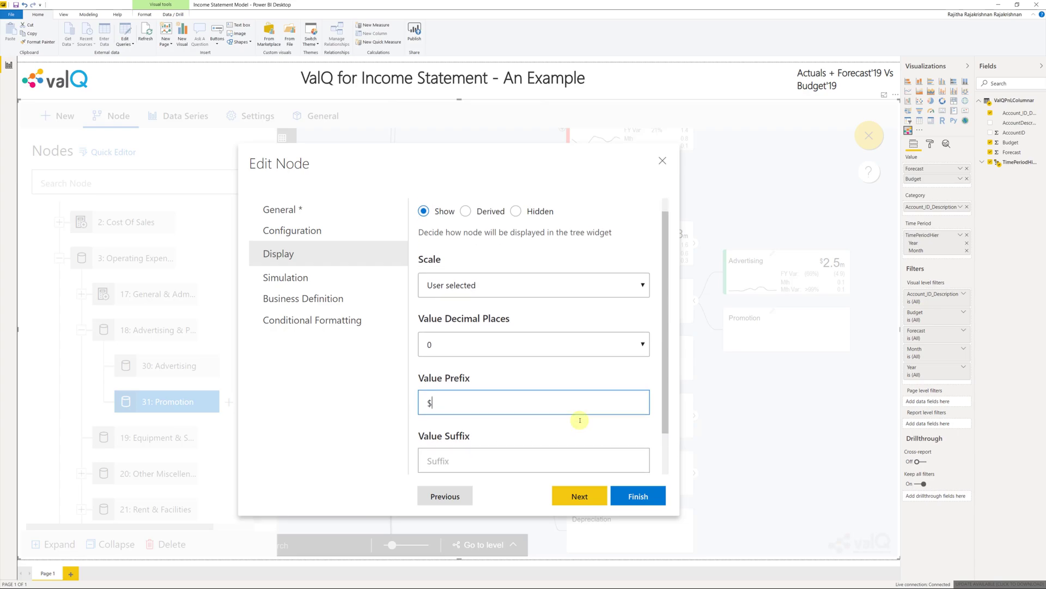
{"action": "left_click", "coordinate": [592, 502]}
{"action": "left_click", "coordinate": [615, 496]}
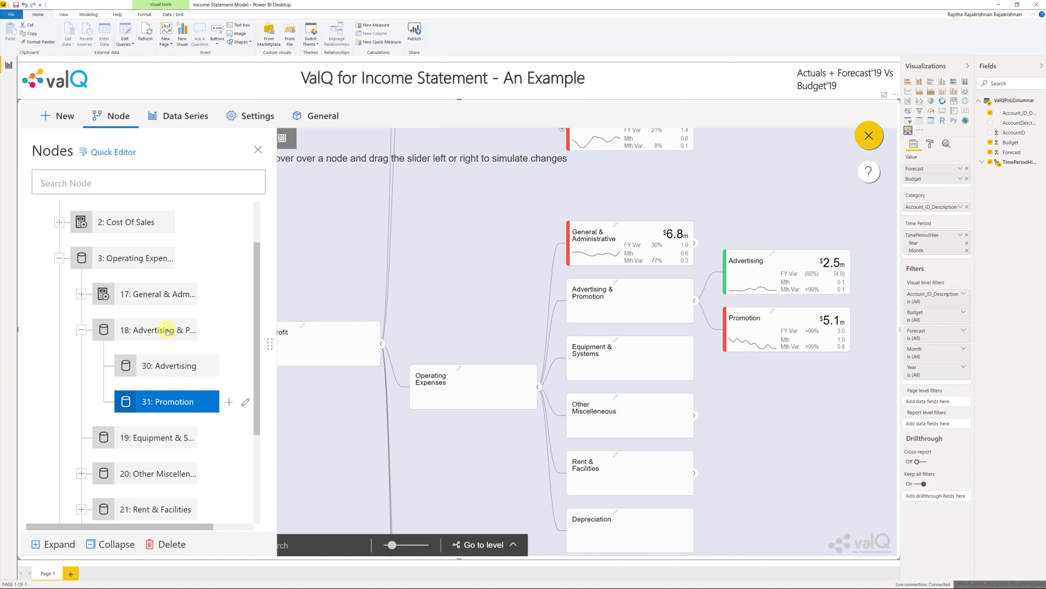
Step: Set the Advertising & Promotion node's calculation method to Sum Children and its desired trend to Decrease
{"action": "double_click", "coordinate": [167, 330]}
{"action": "left_click", "coordinate": [580, 496]}
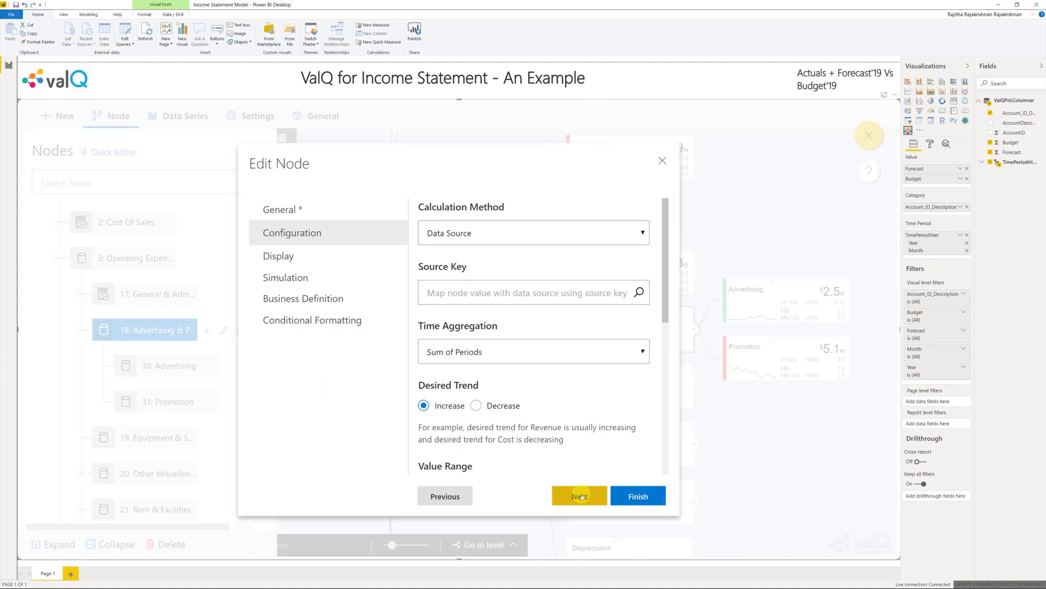
{"action": "left_click", "coordinate": [573, 233]}
{"action": "key", "text": "Down"}
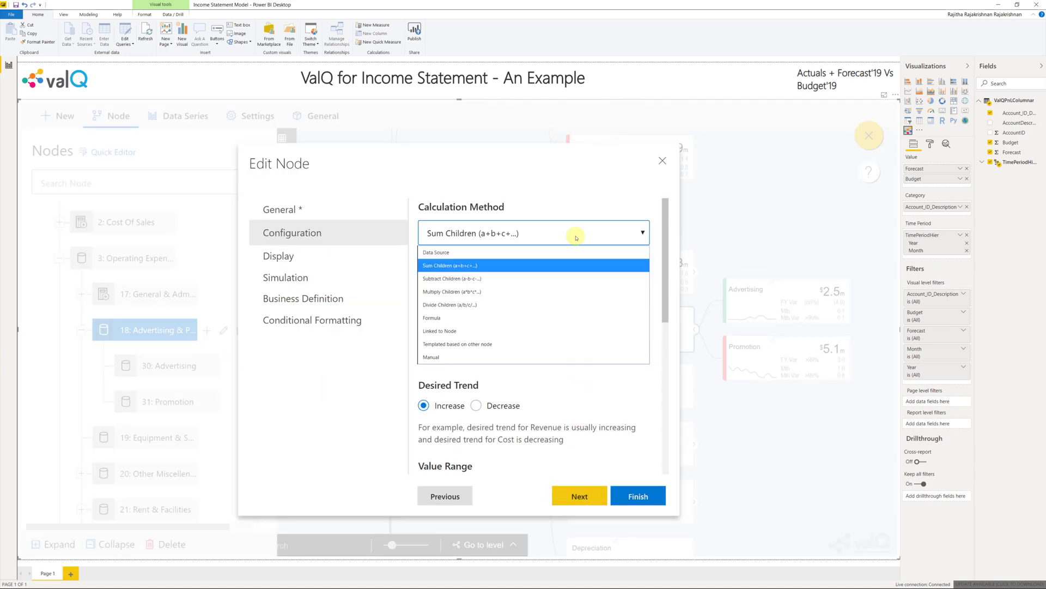
{"action": "left_click", "coordinate": [576, 264]}
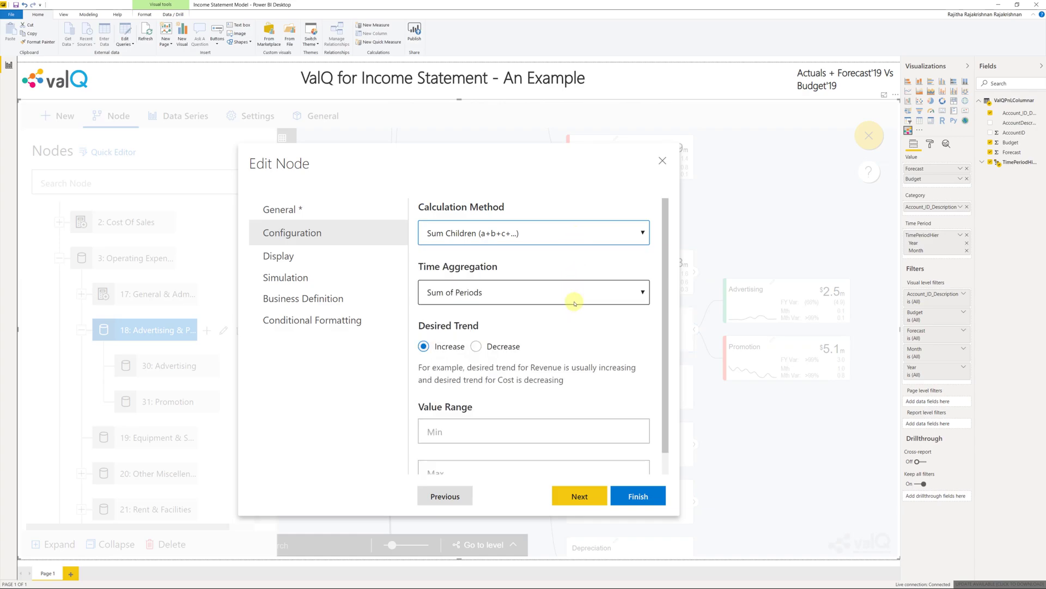
{"action": "left_click", "coordinate": [476, 346]}
{"action": "scroll", "coordinate": [561, 369], "scroll_direction": "down", "scroll_amount": 1}
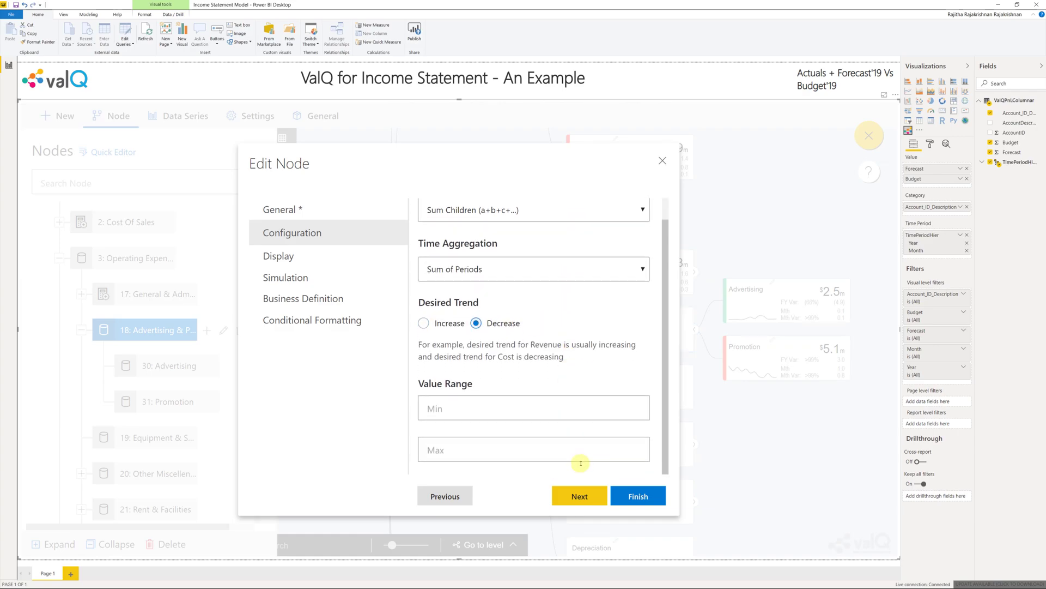
Step: Set the Advertising & Promotion node's value prefix to $ and finish editing the node
{"action": "left_click", "coordinate": [580, 500]}
{"action": "left_click", "coordinate": [569, 423]}
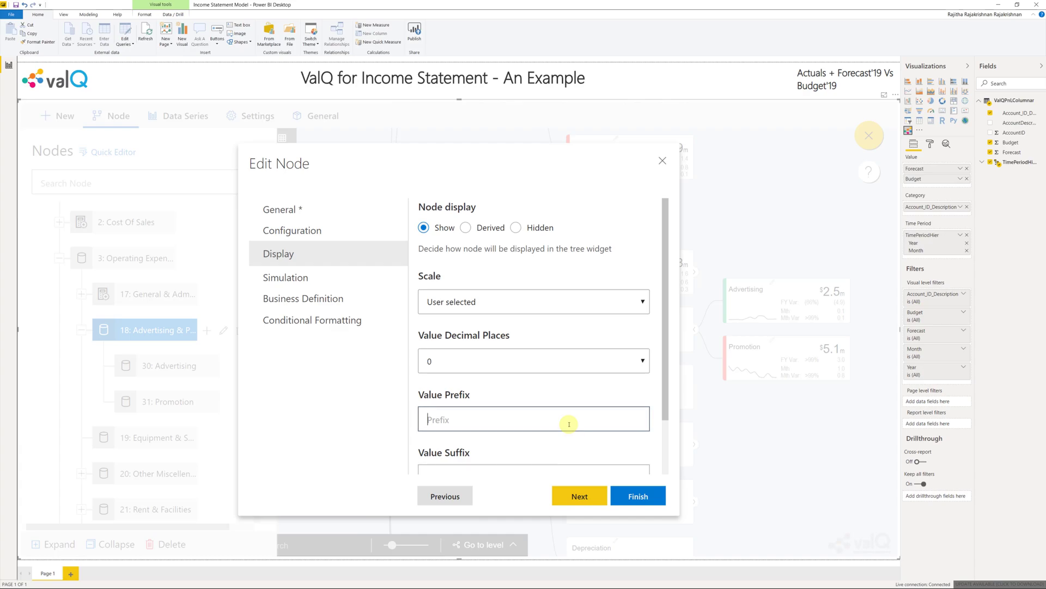
{"action": "scroll", "coordinate": [569, 424], "scroll_direction": "down", "scroll_amount": 3}
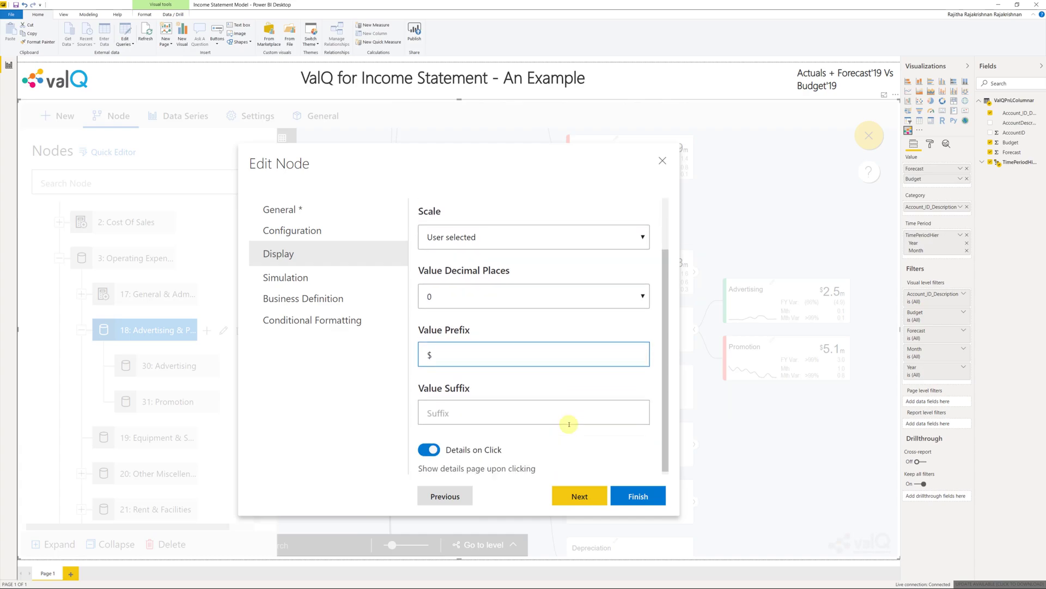
{"action": "left_click", "coordinate": [565, 497]}
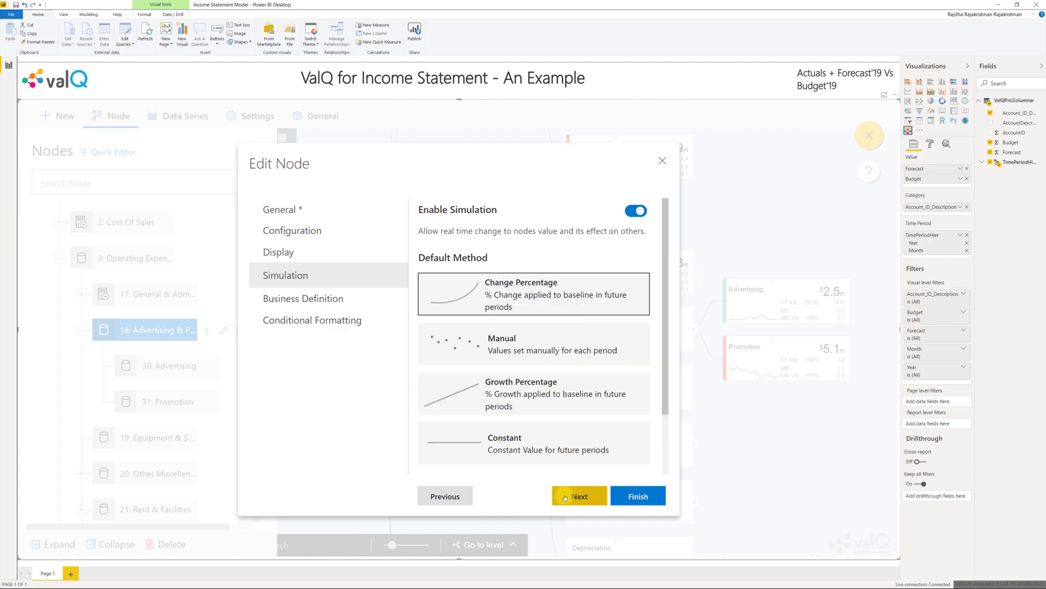
{"action": "left_click", "coordinate": [636, 496]}
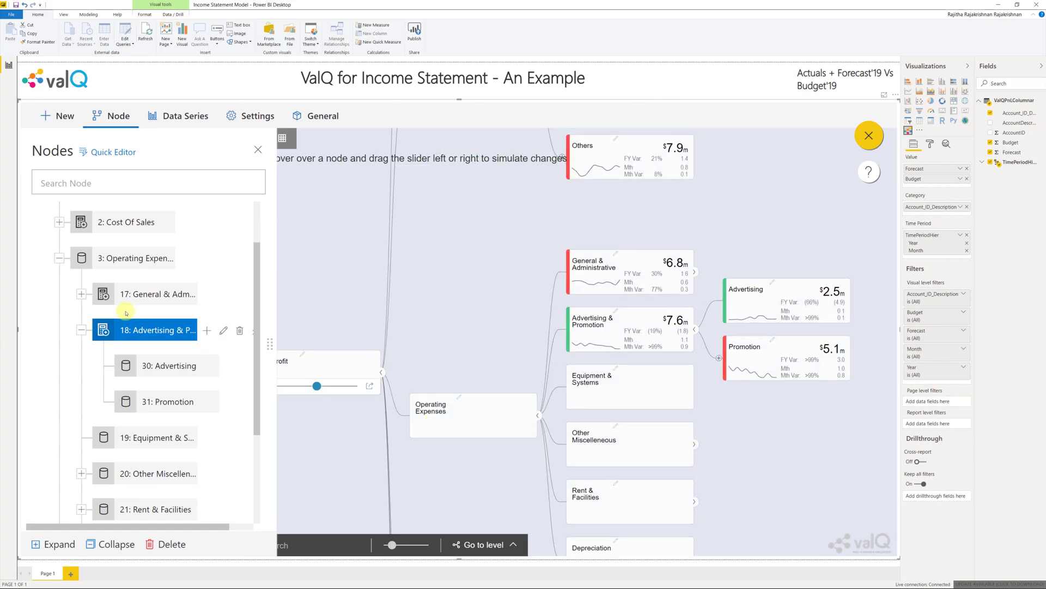
Step: Collapse the Advertising & Promotion branch and map the Equipment & Systems node to data source key 10015
{"action": "left_click", "coordinate": [82, 330]}
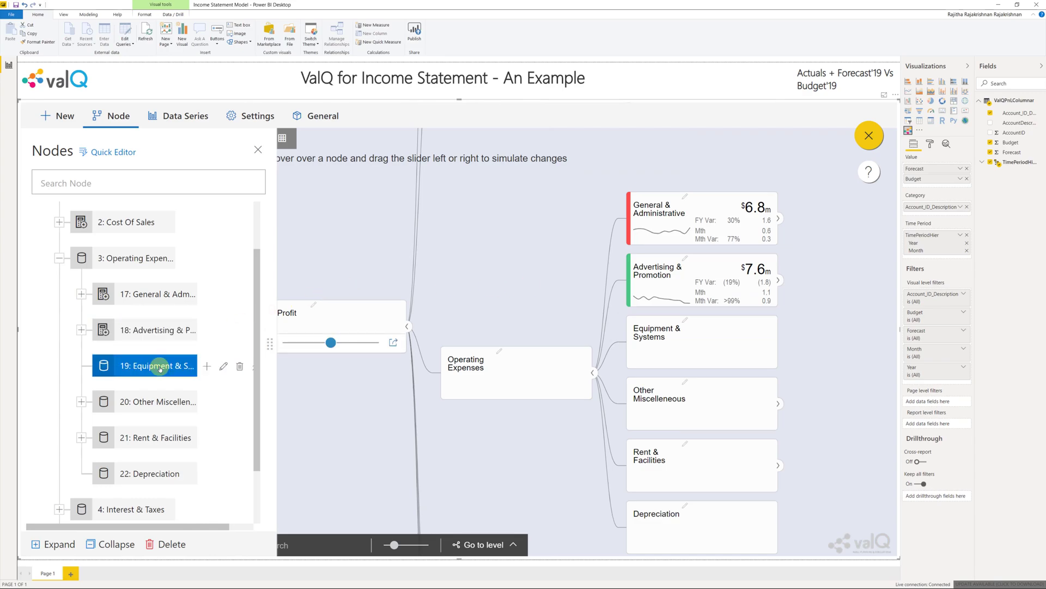
{"action": "left_click", "coordinate": [223, 366]}
{"action": "left_click", "coordinate": [575, 496]}
{"action": "left_click", "coordinate": [565, 294]}
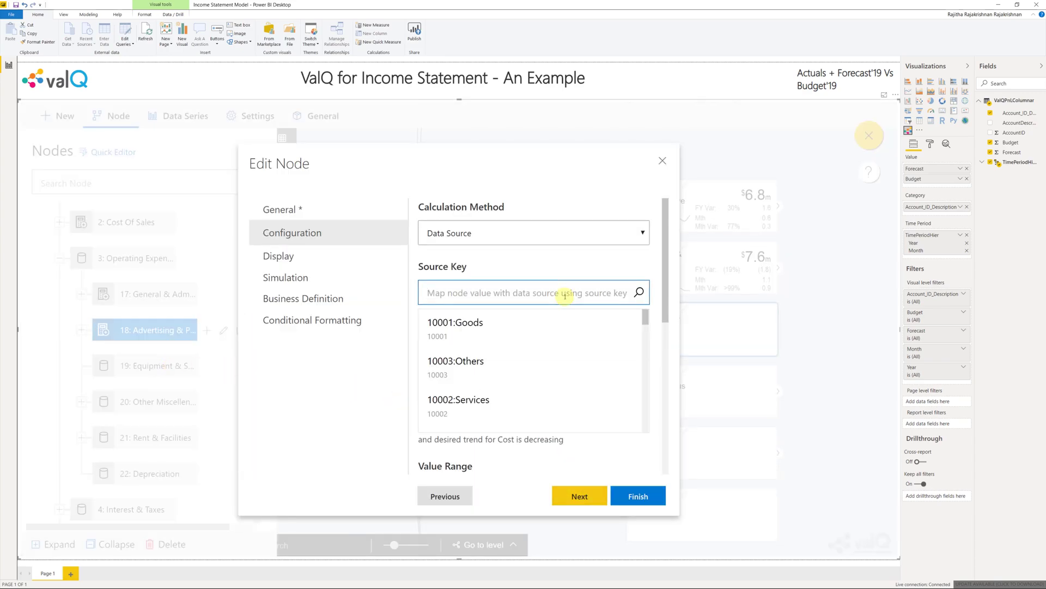
{"action": "type", "text": "equi"}
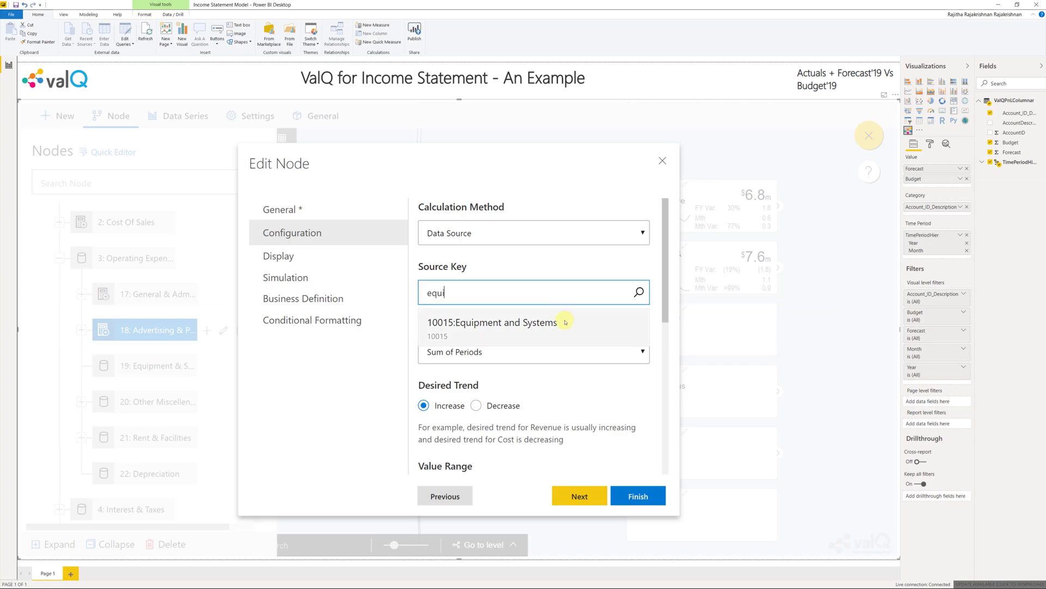
{"action": "left_click", "coordinate": [564, 322]}
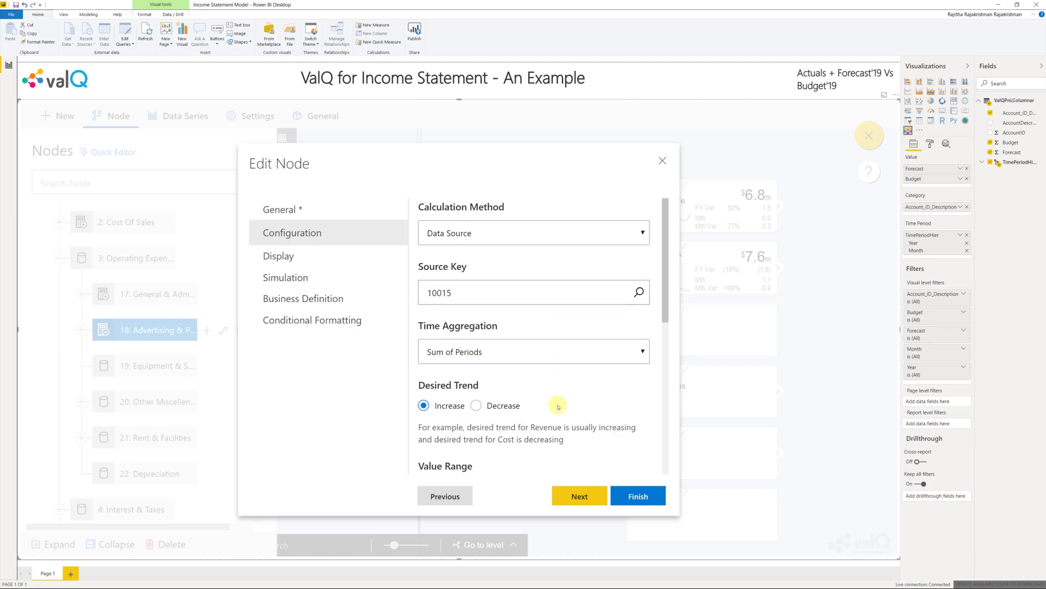
Step: Set the Equipment & Systems node's desired trend to Decrease and its value prefix to $
{"action": "left_click", "coordinate": [476, 405]}
{"action": "scroll", "coordinate": [573, 410], "scroll_direction": "down", "scroll_amount": 5}
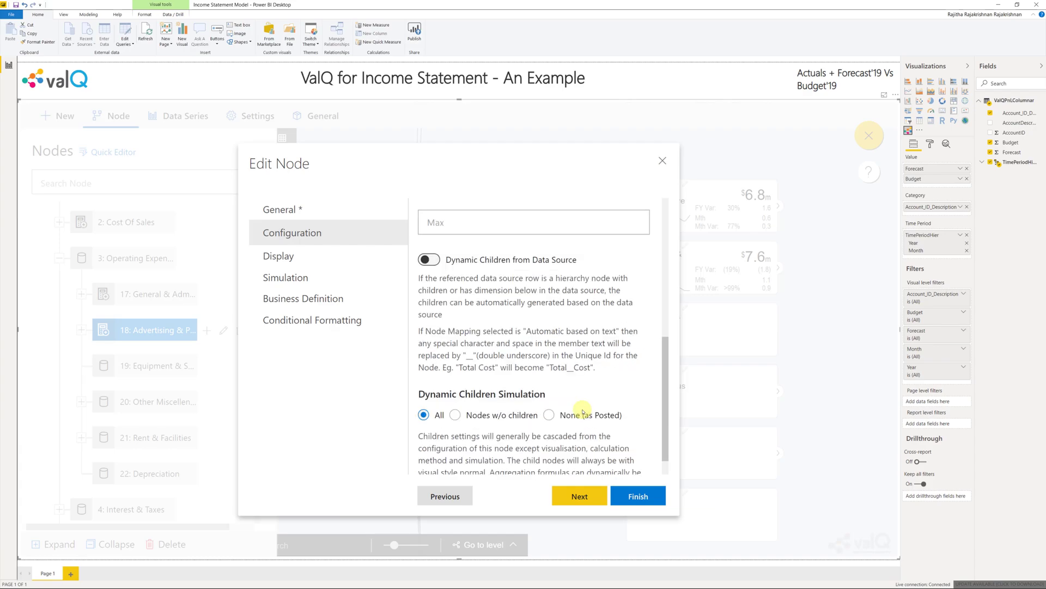
{"action": "left_click", "coordinate": [579, 496]}
{"action": "left_click", "coordinate": [587, 422]}
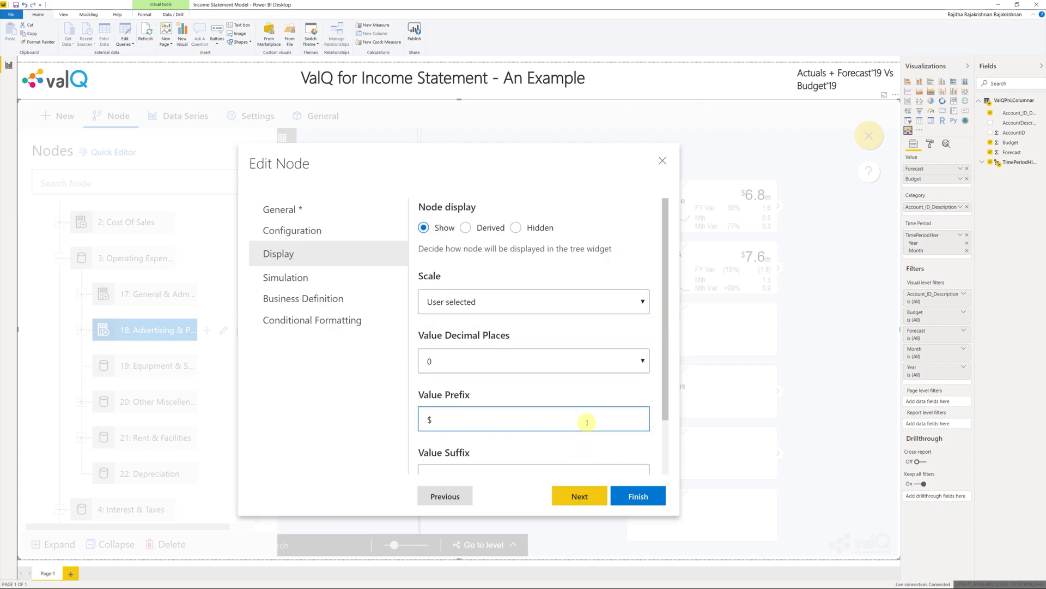
{"action": "scroll", "coordinate": [587, 423], "scroll_direction": "down", "scroll_amount": 3}
Step: Choose Change Percentage as the Equipment & Systems node's default simulation method and finish editing the node
{"action": "left_click", "coordinate": [574, 496]}
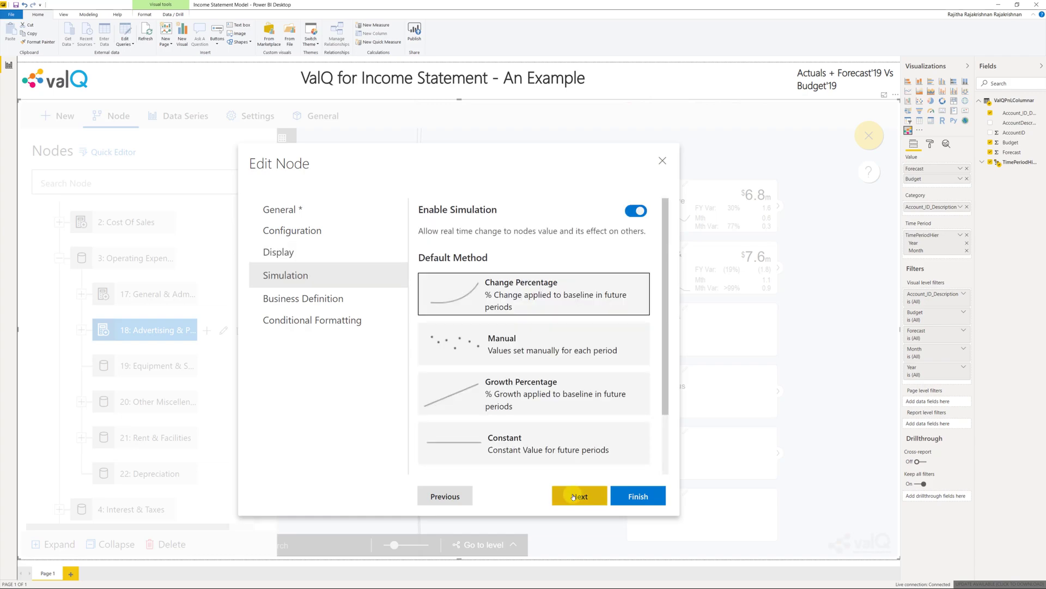
{"action": "left_click", "coordinate": [643, 431]}
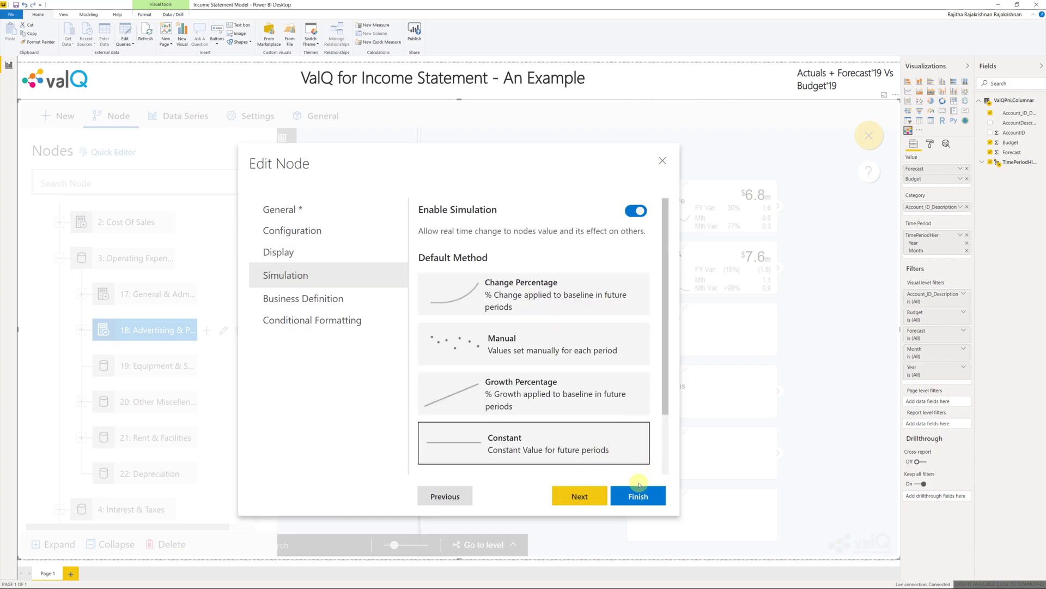
{"action": "left_click", "coordinate": [622, 313]}
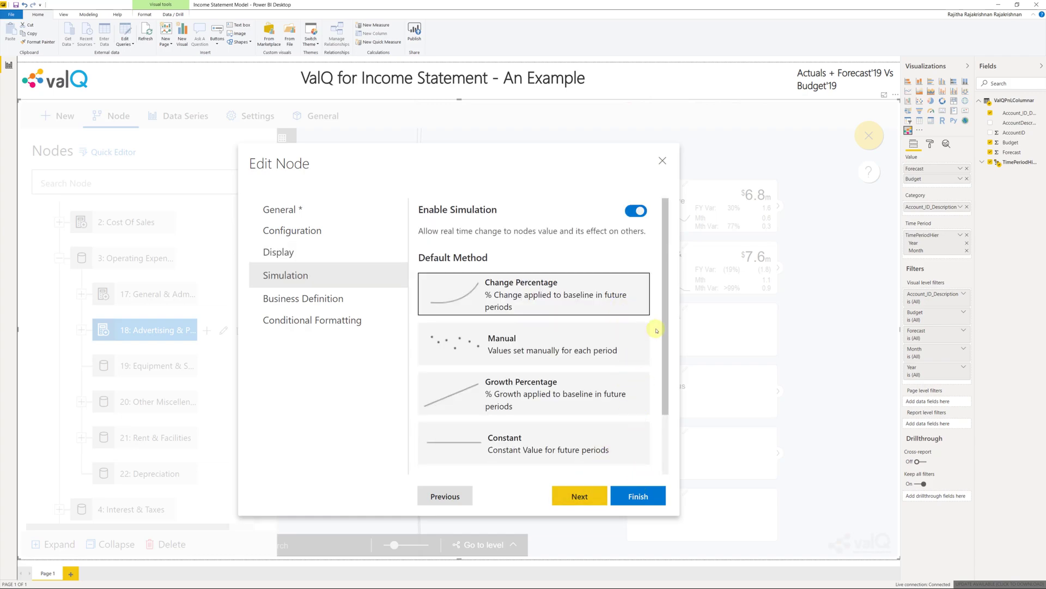
{"action": "left_click", "coordinate": [634, 493]}
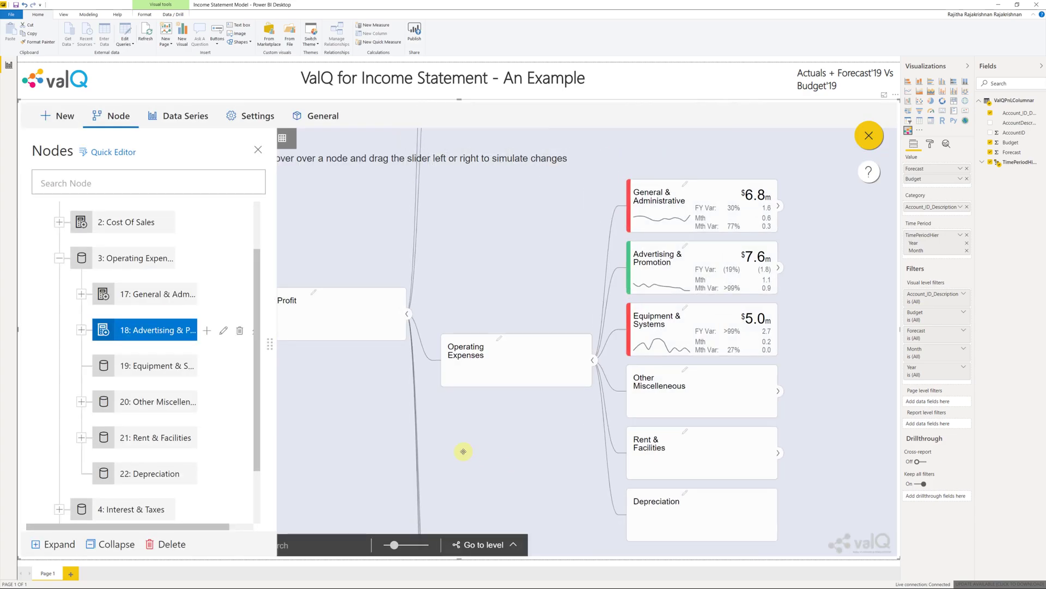
Step: Expand the Other Miscellaneous branch and map the Salaries node to data source key 10016
{"action": "left_click", "coordinate": [82, 405]}
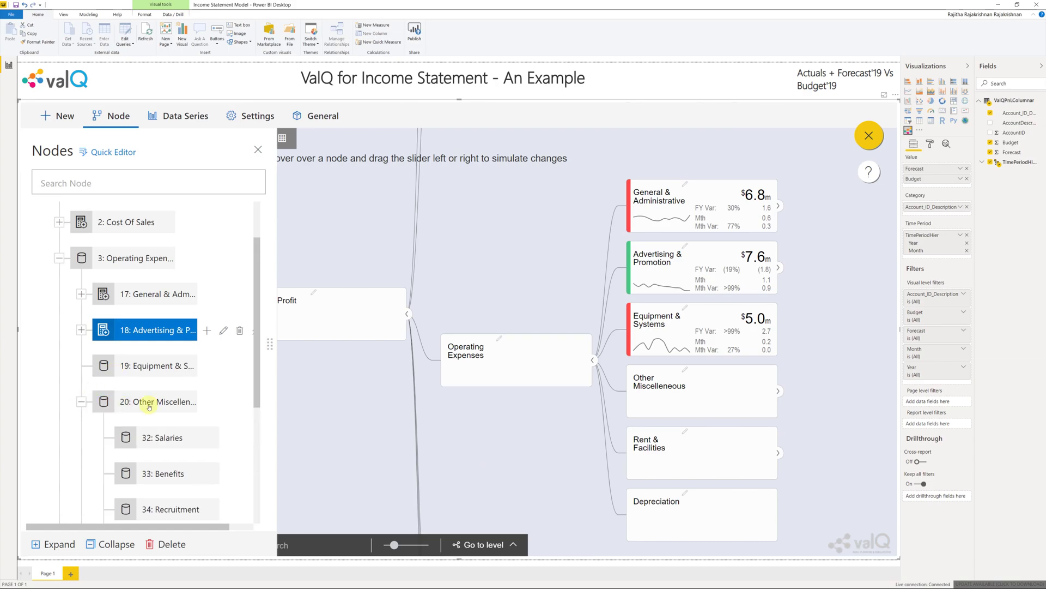
{"action": "scroll", "coordinate": [147, 406], "scroll_direction": "down", "scroll_amount": 3}
{"action": "left_click", "coordinate": [168, 304]}
{"action": "left_click", "coordinate": [168, 304]}
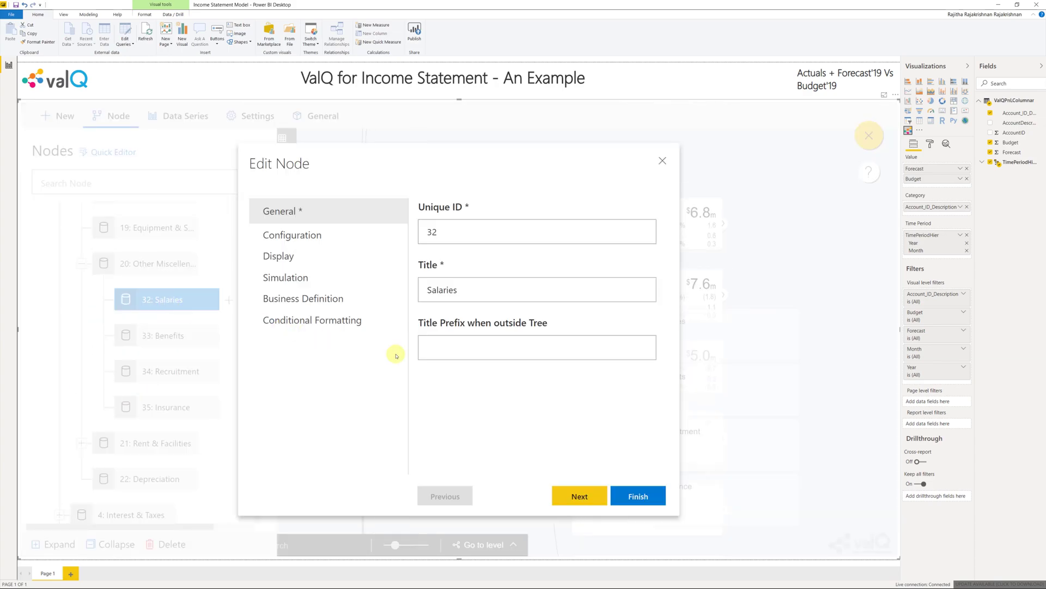
{"action": "left_click", "coordinate": [580, 496]}
{"action": "left_click", "coordinate": [566, 291]}
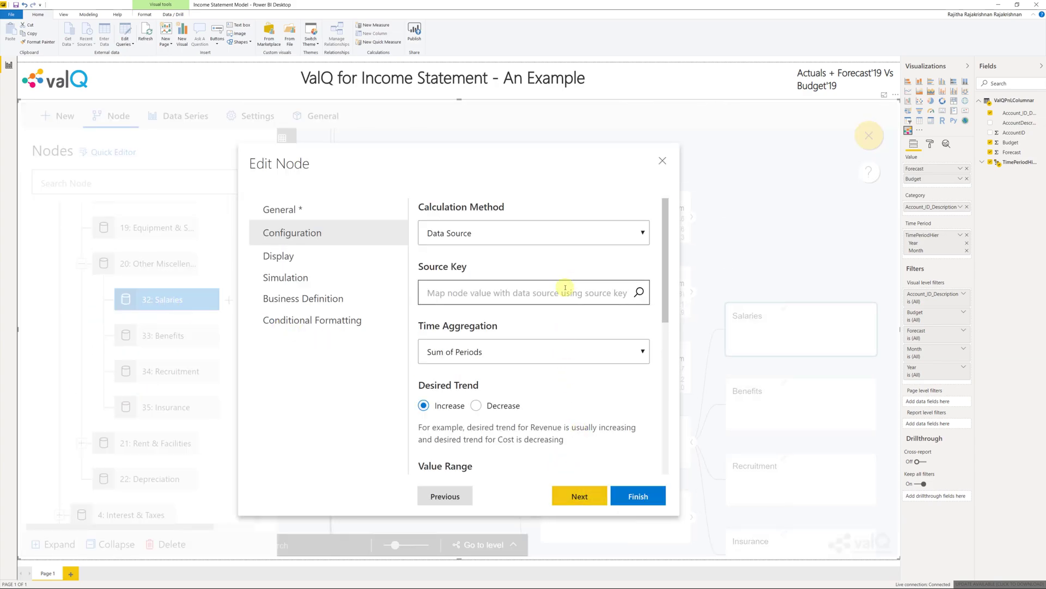
{"action": "type", "text": "sala"}
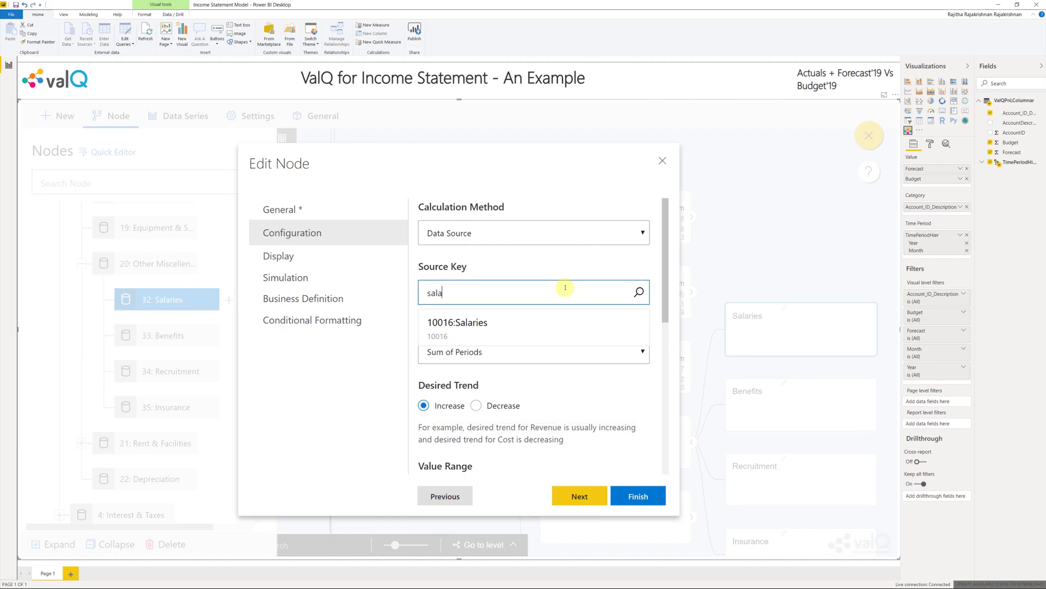
{"action": "left_click", "coordinate": [548, 322]}
Step: Set the Salaries node's desired trend to Decrease and its value prefix to $, and finish editing the node
{"action": "left_click", "coordinate": [479, 406]}
{"action": "scroll", "coordinate": [596, 414], "scroll_direction": "down", "scroll_amount": 7}
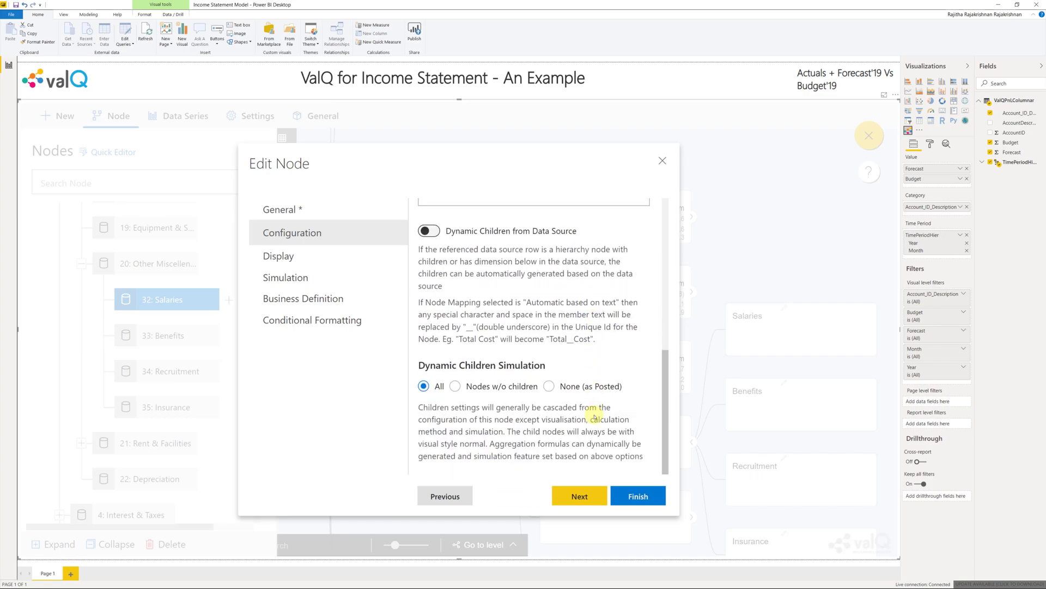
{"action": "left_click", "coordinate": [581, 493]}
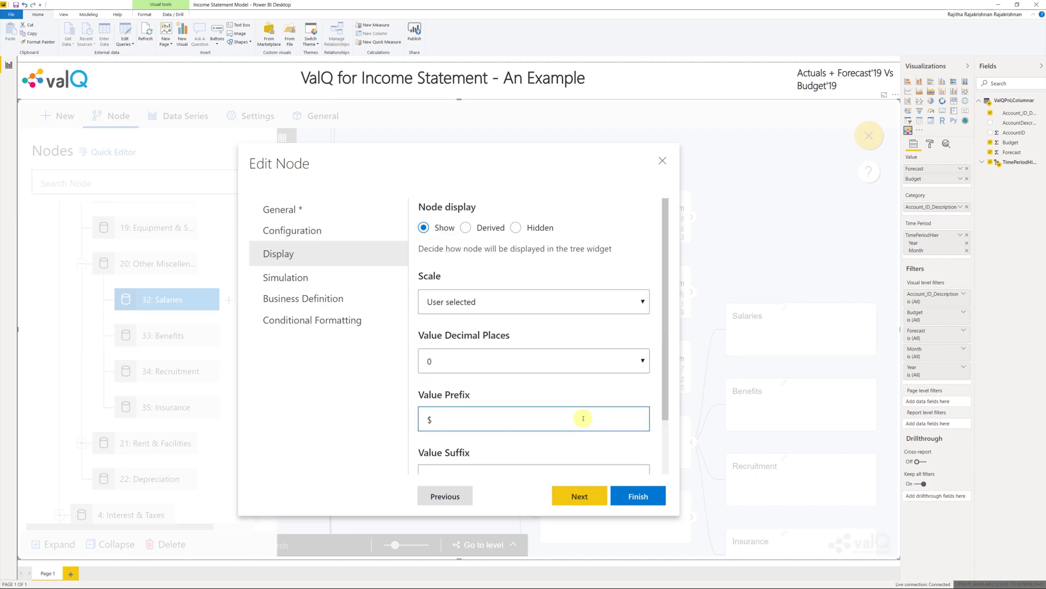
{"action": "scroll", "coordinate": [582, 418], "scroll_direction": "down", "scroll_amount": 2}
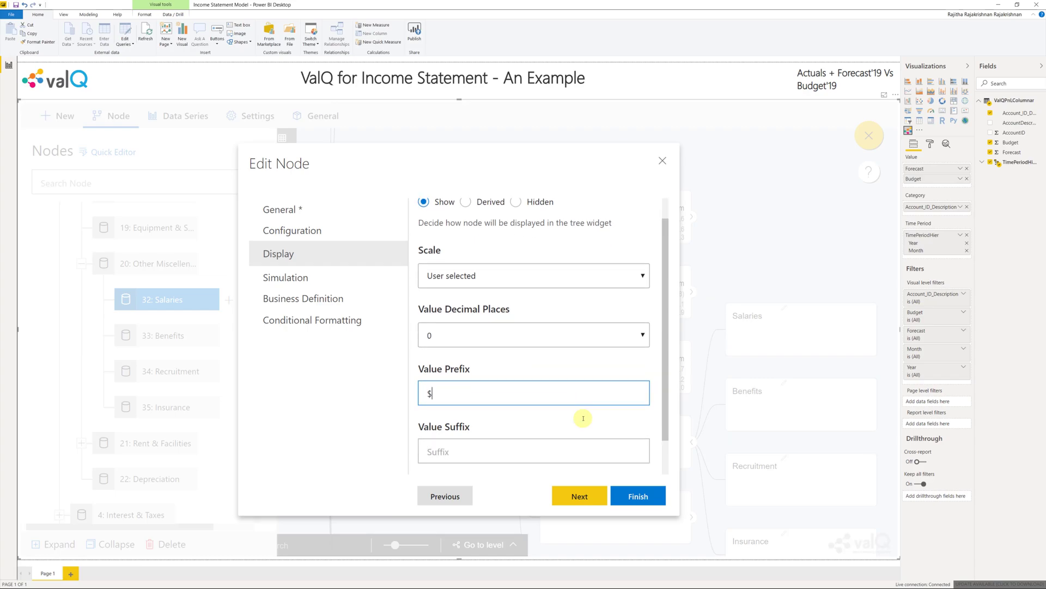
{"action": "left_click", "coordinate": [579, 496]}
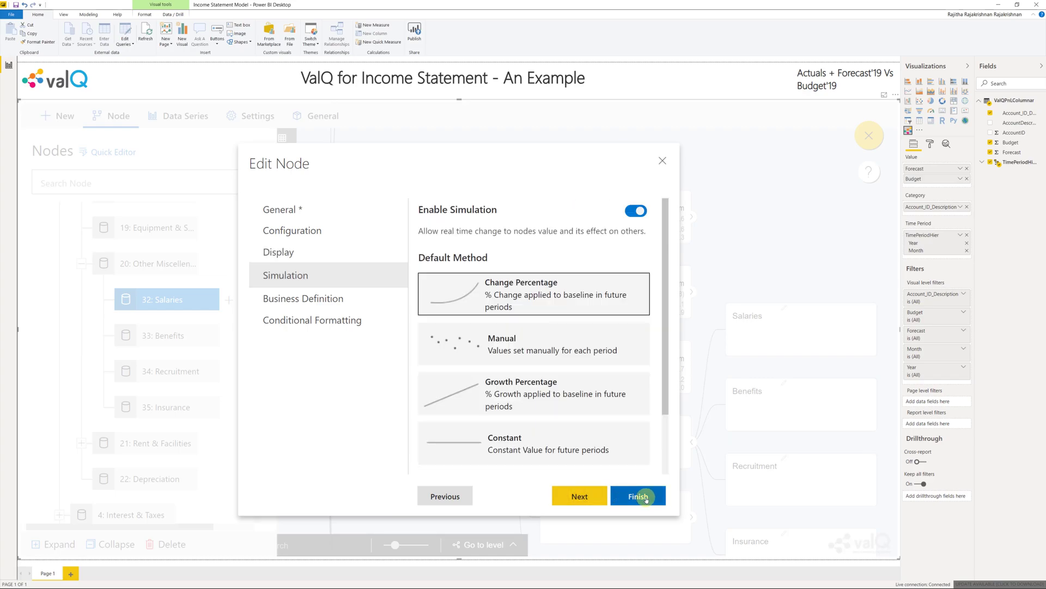
{"action": "left_click", "coordinate": [645, 496]}
Step: Open the Benefits node for editing and map it to data source key 10017
{"action": "double_click", "coordinate": [187, 338]}
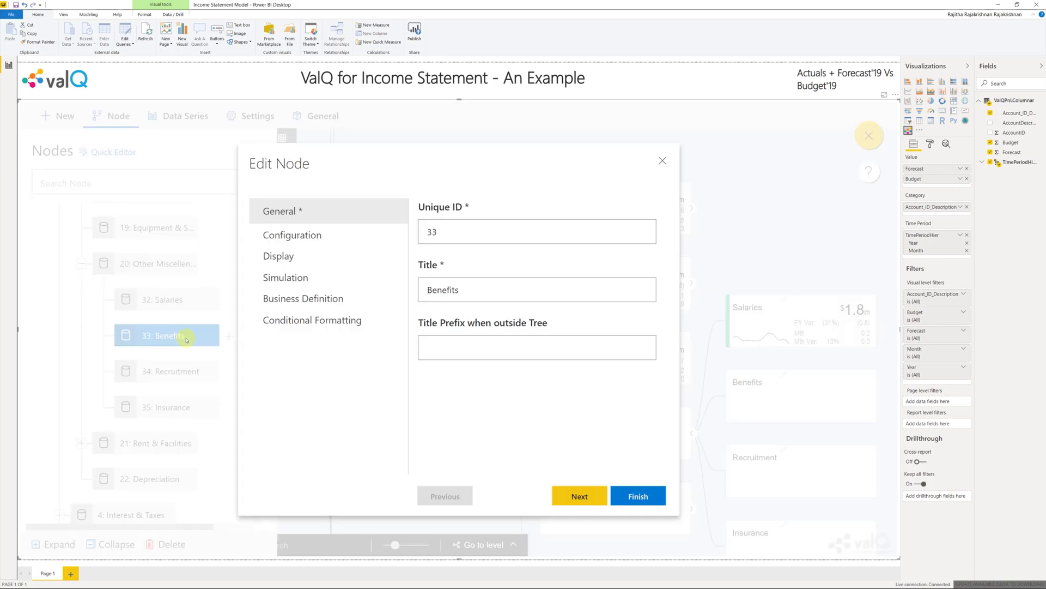
{"action": "left_click", "coordinate": [567, 495]}
{"action": "left_click", "coordinate": [554, 294]}
{"action": "type", "text": "bene"}
{"action": "left_click", "coordinate": [545, 322]}
Step: Set the Benefits node's desired trend to Decrease and its value prefix to $, and finish editing the node
{"action": "left_click", "coordinate": [476, 405]}
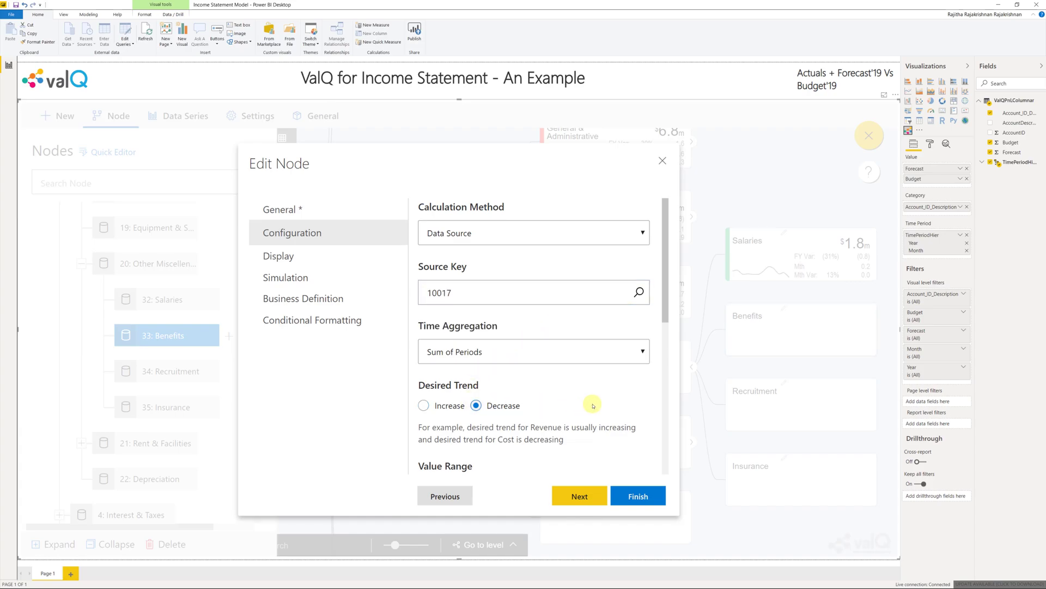
{"action": "scroll", "coordinate": [593, 406], "scroll_direction": "down", "scroll_amount": 5}
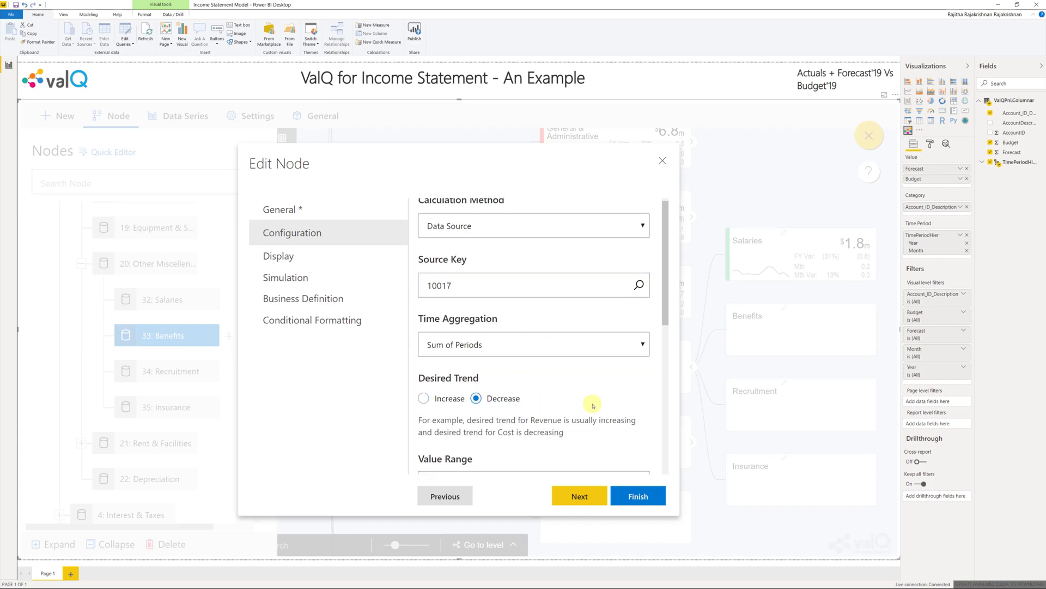
{"action": "left_click", "coordinate": [579, 496]}
{"action": "left_click", "coordinate": [571, 424]}
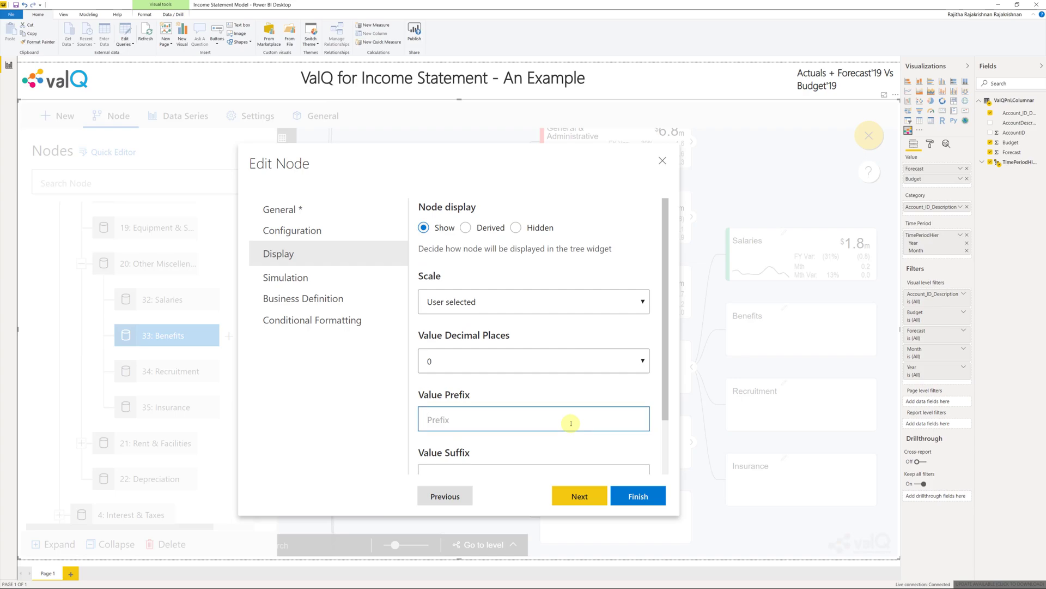
{"action": "scroll", "coordinate": [571, 423], "scroll_direction": "down", "scroll_amount": 4}
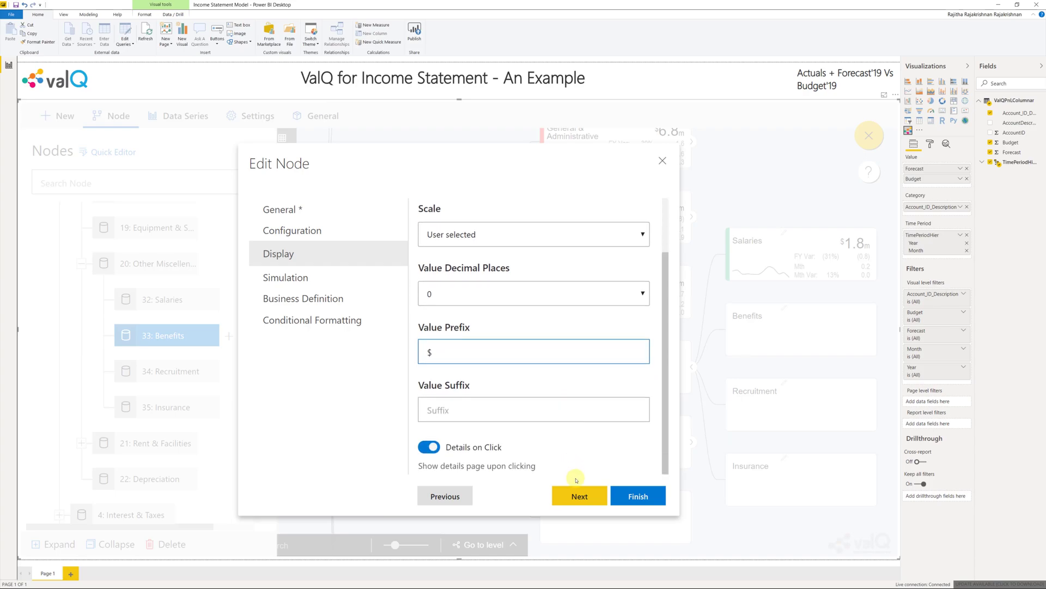
{"action": "left_click", "coordinate": [578, 496]}
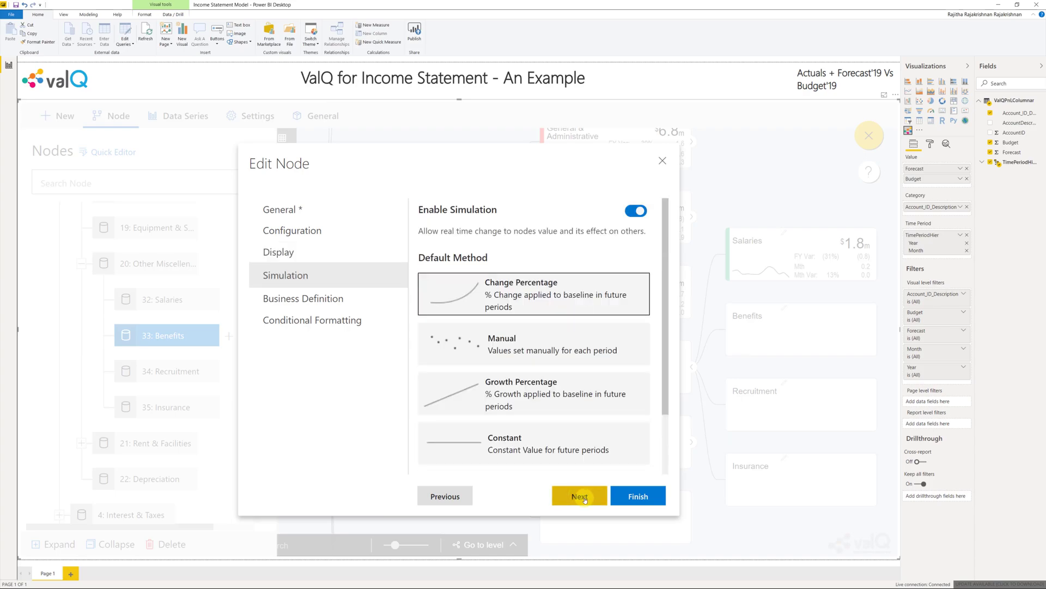
{"action": "left_click", "coordinate": [639, 498]}
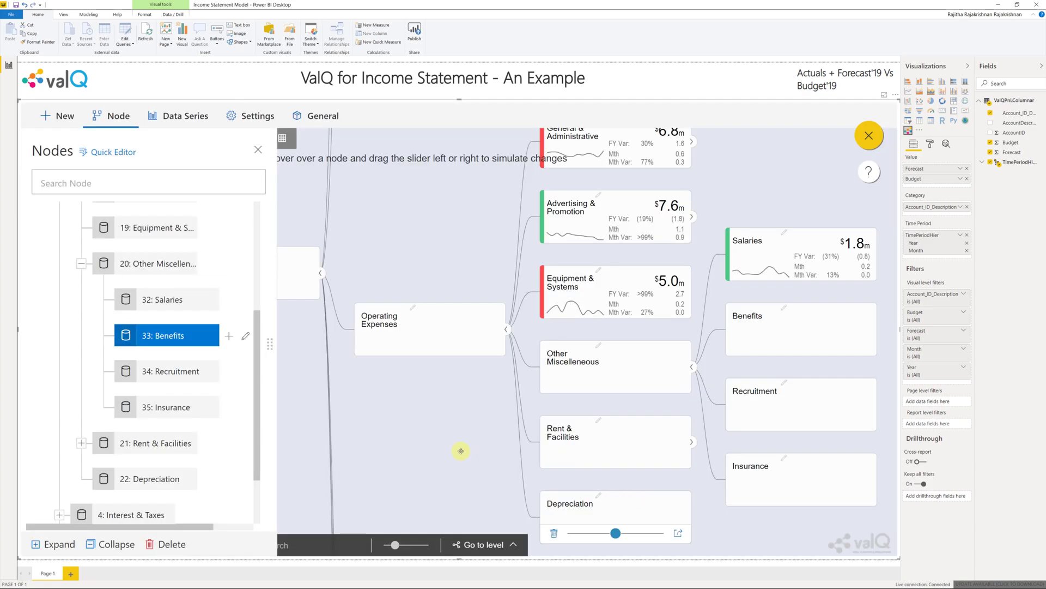
Step: Open the Recruitment node for editing and map it to data source key 10018
{"action": "left_click", "coordinate": [188, 380]}
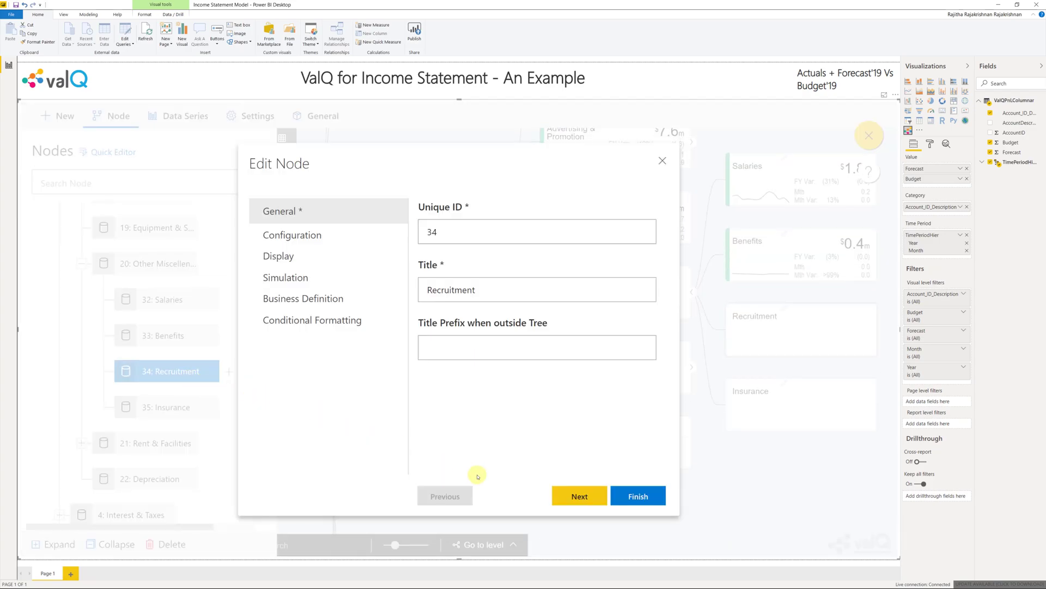
{"action": "left_click", "coordinate": [569, 496]}
{"action": "left_click", "coordinate": [547, 293]}
{"action": "type", "text": "rec"}
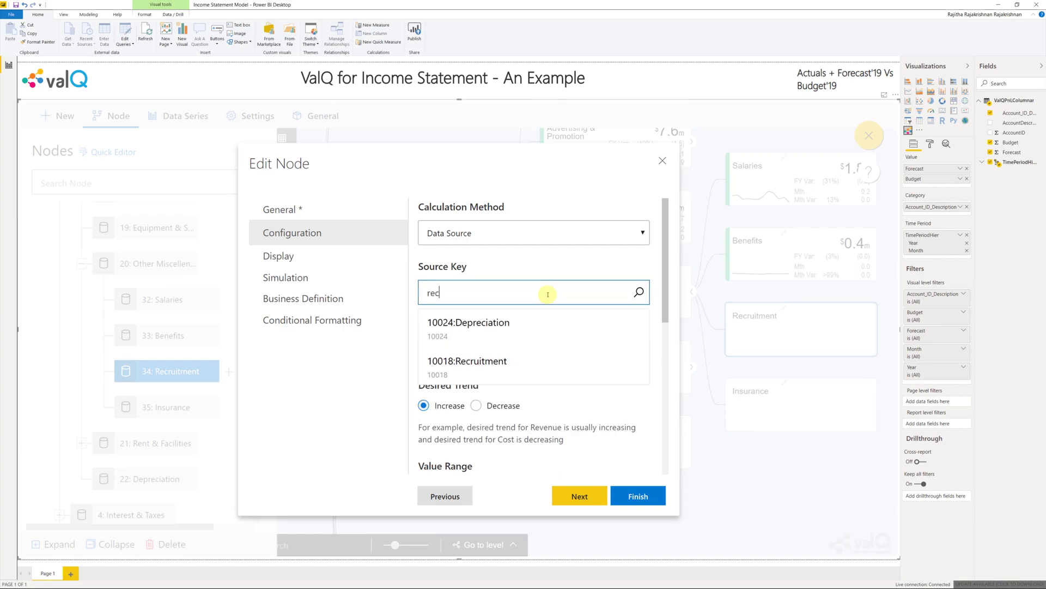
{"action": "left_click", "coordinate": [532, 362]}
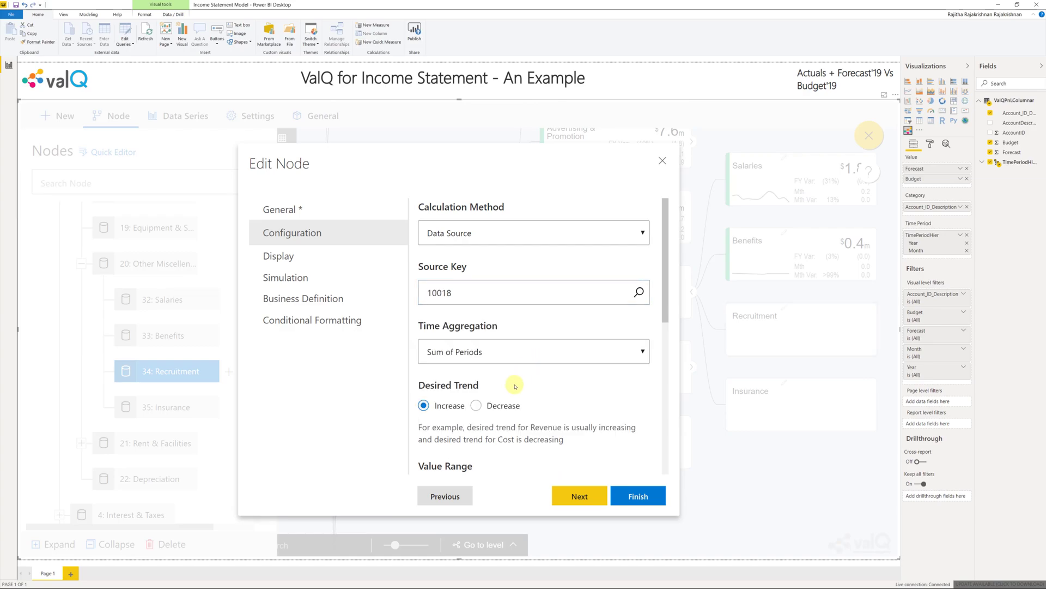
Step: Set the Recruitment node's desired trend to Decrease and its value prefix to $
{"action": "left_click", "coordinate": [476, 405]}
{"action": "scroll", "coordinate": [582, 402], "scroll_direction": "down", "scroll_amount": 5}
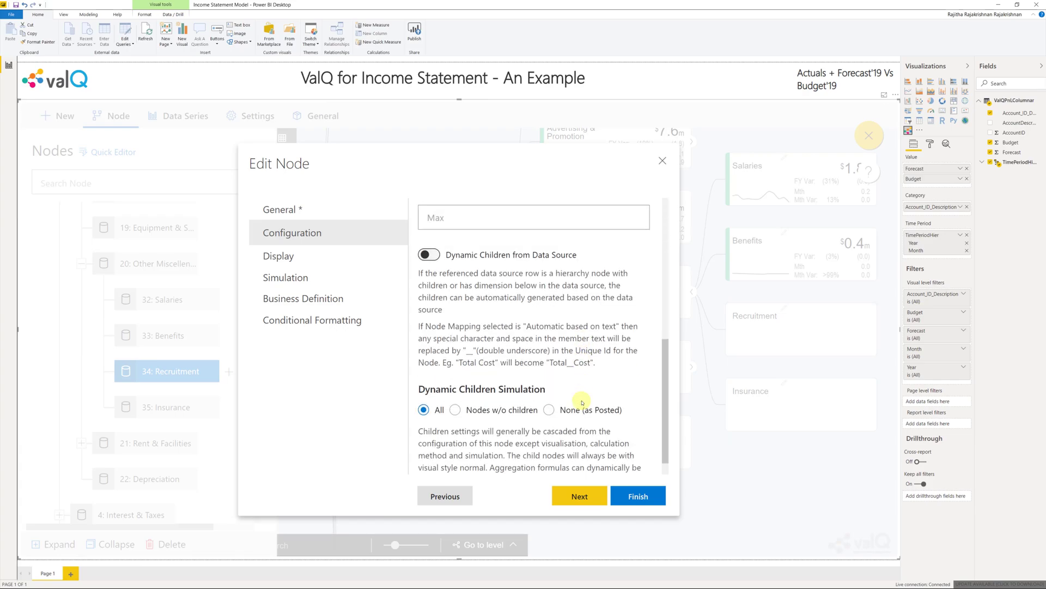
{"action": "left_click", "coordinate": [587, 499]}
{"action": "left_click", "coordinate": [584, 424]}
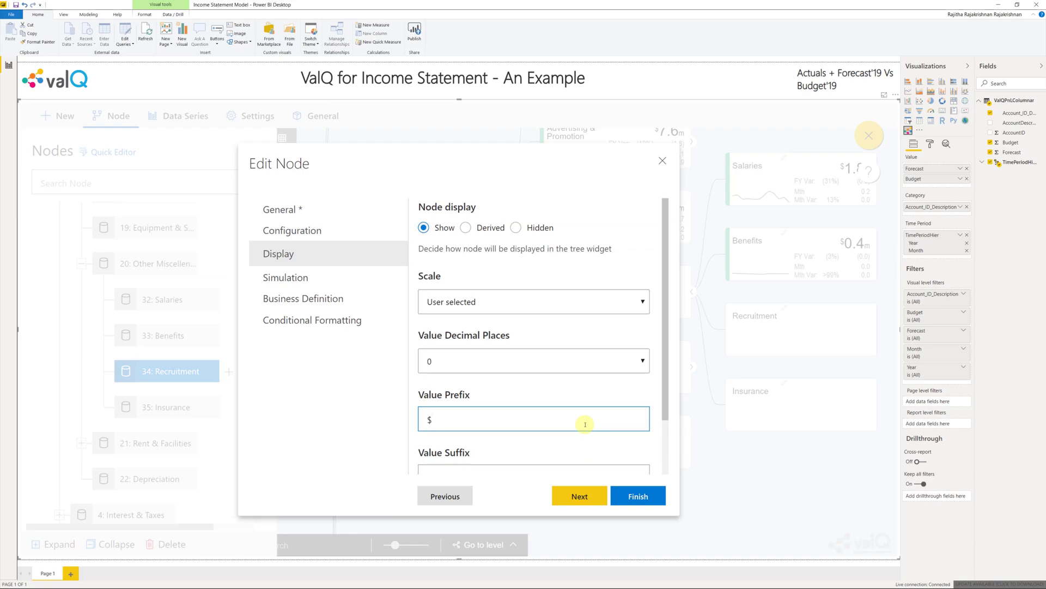
Step: Set the Recruitment node's value prefix to "$" and save the node
{"action": "type", "text": "$"}
{"action": "scroll", "coordinate": [585, 424], "scroll_direction": "down", "scroll_amount": 3}
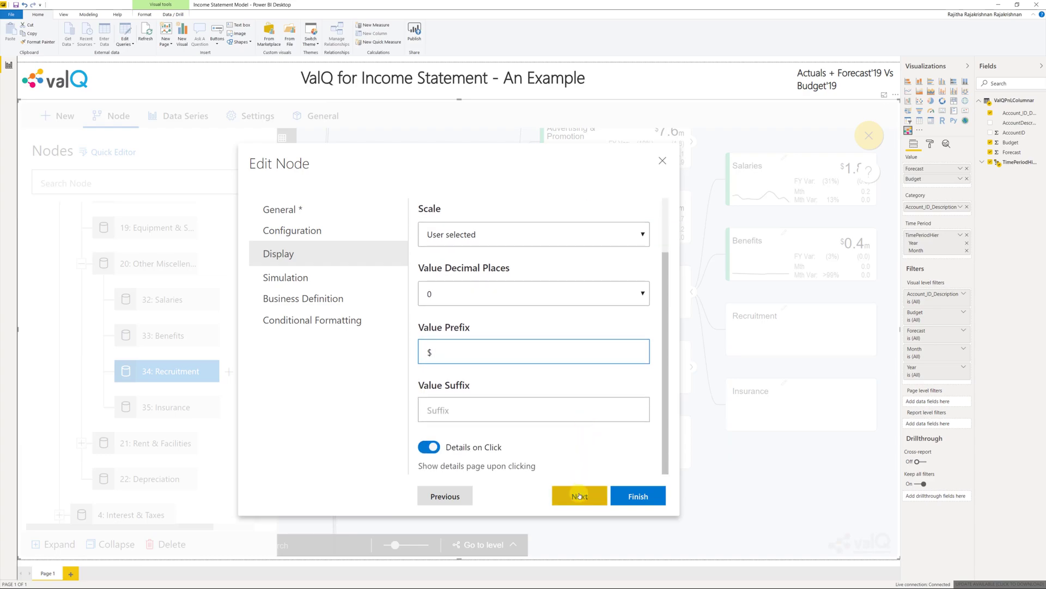
{"action": "left_click", "coordinate": [580, 496]}
{"action": "left_click", "coordinate": [633, 497]}
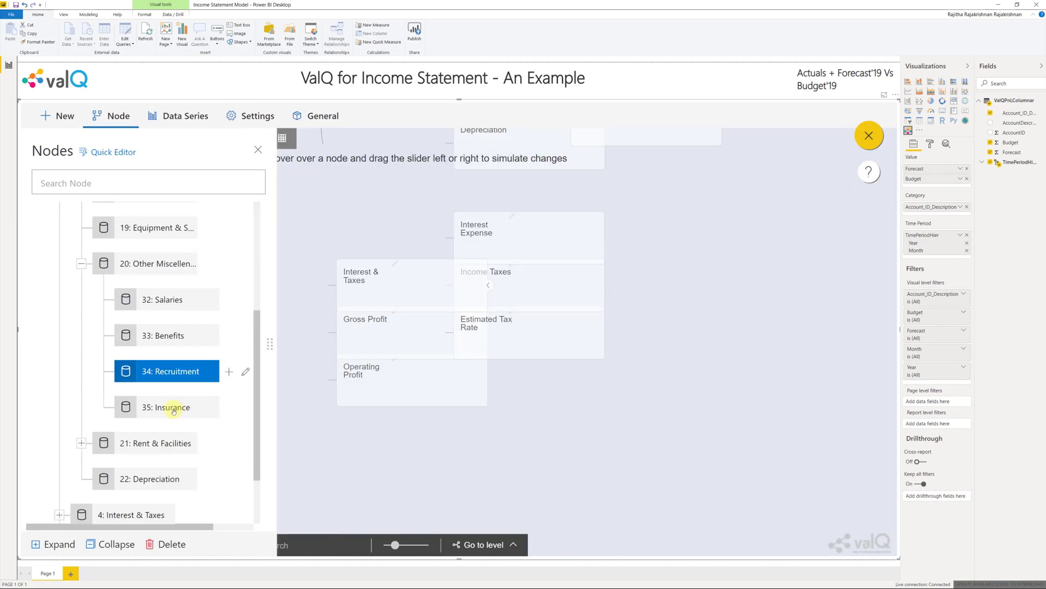
Step: Edit the Insurance node to map it to source key 10019 (Insurance) with a Decrease desired trend
{"action": "left_click", "coordinate": [171, 408]}
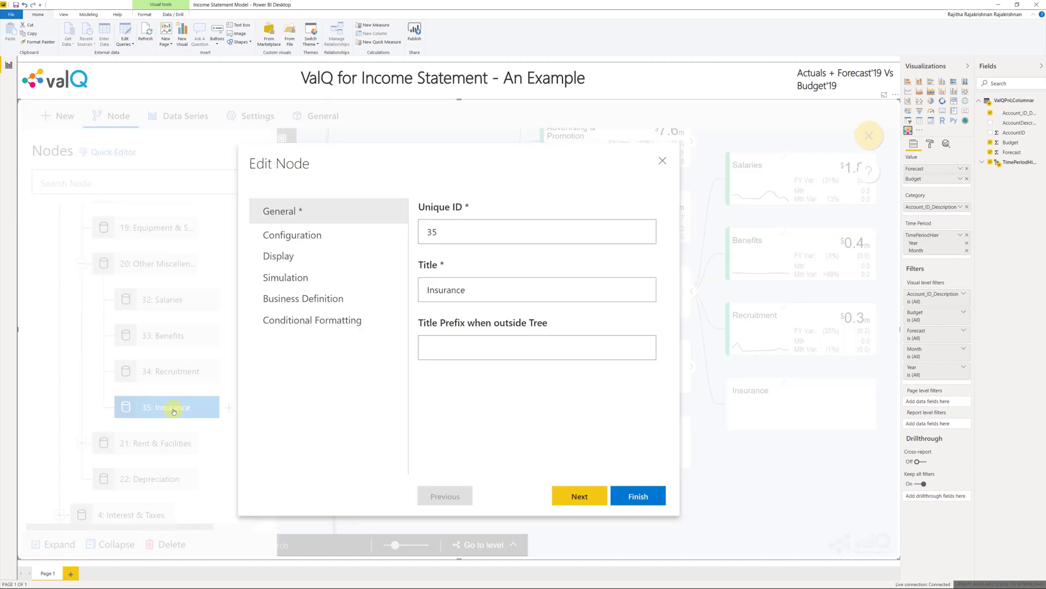
{"action": "left_click", "coordinate": [580, 496]}
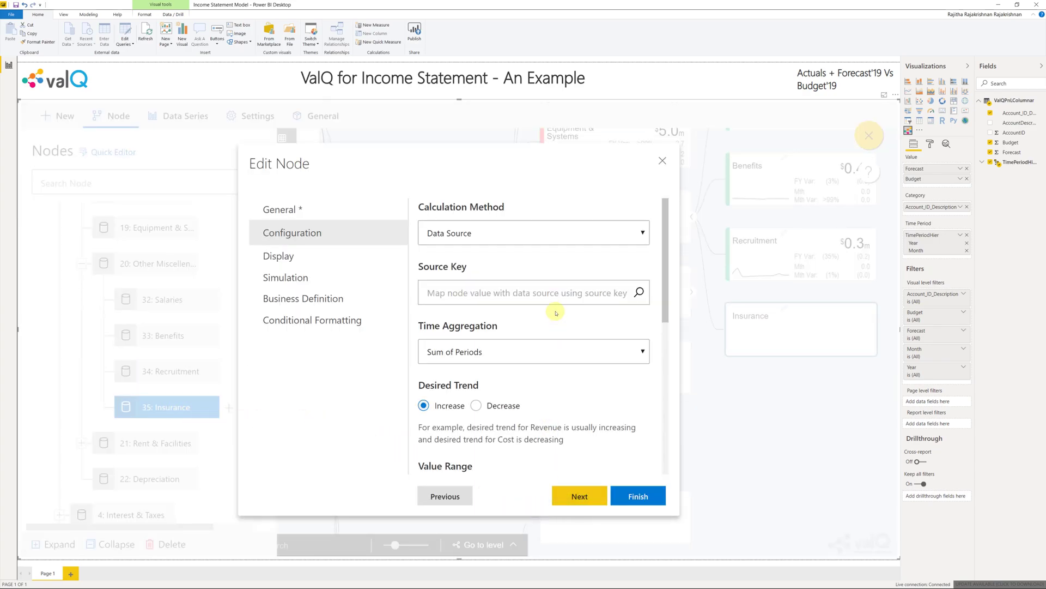
{"action": "left_click", "coordinate": [558, 293]}
{"action": "type", "text": "insu"}
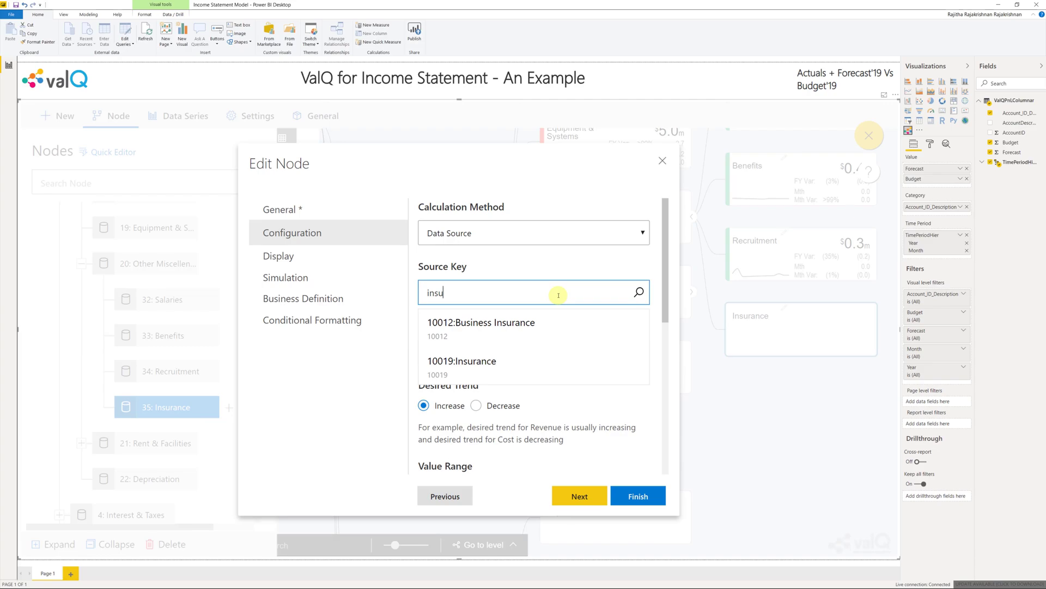
{"action": "left_click", "coordinate": [539, 364]}
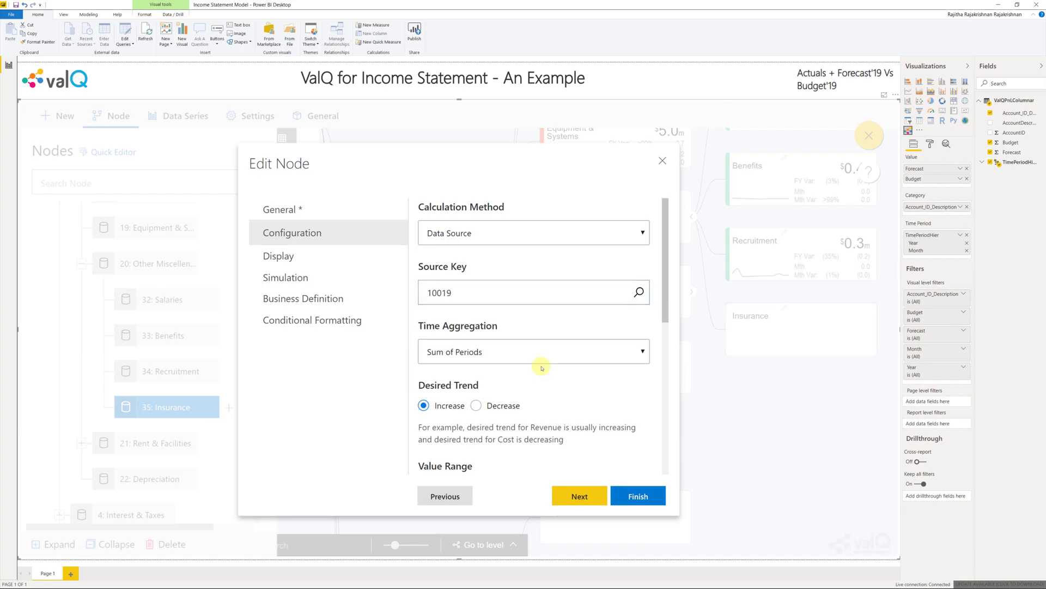
{"action": "left_click", "coordinate": [478, 406]}
{"action": "scroll", "coordinate": [583, 417], "scroll_direction": "down", "scroll_amount": 5}
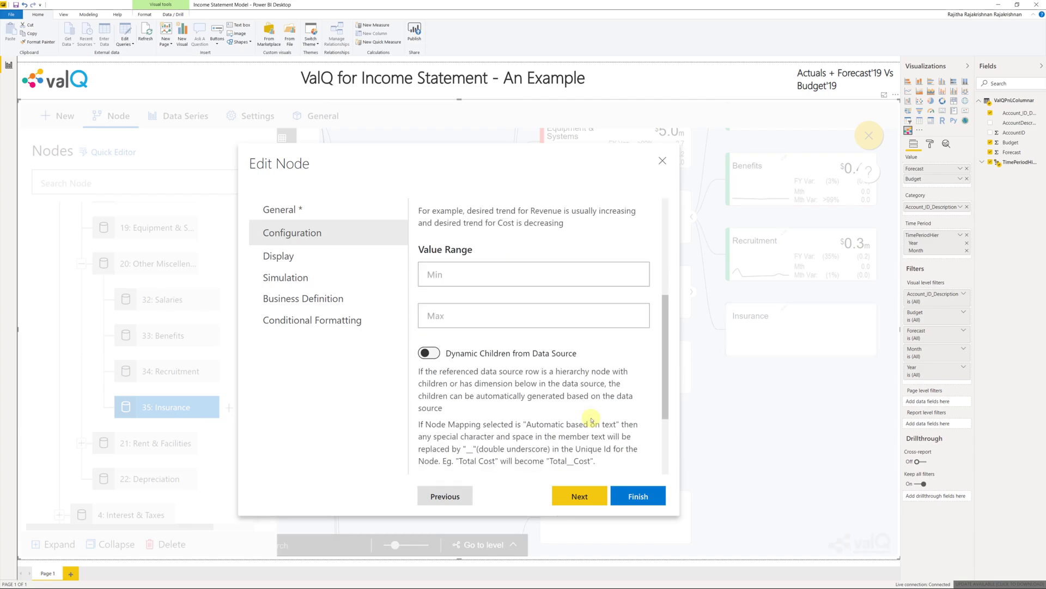
Step: Give the Insurance node a "$" value prefix and save it with the default simulation settings
{"action": "left_click", "coordinate": [593, 502]}
{"action": "left_click", "coordinate": [583, 423]}
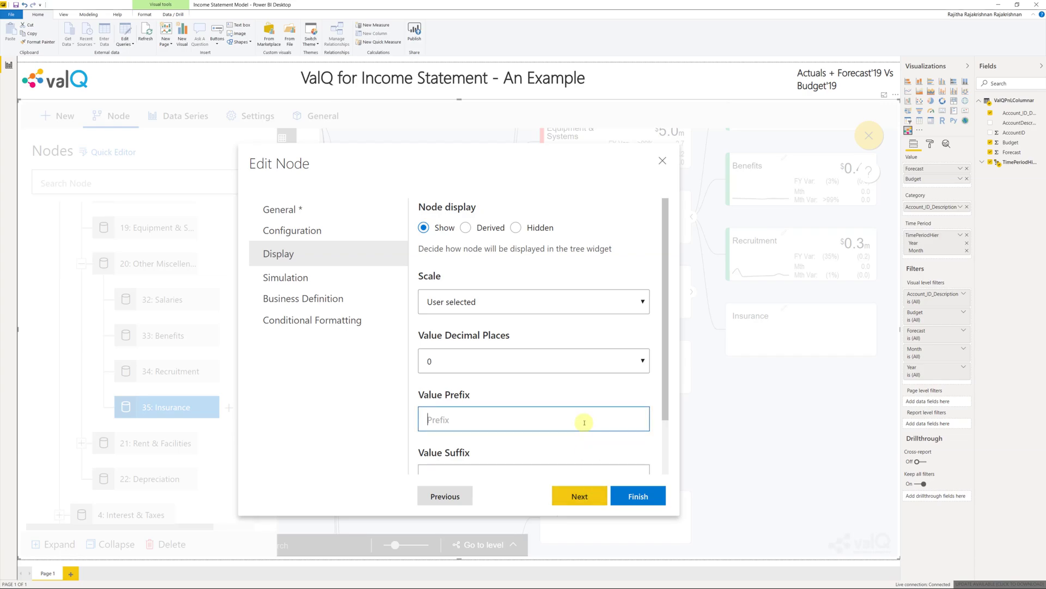
{"action": "type", "text": "$"}
{"action": "scroll", "coordinate": [584, 422], "scroll_direction": "down", "scroll_amount": 2}
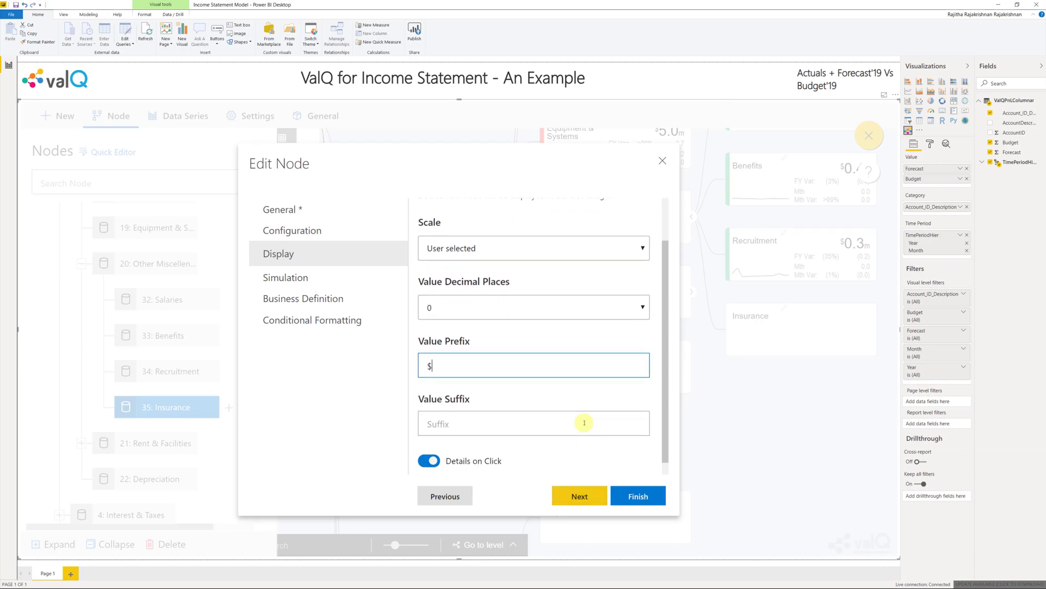
{"action": "left_click", "coordinate": [580, 495]}
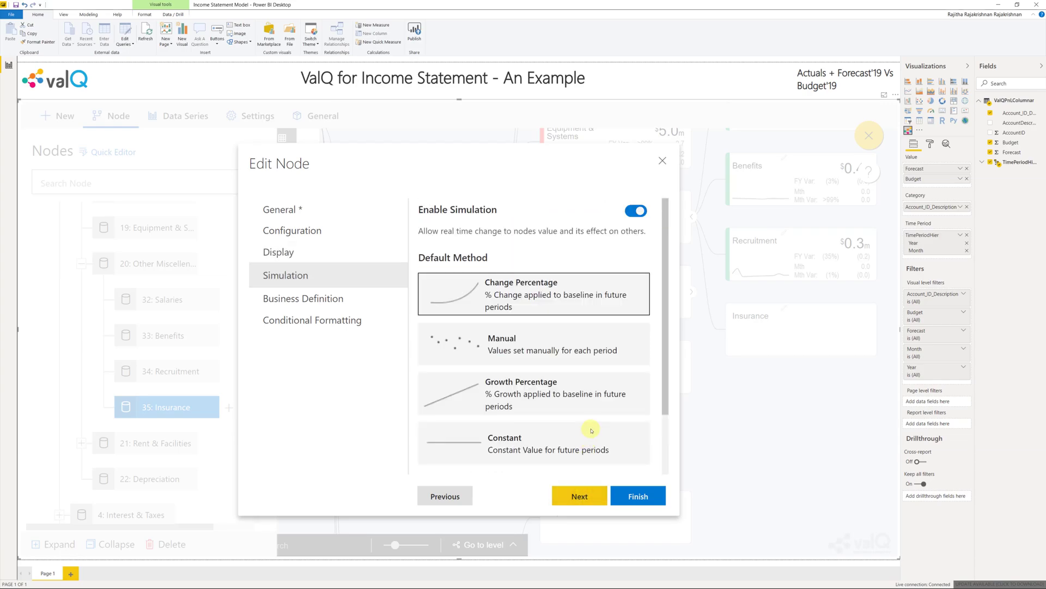
{"action": "left_click", "coordinate": [621, 497]}
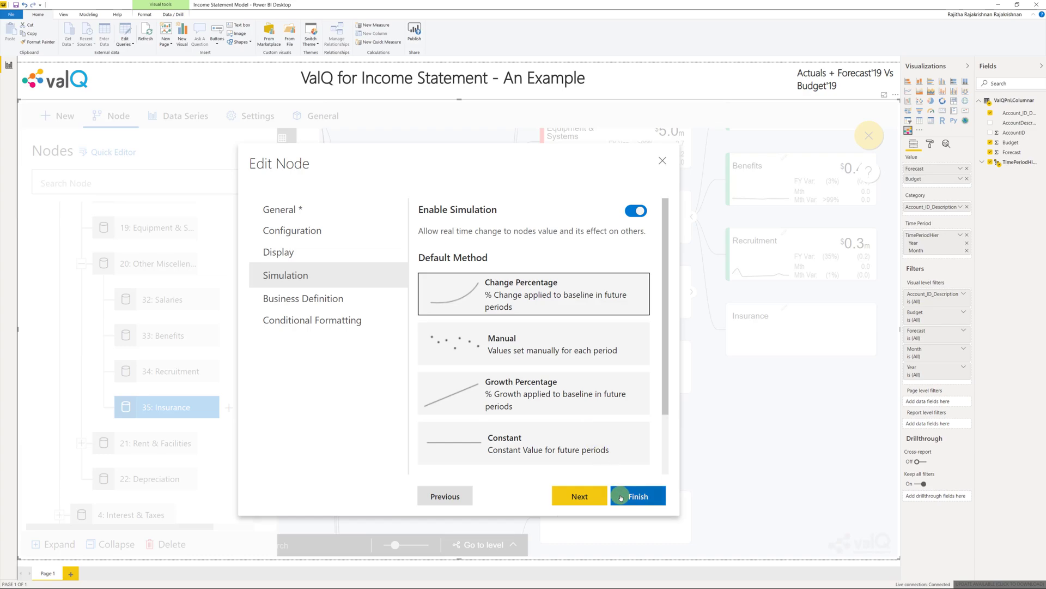
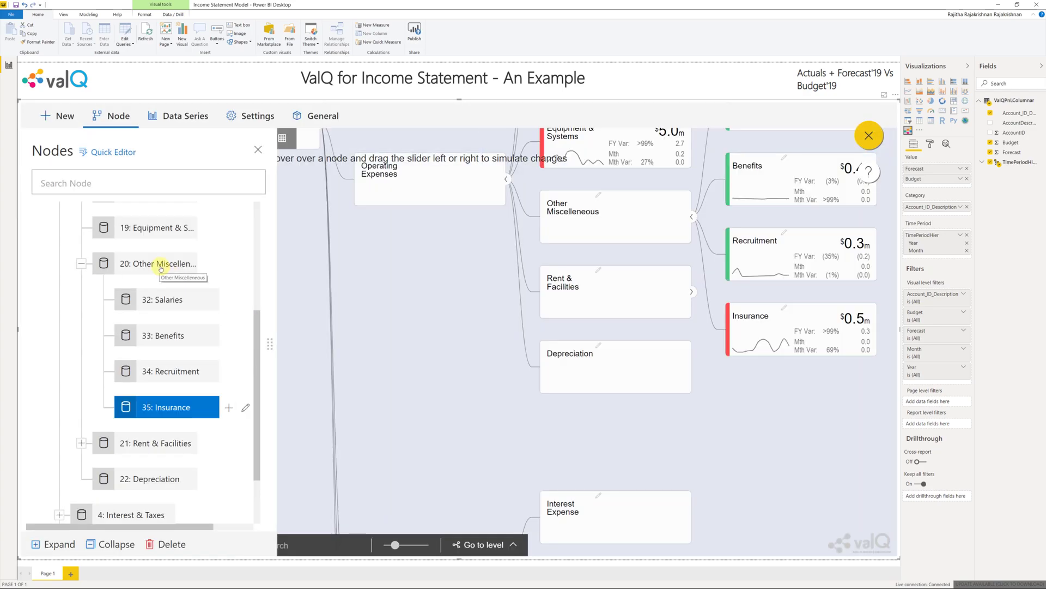
Step: Edit the Other Miscelleneous node to calculate by Sum Children (a+b+c+...) with a Decrease desired trend
{"action": "double_click", "coordinate": [161, 266]}
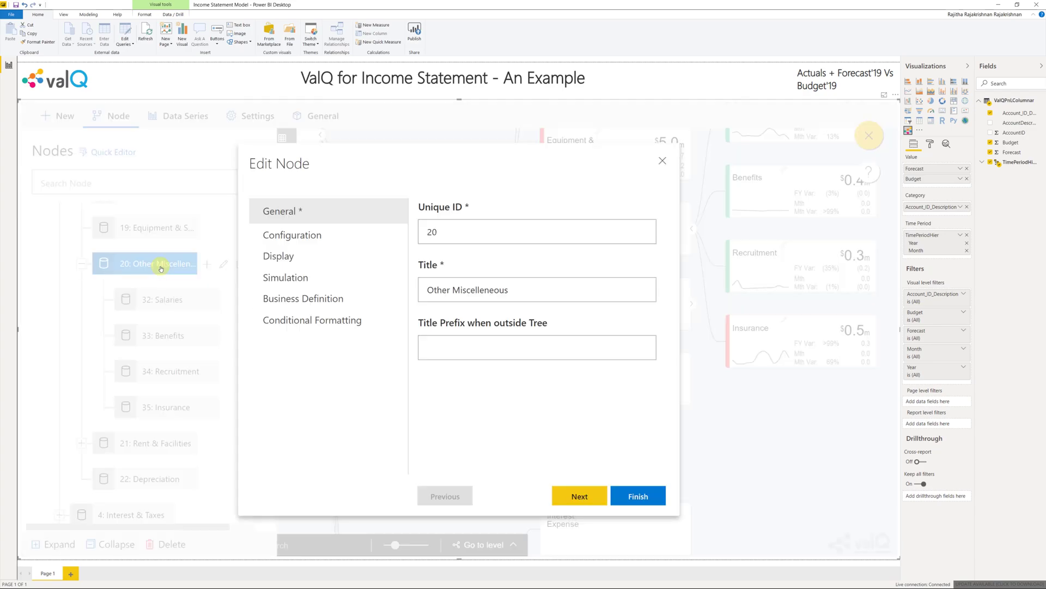
{"action": "left_click", "coordinate": [580, 496]}
{"action": "left_click", "coordinate": [564, 234]}
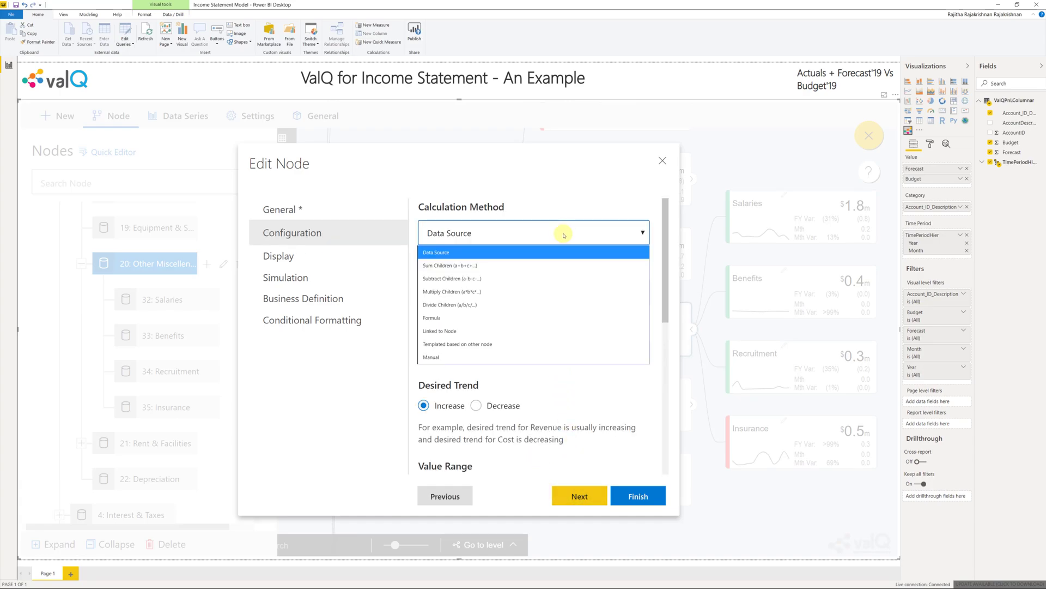
{"action": "key", "text": "Down"}
{"action": "key", "text": "Return"}
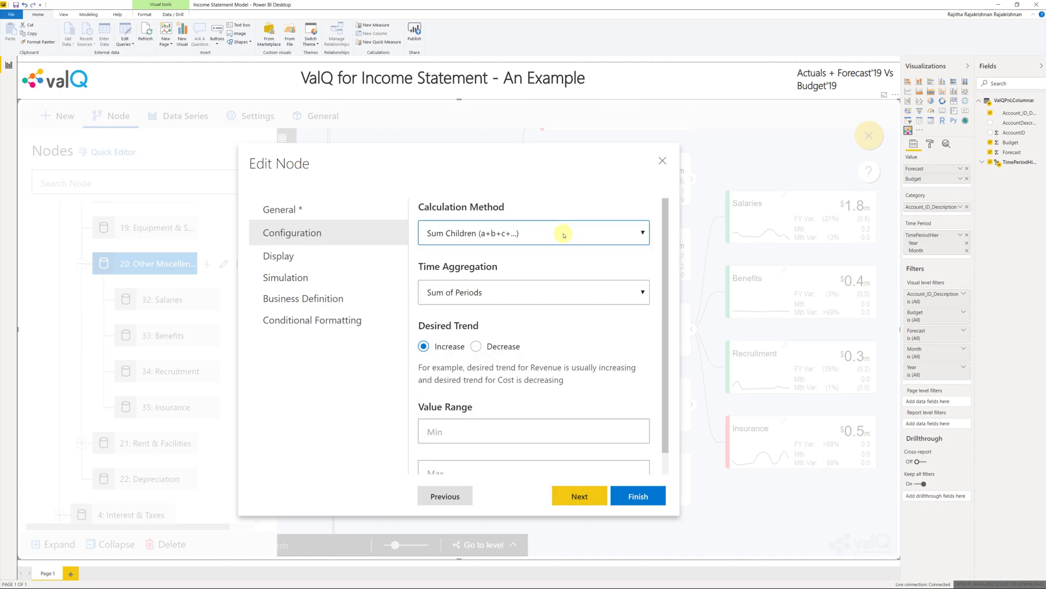
{"action": "left_click", "coordinate": [477, 346]}
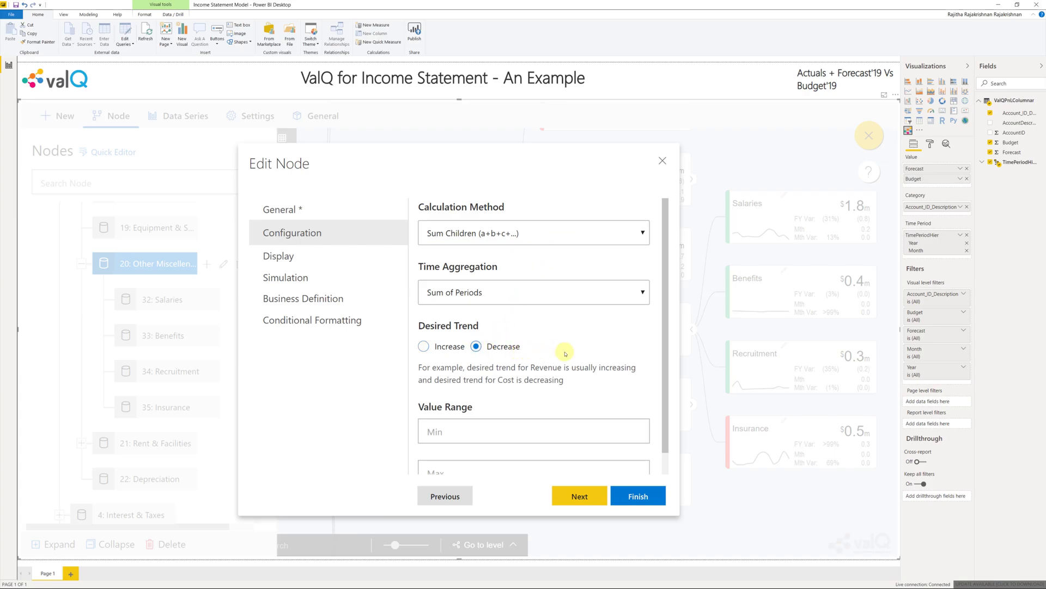
{"action": "scroll", "coordinate": [613, 398], "scroll_direction": "down", "scroll_amount": 1}
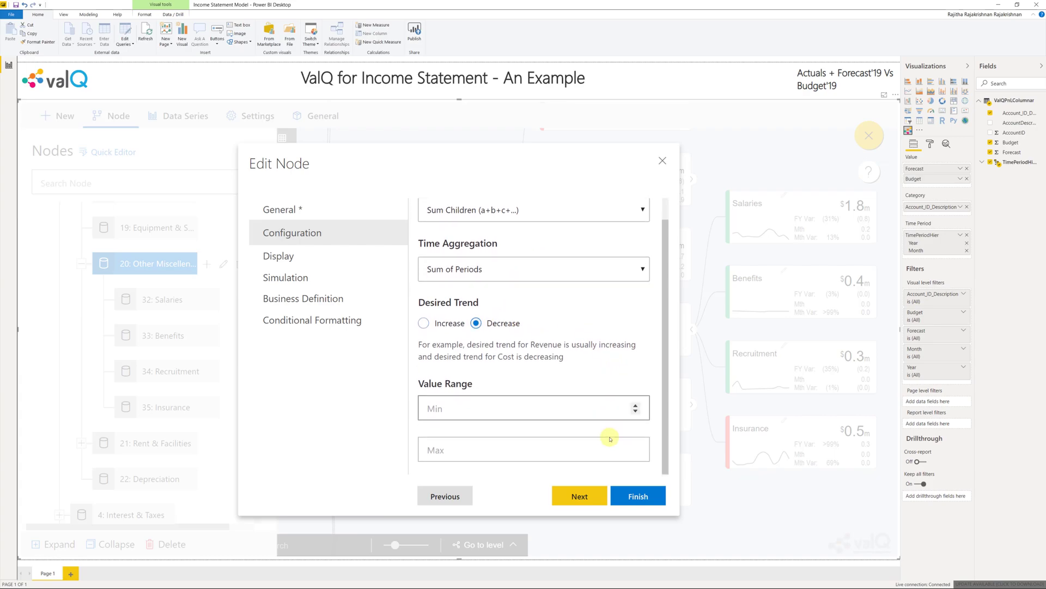
Step: Add a "$" value prefix to the Other Miscelleneous node and save it, keeping the default simulation settings
{"action": "left_click", "coordinate": [579, 495]}
{"action": "left_click", "coordinate": [581, 424]}
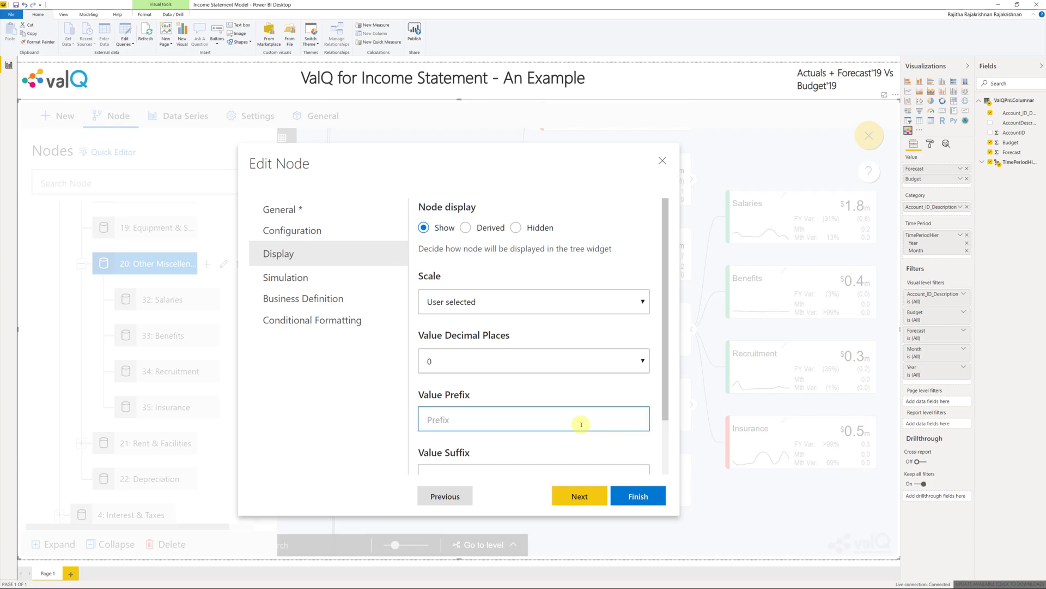
{"action": "scroll", "coordinate": [582, 424], "scroll_direction": "down", "scroll_amount": 2}
{"action": "left_click", "coordinate": [580, 496]}
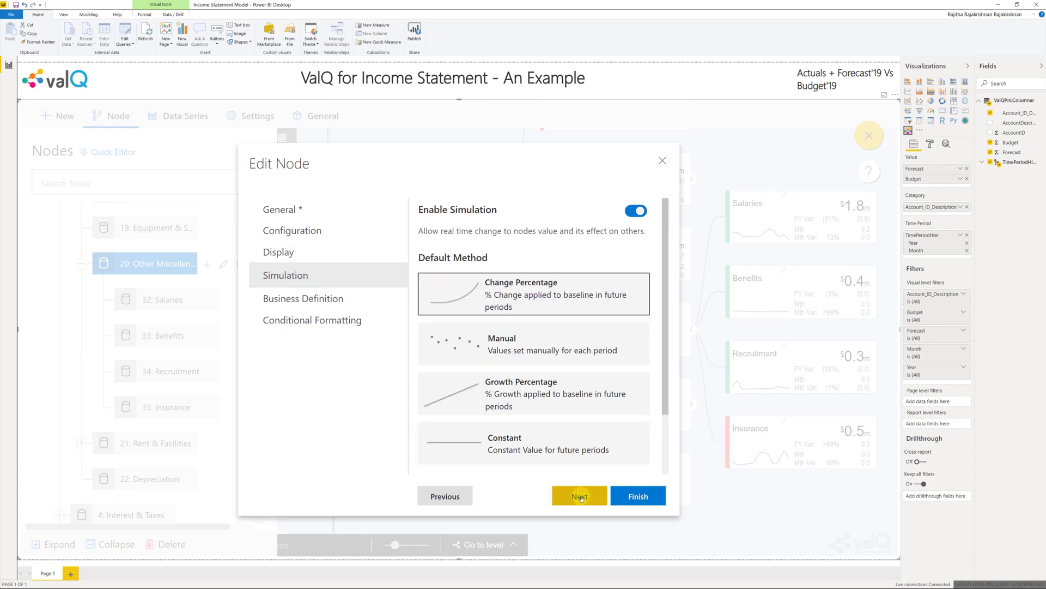
{"action": "left_click", "coordinate": [633, 493]}
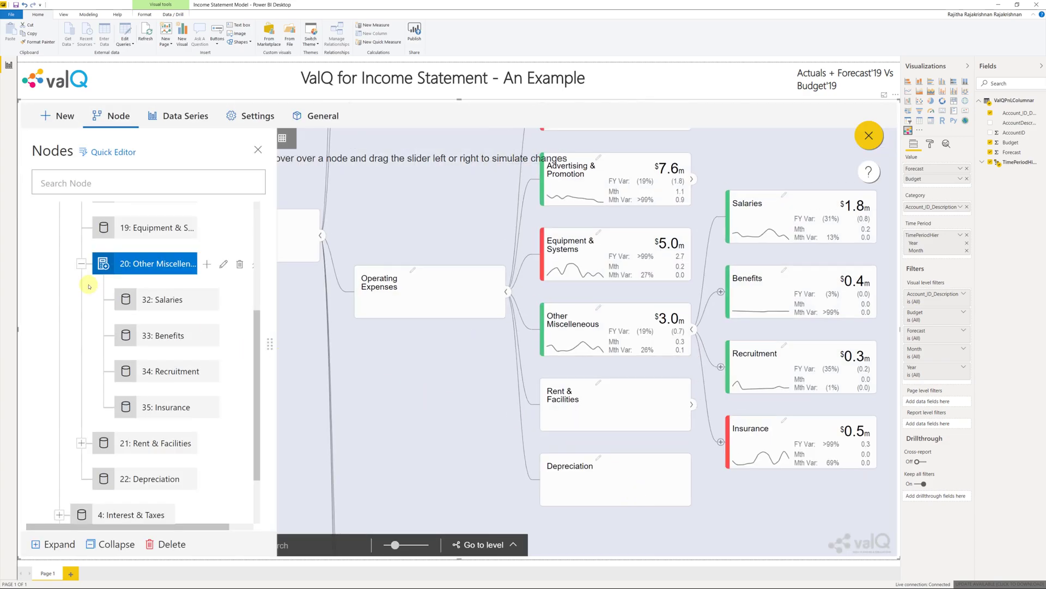
Step: Under Rent & Facilities, map the Power node to source key 10020 (Power) with a Decrease desired trend
{"action": "left_click", "coordinate": [82, 265]}
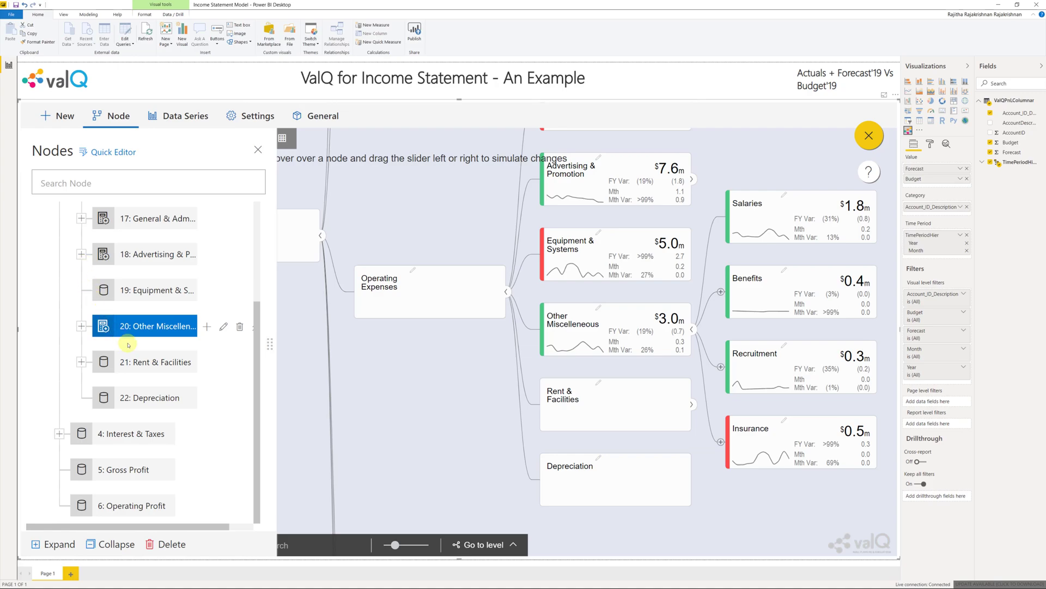
{"action": "left_click", "coordinate": [80, 362]}
{"action": "double_click", "coordinate": [165, 398]}
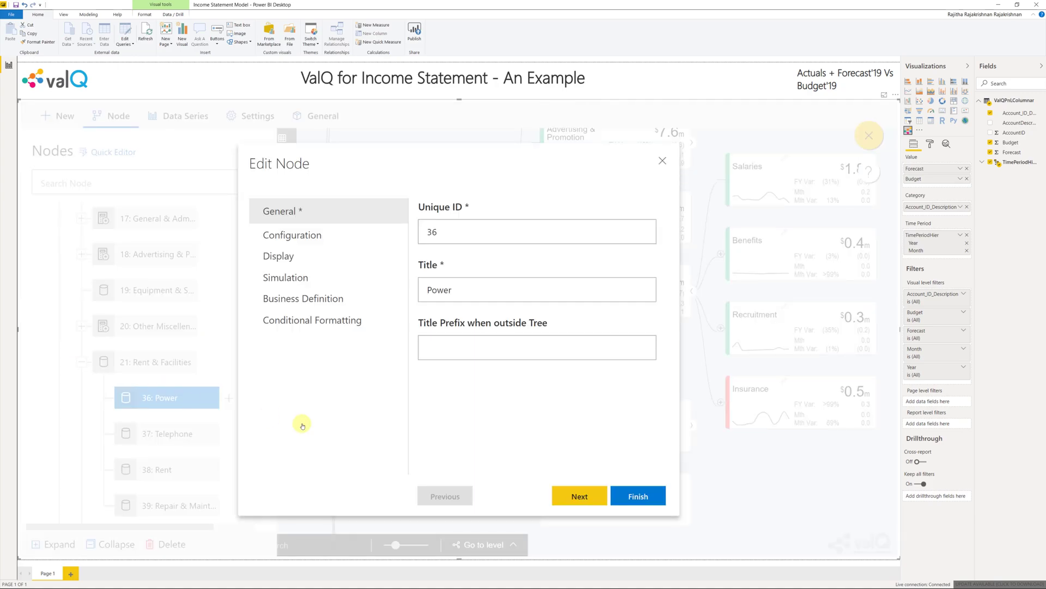
{"action": "left_click", "coordinate": [573, 497]}
{"action": "left_click", "coordinate": [552, 293]}
{"action": "type", "text": "po"}
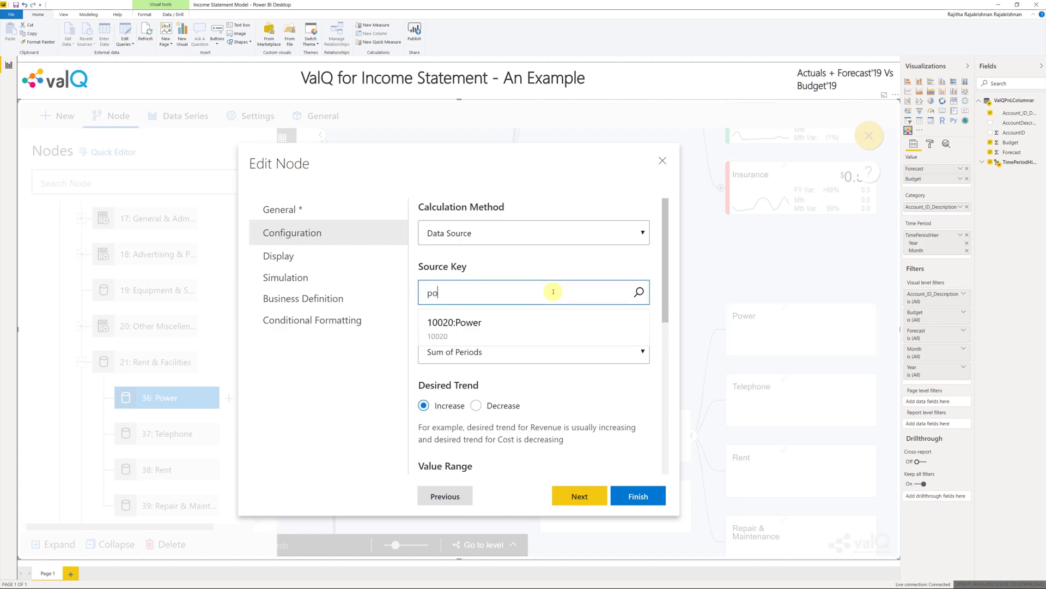
{"action": "left_click", "coordinate": [545, 327]}
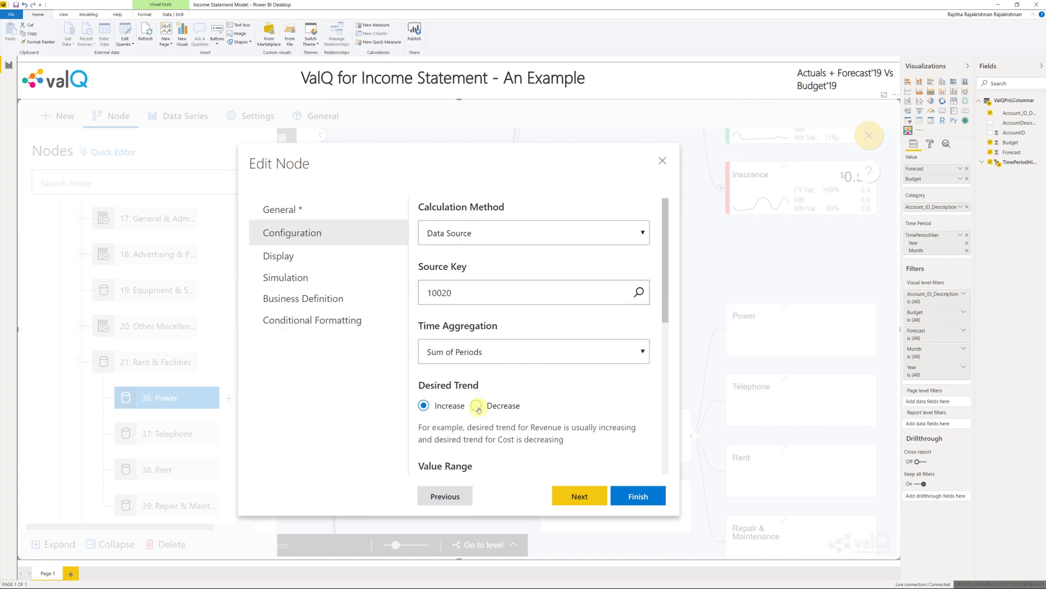
{"action": "scroll", "coordinate": [600, 418], "scroll_direction": "down", "scroll_amount": 6}
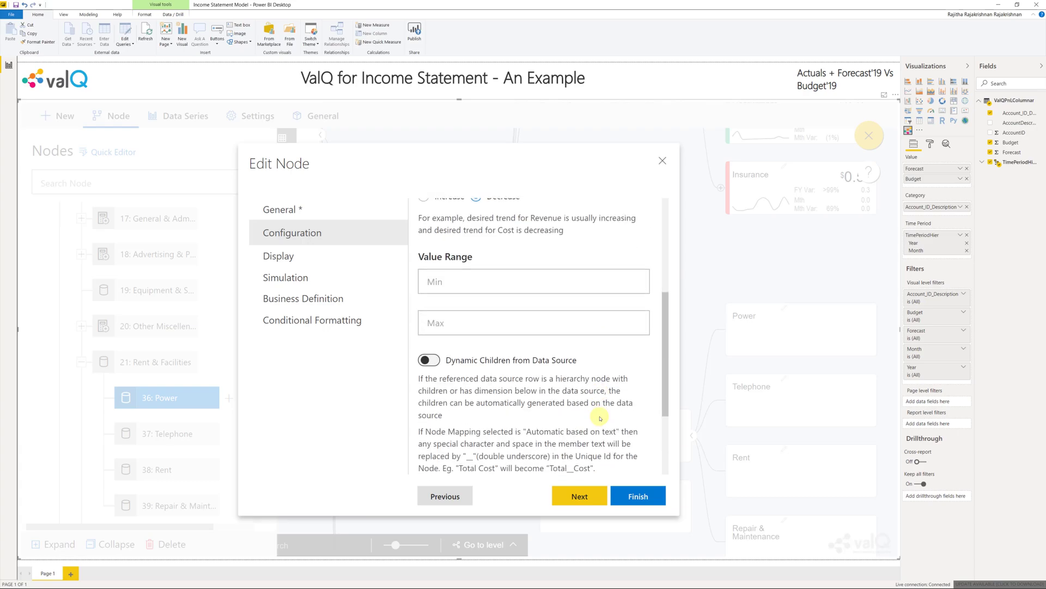
Step: Set the Power node's value prefix to "$" and save the node with its default simulation settings
{"action": "left_click", "coordinate": [580, 496]}
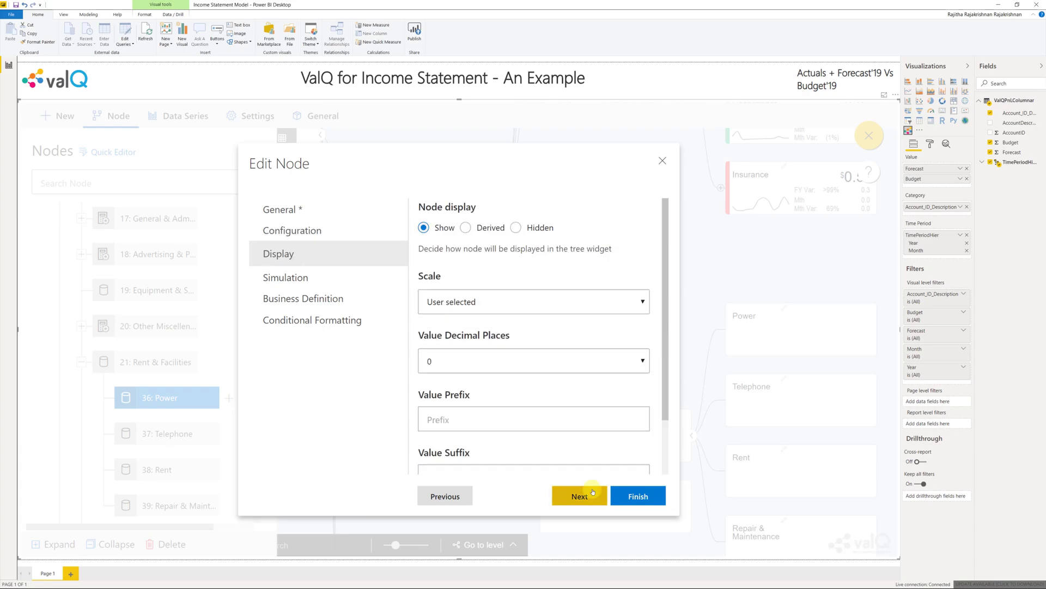
{"action": "left_click", "coordinate": [582, 422]}
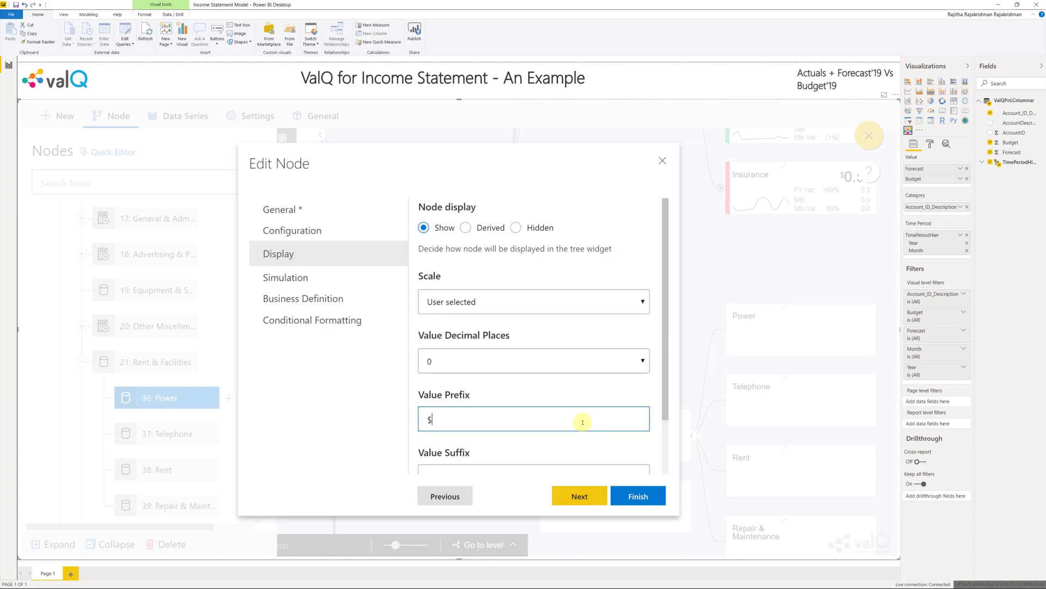
{"action": "type", "text": "$"}
{"action": "scroll", "coordinate": [583, 422], "scroll_direction": "down", "scroll_amount": 2}
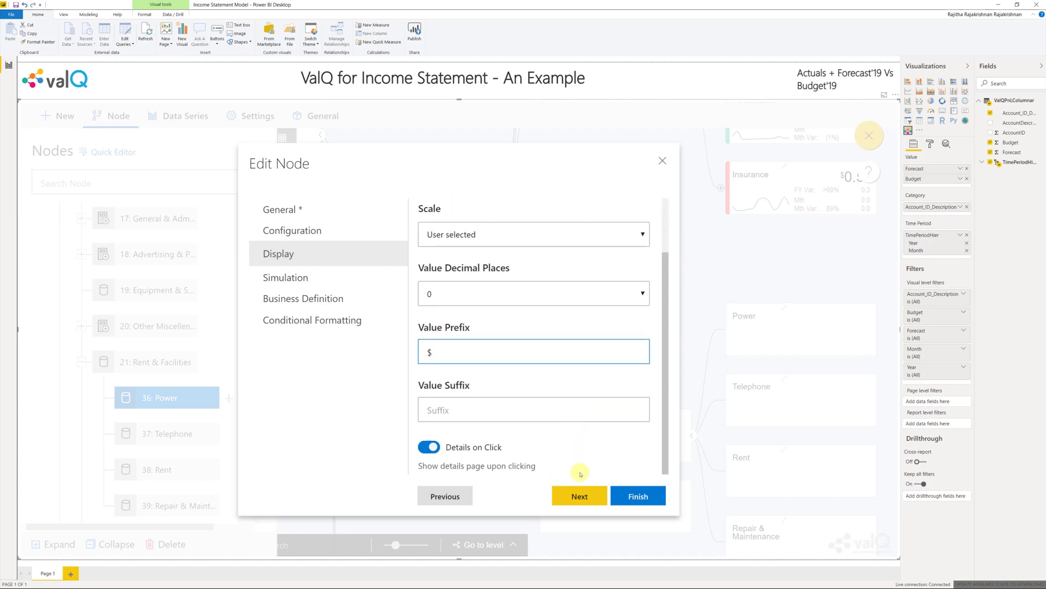
{"action": "left_click", "coordinate": [579, 496]}
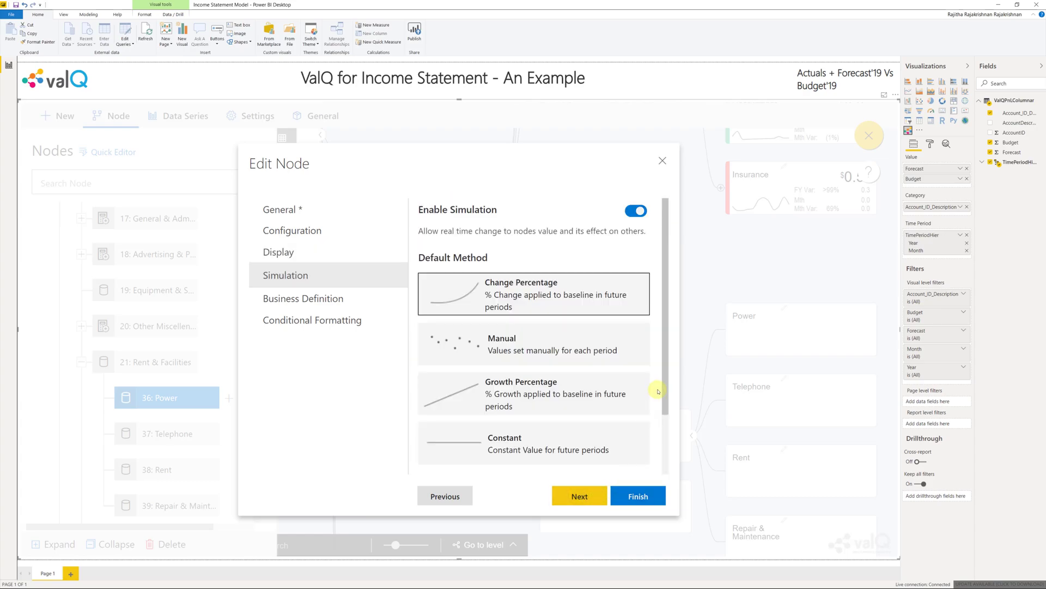
{"action": "left_click", "coordinate": [648, 496]}
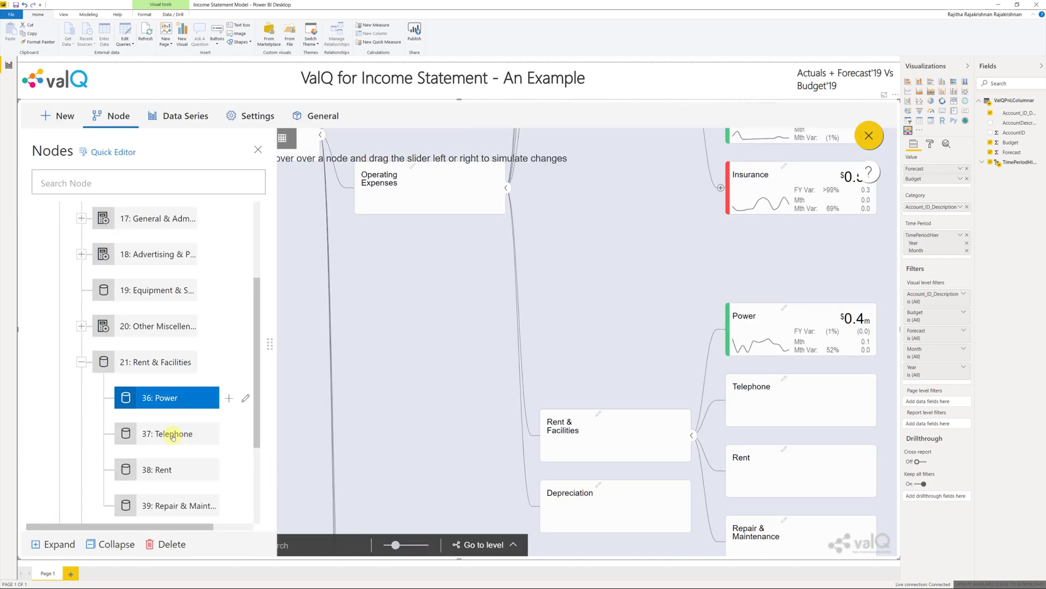
Step: Edit the Telephone node to map it to source key 10021 (Telephone) with a Decrease desired trend
{"action": "double_click", "coordinate": [172, 436]}
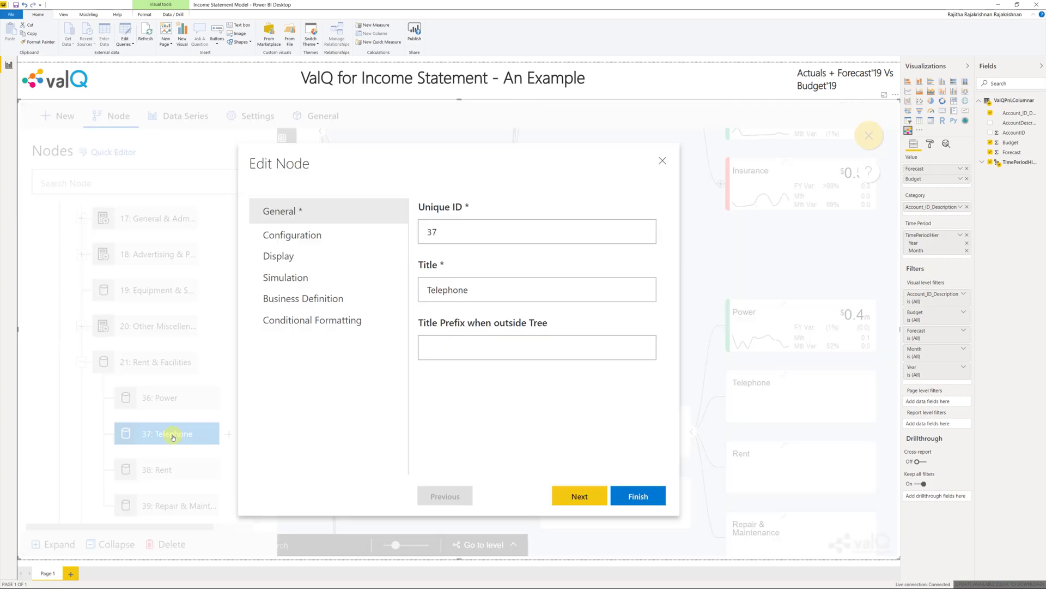
{"action": "left_click", "coordinate": [579, 497]}
{"action": "left_click", "coordinate": [569, 289]}
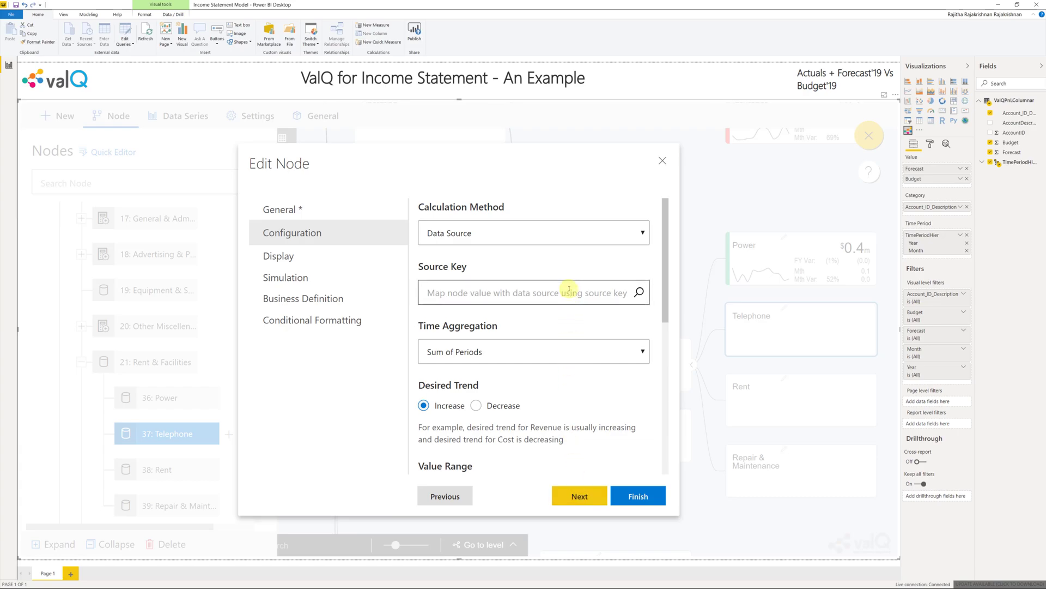
{"action": "type", "text": "tele"}
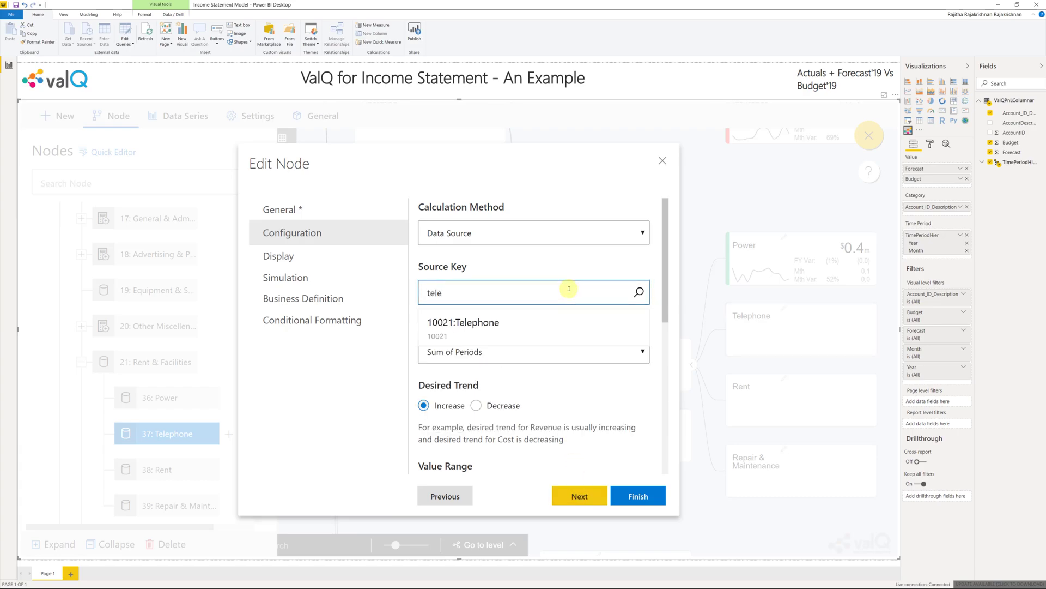
{"action": "left_click", "coordinate": [560, 325]}
{"action": "left_click", "coordinate": [475, 405]}
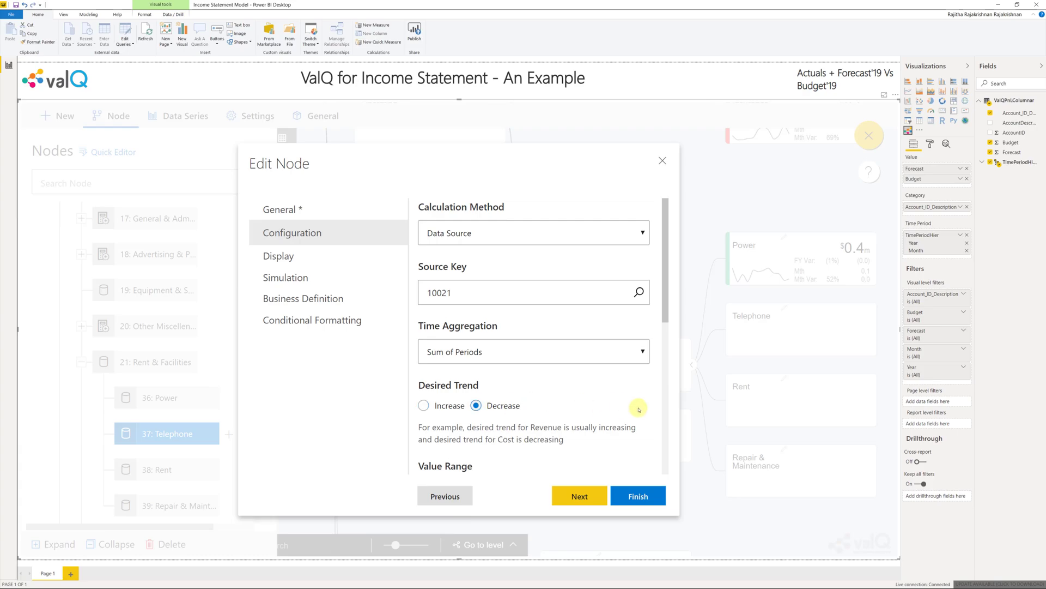
{"action": "scroll", "coordinate": [645, 410], "scroll_direction": "down", "scroll_amount": 10}
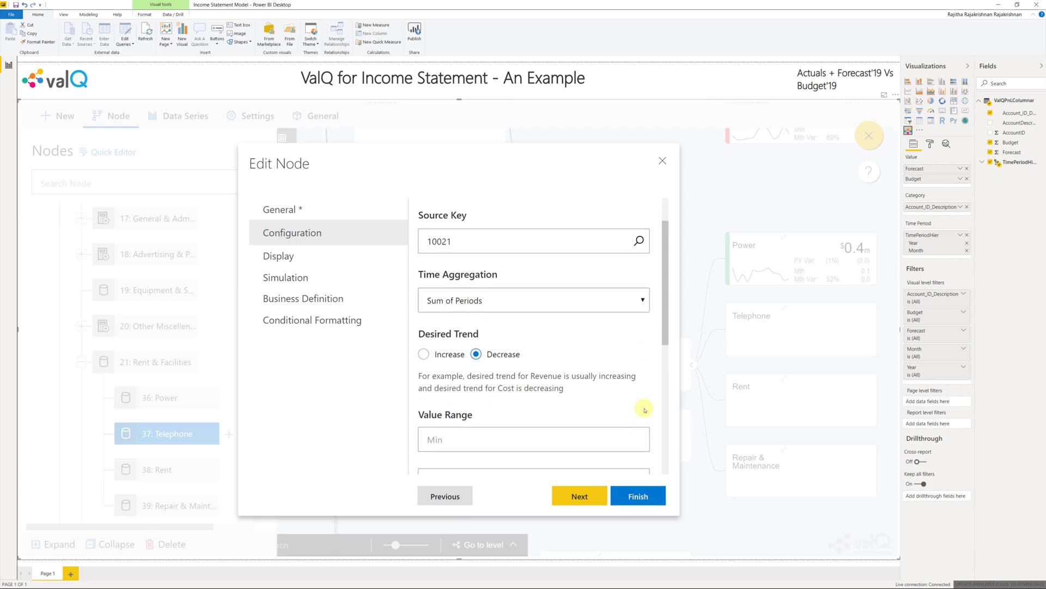
Step: Set the Telephone node's value prefix to "$" and save the node with its default simulation settings
{"action": "left_click", "coordinate": [593, 492]}
{"action": "left_click", "coordinate": [587, 425]}
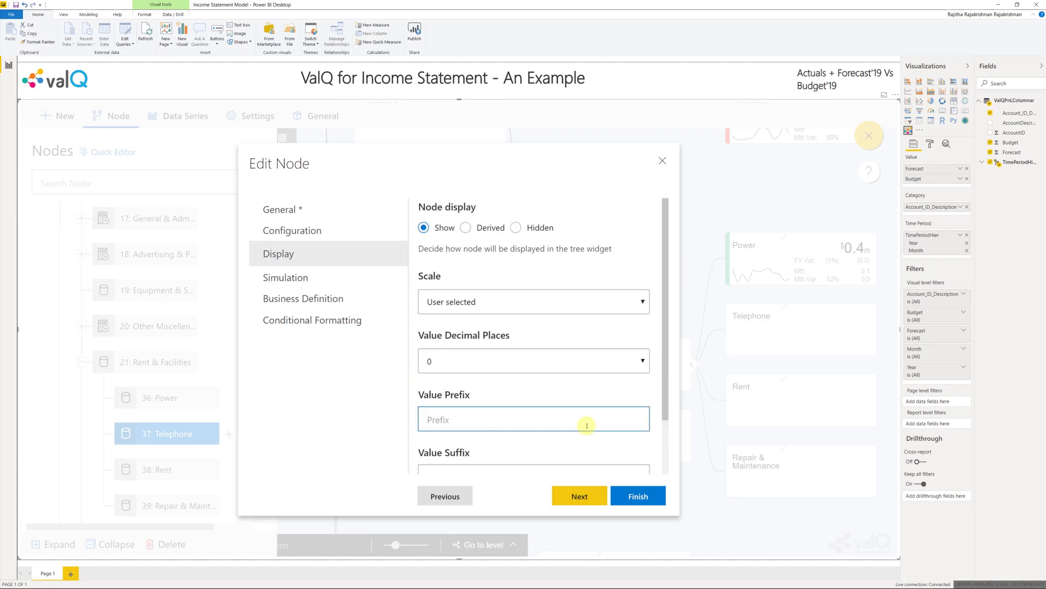
{"action": "type", "text": "$"}
{"action": "scroll", "coordinate": [586, 424], "scroll_direction": "down", "scroll_amount": 3}
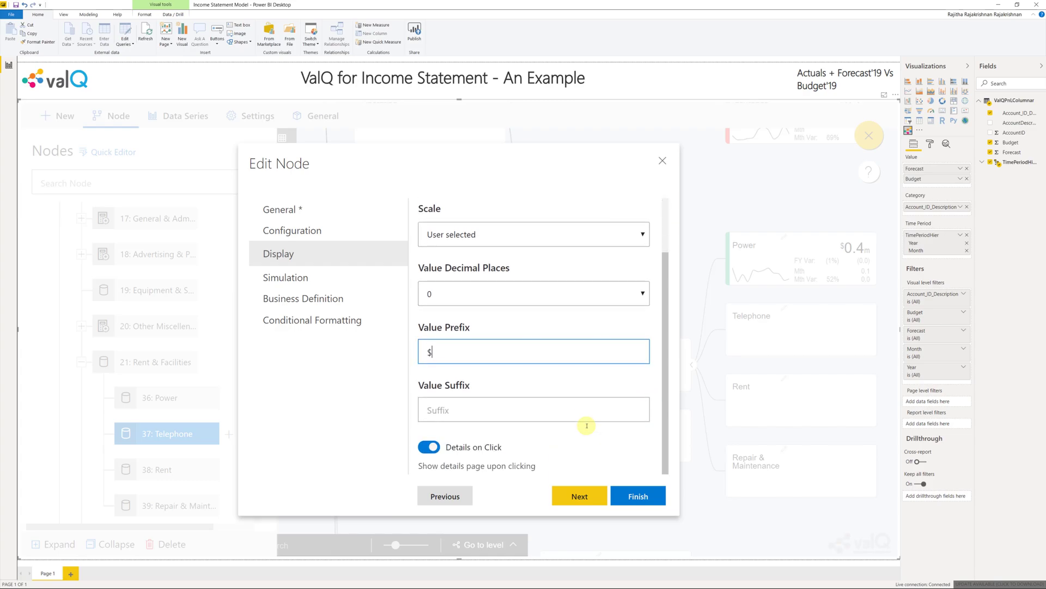
{"action": "left_click", "coordinate": [568, 498]}
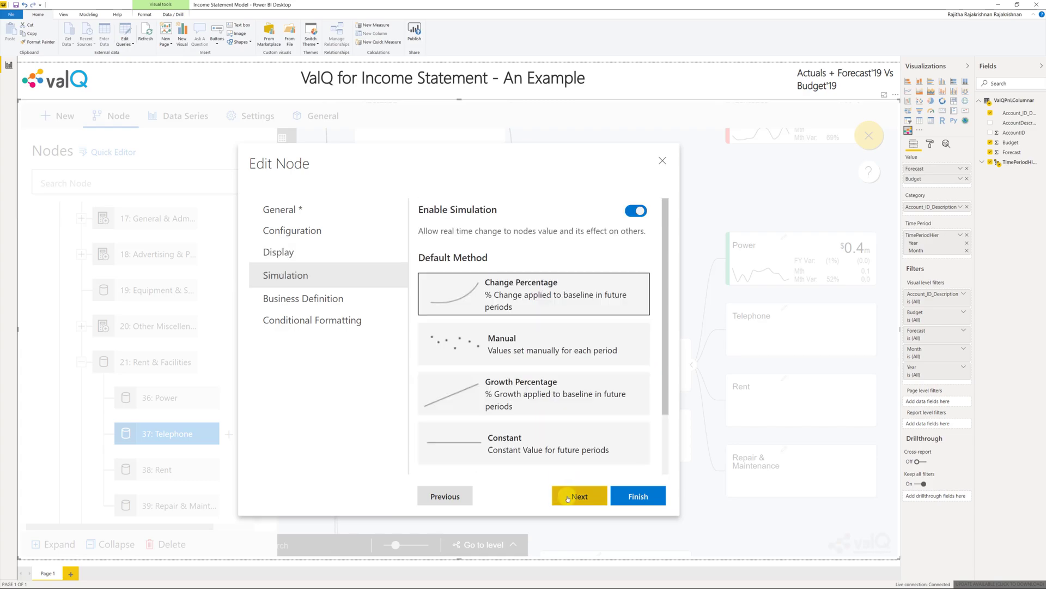
{"action": "left_click", "coordinate": [631, 496]}
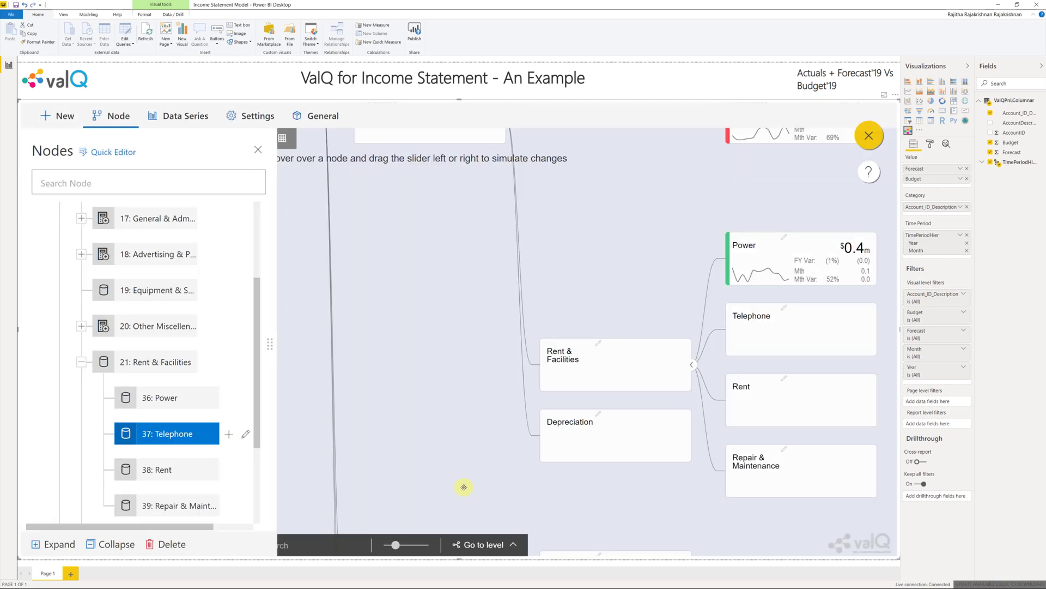
Step: Edit the Rent node to map it to source key 10022 (Rent) with a Decrease desired trend
{"action": "left_click", "coordinate": [178, 471]}
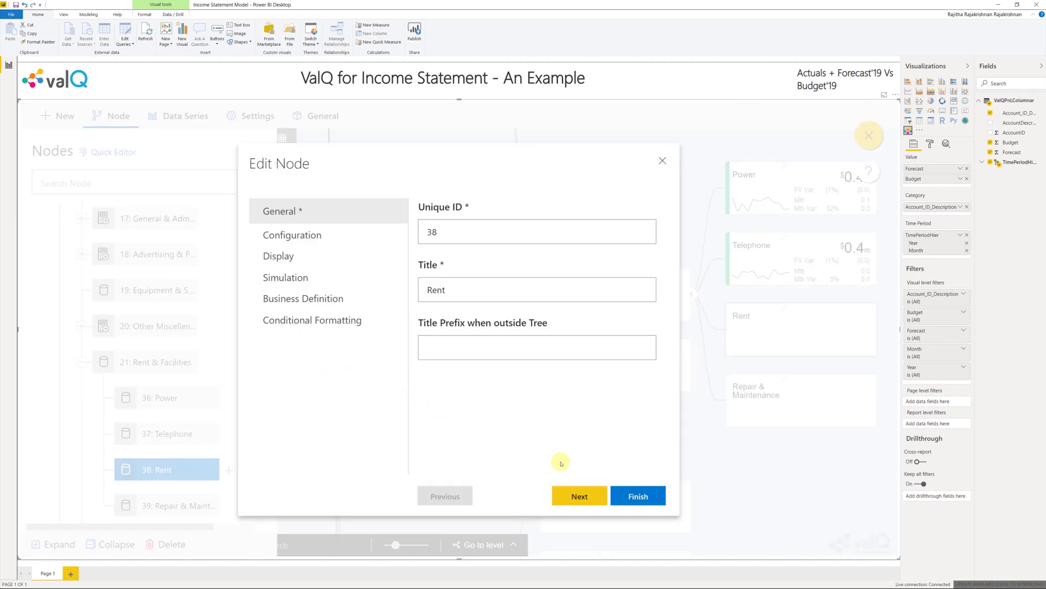
{"action": "left_click", "coordinate": [586, 499]}
{"action": "left_click", "coordinate": [566, 293]}
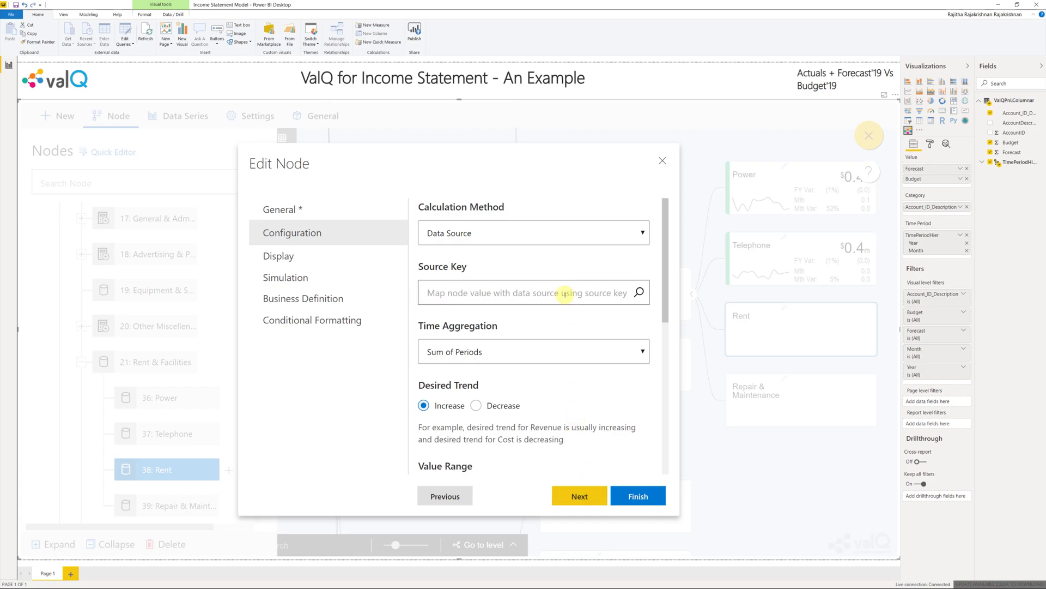
{"action": "type", "text": "ren"}
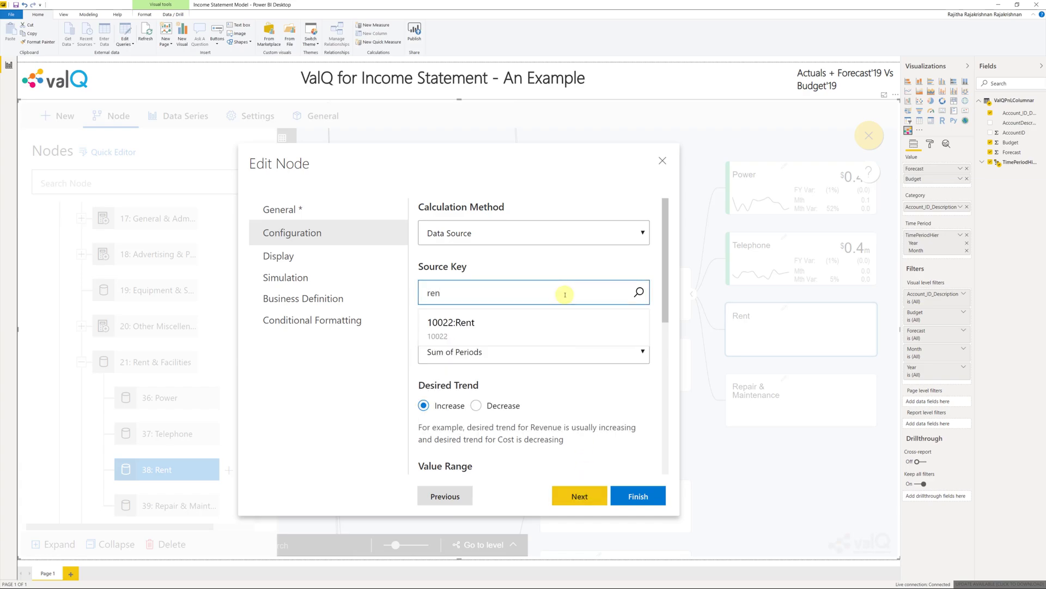
{"action": "left_click", "coordinate": [562, 313]}
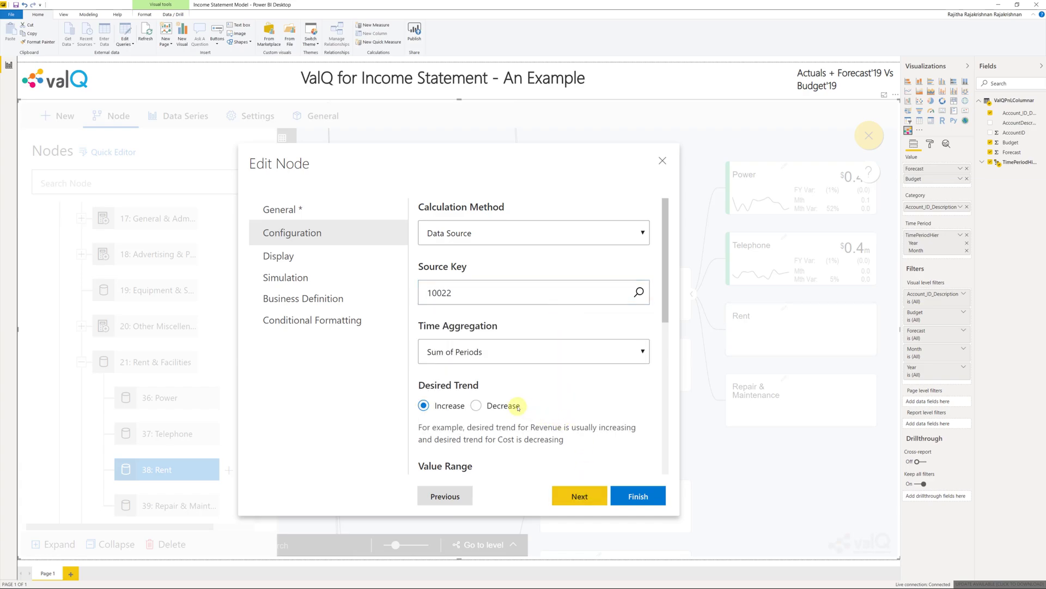
{"action": "left_click", "coordinate": [476, 405]}
{"action": "scroll", "coordinate": [602, 417], "scroll_direction": "down", "scroll_amount": 4}
{"action": "scroll", "coordinate": [604, 418], "scroll_direction": "down", "scroll_amount": 3}
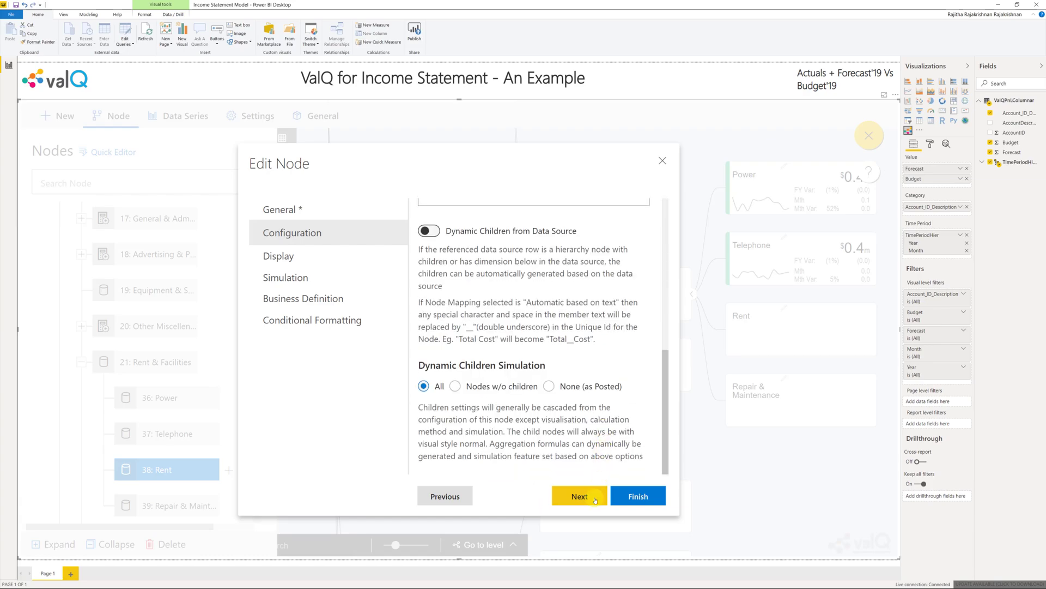
Step: Add a "$" value prefix to the Rent node and save it, keeping the default simulation settings
{"action": "left_click", "coordinate": [591, 496]}
{"action": "left_click", "coordinate": [589, 421]}
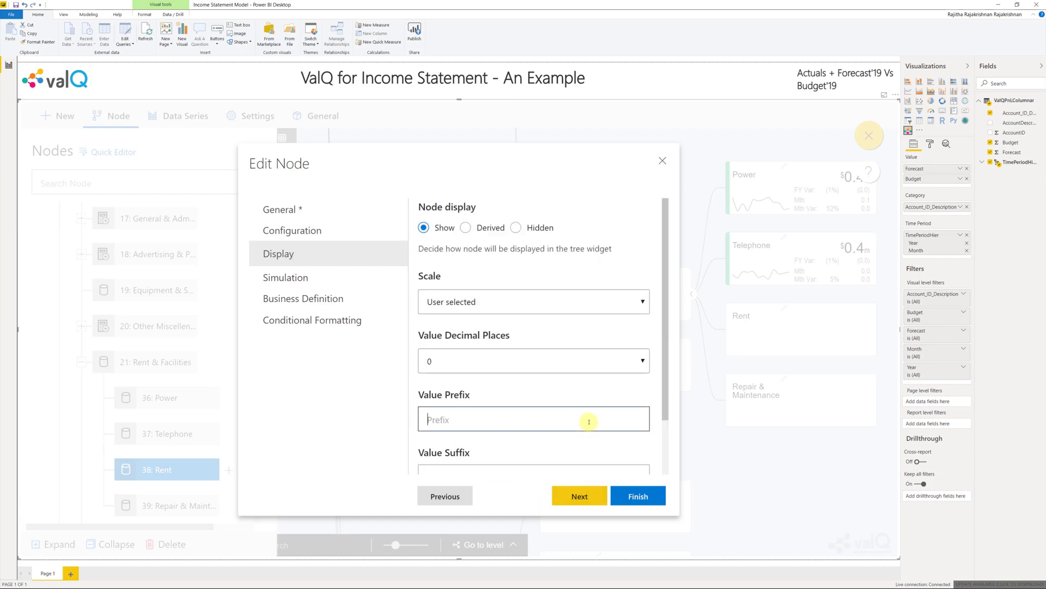
{"action": "type", "text": "$"}
{"action": "scroll", "coordinate": [589, 422], "scroll_direction": "down", "scroll_amount": 3}
{"action": "left_click", "coordinate": [587, 496]}
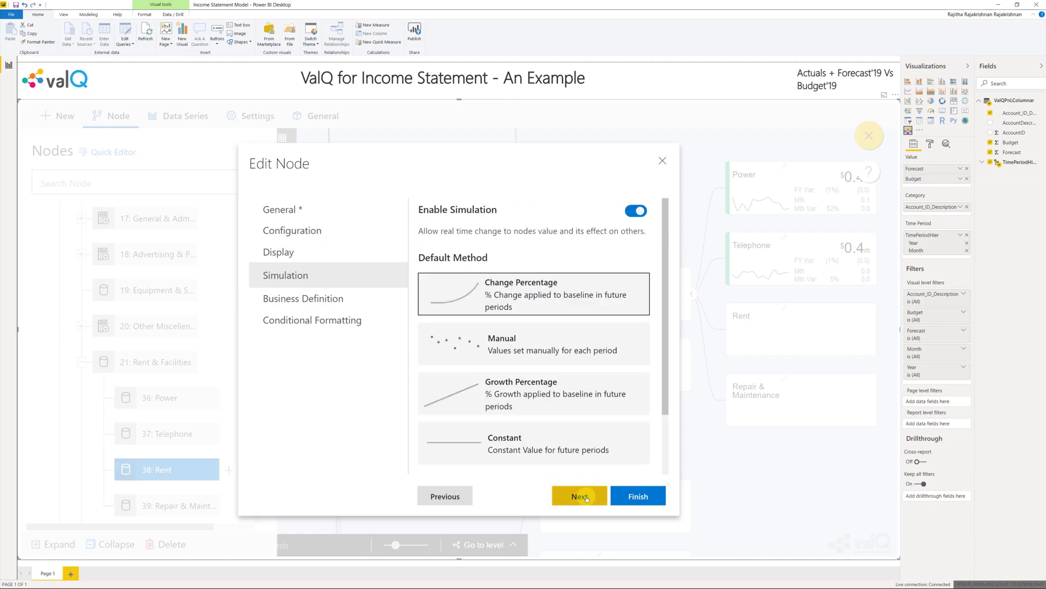
{"action": "left_click", "coordinate": [642, 493]}
Step: Map the Repair & Maintenance node to source key 10023 (Repair and Maintenance) and set its desired trend to Decrease
{"action": "double_click", "coordinate": [196, 506]}
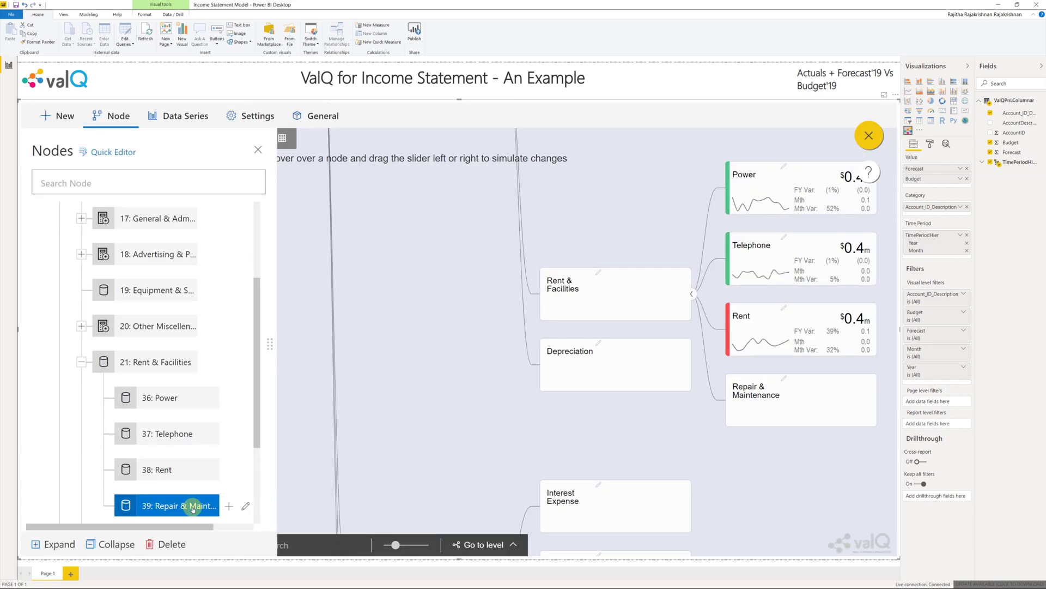
{"action": "left_click", "coordinate": [579, 496]}
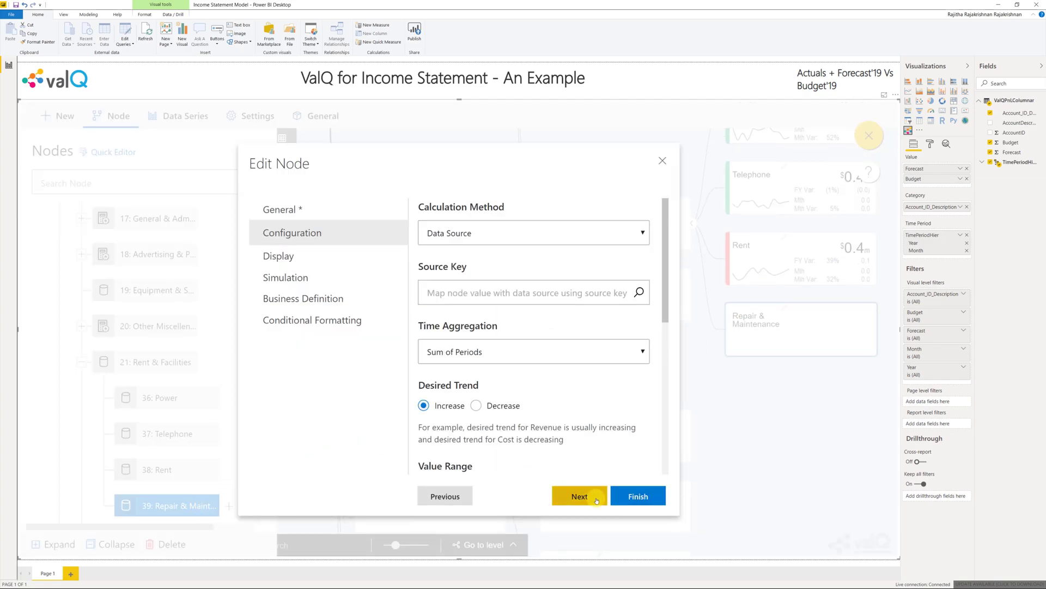
{"action": "left_click", "coordinate": [559, 297]}
{"action": "type", "text": "rep"}
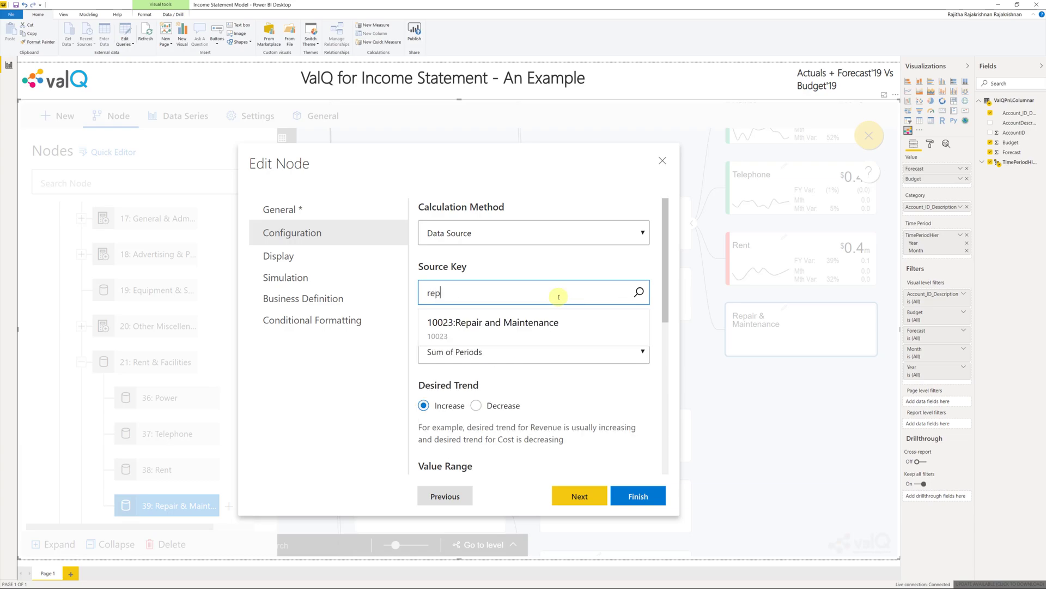
{"action": "left_click", "coordinate": [483, 322]}
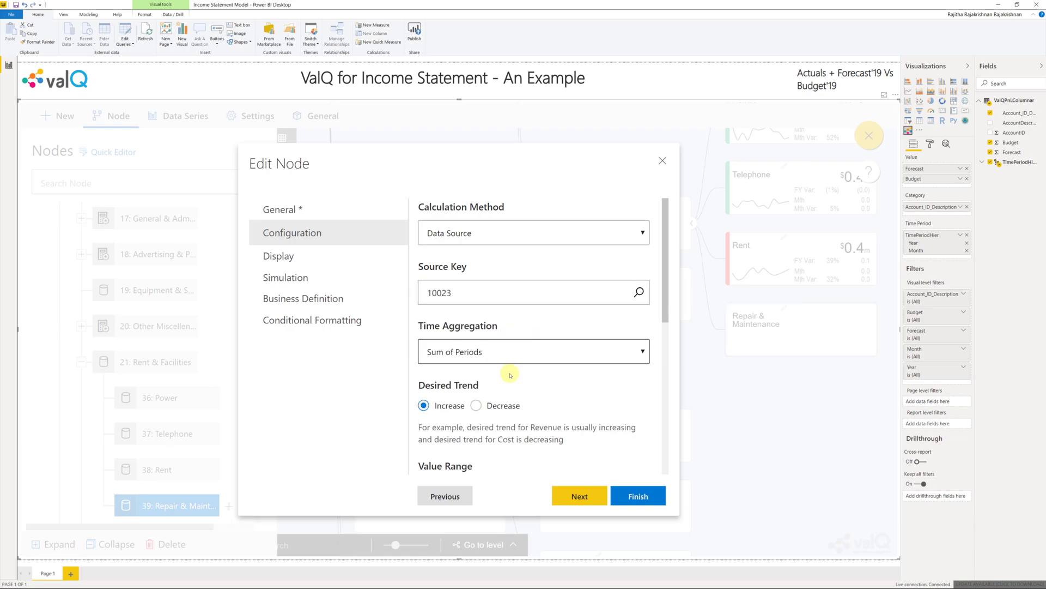
{"action": "left_click", "coordinate": [476, 405]}
{"action": "scroll", "coordinate": [626, 411], "scroll_direction": "down", "scroll_amount": 6}
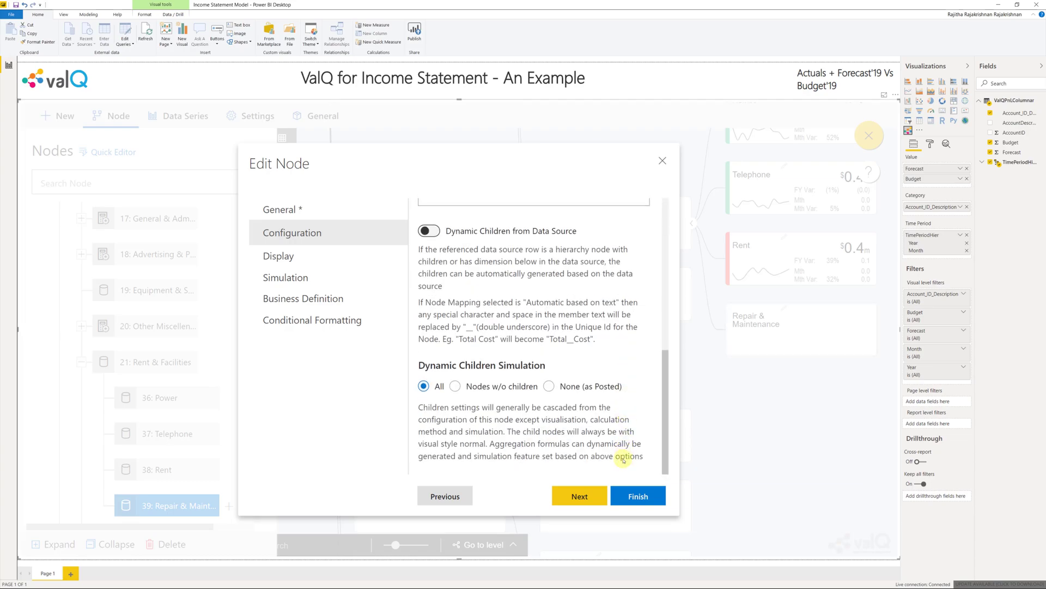
Step: Give the Repair & Maintenance node a "$" value prefix and save it with the default simulation settings
{"action": "left_click", "coordinate": [593, 499]}
{"action": "left_click", "coordinate": [592, 418]}
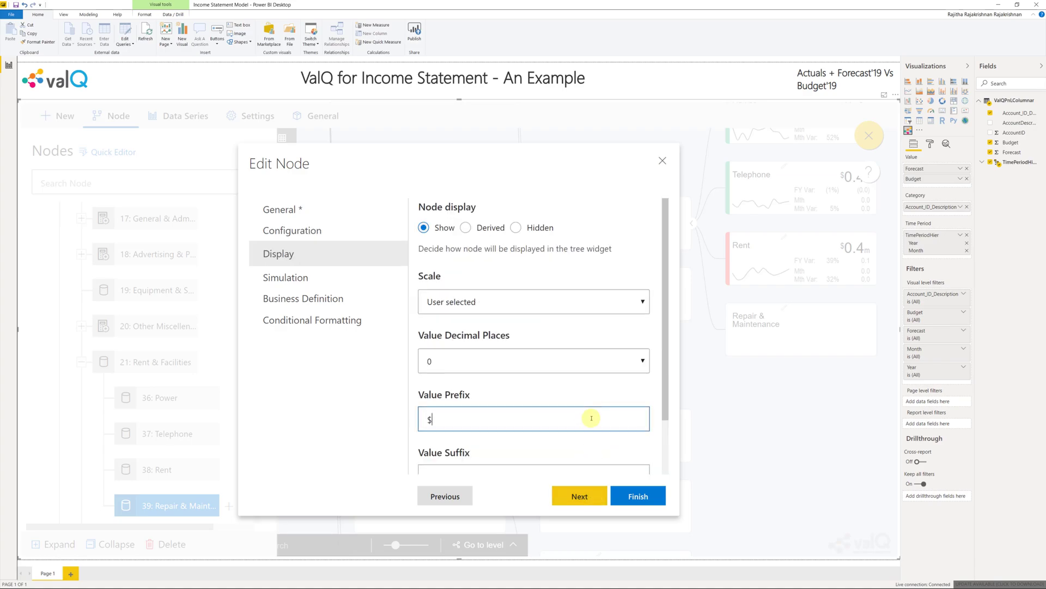
{"action": "scroll", "coordinate": [591, 418], "scroll_direction": "down", "scroll_amount": 3}
{"action": "left_click", "coordinate": [576, 494]}
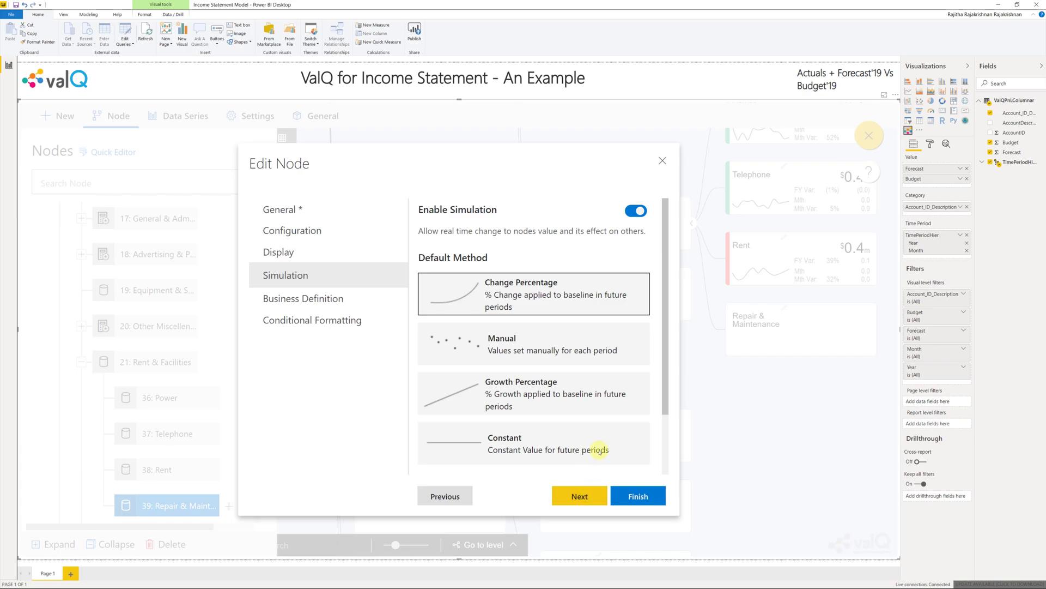
{"action": "left_click", "coordinate": [636, 495]}
Step: Edit the parent Rent & Facilities node to use the Sum Children (a+b+c+...) calculation method with a Decrease desired trend
{"action": "scroll", "coordinate": [175, 376], "scroll_direction": "down", "scroll_amount": 1}
{"action": "left_click", "coordinate": [175, 301]}
{"action": "left_click", "coordinate": [223, 293]}
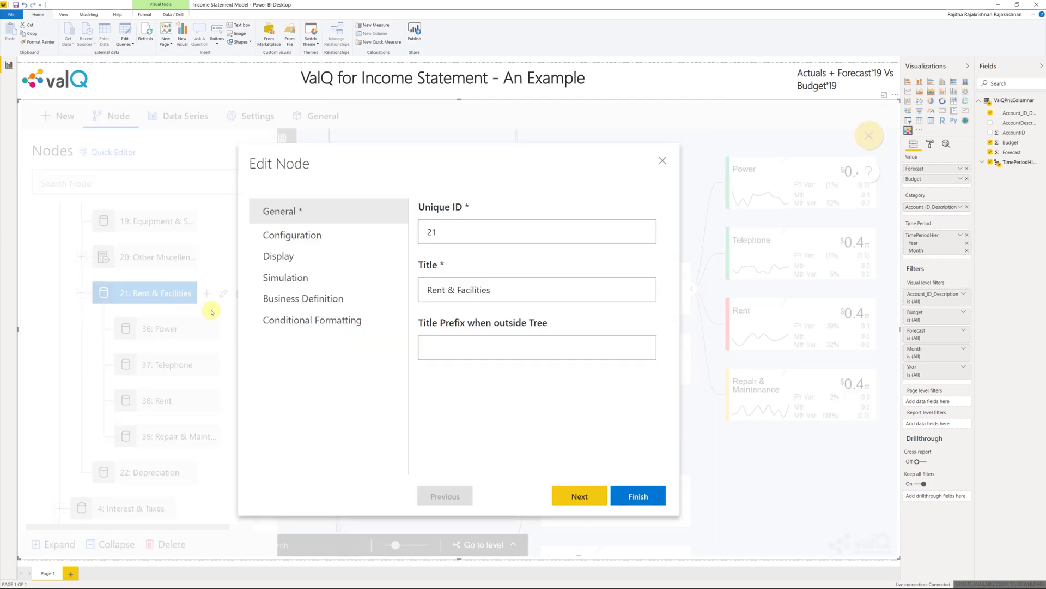
{"action": "left_click", "coordinate": [580, 495]}
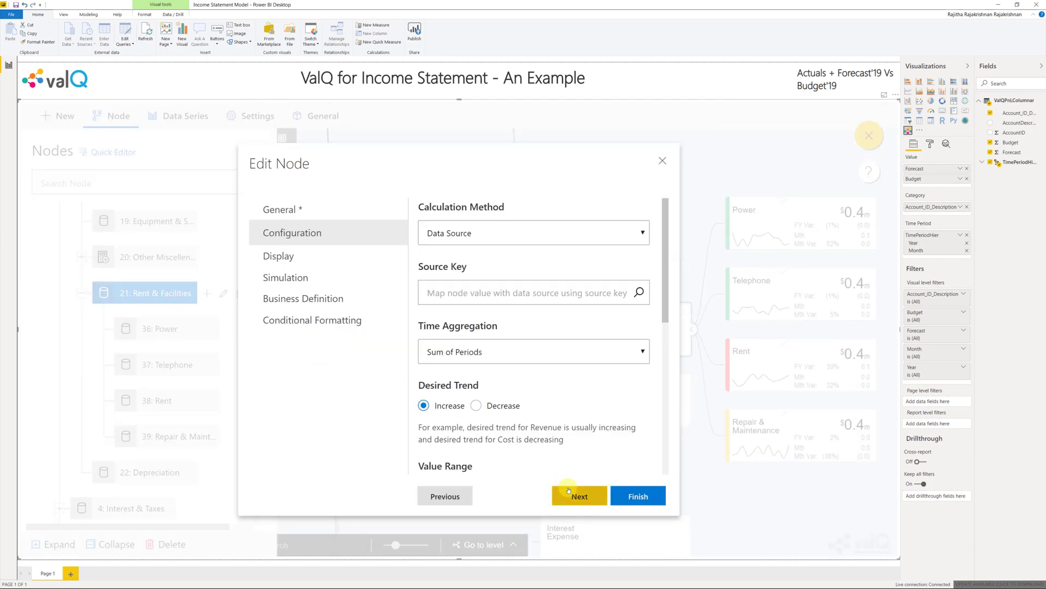
{"action": "left_click", "coordinate": [534, 235]}
{"action": "key", "text": "Down"}
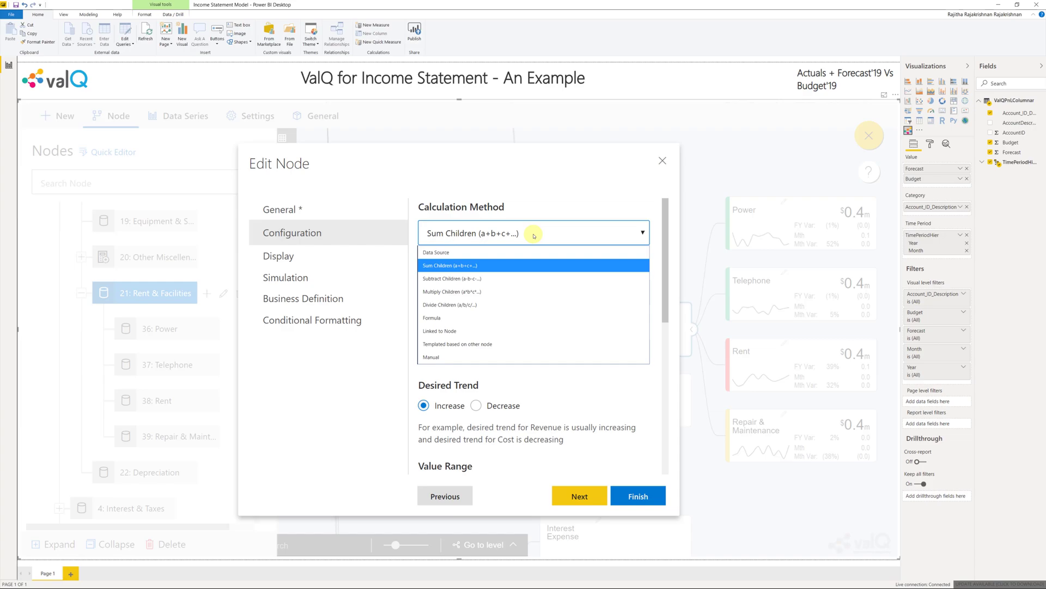
{"action": "key", "text": "Return"}
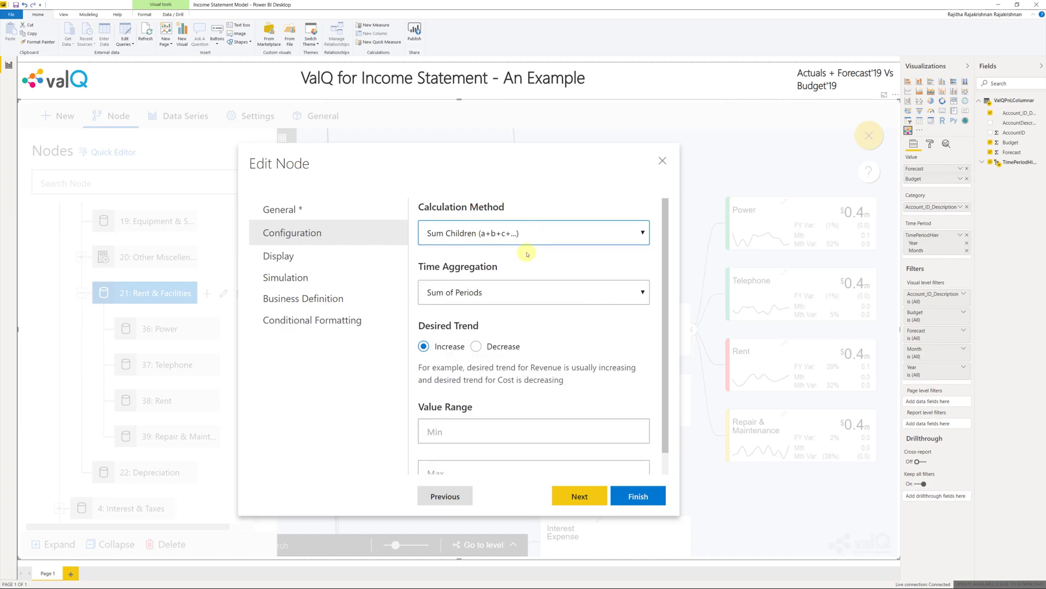
{"action": "left_click", "coordinate": [476, 347]}
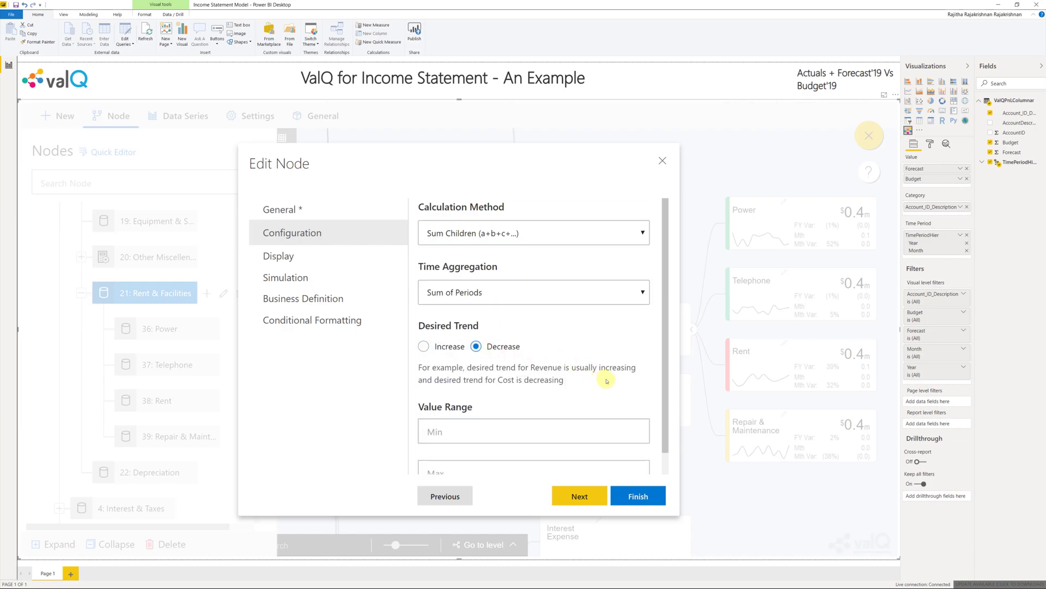
{"action": "scroll", "coordinate": [605, 380], "scroll_direction": "down", "scroll_amount": 1}
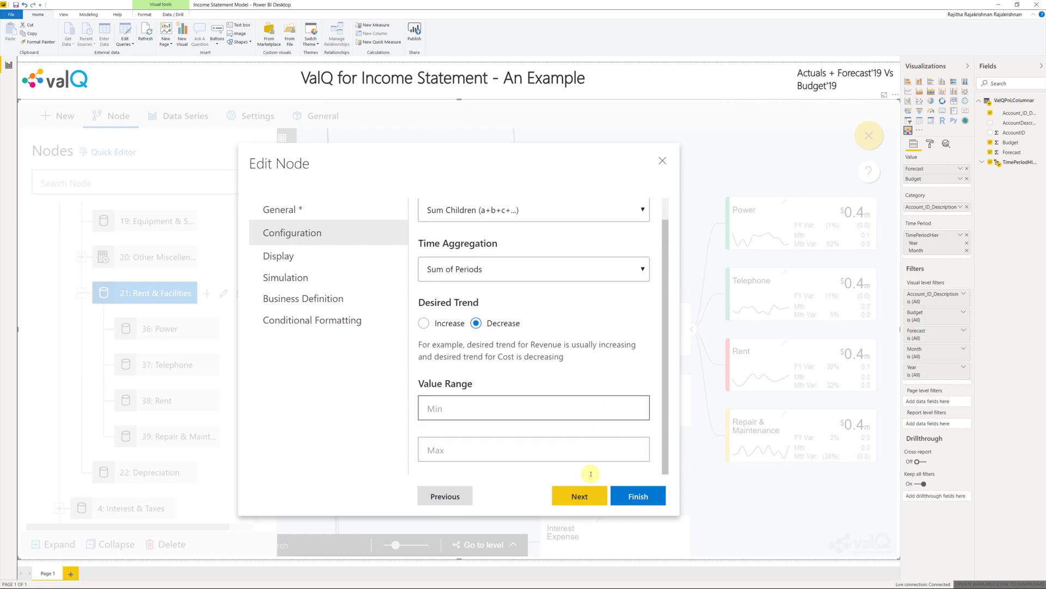
Step: Set the Rent & Facilities node's value prefix to "$" and save the node, leaving its simulation settings at default
{"action": "left_click", "coordinate": [580, 496]}
{"action": "left_click", "coordinate": [584, 422]}
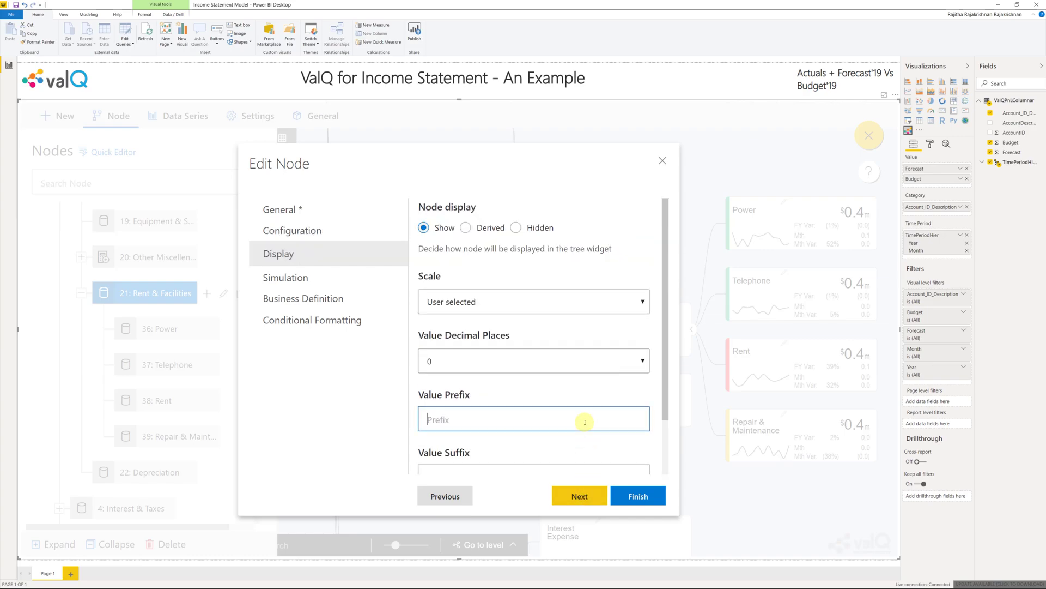
{"action": "scroll", "coordinate": [583, 417], "scroll_direction": "down", "scroll_amount": 2}
{"action": "left_click", "coordinate": [581, 495]}
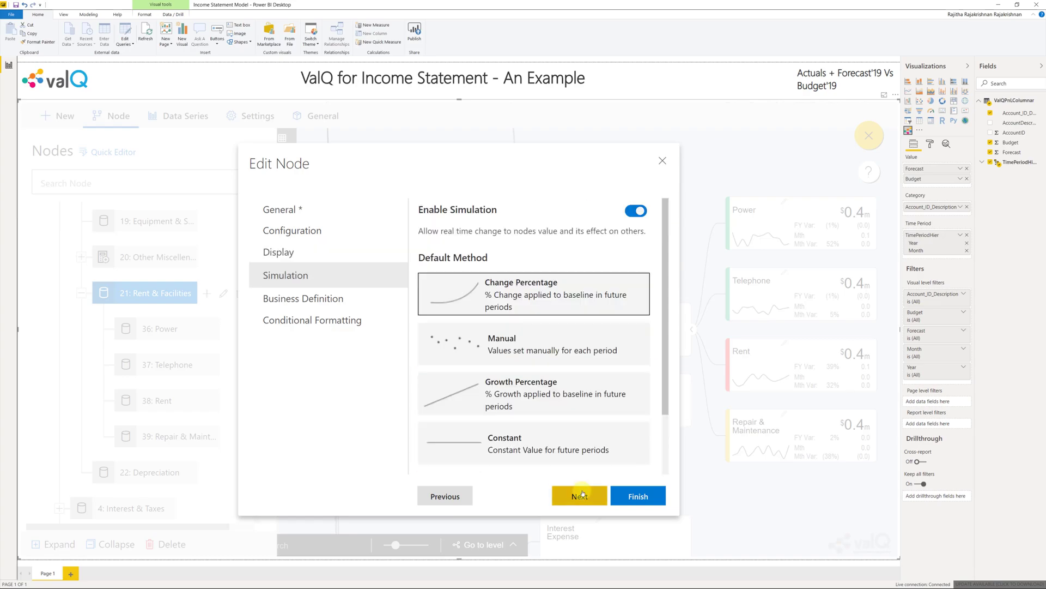
{"action": "left_click", "coordinate": [632, 494]}
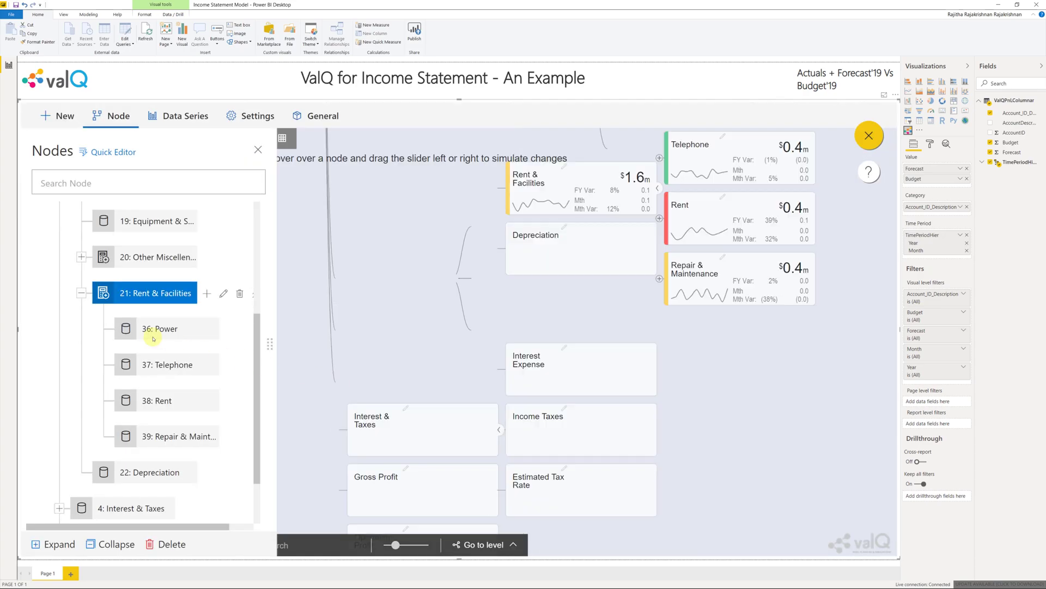
Step: Collapse the Rent & Facilities branch and map the Depreciation node to source key 10024 with a Decrease desired trend
{"action": "left_click", "coordinate": [79, 295]}
{"action": "left_click", "coordinate": [150, 397]}
{"action": "left_click", "coordinate": [223, 397]}
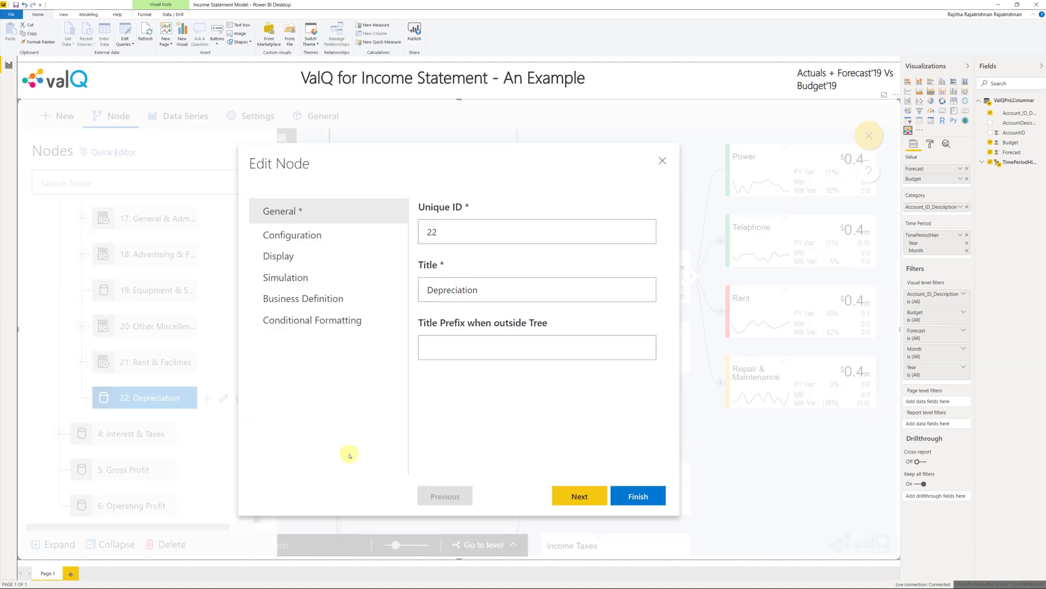
{"action": "left_click", "coordinate": [579, 495]}
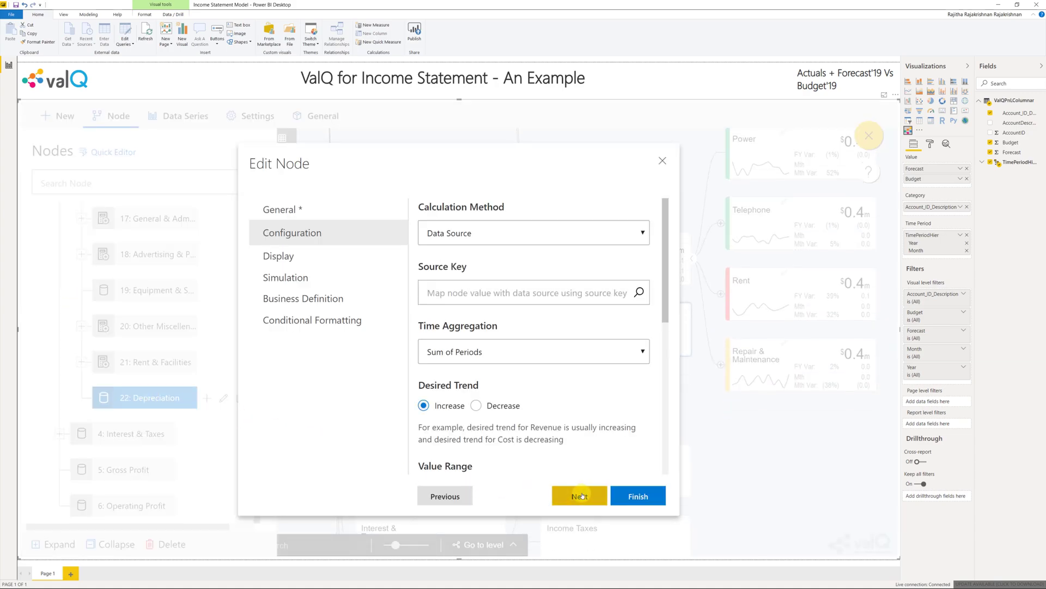
{"action": "left_click", "coordinate": [569, 295]}
{"action": "type", "text": "depre"}
{"action": "left_click", "coordinate": [560, 321]}
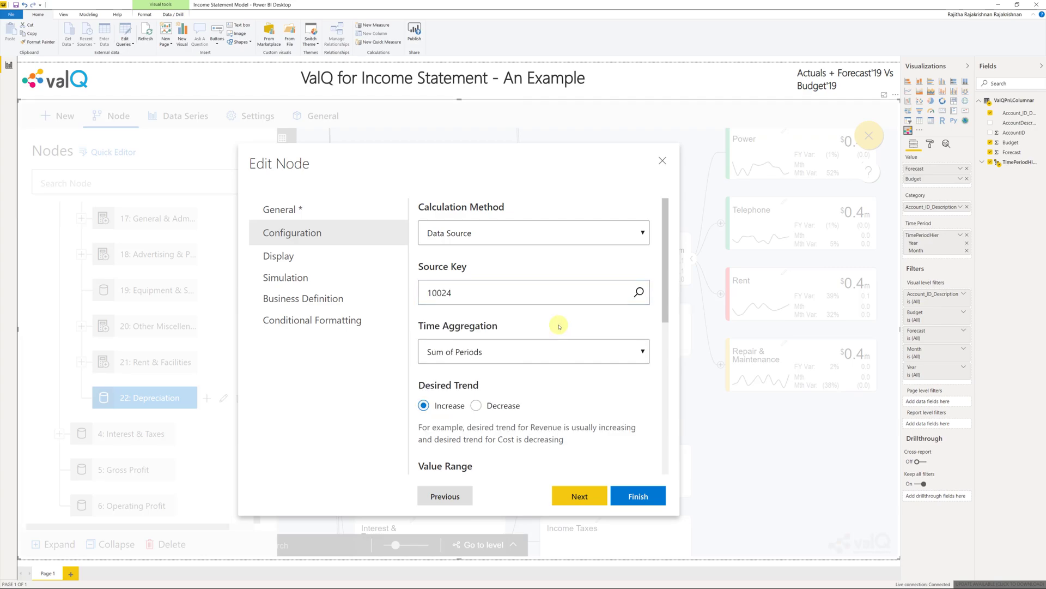
{"action": "left_click", "coordinate": [475, 406]}
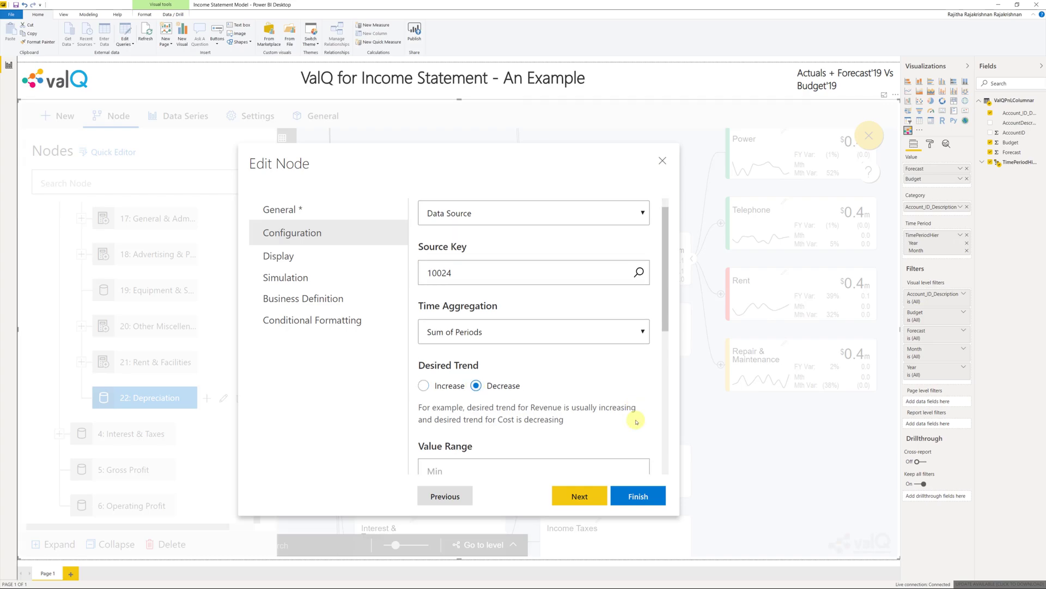
{"action": "scroll", "coordinate": [626, 420], "scroll_direction": "down", "scroll_amount": 10}
Step: Add a "$" value prefix to the Depreciation node and save it with the default simulation settings
{"action": "left_click", "coordinate": [577, 495]}
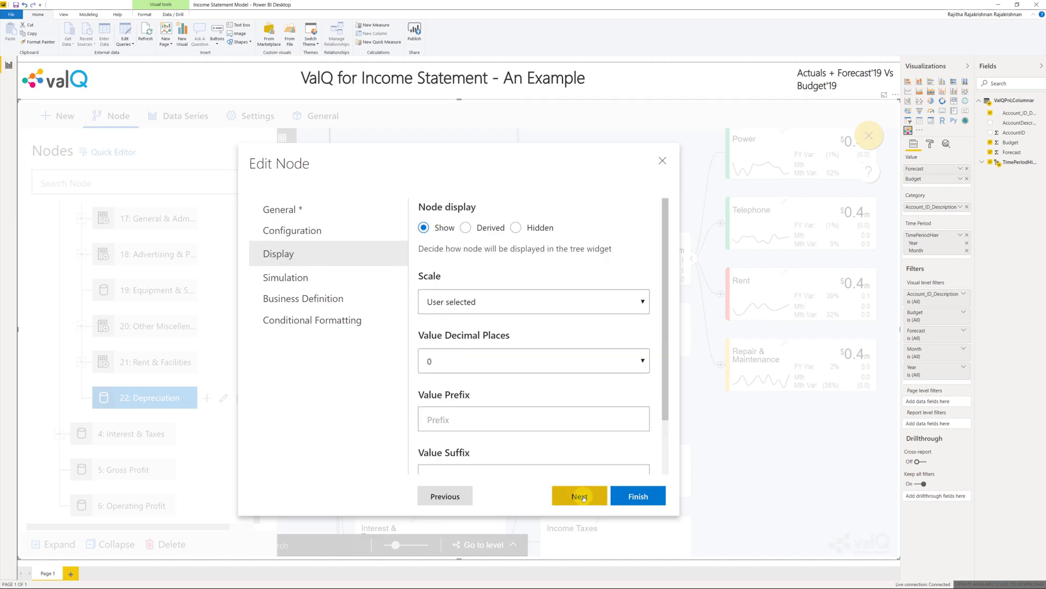
{"action": "left_click", "coordinate": [576, 419]}
{"action": "type", "text": "$"}
{"action": "scroll", "coordinate": [573, 417], "scroll_direction": "down", "scroll_amount": 3}
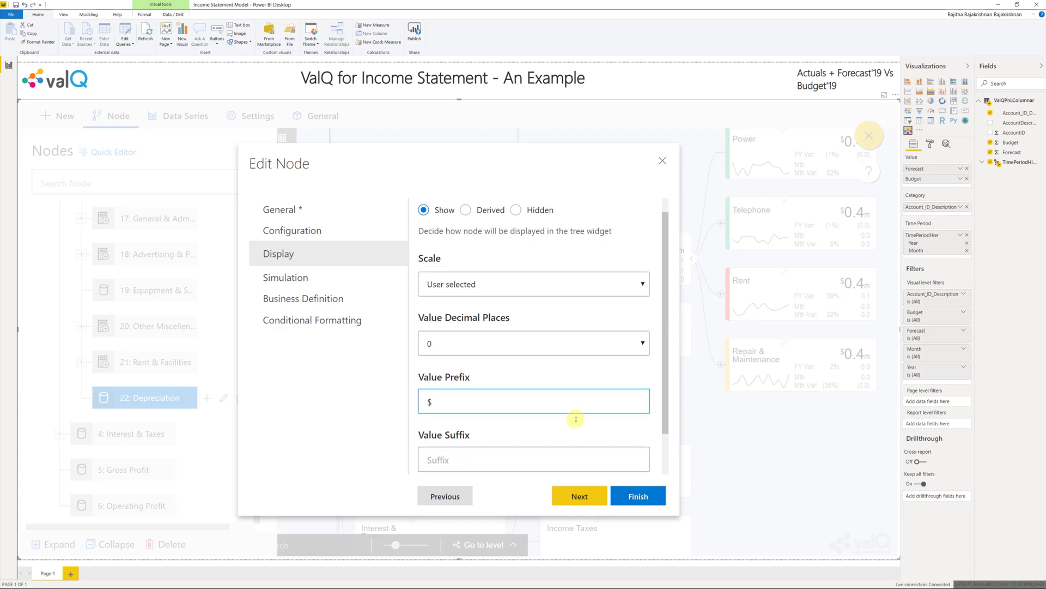
{"action": "left_click", "coordinate": [577, 495]}
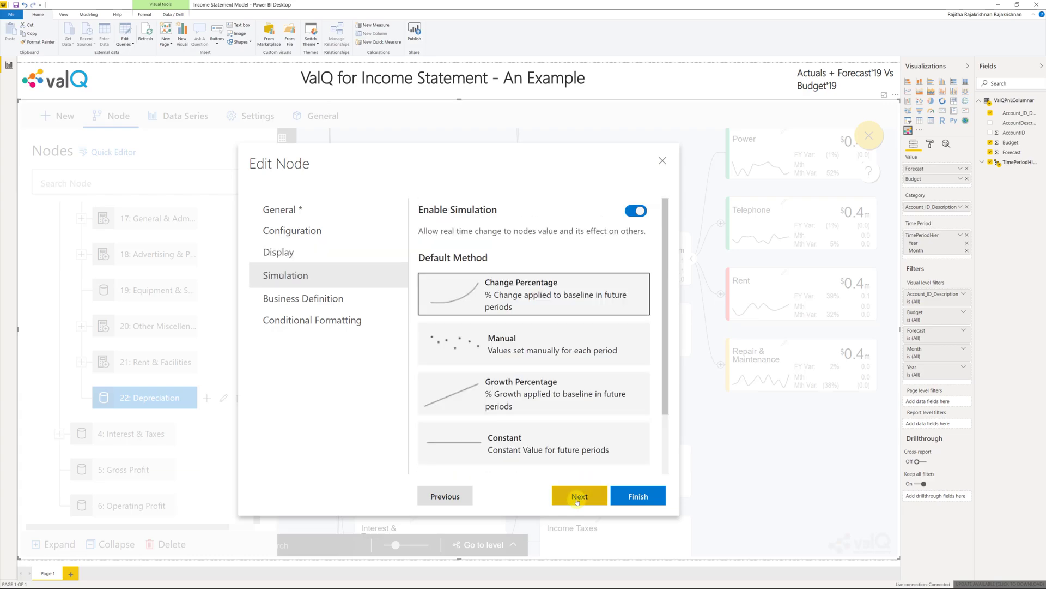
{"action": "left_click", "coordinate": [637, 495]}
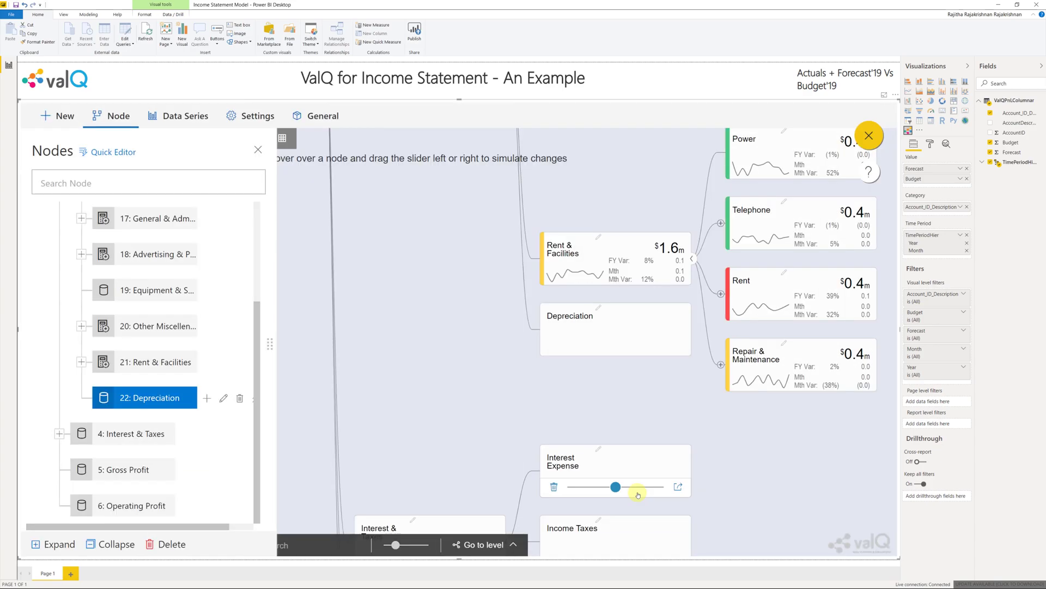
Step: Collapse the Operating Expenses branch in the node list and show the value tree at level 2 with Operating Expenses expanded
{"action": "scroll", "coordinate": [135, 364], "scroll_direction": "up", "scroll_amount": 3}
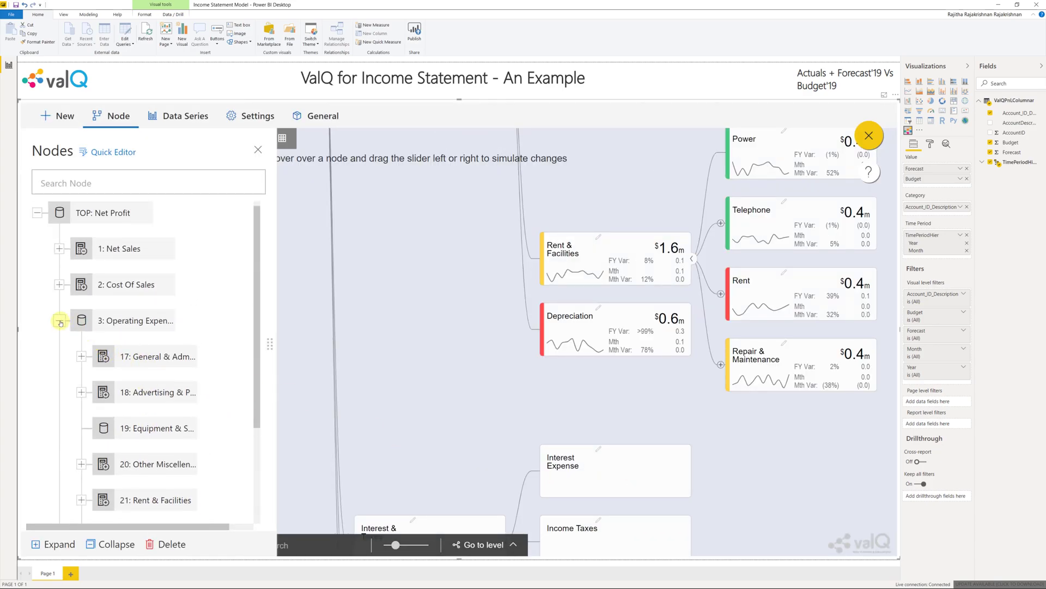
{"action": "left_click", "coordinate": [60, 321]}
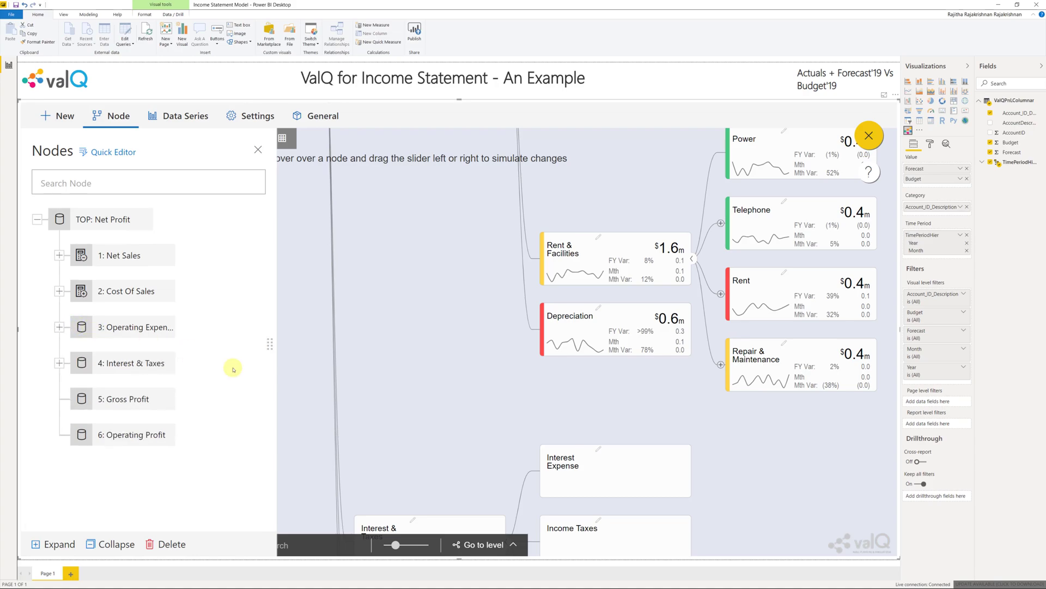
{"action": "left_click", "coordinate": [476, 539]}
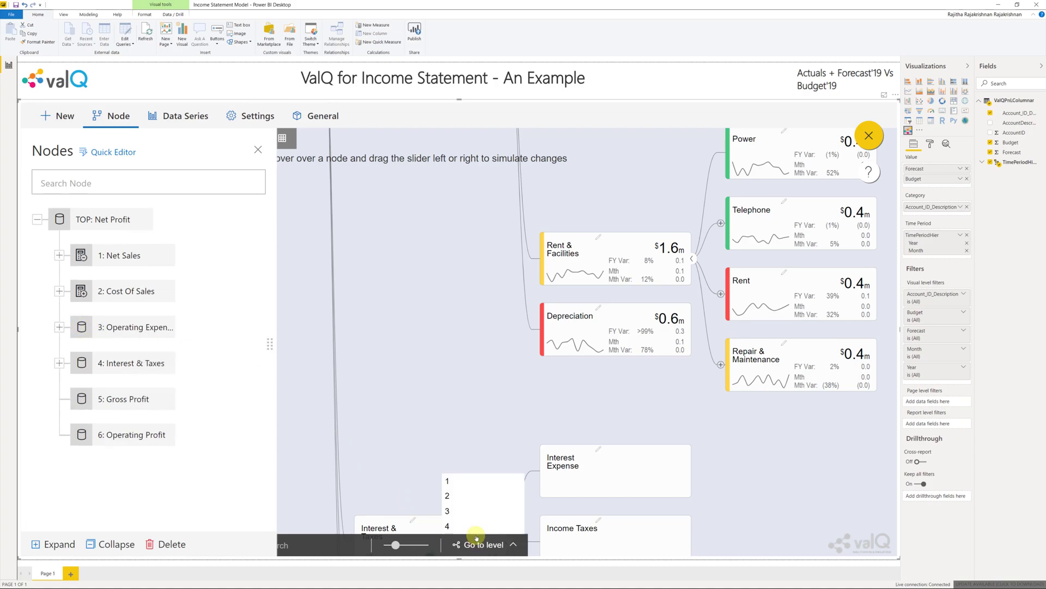
{"action": "left_click", "coordinate": [476, 496]}
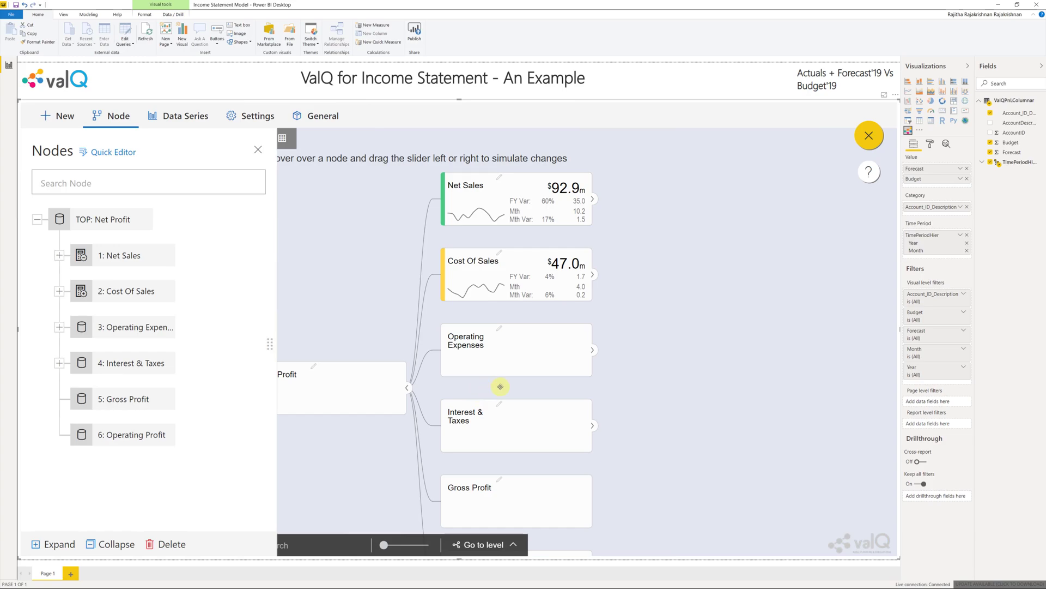
{"action": "left_click", "coordinate": [592, 349]}
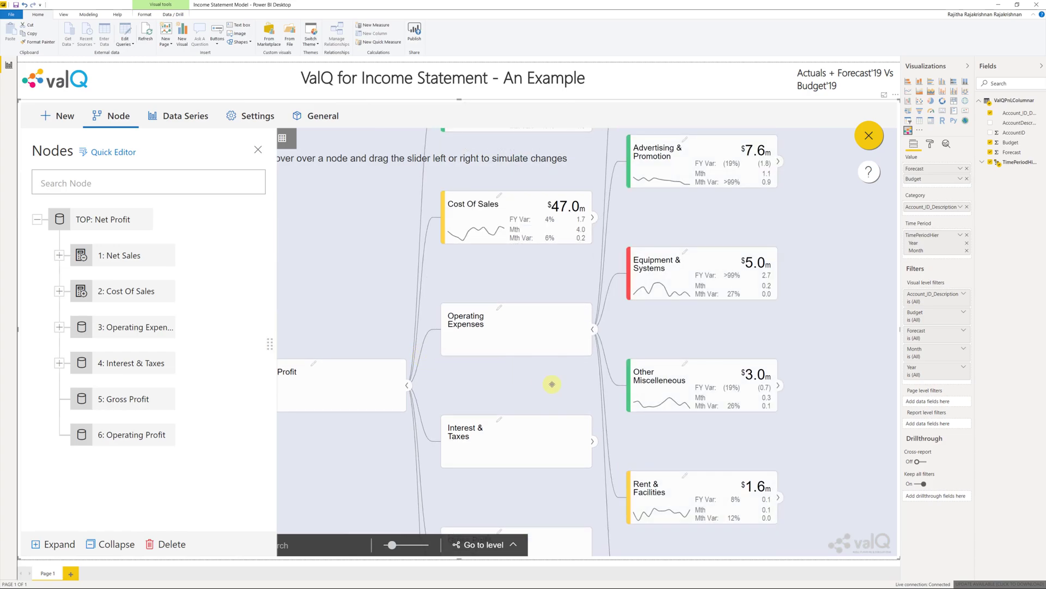
{"action": "scroll", "coordinate": [552, 384], "scroll_direction": "down", "scroll_amount": 3}
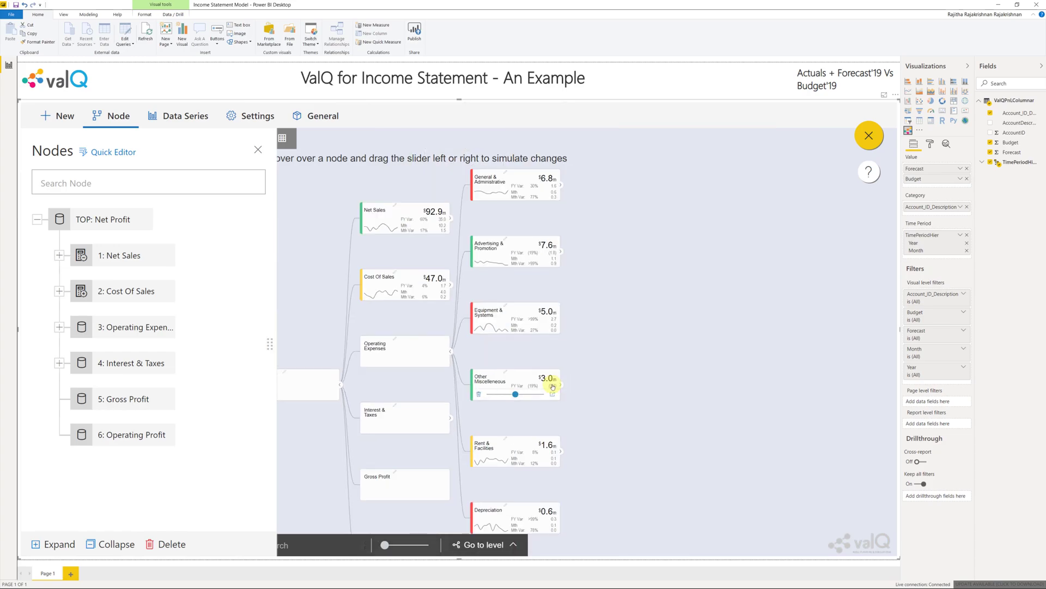
Step: Edit the Operating Expenses node to use the Sum Children (a+b+c+...) calculation method with a Decrease desired trend
{"action": "left_click", "coordinate": [125, 336]}
{"action": "double_click", "coordinate": [125, 335]}
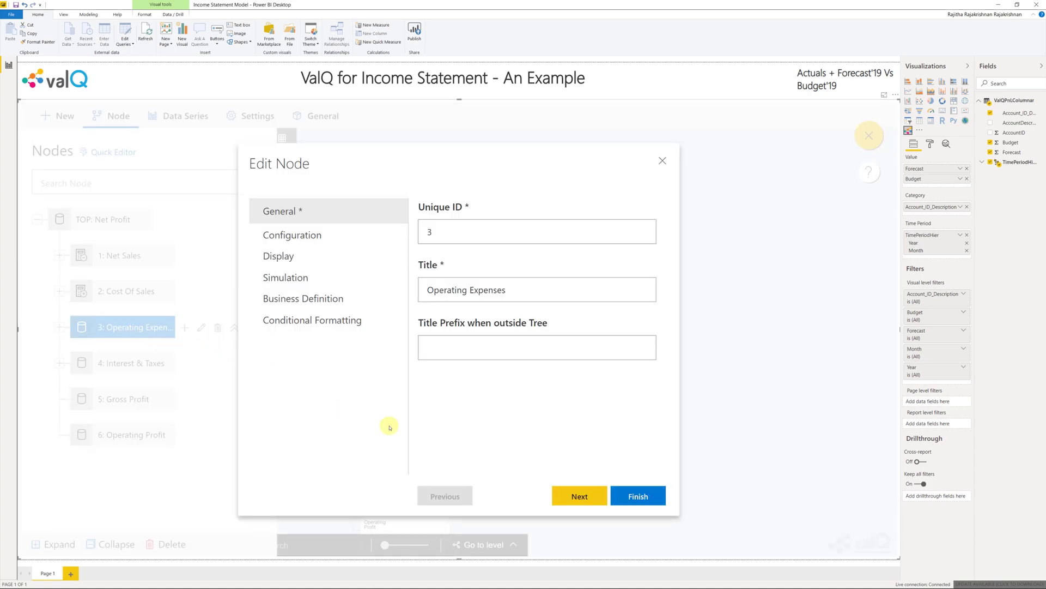
{"action": "left_click", "coordinate": [594, 498]}
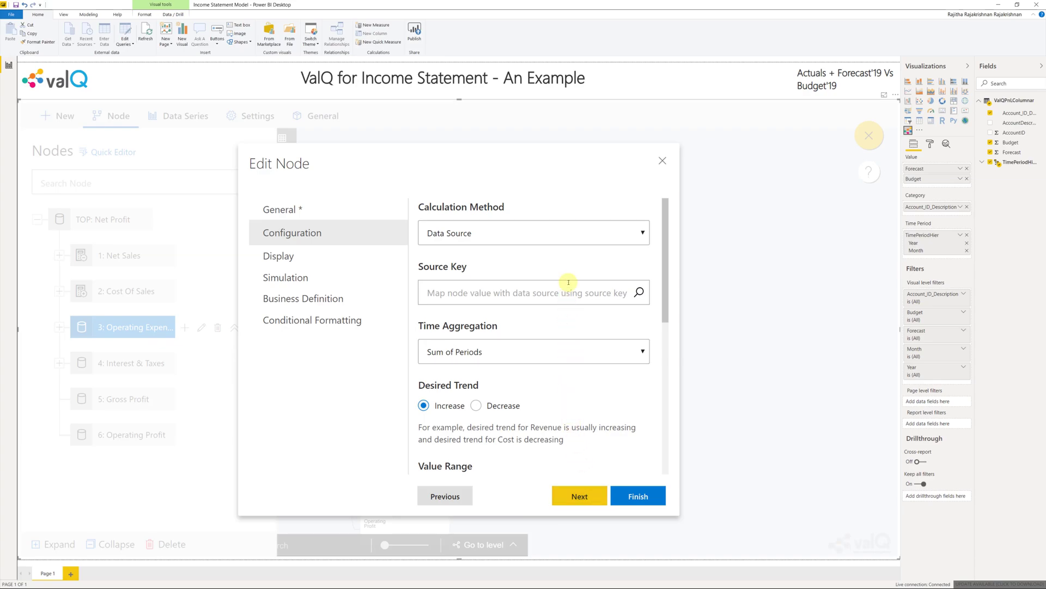
{"action": "left_click", "coordinate": [568, 233]}
{"action": "left_click", "coordinate": [564, 265]}
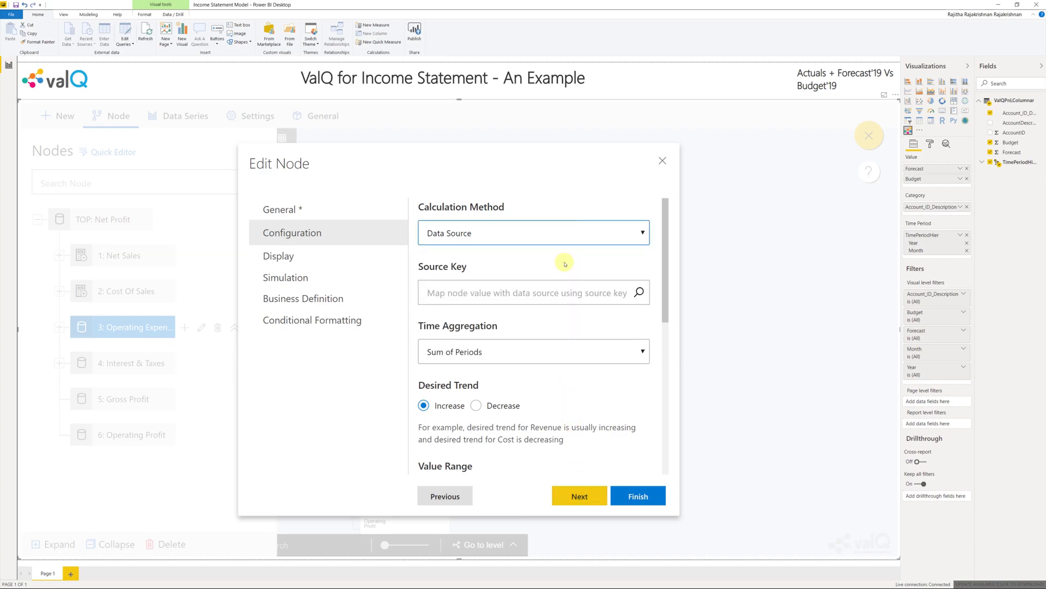
{"action": "left_click", "coordinate": [476, 346]}
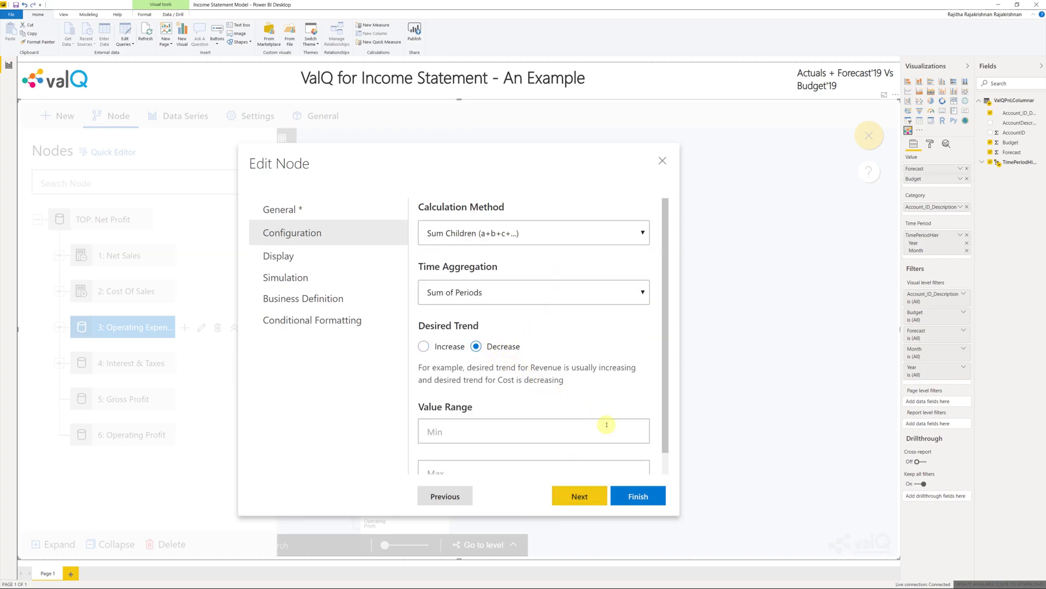
{"action": "scroll", "coordinate": [603, 427], "scroll_direction": "down", "scroll_amount": 1}
Step: Set the Operating Expenses node's value prefix to "$" and save the node with the default simulation settings
{"action": "left_click", "coordinate": [591, 497]}
{"action": "left_click", "coordinate": [585, 415]}
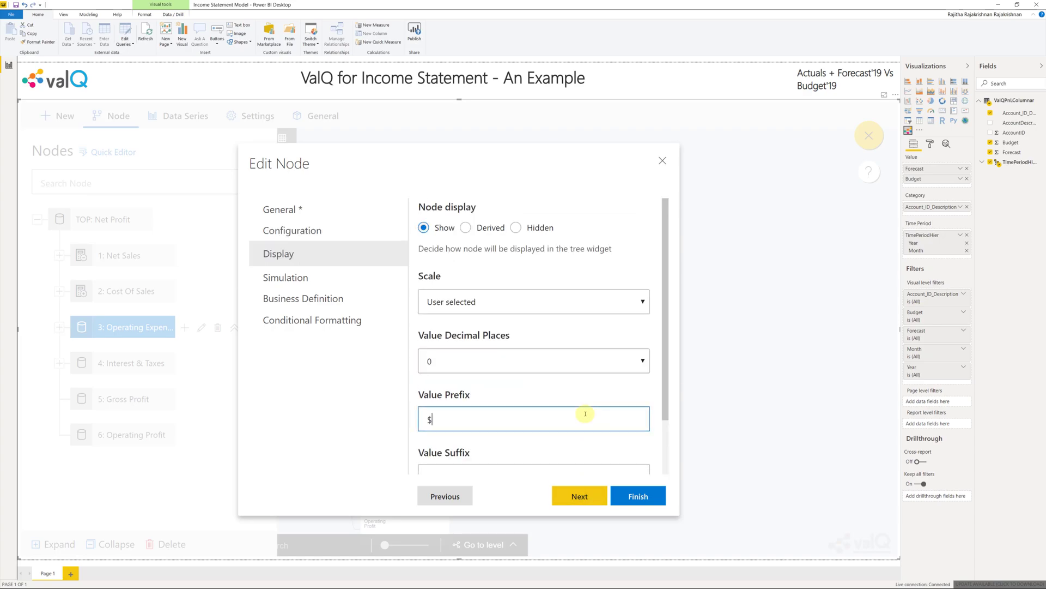
{"action": "scroll", "coordinate": [545, 436], "scroll_direction": "down", "scroll_amount": 3}
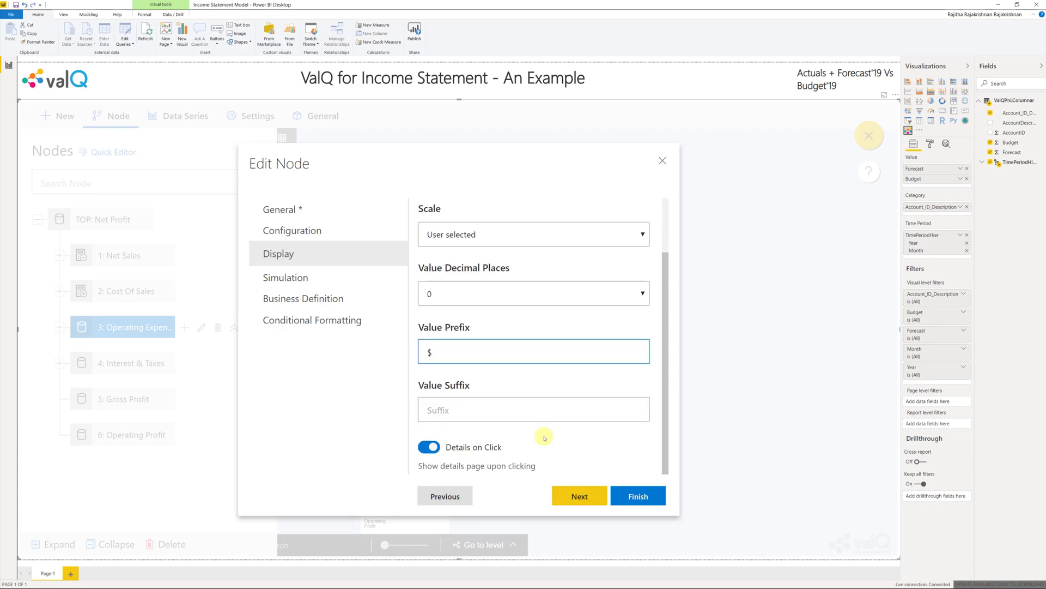
{"action": "left_click", "coordinate": [569, 497]}
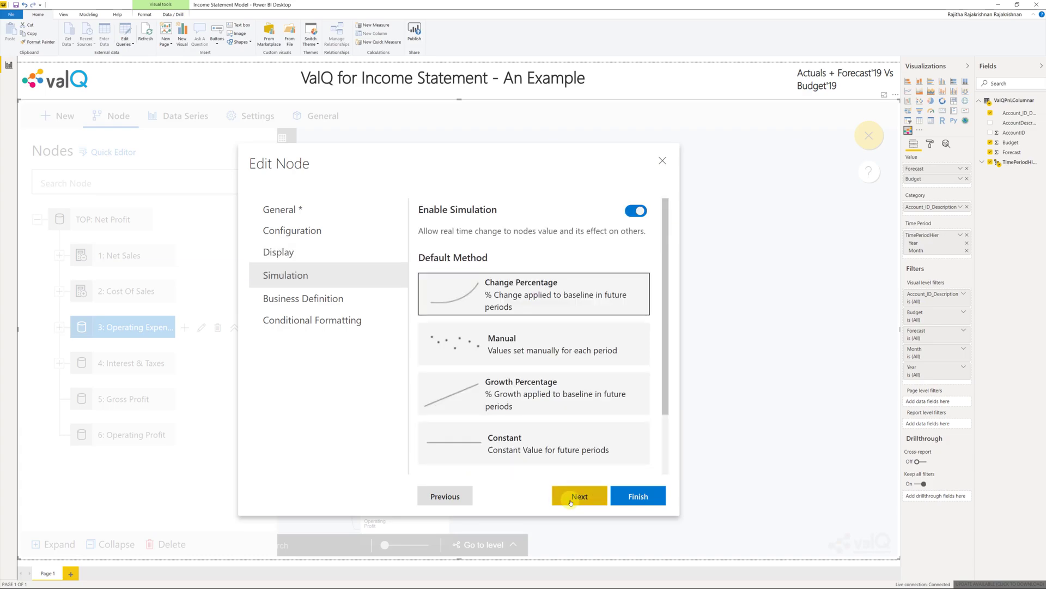
{"action": "left_click", "coordinate": [627, 501]}
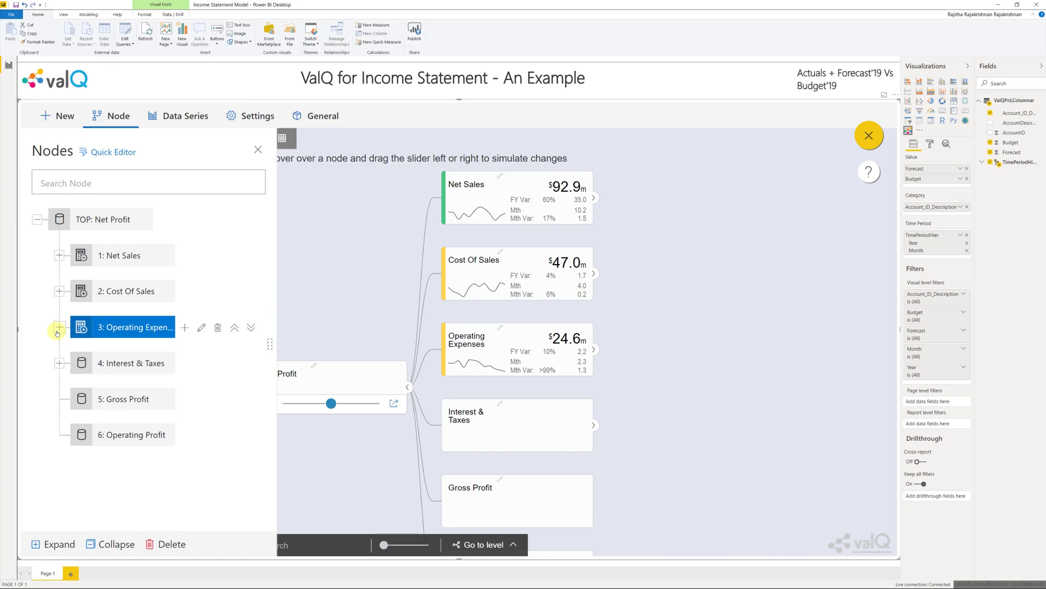
Step: Expand the Interest & Taxes branch and set the Gross Profit node's calculation method to Formula
{"action": "left_click", "coordinate": [58, 365]}
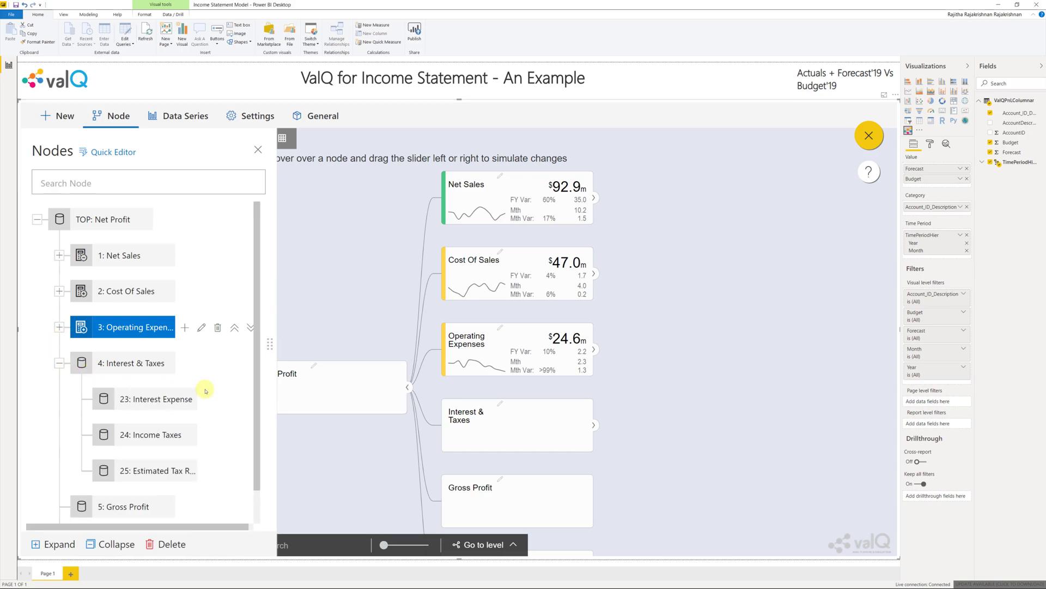
{"action": "scroll", "coordinate": [206, 391], "scroll_direction": "down", "scroll_amount": 1}
{"action": "double_click", "coordinate": [126, 471]}
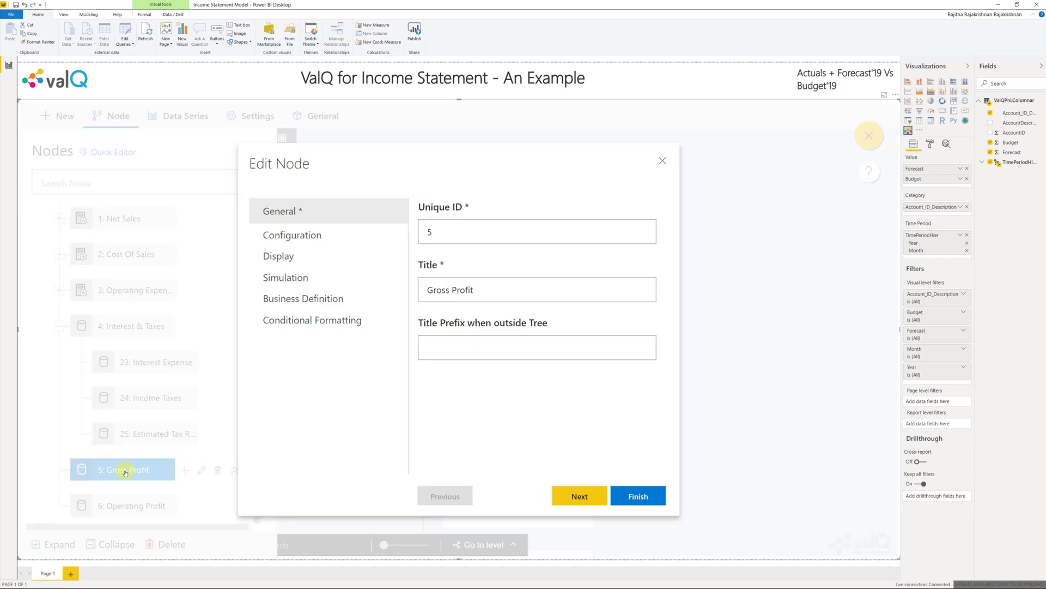
{"action": "left_click", "coordinate": [576, 499]}
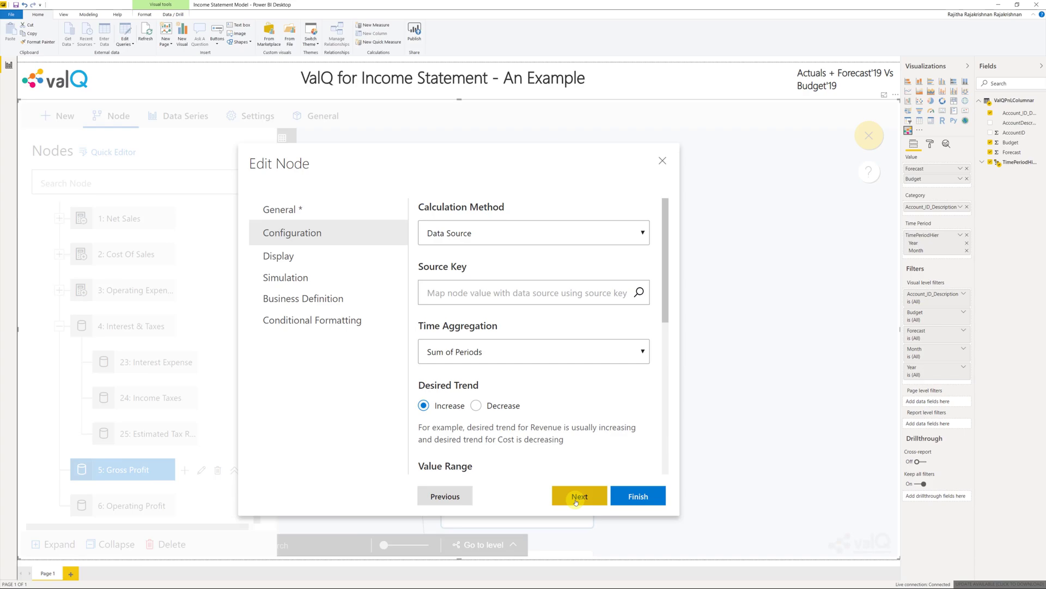
{"action": "left_click", "coordinate": [597, 232]}
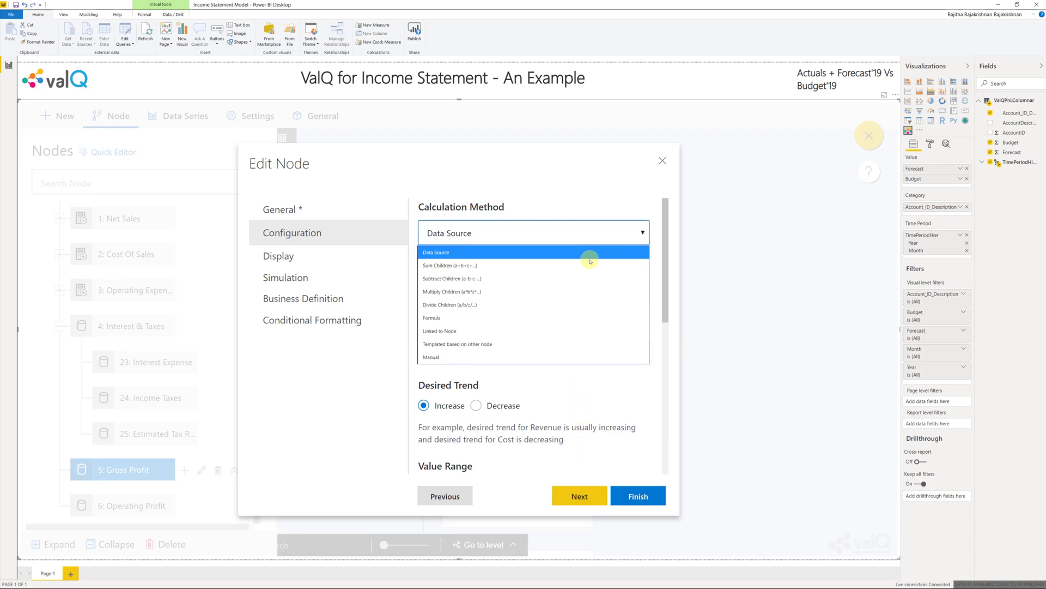
{"action": "left_click", "coordinate": [573, 317]}
Step: Enter the Gross Profit custom formula (Net Sales - Cost Of Sales)*100/Net Sales, using node references
{"action": "left_click", "coordinate": [577, 314]}
{"action": "type", "text": "(@nets"}
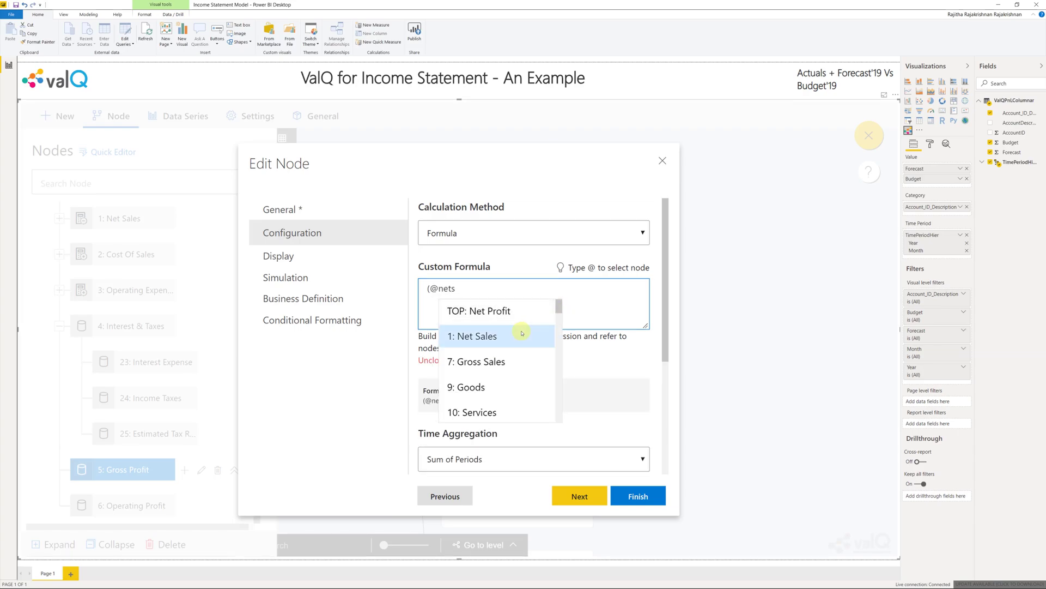
{"action": "left_click", "coordinate": [522, 333]}
{"action": "type", "text": "-@"}
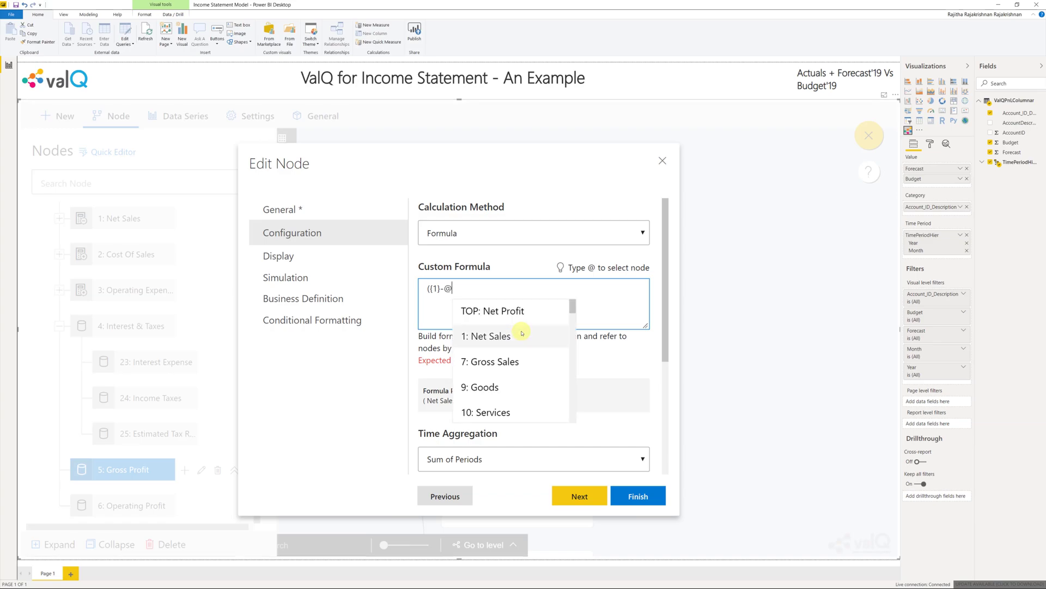
{"action": "type", "text": "cos"}
{"action": "left_click", "coordinate": [508, 307]}
{"action": "type", "text": ")"}
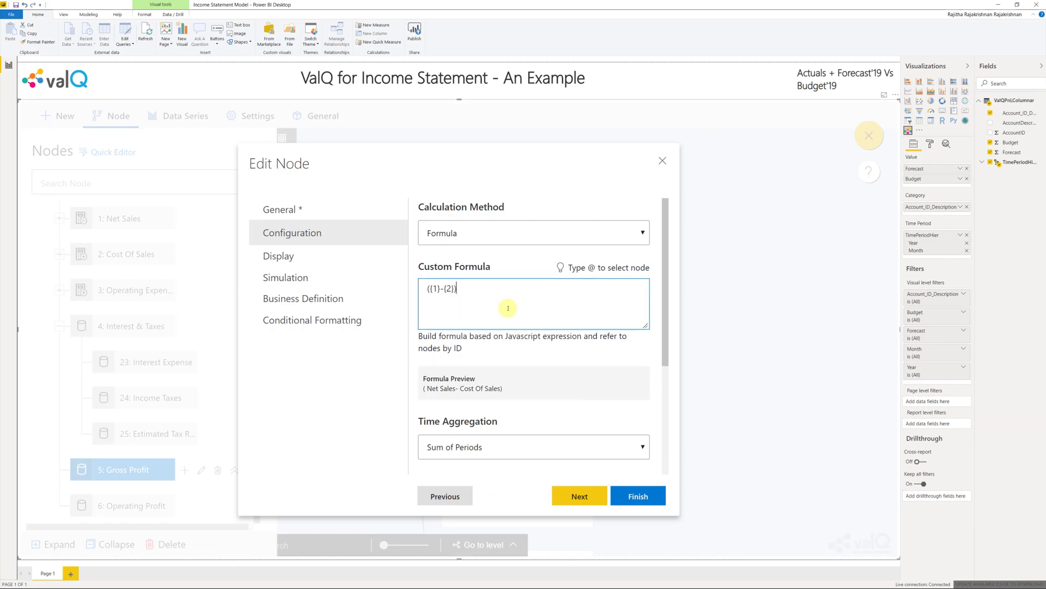
{"action": "type", "text": "*"}
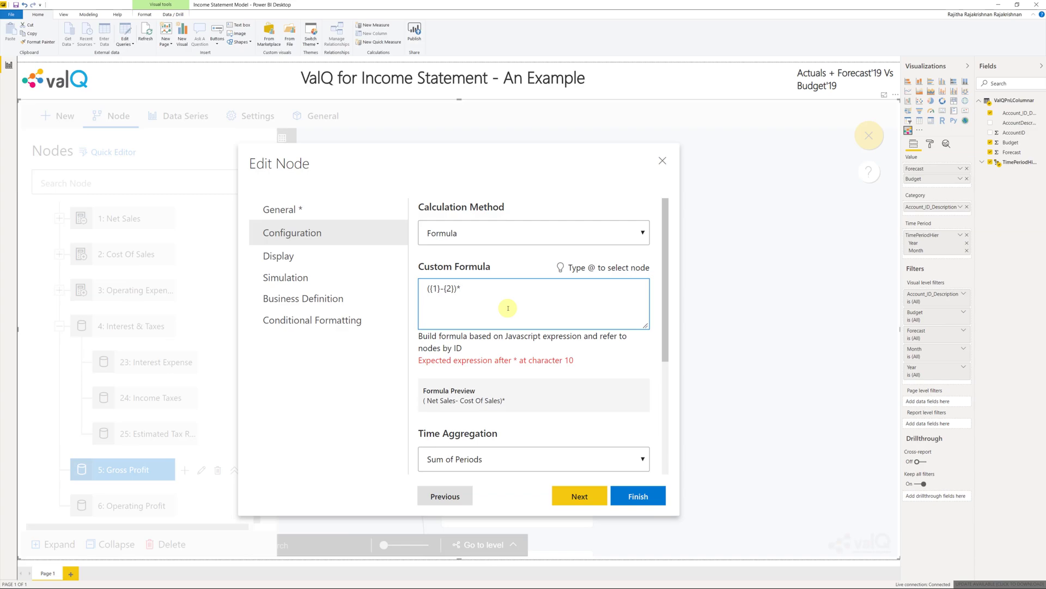
{"action": "type", "text": "100/@"}
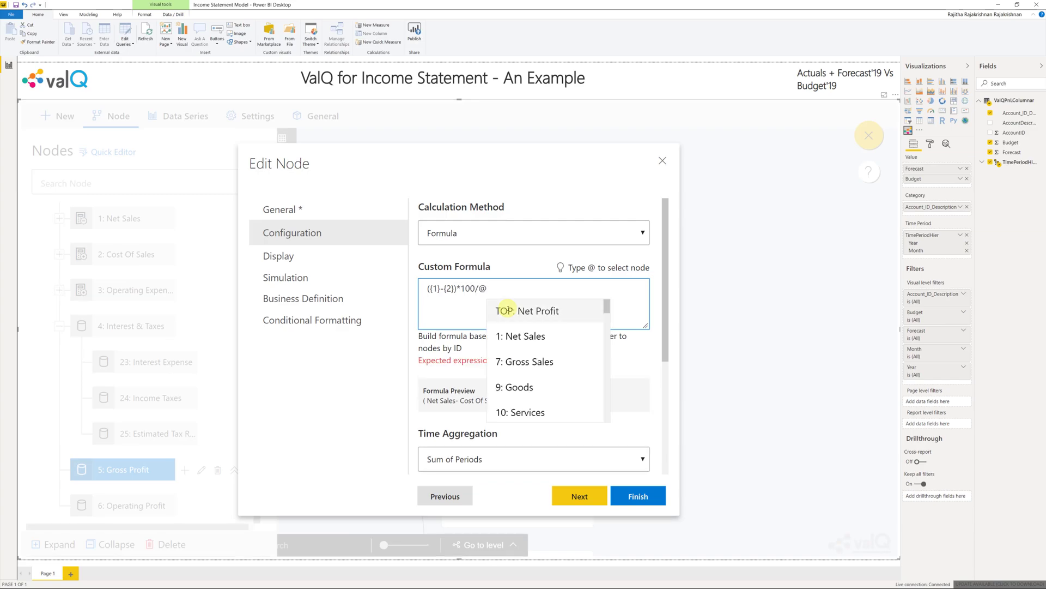
{"action": "left_click", "coordinate": [518, 335]}
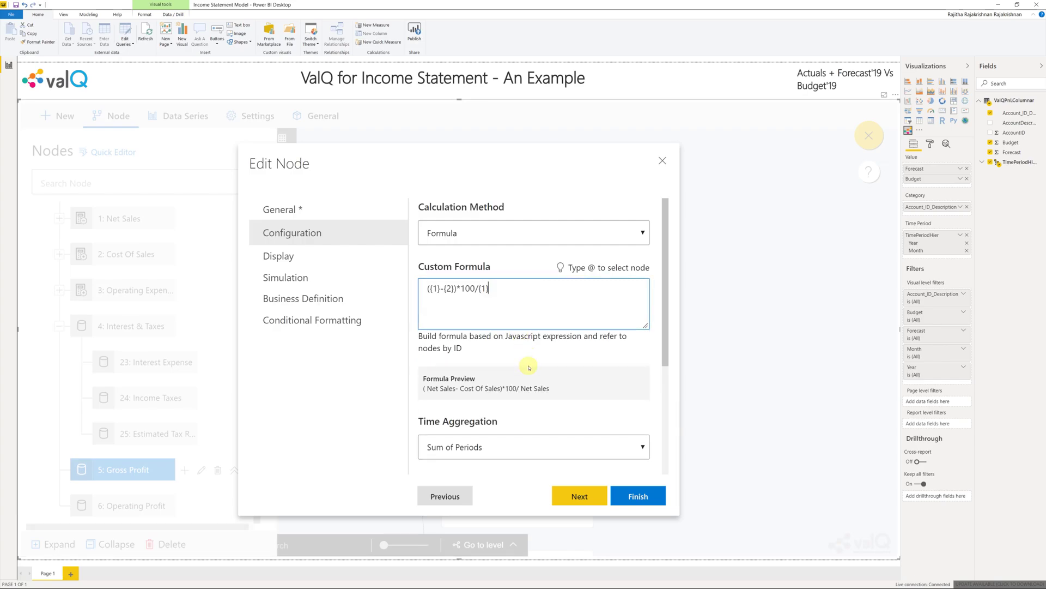
Step: Set Gross Profit's time aggregation to Average, weighted by the Net Sales node, and keep the Increase desired trend
{"action": "scroll", "coordinate": [522, 413], "scroll_direction": "down", "scroll_amount": 2}
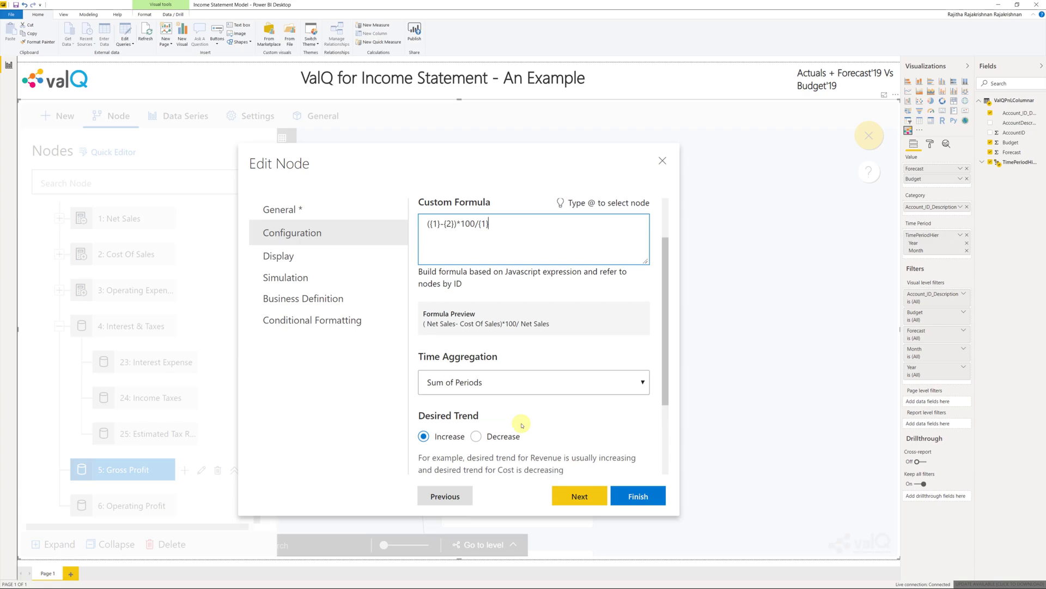
{"action": "left_click", "coordinate": [527, 384]}
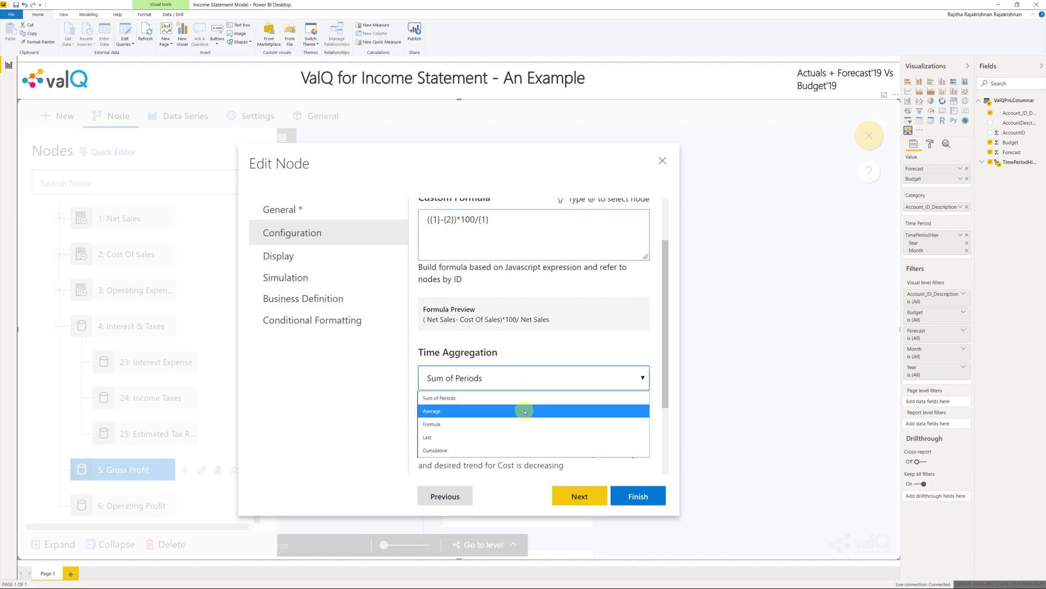
{"action": "left_click", "coordinate": [525, 410]}
{"action": "scroll", "coordinate": [525, 410], "scroll_direction": "down", "scroll_amount": 2}
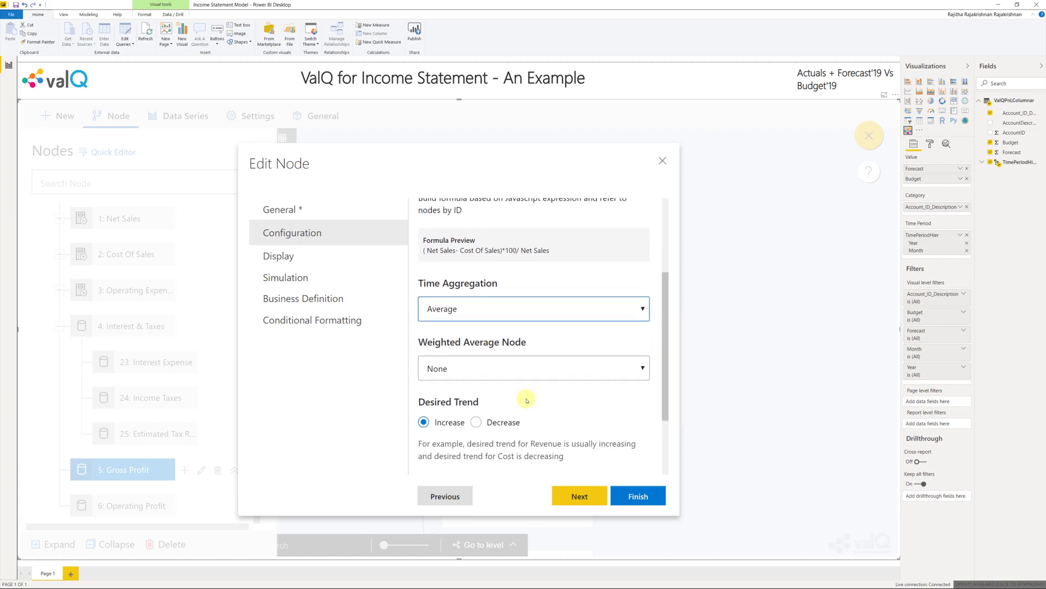
{"action": "left_click", "coordinate": [528, 370]}
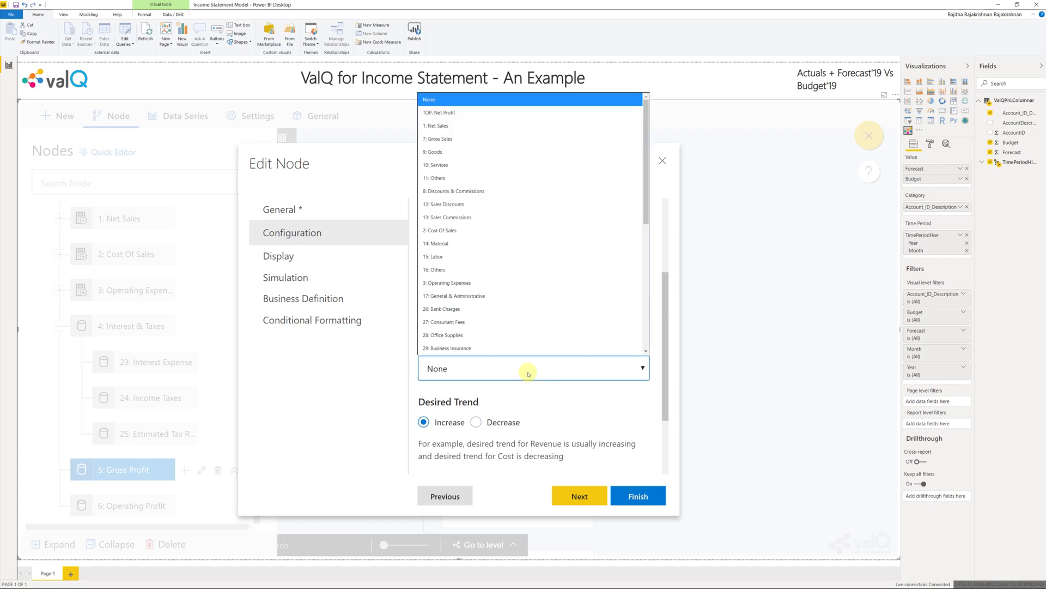
{"action": "left_click", "coordinate": [539, 127]}
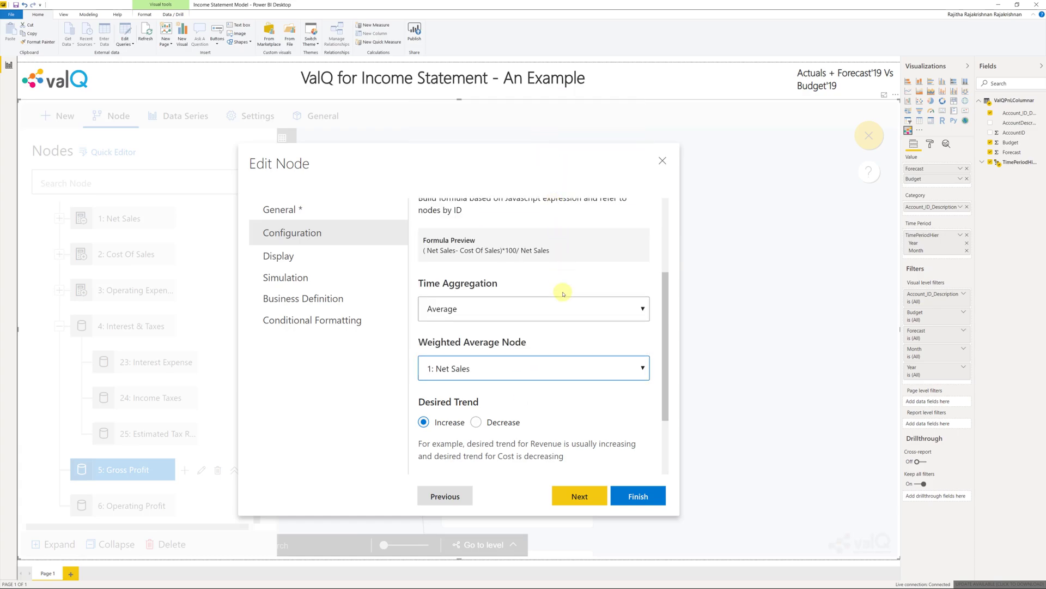
{"action": "scroll", "coordinate": [554, 418], "scroll_direction": "down", "scroll_amount": 3}
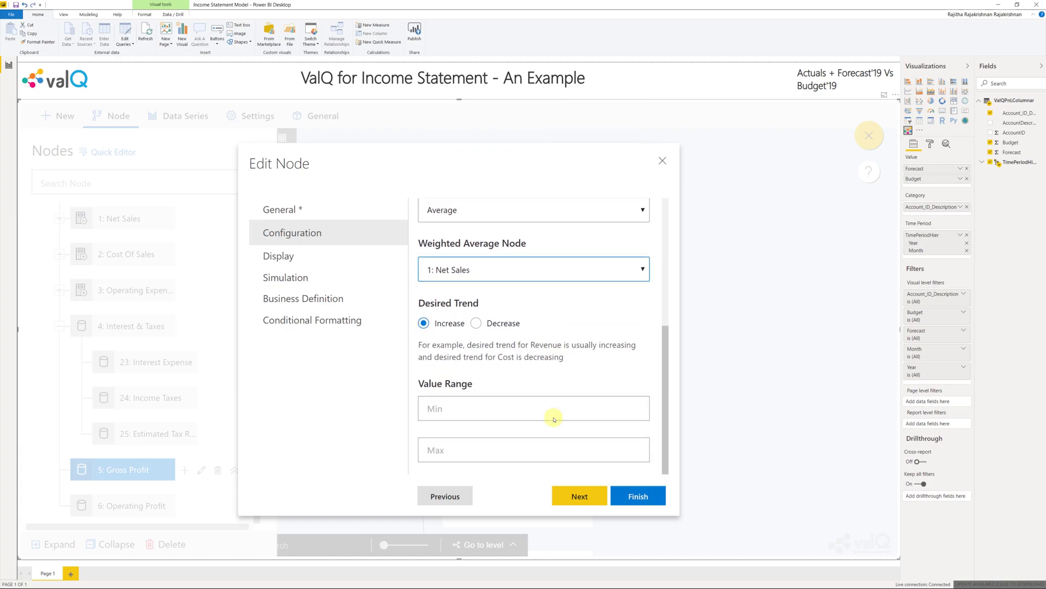
Step: Display Gross Profit as a Derived node with scale None and a "%" value suffix, and proceed to its simulation settings
{"action": "left_click", "coordinate": [565, 499]}
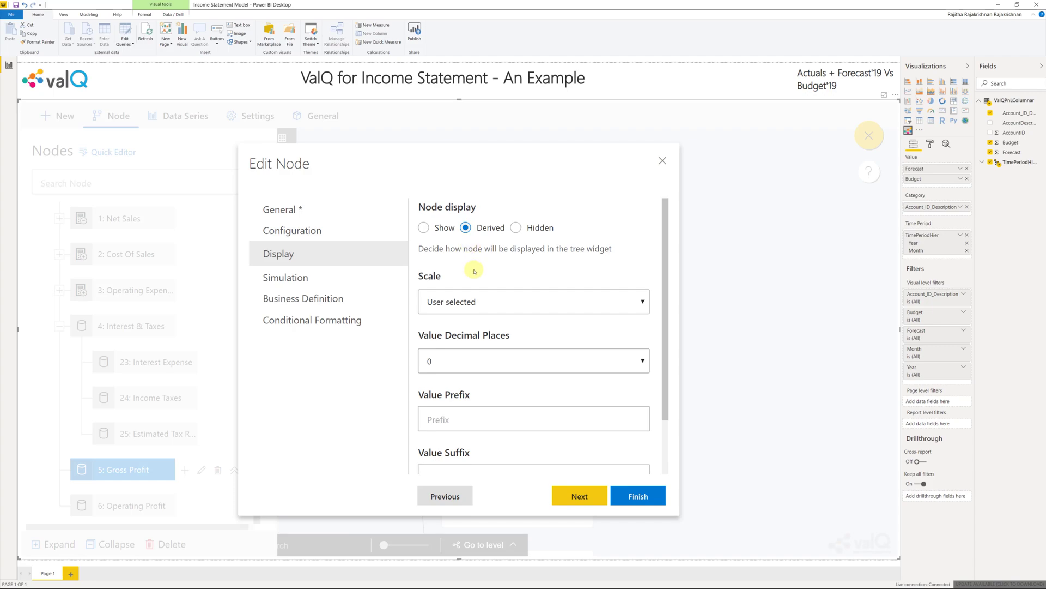
{"action": "left_click", "coordinate": [607, 307]}
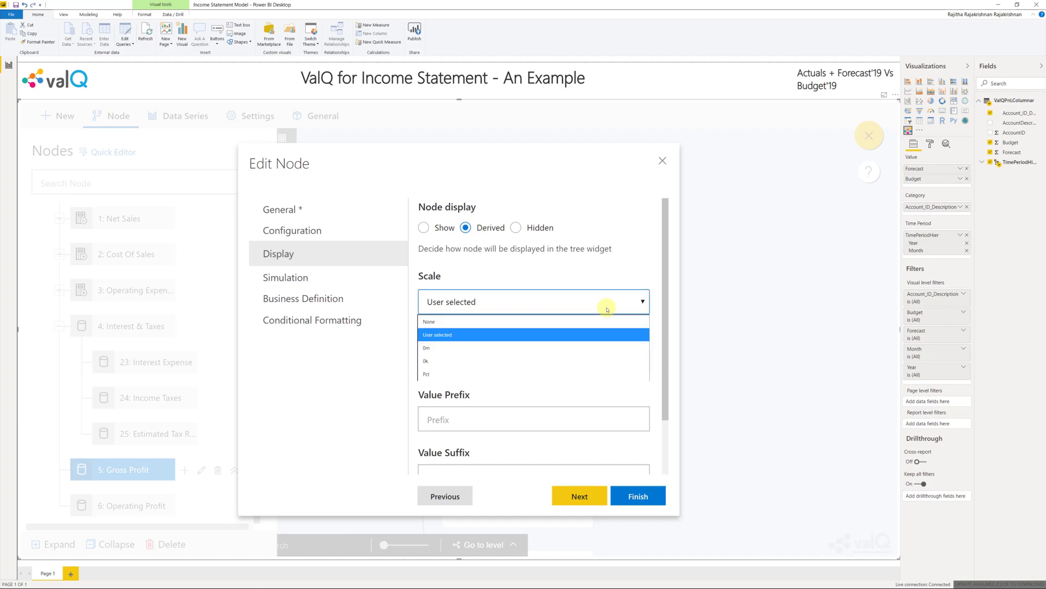
{"action": "left_click", "coordinate": [606, 321]}
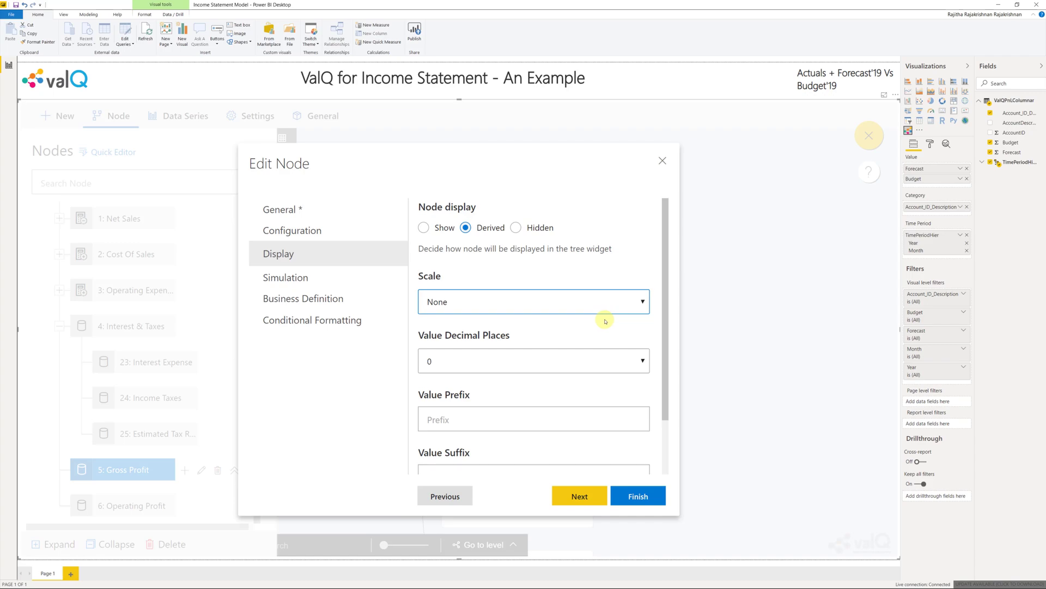
{"action": "scroll", "coordinate": [604, 322], "scroll_direction": "down", "scroll_amount": 1}
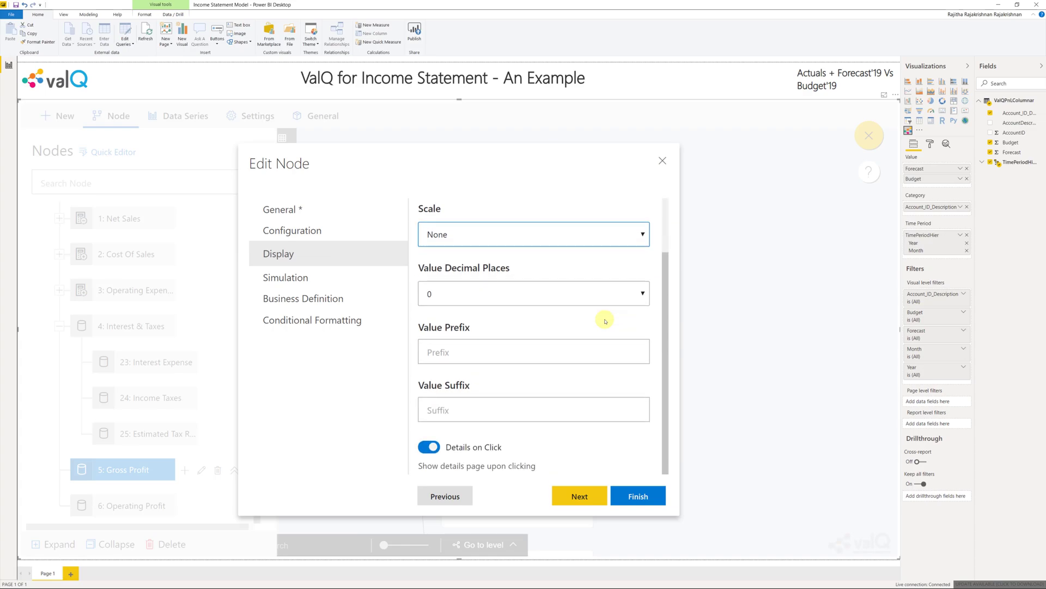
{"action": "left_click", "coordinate": [595, 405]}
{"action": "type", "text": "%"}
{"action": "left_click", "coordinate": [580, 497]}
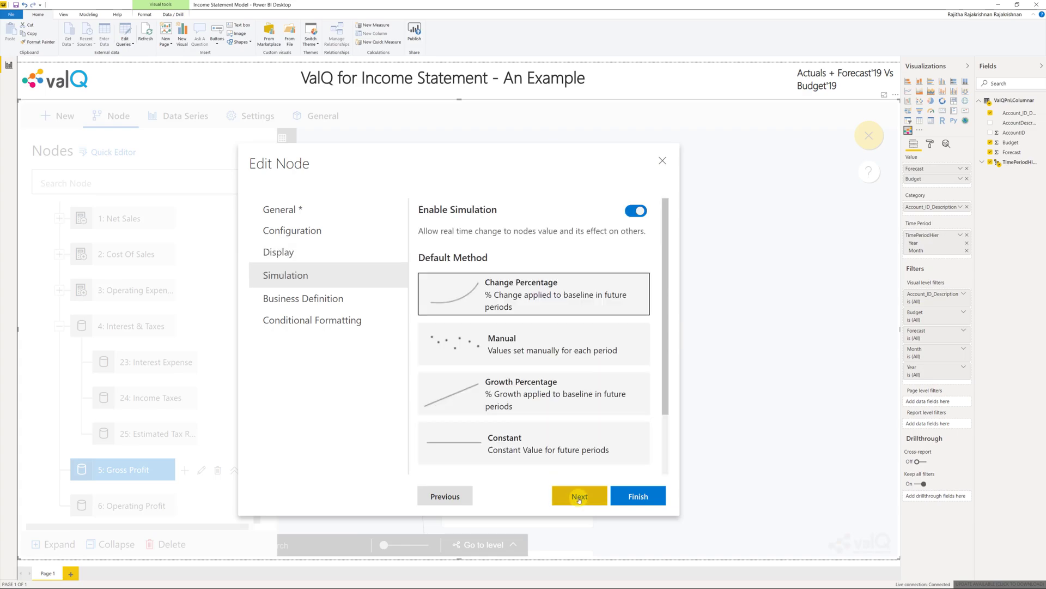
Step: Disable simulation for the Gross Profit node and save the node
{"action": "left_click", "coordinate": [636, 212]}
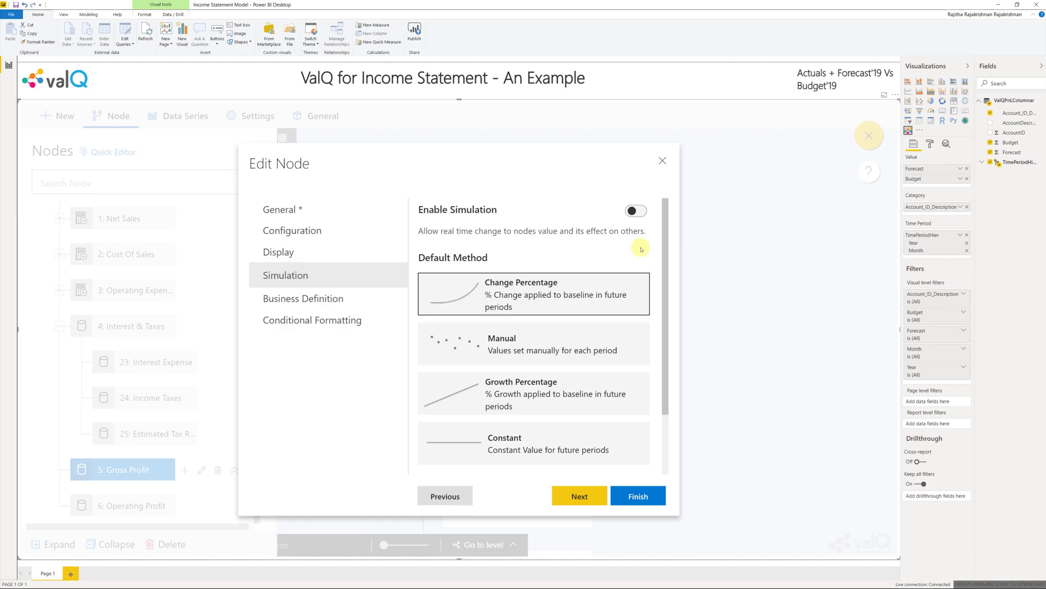
{"action": "left_click", "coordinate": [631, 496]}
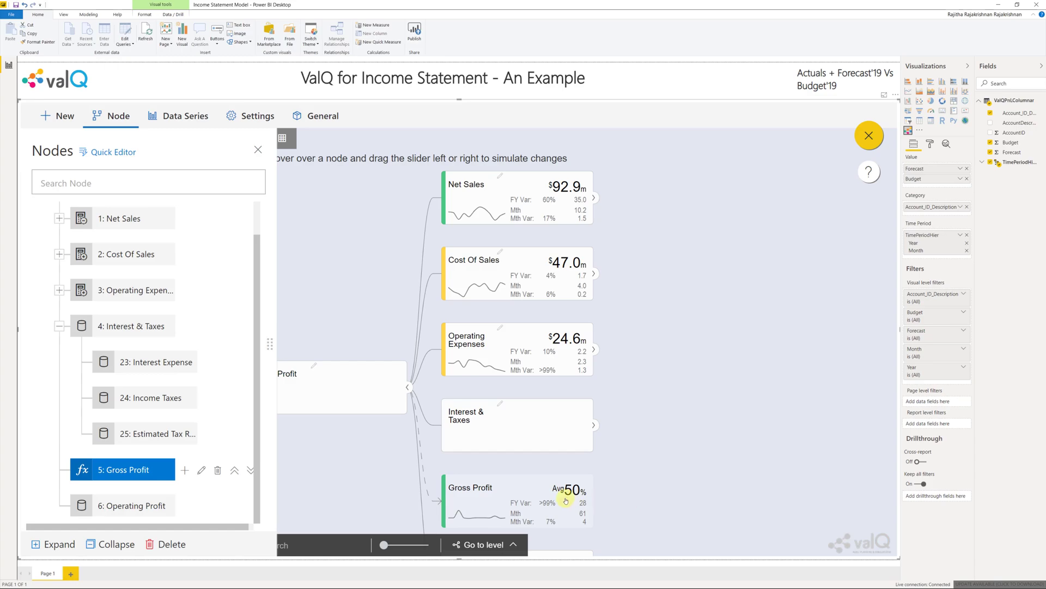
Step: Edit the Operating Profit node and set its calculation method to Formula
{"action": "left_click", "coordinate": [153, 505]}
{"action": "double_click", "coordinate": [153, 506]}
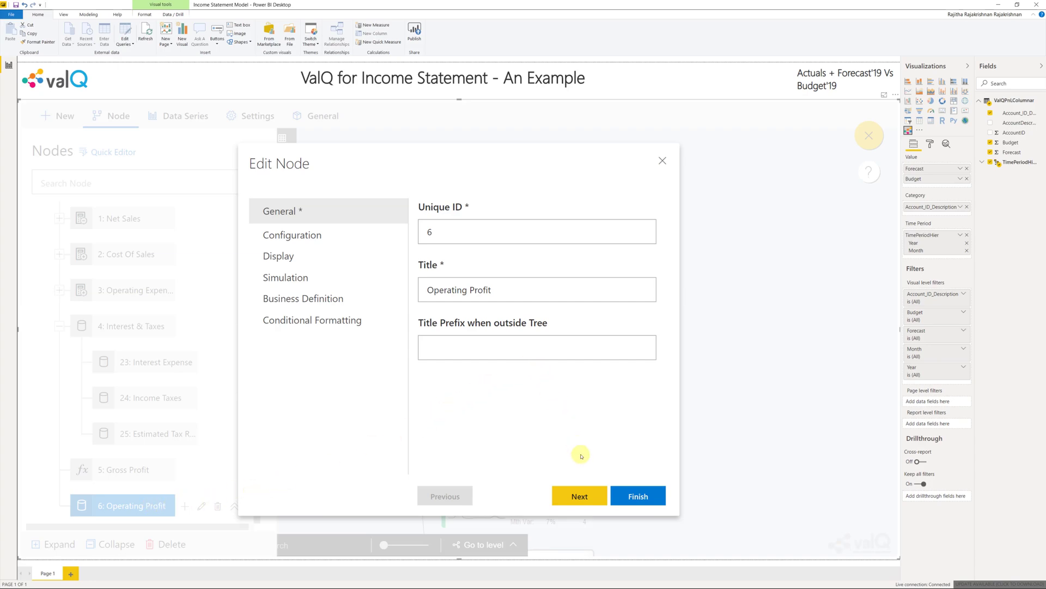
{"action": "left_click", "coordinate": [580, 497]}
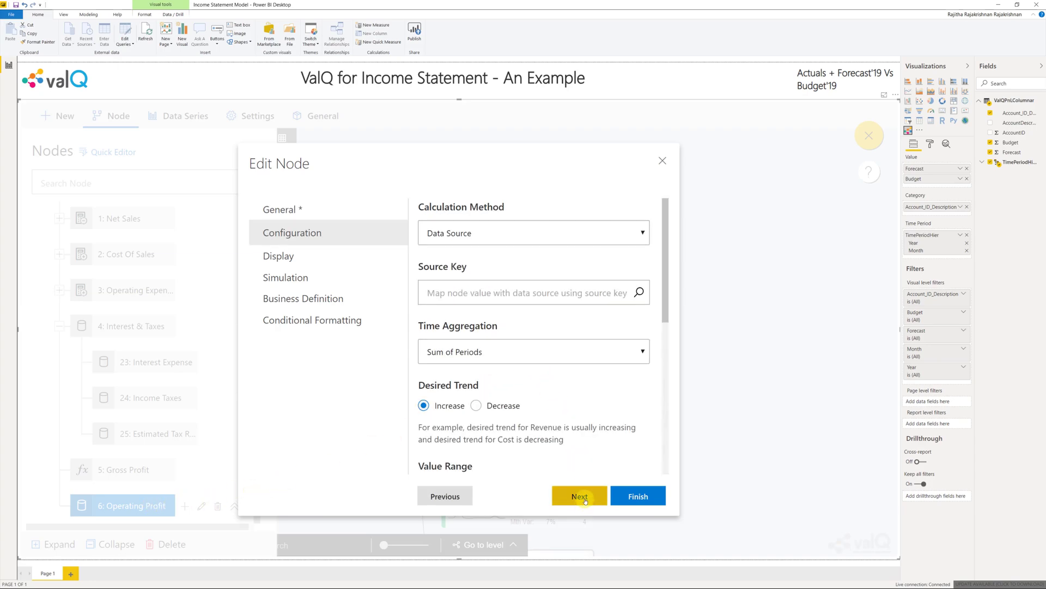
{"action": "left_click", "coordinate": [580, 233]}
{"action": "key", "text": "f"}
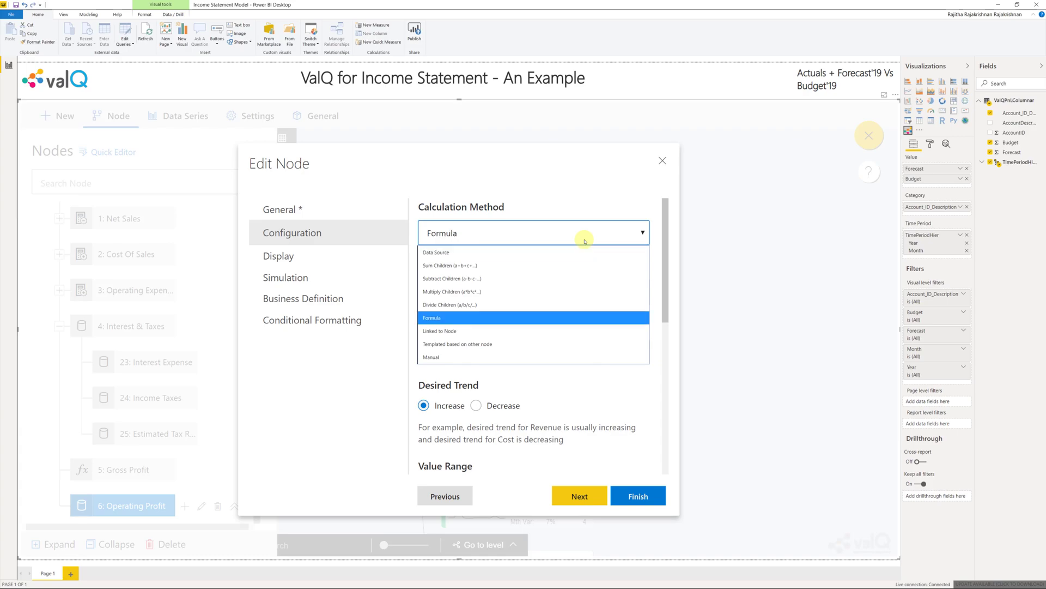
{"action": "key", "text": "Return"}
Step: Enter the Operating Profit custom formula (Net Sales - Cost Of Sales - Operating Expenses)*100/Net Sales, using node references
{"action": "left_click", "coordinate": [577, 283]}
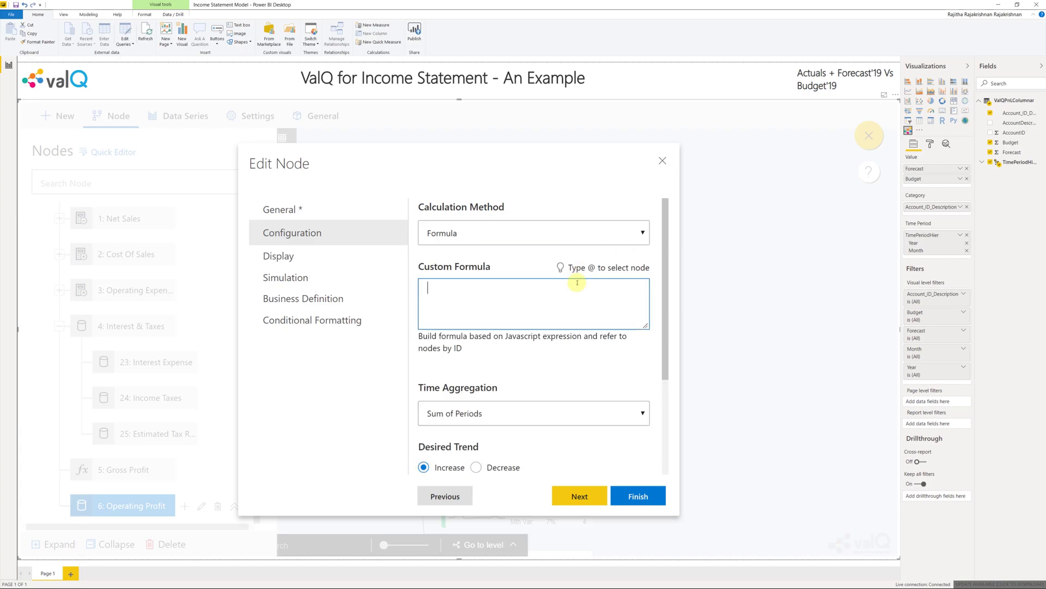
{"action": "type", "text": "(@nets"}
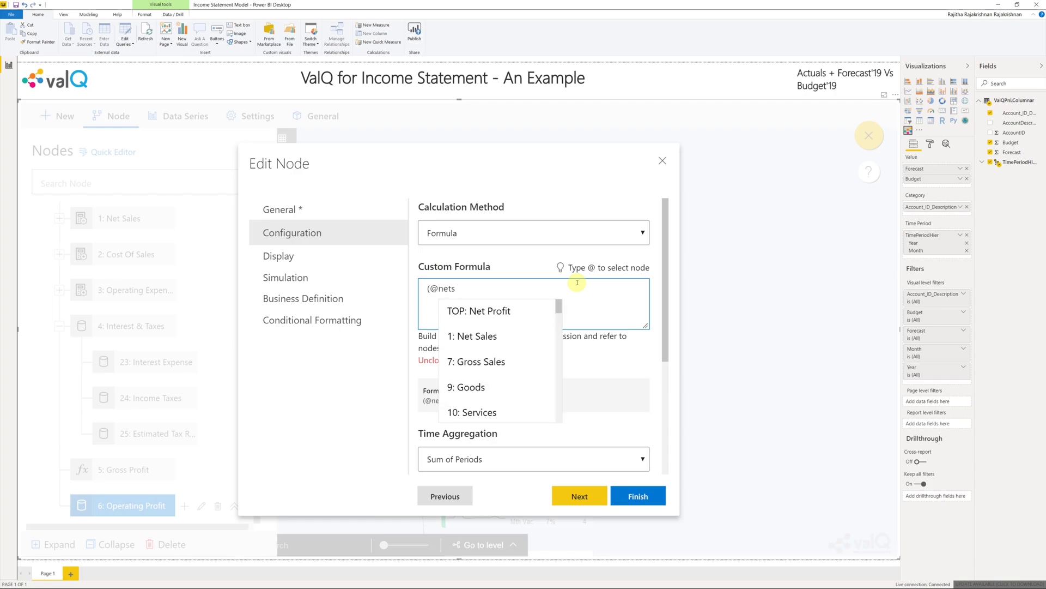
{"action": "left_click", "coordinate": [533, 336]}
{"action": "type", "text": "-@cost"}
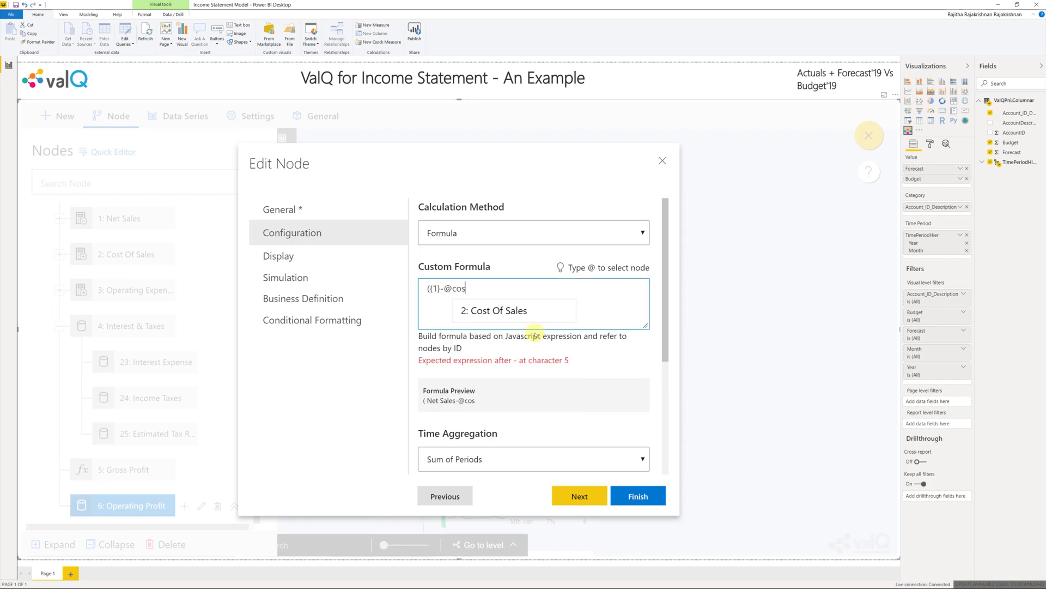
{"action": "left_click", "coordinate": [510, 308]}
{"action": "type", "text": "-@op"}
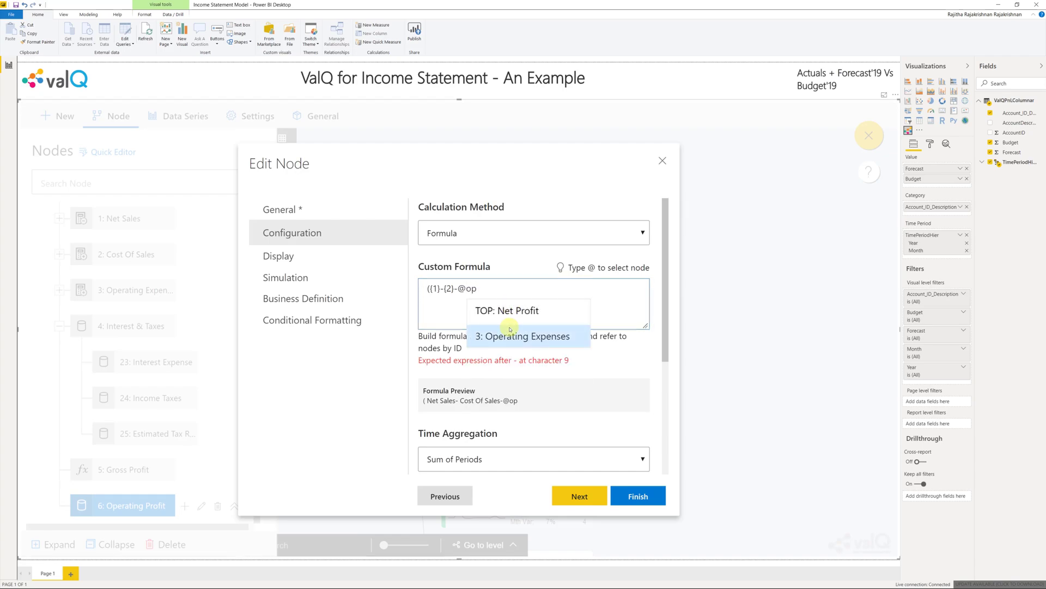
{"action": "left_click", "coordinate": [510, 330]}
{"action": "type", "text": ")"}
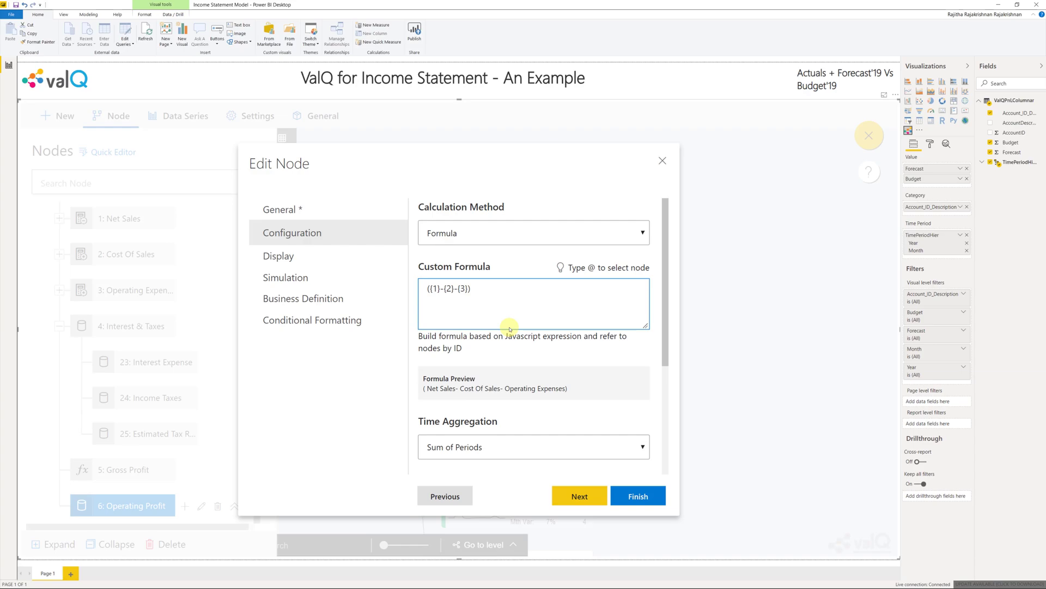
{"action": "type", "text": "*100/@"}
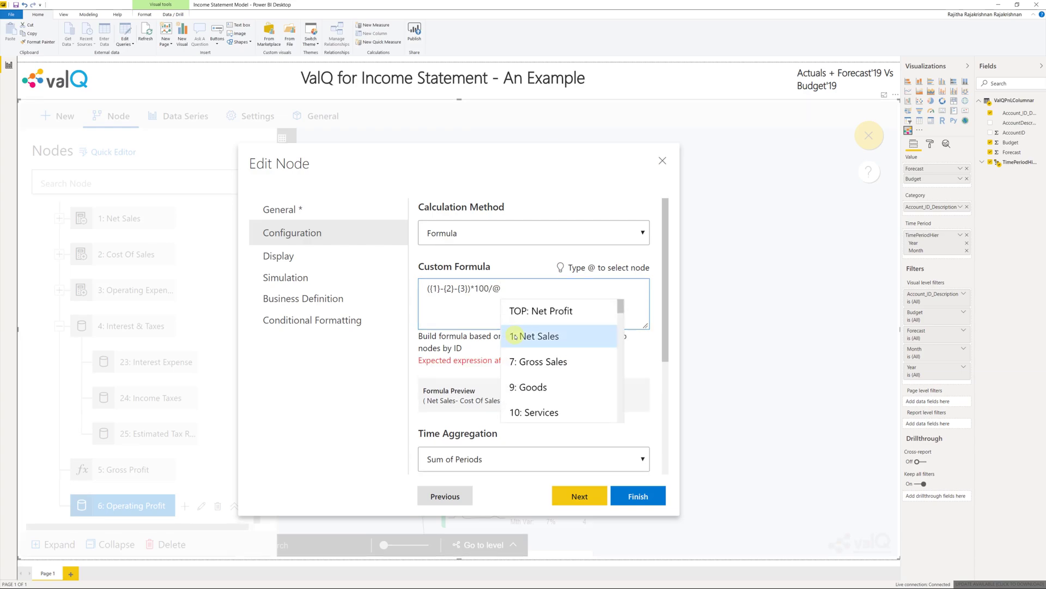
{"action": "left_click", "coordinate": [511, 335]}
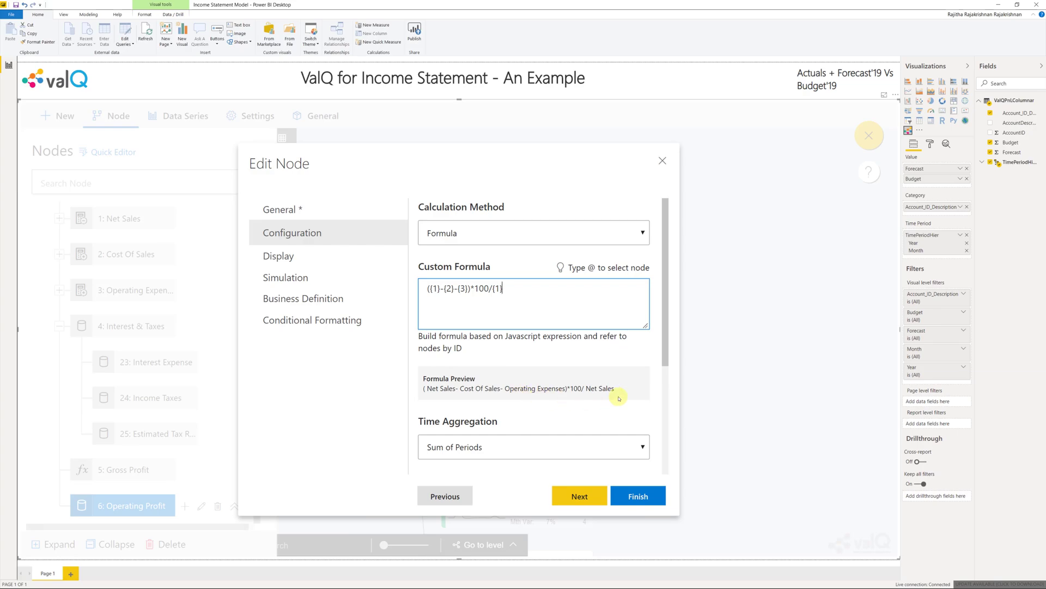
Step: Set Operating Profit's time aggregation to Average, weighted by the Net Sales node, and proceed to its display settings
{"action": "scroll", "coordinate": [619, 398], "scroll_direction": "down", "scroll_amount": 2}
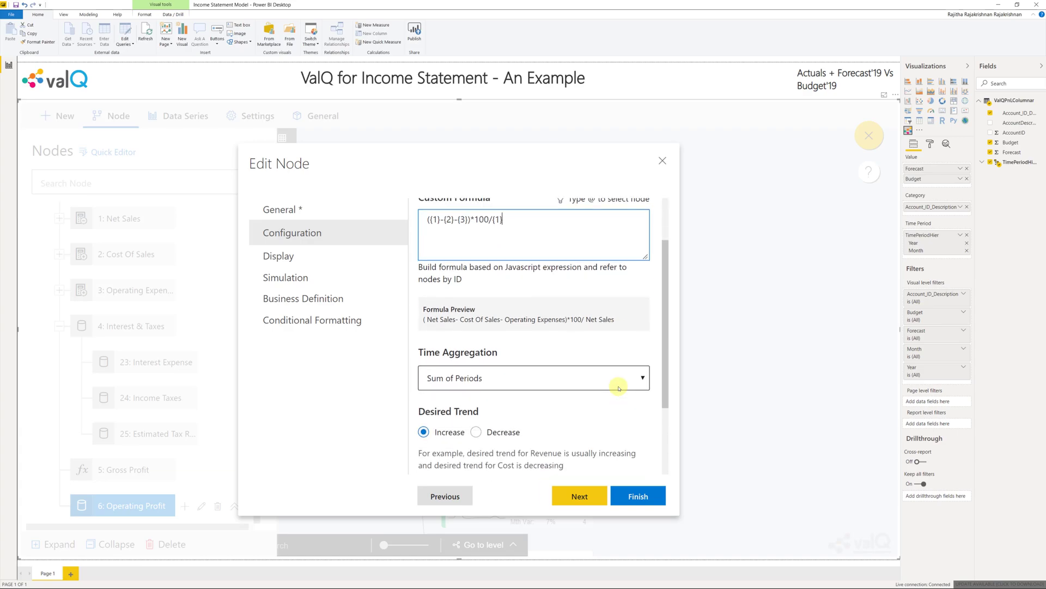
{"action": "left_click", "coordinate": [619, 388]}
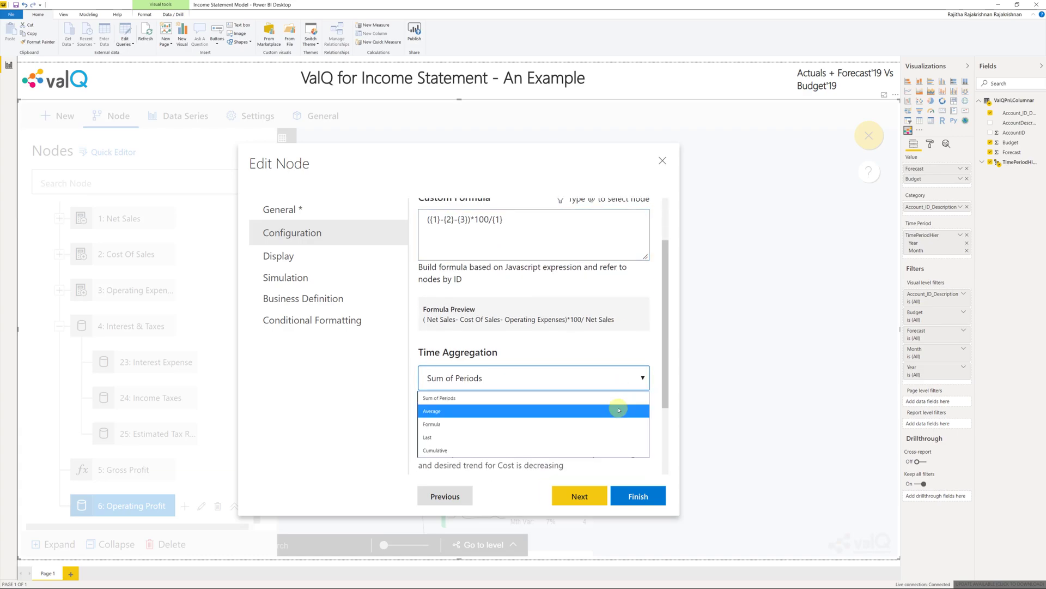
{"action": "left_click", "coordinate": [619, 410]}
{"action": "scroll", "coordinate": [619, 409], "scroll_direction": "down", "scroll_amount": 2}
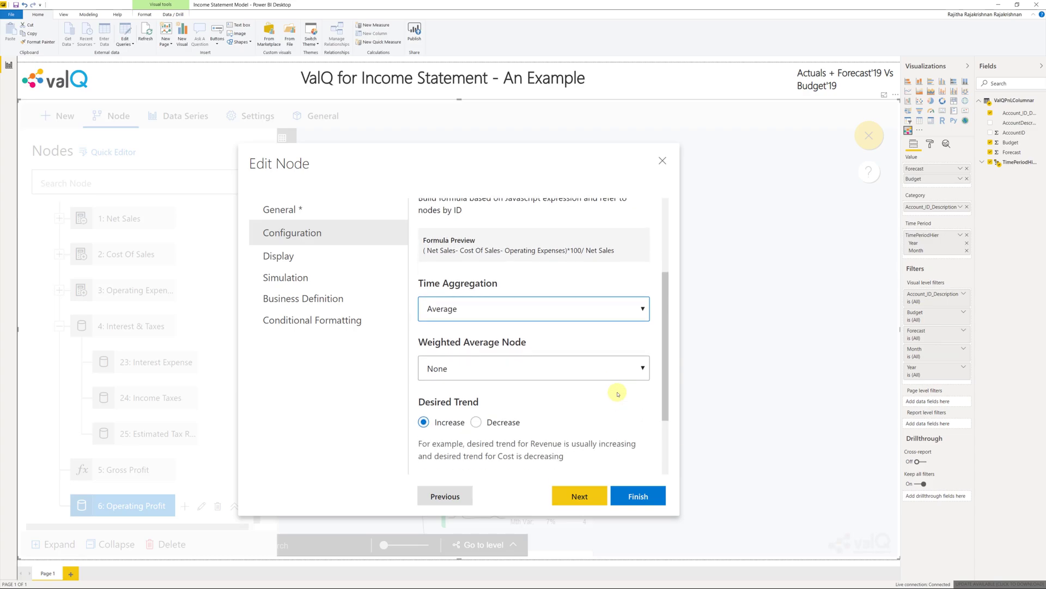
{"action": "left_click", "coordinate": [615, 371]}
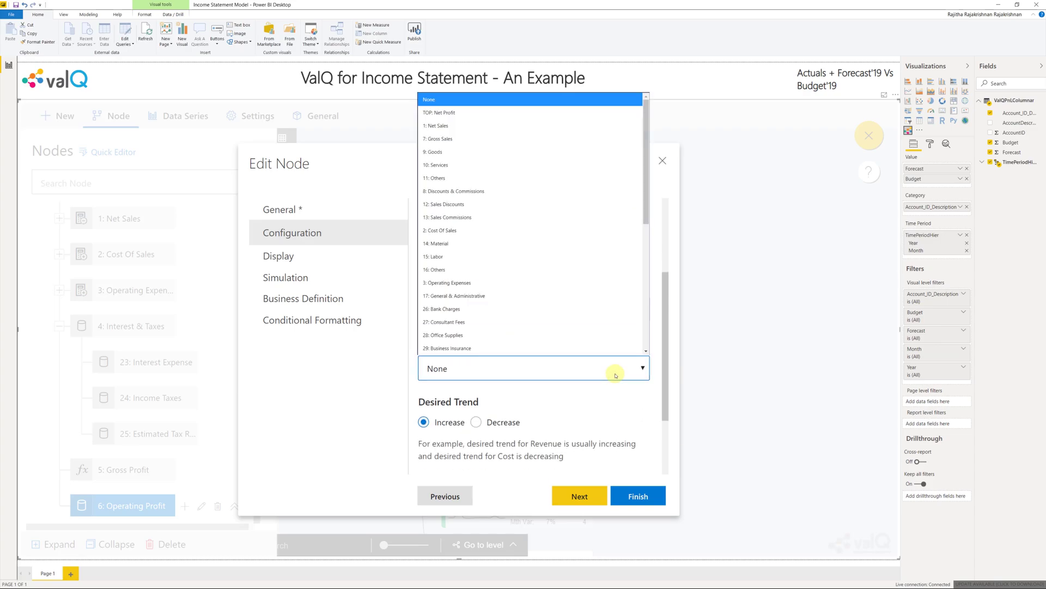
{"action": "key", "text": "Down"}
{"action": "key", "text": "Down"}
{"action": "key", "text": "Return"}
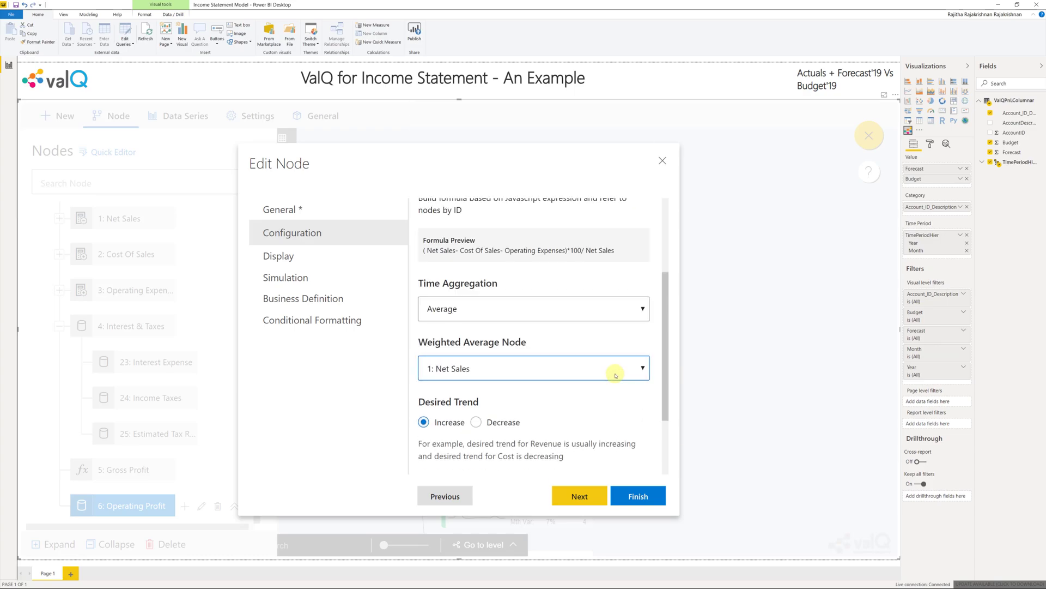
{"action": "scroll", "coordinate": [616, 375], "scroll_direction": "down", "scroll_amount": 2}
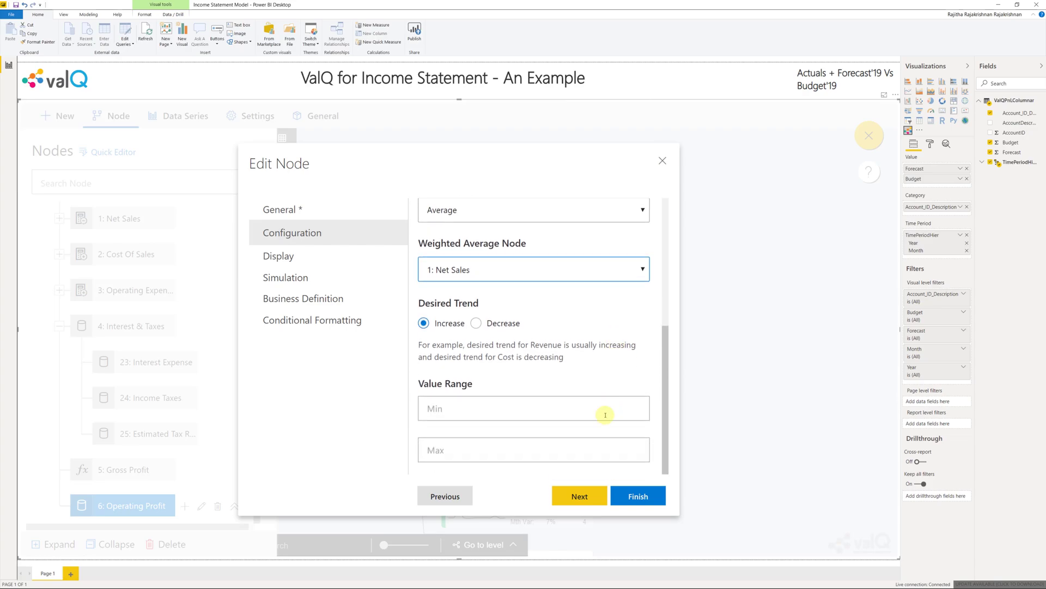
{"action": "left_click", "coordinate": [587, 496]}
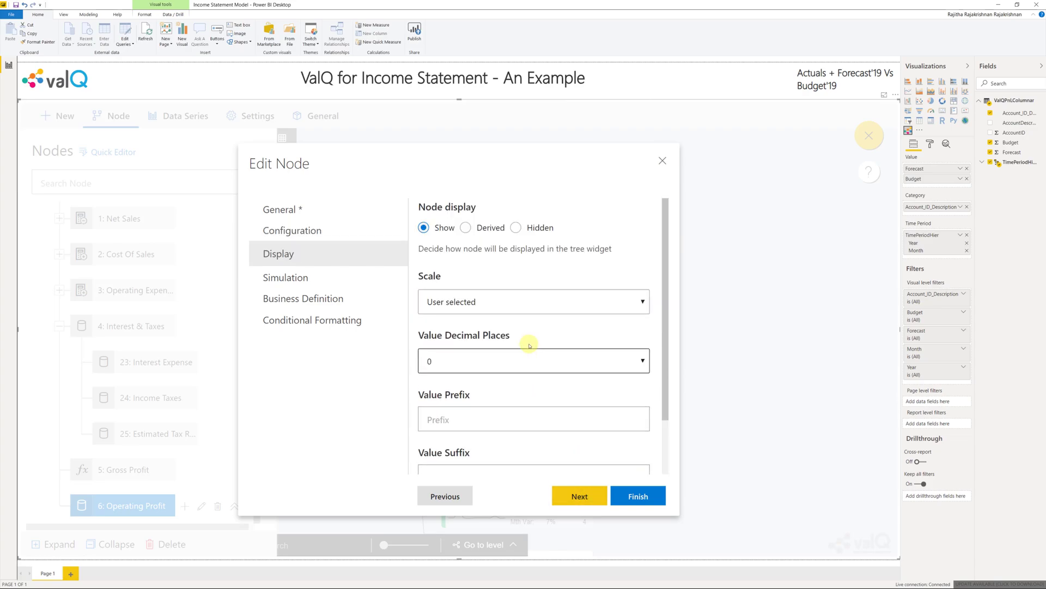
Step: Display Operating Profit as a Derived node with scale None, 1 decimal place and a "%" value suffix
{"action": "left_click", "coordinate": [466, 228]}
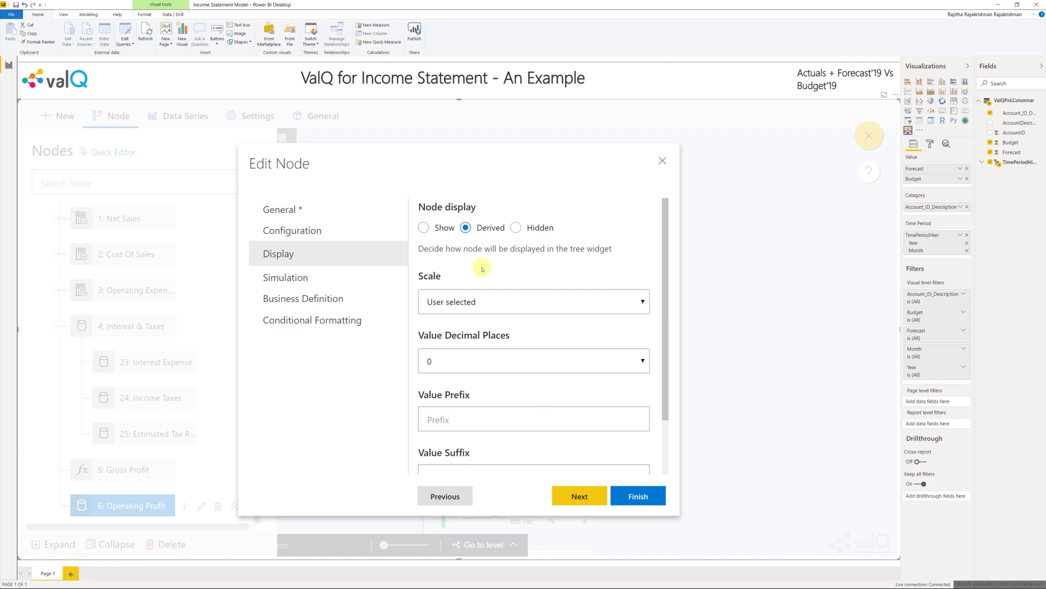
{"action": "left_click", "coordinate": [472, 301]}
{"action": "left_click", "coordinate": [477, 319]}
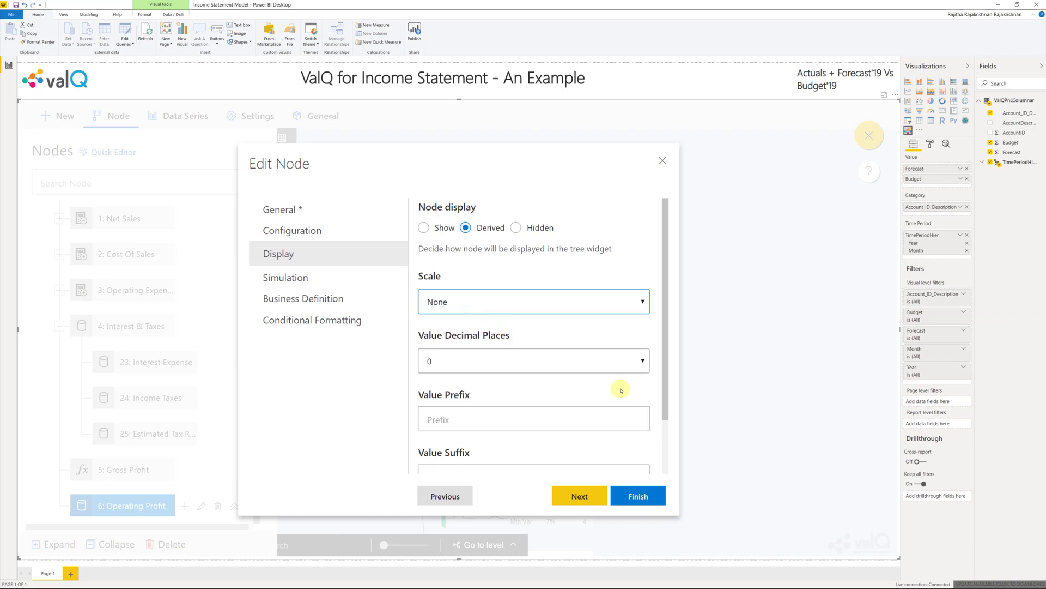
{"action": "left_click", "coordinate": [620, 362]}
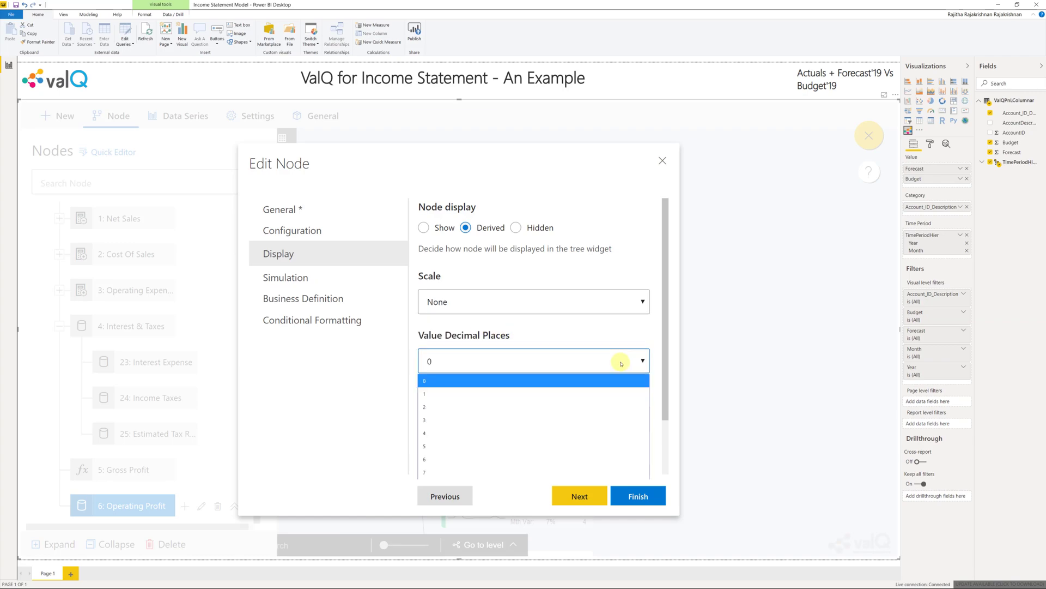
{"action": "left_click", "coordinate": [624, 392]}
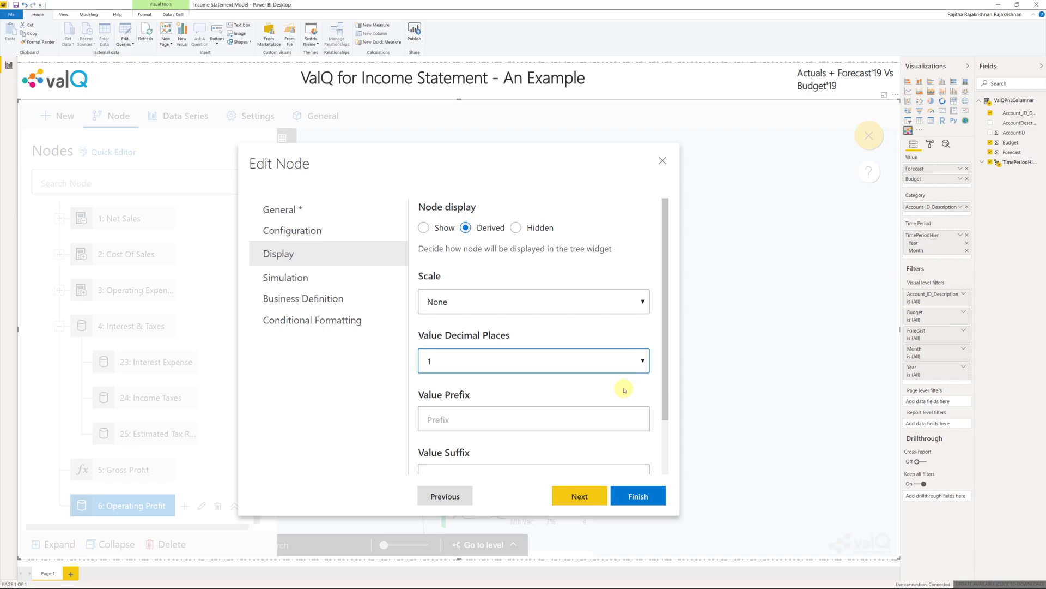
{"action": "scroll", "coordinate": [624, 390], "scroll_direction": "down", "scroll_amount": 1}
{"action": "left_click", "coordinate": [624, 404]}
{"action": "type", "text": "%"}
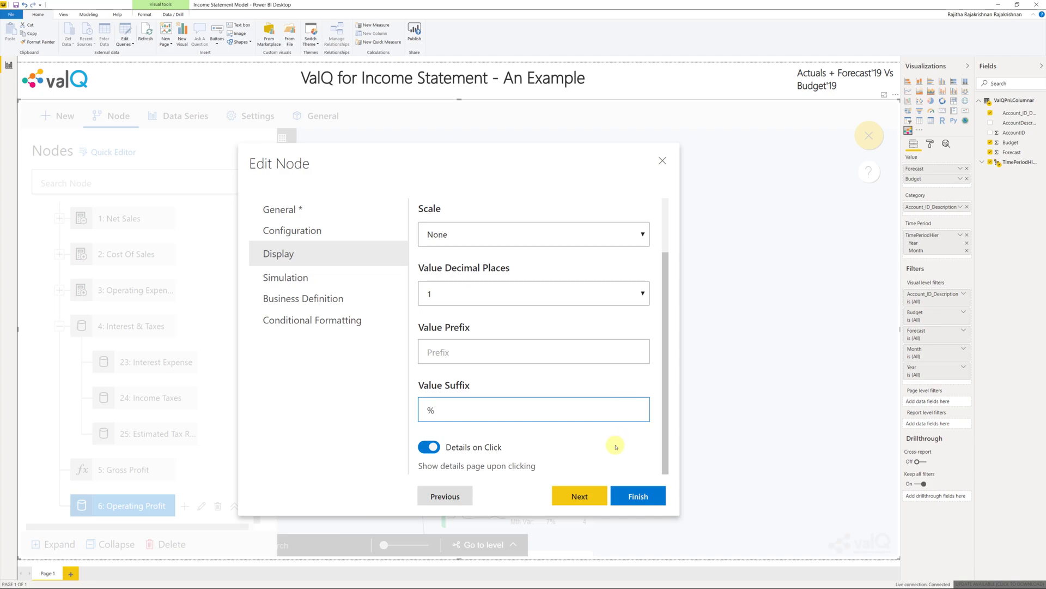
Step: Disable simulation for the Operating Profit node and save the node
{"action": "left_click", "coordinate": [580, 500]}
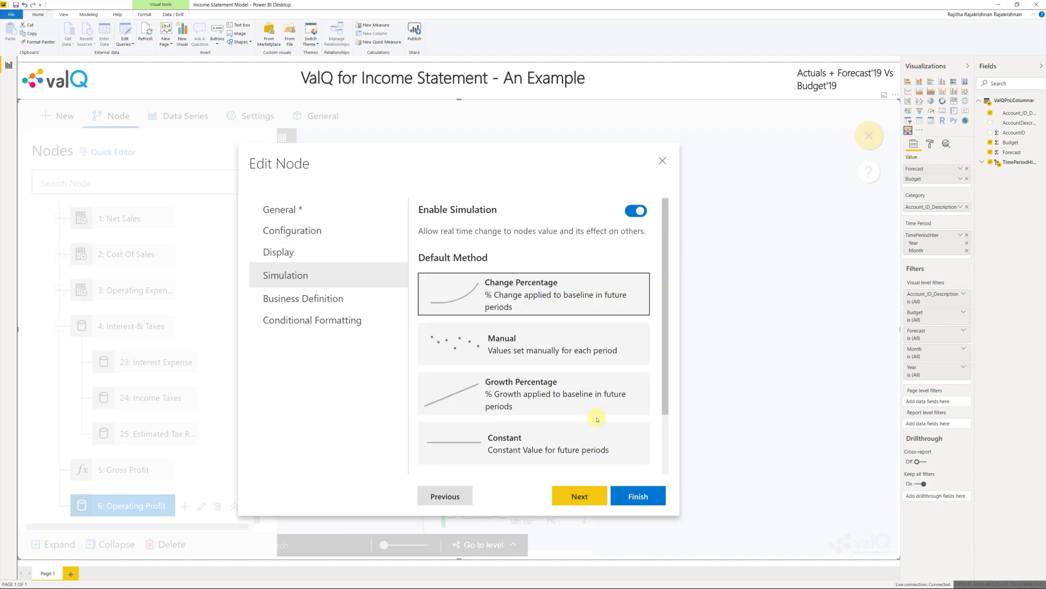
{"action": "left_click", "coordinate": [636, 217]}
{"action": "left_click", "coordinate": [628, 496]}
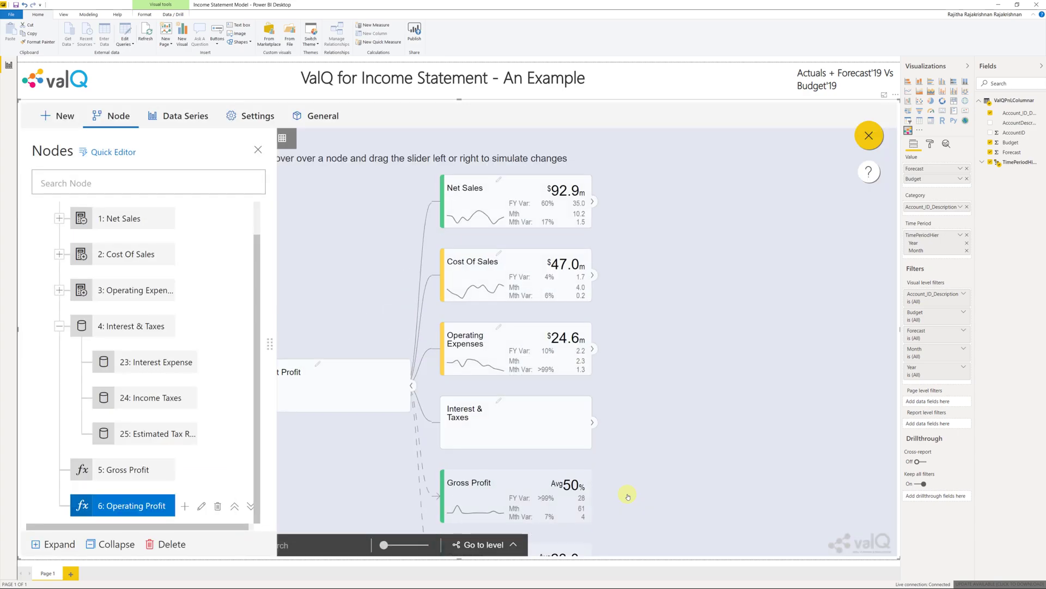
{"action": "left_click_drag", "start_coordinate": [627, 491], "coordinate": [649, 468]}
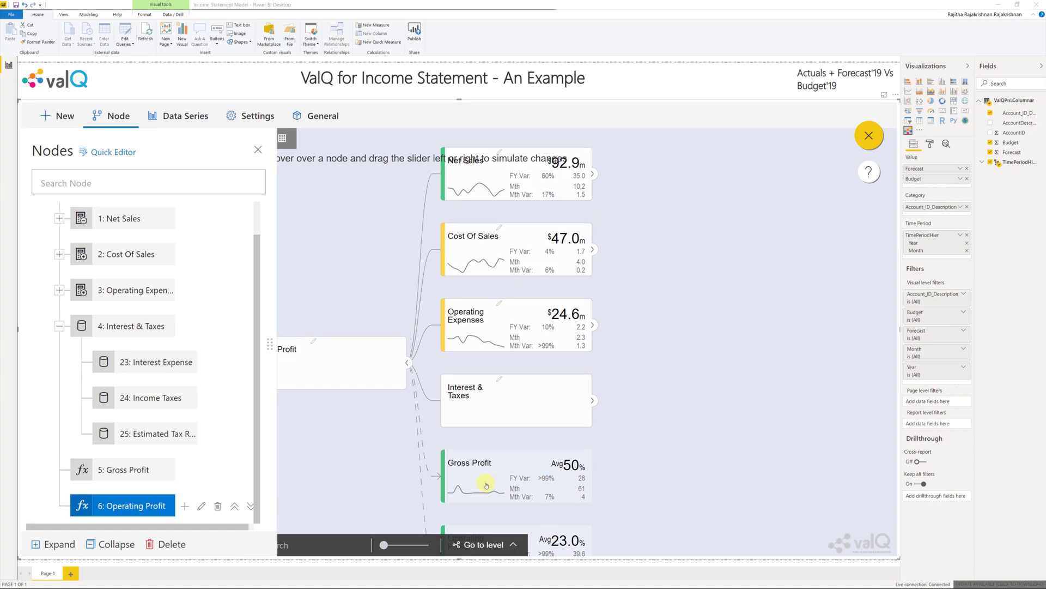
Step: Edit the Estimated Tax Rate node and set its calculation method to Manual
{"action": "double_click", "coordinate": [134, 434]}
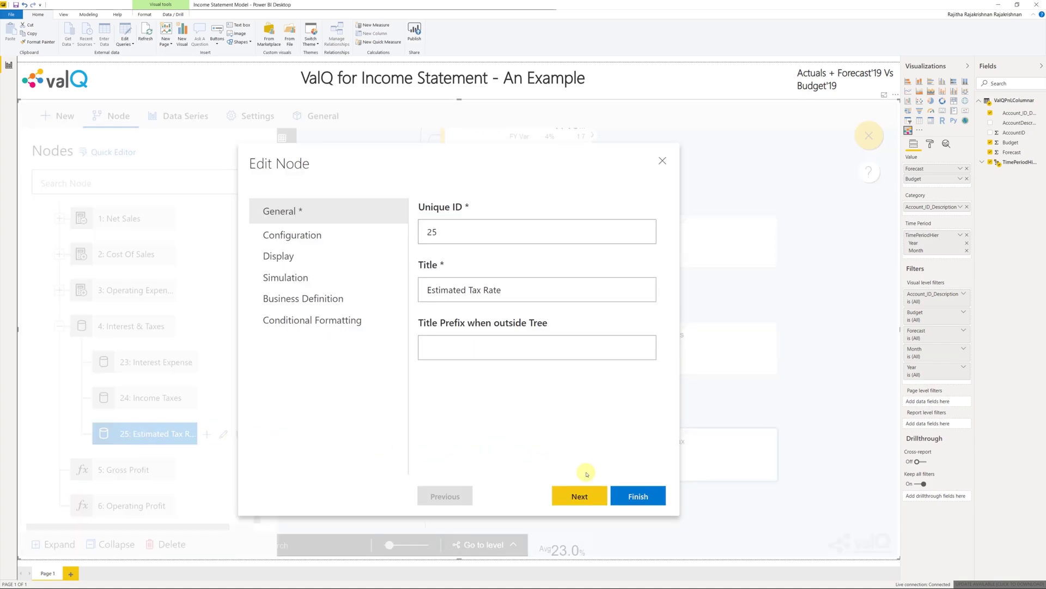
{"action": "left_click", "coordinate": [582, 496]}
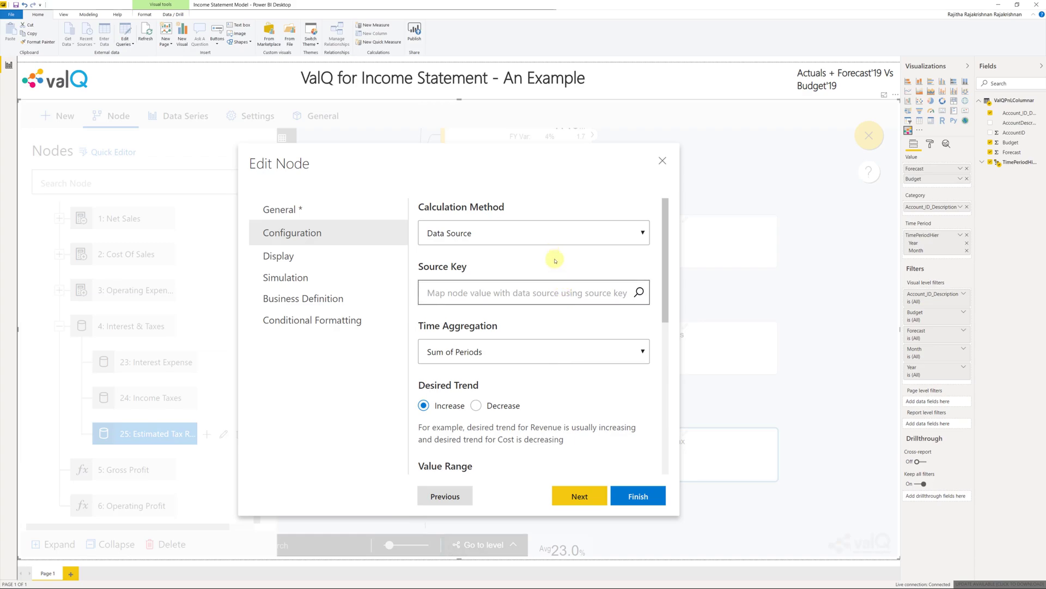
{"action": "left_click", "coordinate": [551, 235]}
{"action": "key", "text": "Down"}
{"action": "key", "text": "Down"}
{"action": "key", "text": "Down"}
{"action": "key", "text": "Down"}
{"action": "key", "text": "Down"}
{"action": "key", "text": "Down"}
{"action": "key", "text": "Down"}
{"action": "key", "text": "Down"}
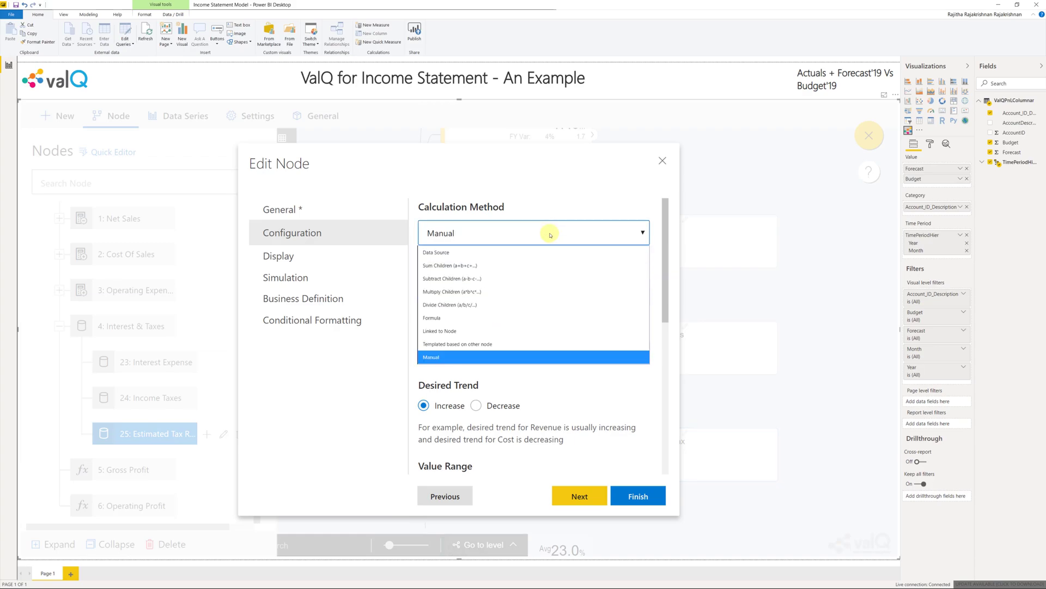
{"action": "key", "text": "Return"}
Step: Set Estimated Tax Rate's primary and comparison values to 25 for all periods
{"action": "left_click", "coordinate": [626, 284]}
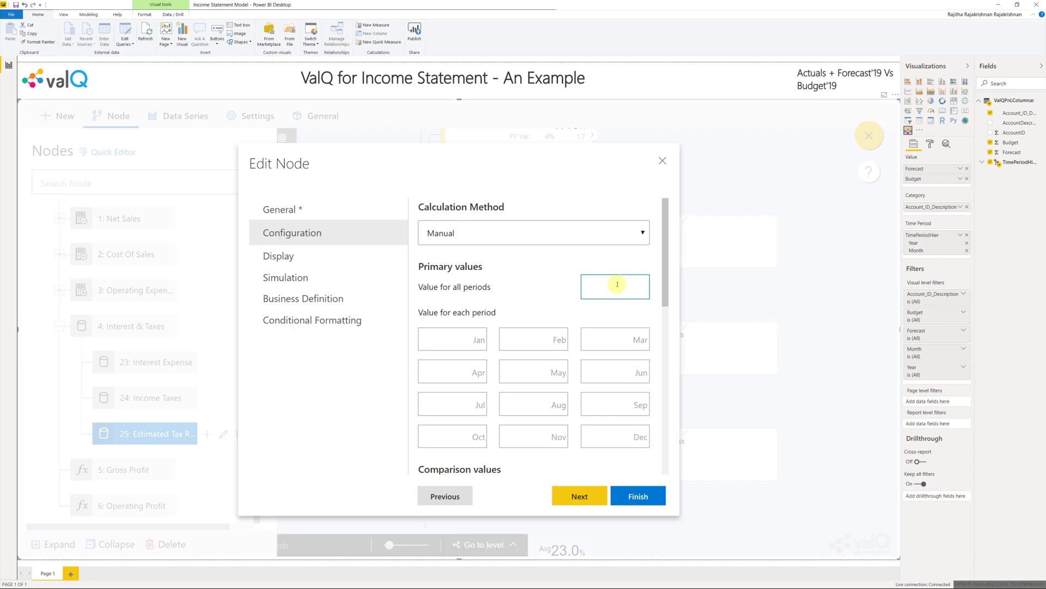
{"action": "type", "text": "25"}
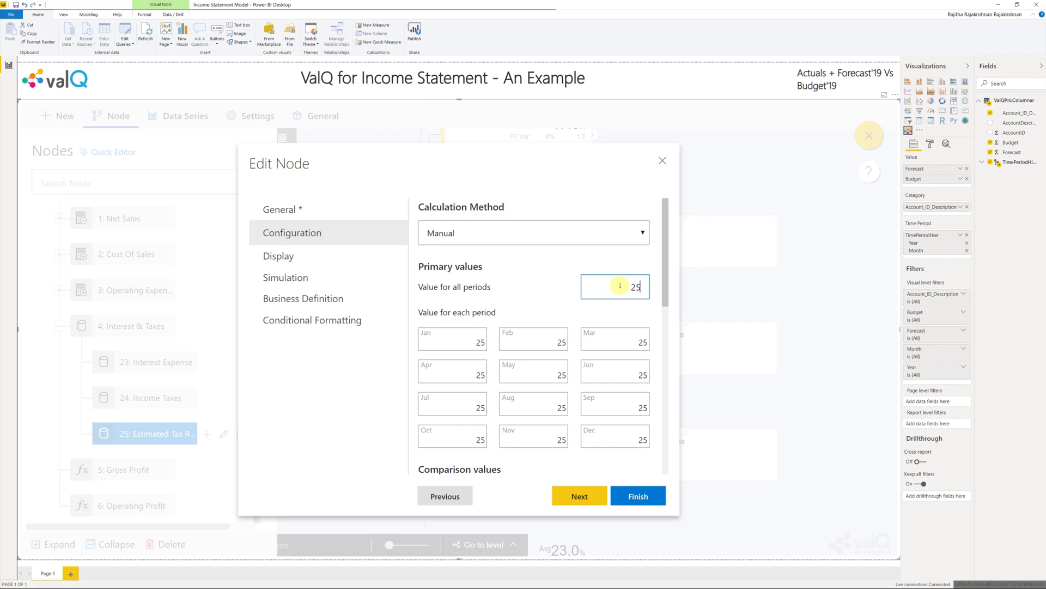
{"action": "scroll", "coordinate": [637, 371], "scroll_direction": "down", "scroll_amount": 5}
{"action": "left_click", "coordinate": [633, 354]}
{"action": "type", "text": "25"}
Step: Set the Estimated Tax Rate node's time aggregation to Average
{"action": "scroll", "coordinate": [651, 368], "scroll_direction": "down", "scroll_amount": 5}
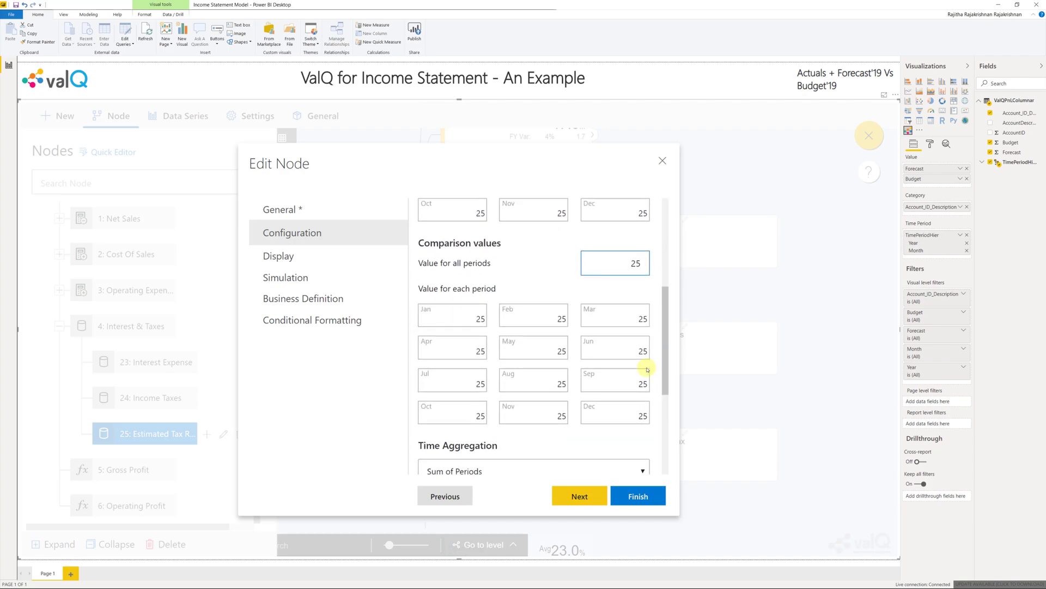
{"action": "left_click", "coordinate": [640, 289]}
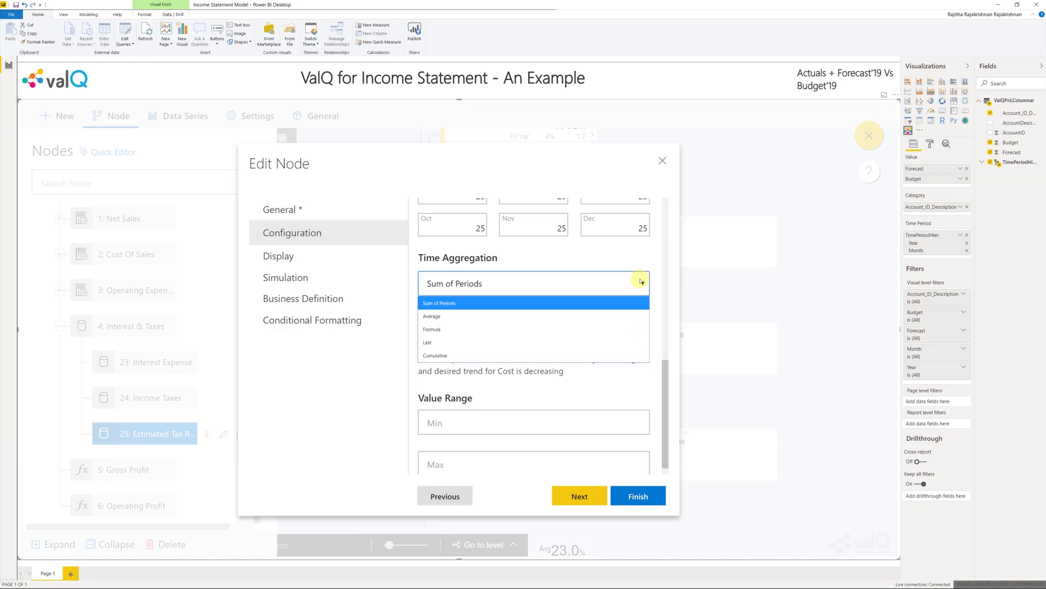
{"action": "left_click", "coordinate": [636, 315]}
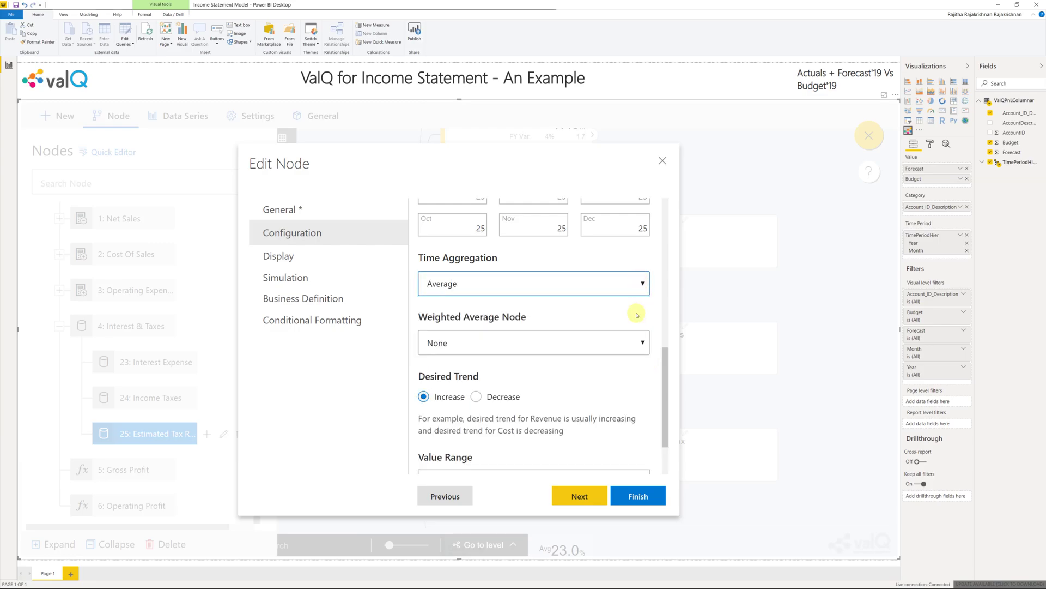
Step: Set the Estimated Tax Rate node's weighted average node to 6: Operating Profit and its desired trend to Decrease
{"action": "left_click", "coordinate": [636, 345]}
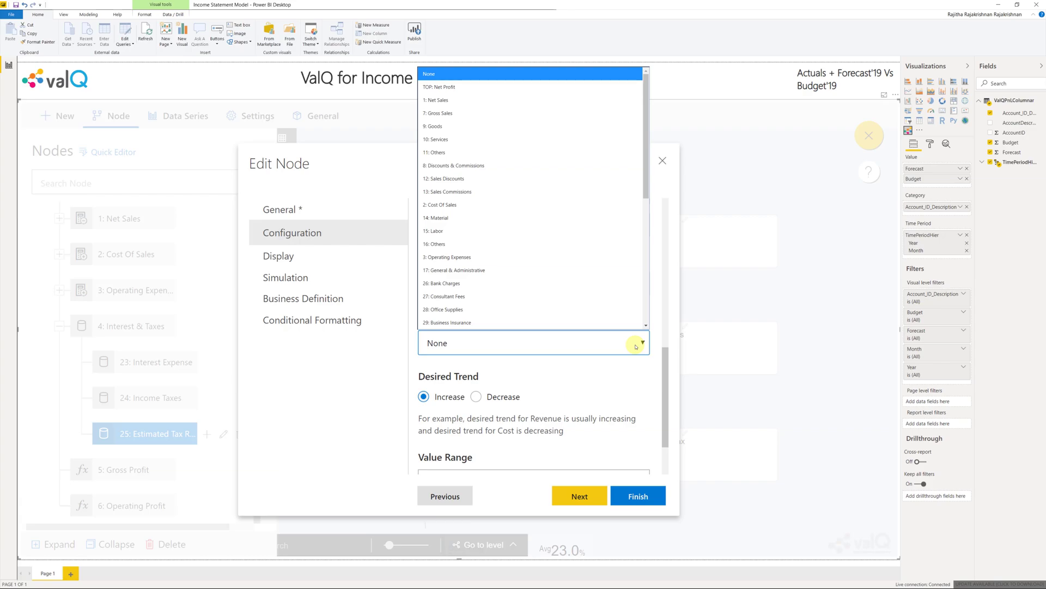
{"action": "scroll", "coordinate": [627, 267], "scroll_direction": "down", "scroll_amount": 6}
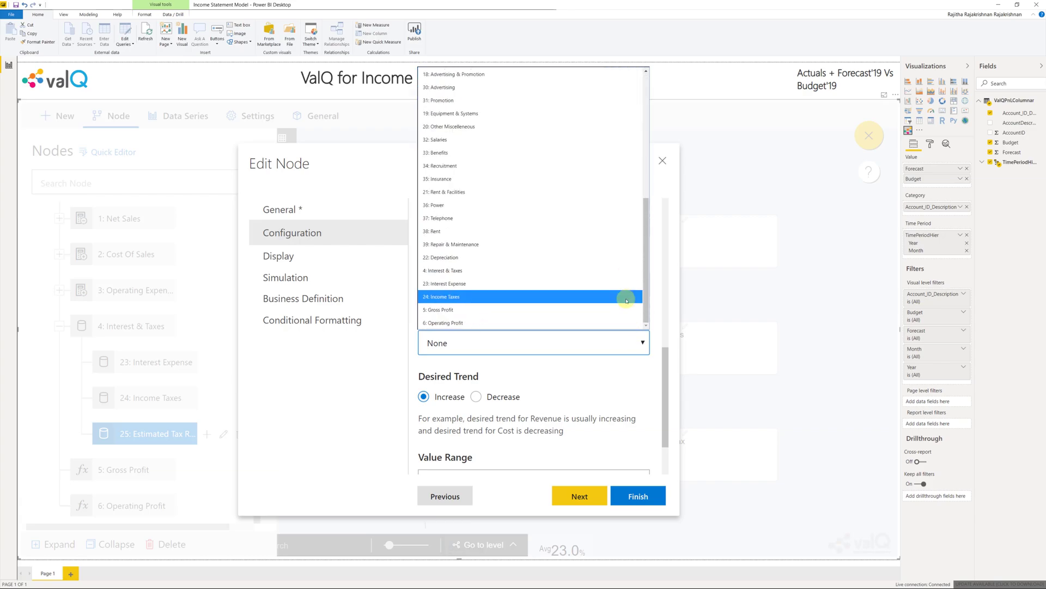
{"action": "left_click", "coordinate": [627, 323]}
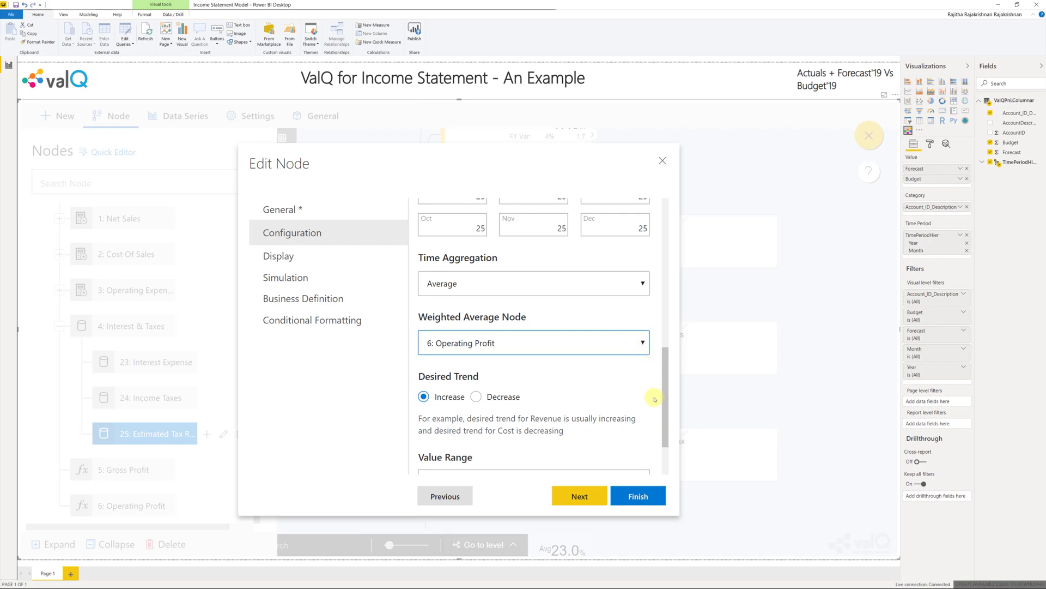
{"action": "left_click", "coordinate": [476, 397]}
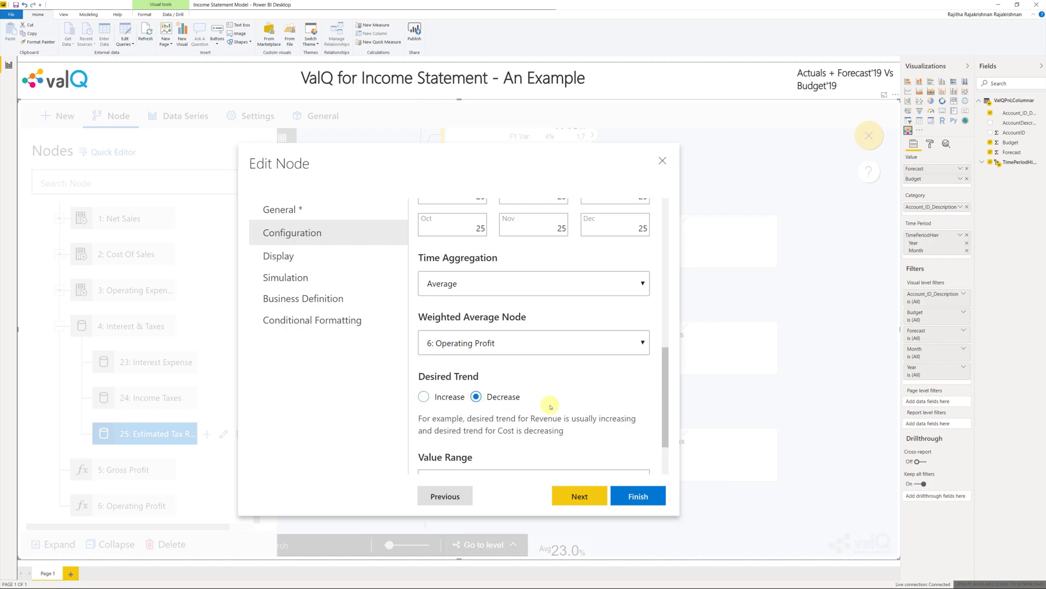
{"action": "scroll", "coordinate": [613, 414], "scroll_direction": "down", "scroll_amount": 3}
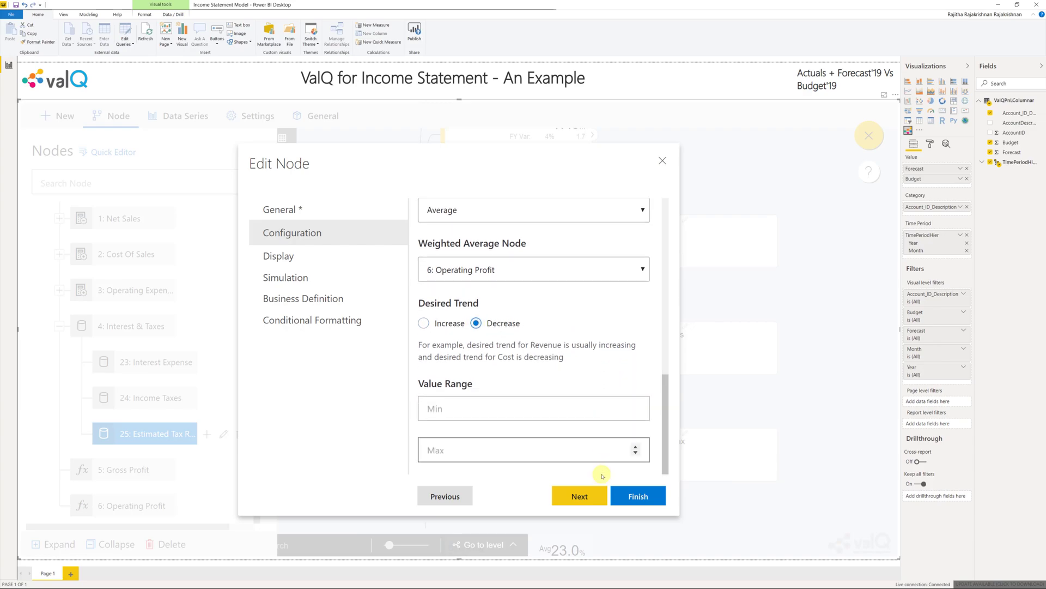
Step: Set the Estimated Tax Rate node's display to Derived, scale to None and value suffix to %, with Details on Click turned off
{"action": "left_click", "coordinate": [596, 494]}
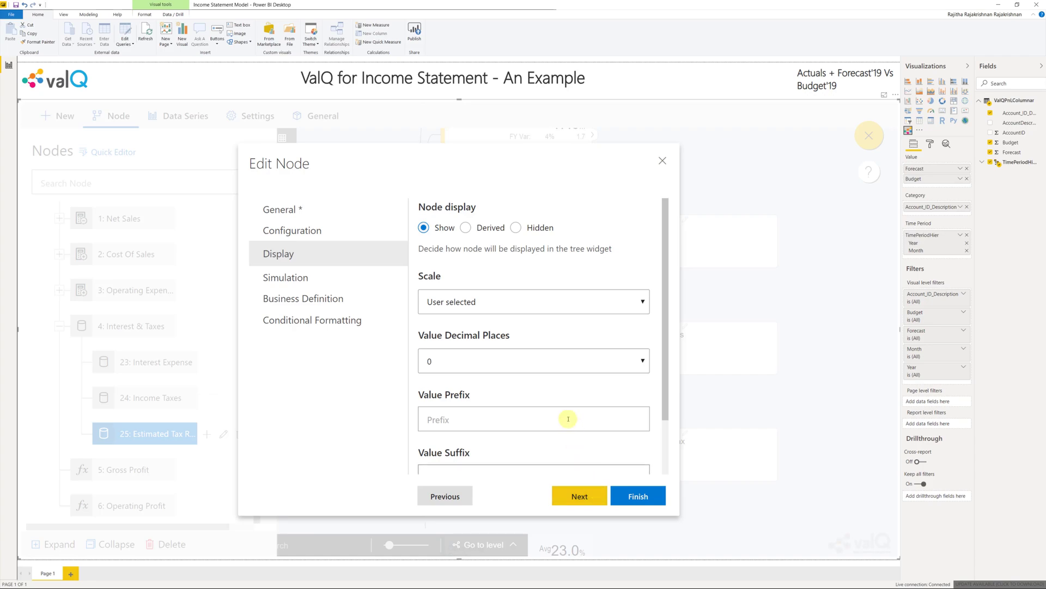
{"action": "left_click", "coordinate": [466, 229]}
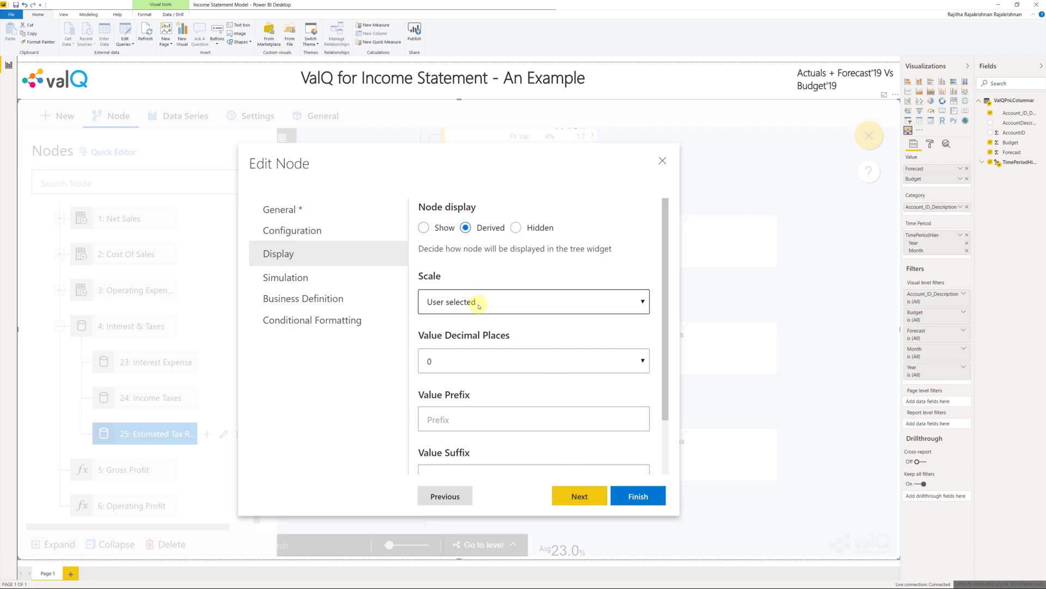
{"action": "left_click", "coordinate": [479, 305]}
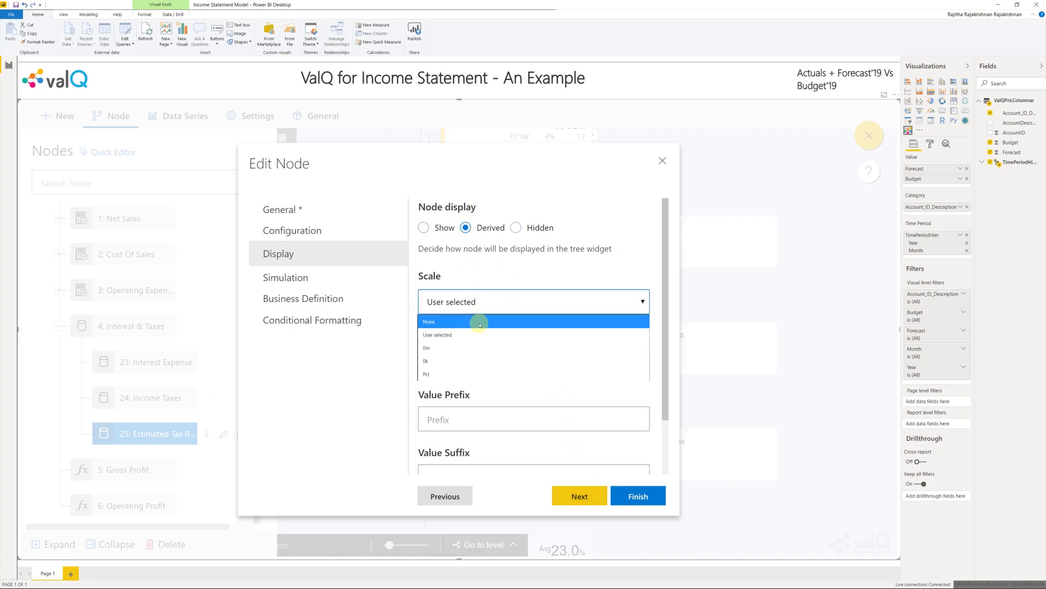
{"action": "left_click", "coordinate": [479, 322]}
{"action": "scroll", "coordinate": [599, 441], "scroll_direction": "down", "scroll_amount": 3}
{"action": "left_click", "coordinate": [598, 419]}
{"action": "type", "text": "%"}
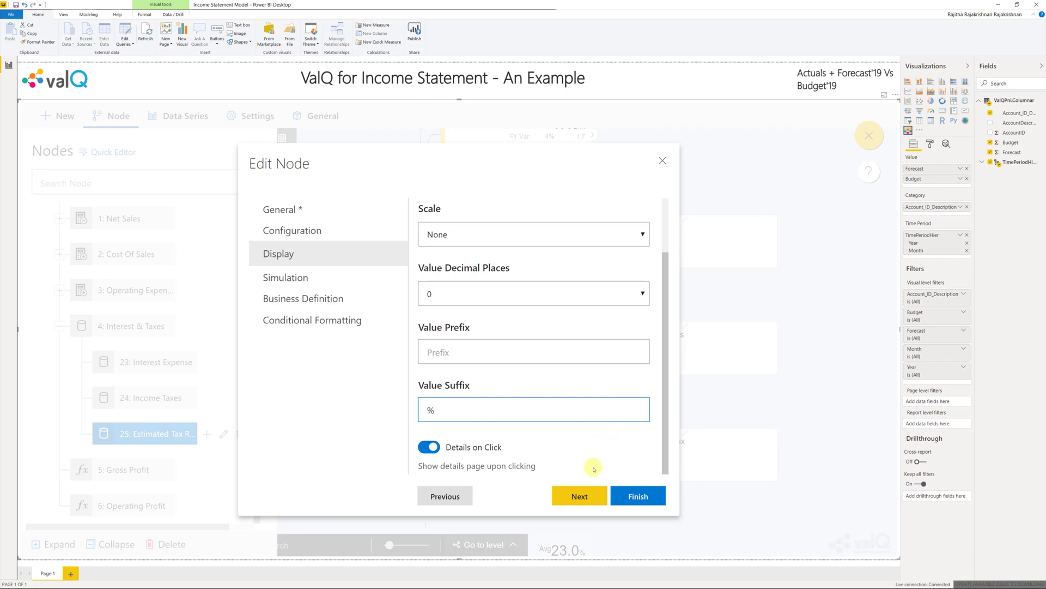
{"action": "left_click", "coordinate": [426, 448]}
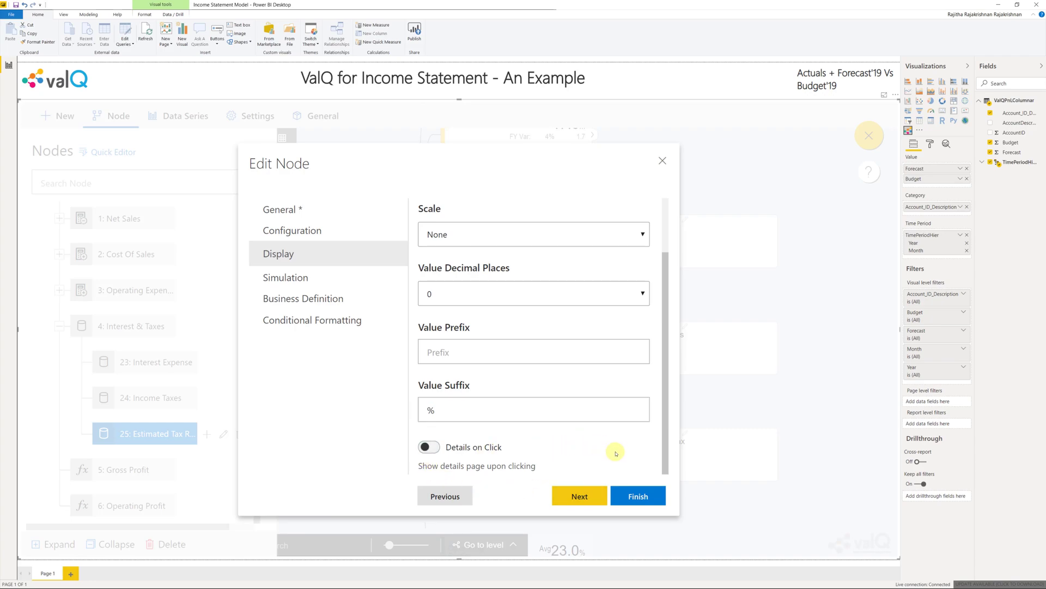
Step: Disable simulation for the Estimated Tax Rate node and save the node
{"action": "left_click", "coordinate": [587, 495]}
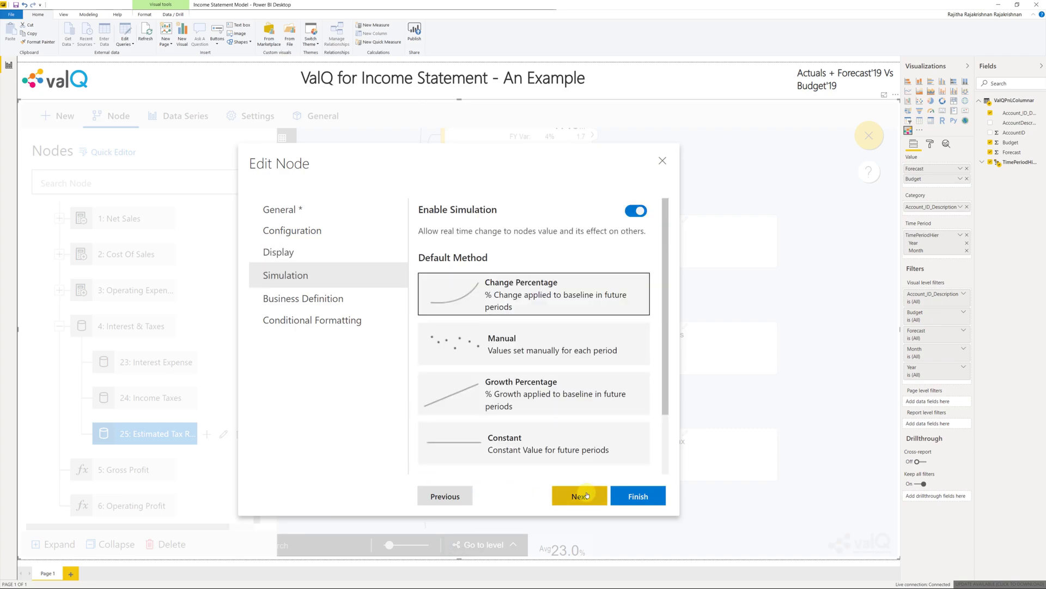
{"action": "left_click", "coordinate": [635, 213]}
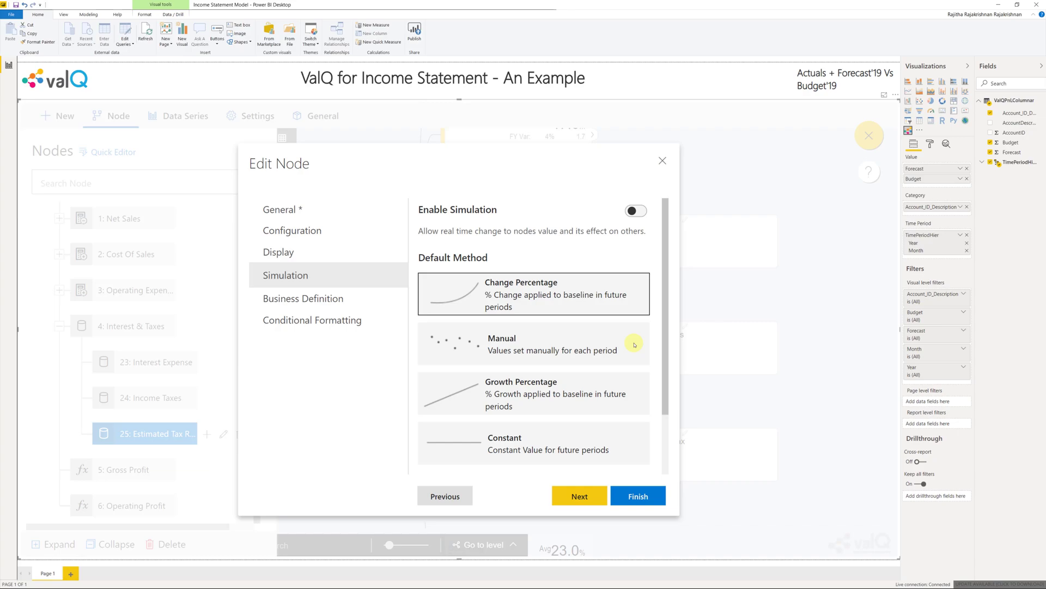
{"action": "scroll", "coordinate": [635, 345], "scroll_direction": "down", "scroll_amount": 2}
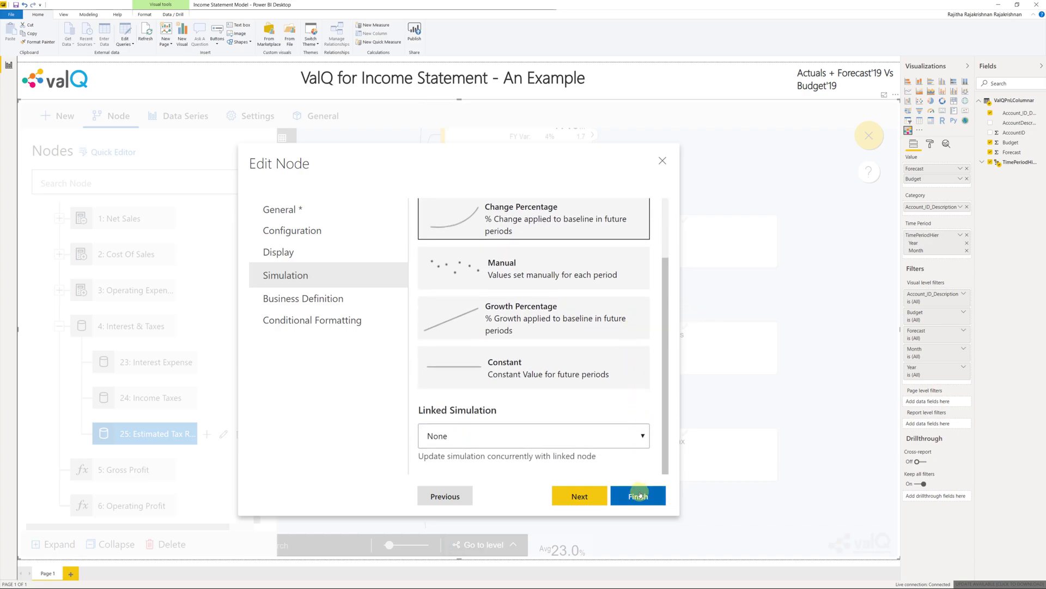
{"action": "left_click", "coordinate": [638, 496]}
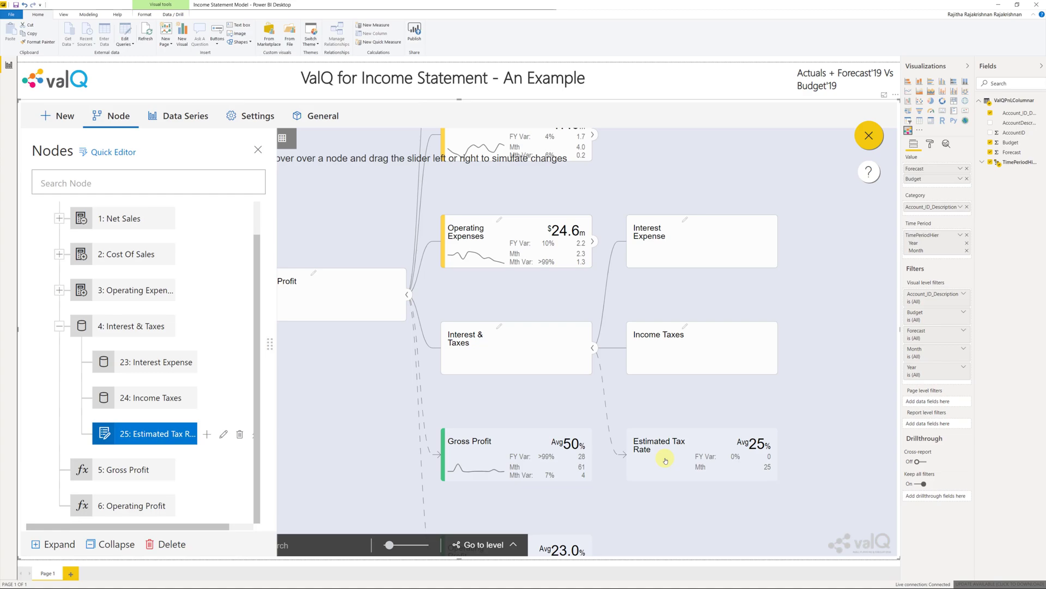
Step: Edit the Interest Expense node and map its source key to 10025:Interest Expense
{"action": "double_click", "coordinate": [180, 362]}
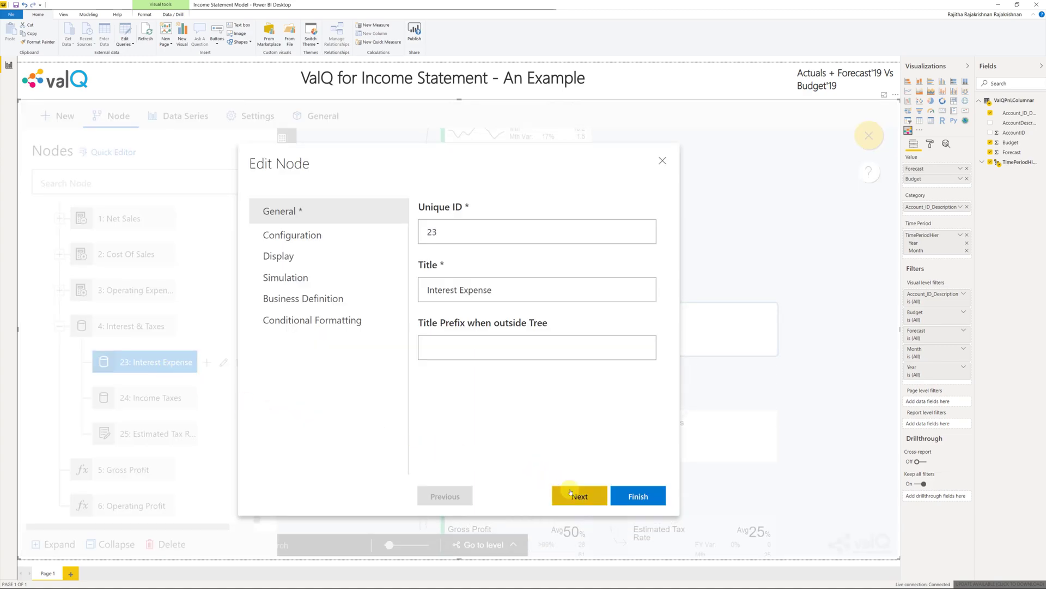
{"action": "left_click", "coordinate": [570, 492]}
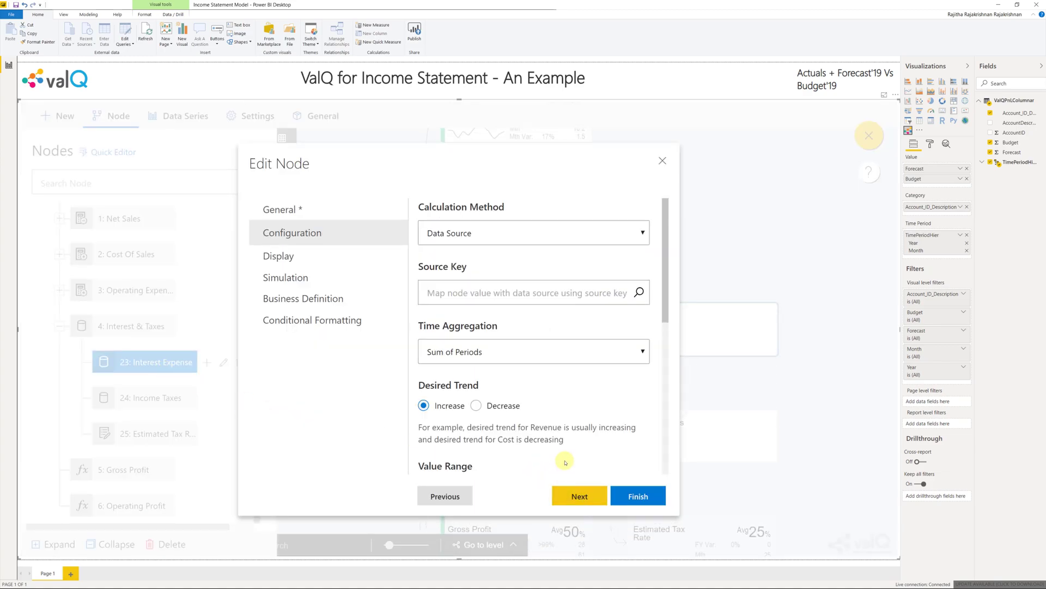
{"action": "left_click", "coordinate": [553, 291]}
{"action": "type", "text": "inter"}
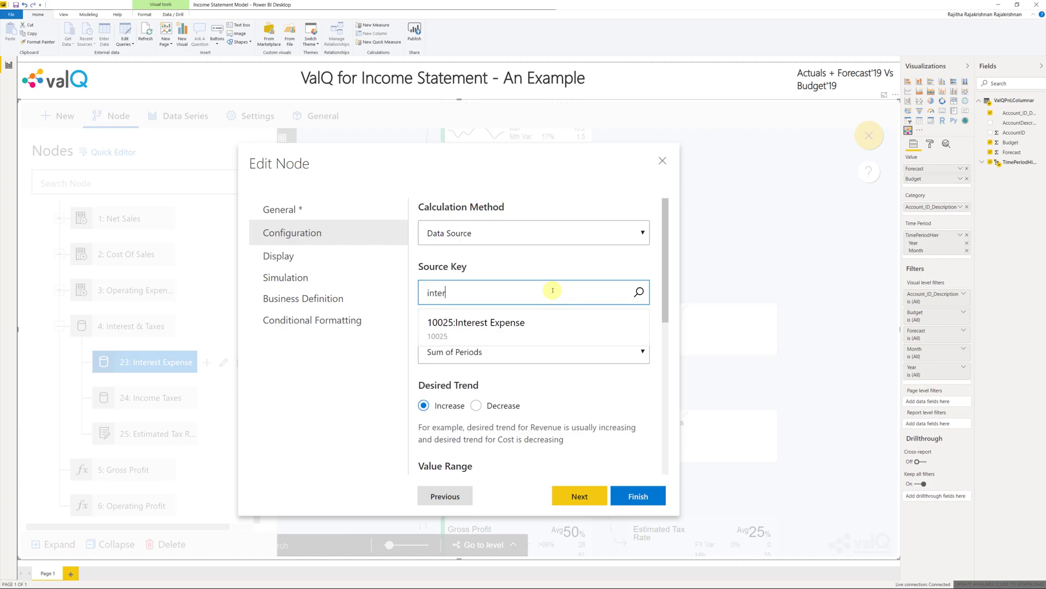
{"action": "left_click", "coordinate": [551, 323]}
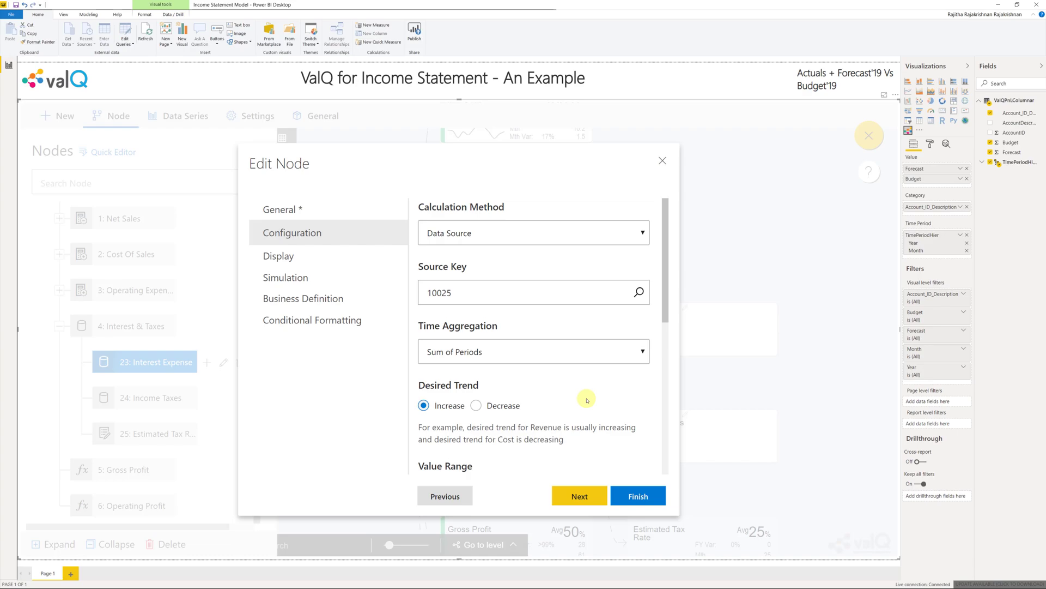
{"action": "scroll", "coordinate": [587, 400], "scroll_direction": "down", "scroll_amount": 8}
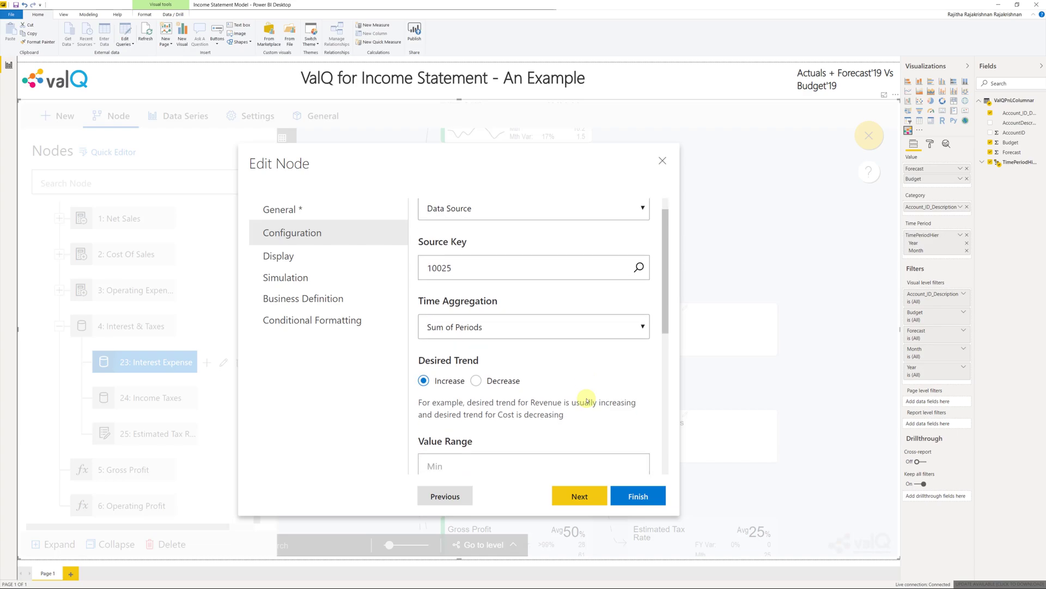
Step: Set the Interest Expense node's value prefix to $ and save the node
{"action": "left_click", "coordinate": [585, 500]}
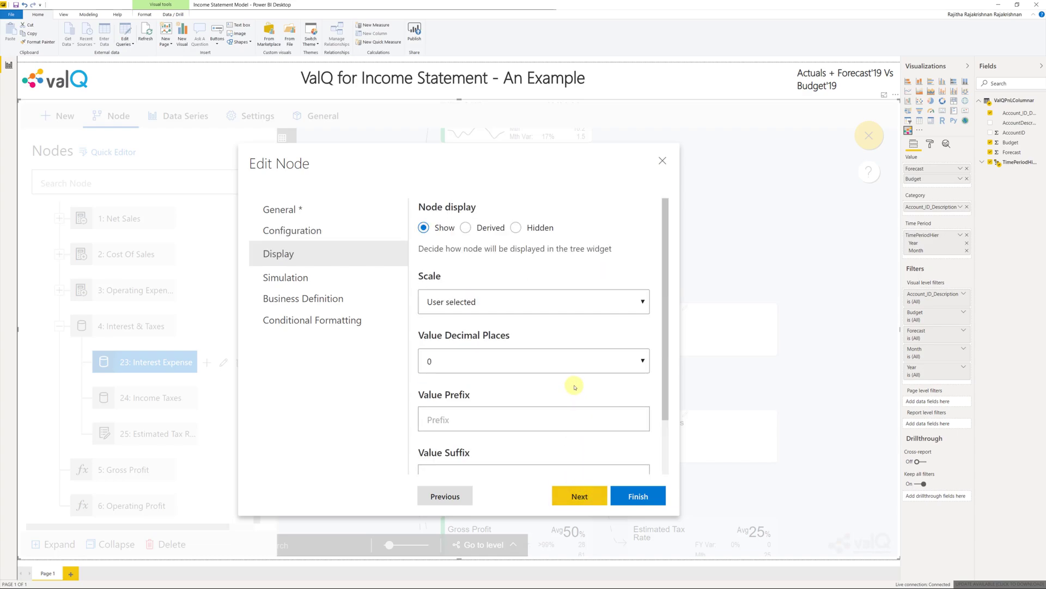
{"action": "left_click", "coordinate": [569, 426]}
{"action": "type", "text": "$"}
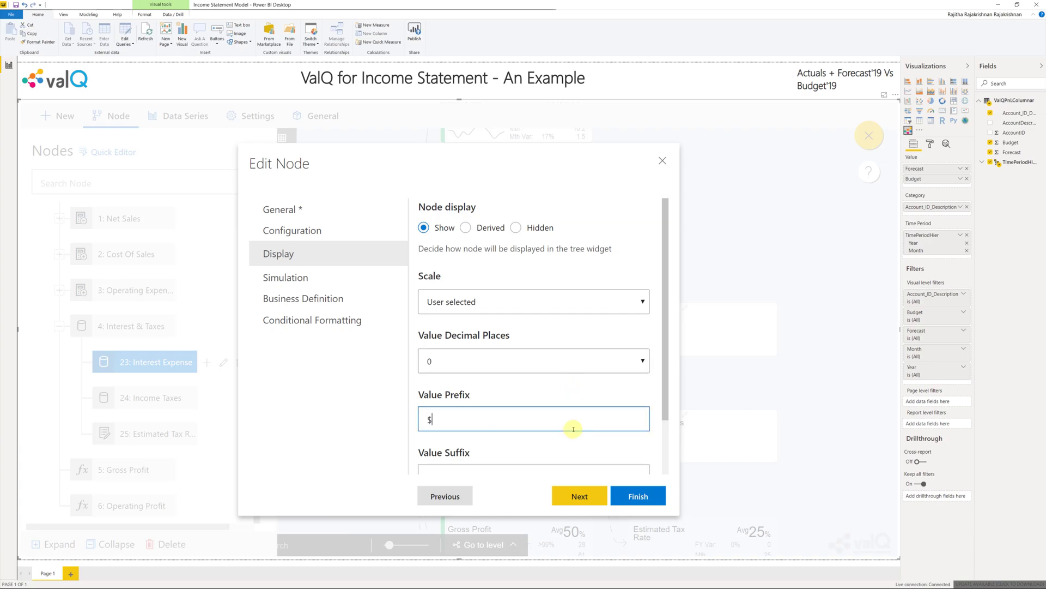
{"action": "scroll", "coordinate": [567, 440], "scroll_direction": "down", "scroll_amount": 2}
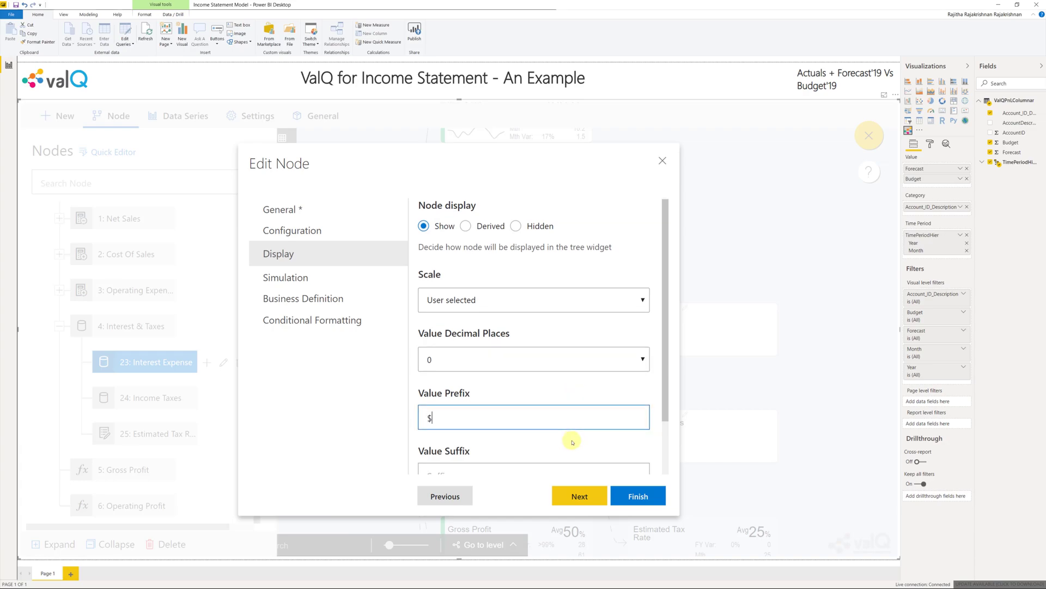
{"action": "left_click", "coordinate": [570, 495]}
{"action": "left_click", "coordinate": [632, 496]}
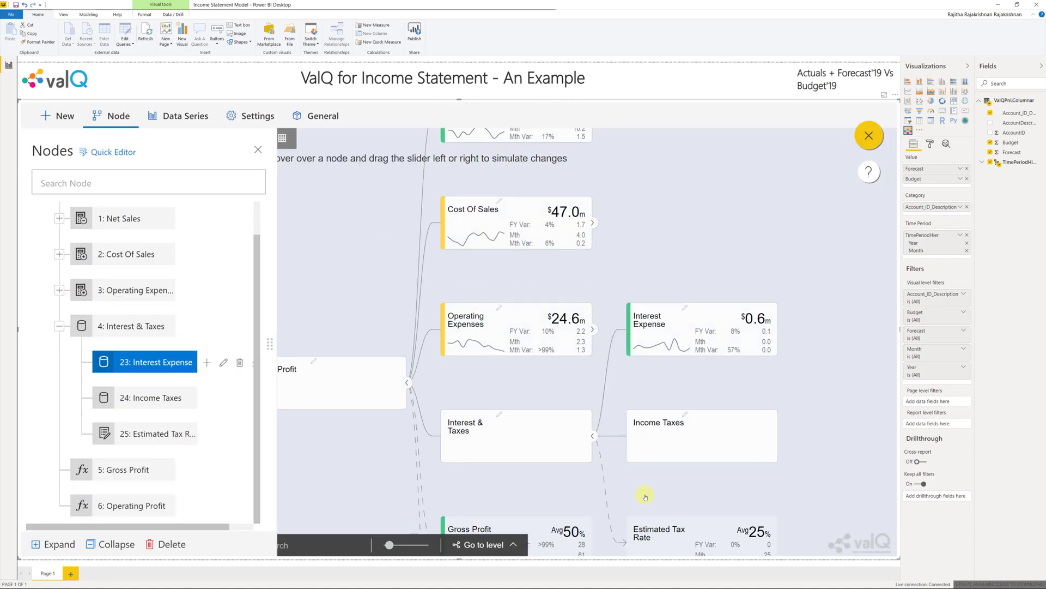
Step: Edit the Income Taxes node and set its calculation method to Formula
{"action": "double_click", "coordinate": [171, 402]}
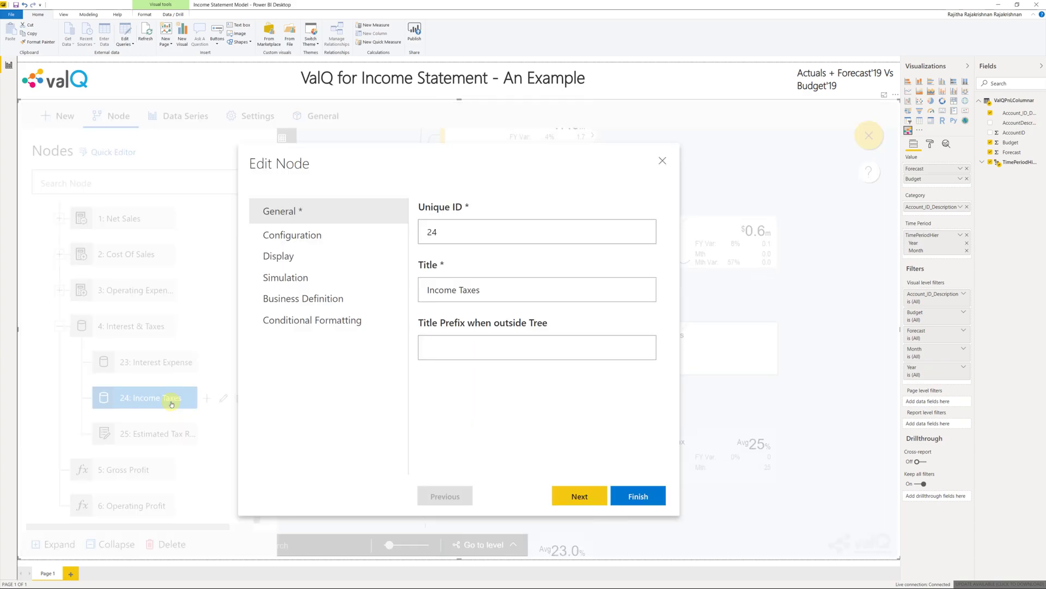
{"action": "left_click", "coordinate": [592, 503]}
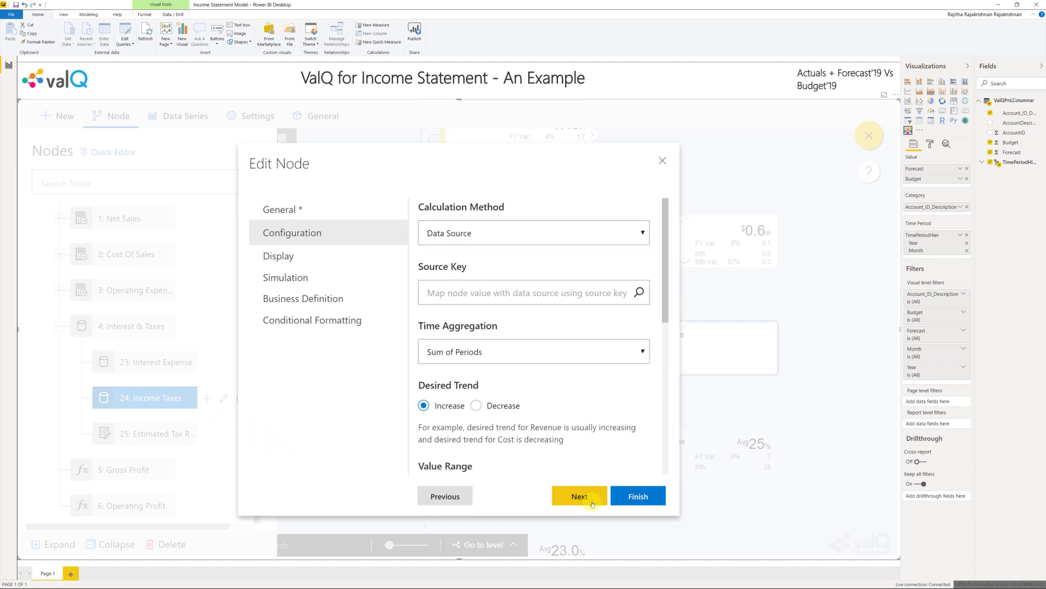
{"action": "left_click", "coordinate": [581, 233]}
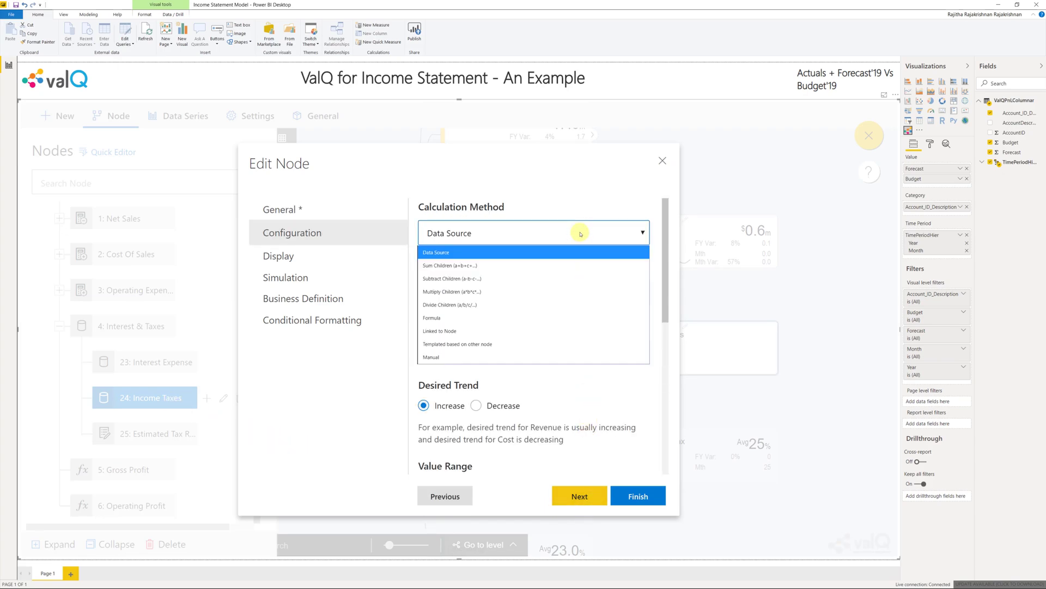
{"action": "key", "text": "f"}
{"action": "key", "text": "Return"}
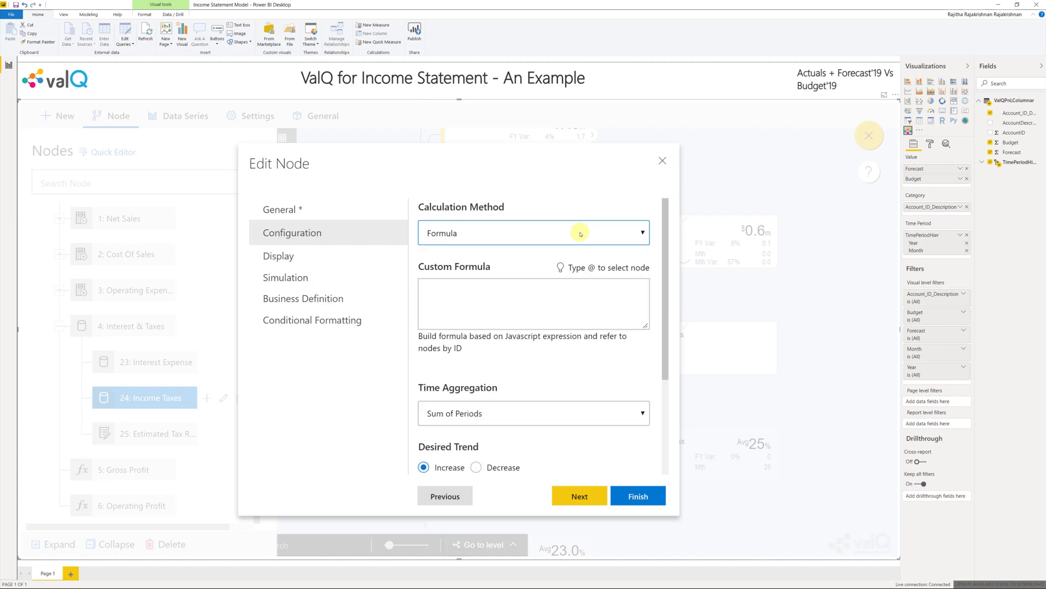
Step: Start the Income Taxes custom formula with two opening parentheses, entering Net Sales minus Cost Of Sales, Operating Expenses and Interest Expense as (({1}-{2}-{3}-{23}
{"action": "left_click", "coordinate": [558, 308]}
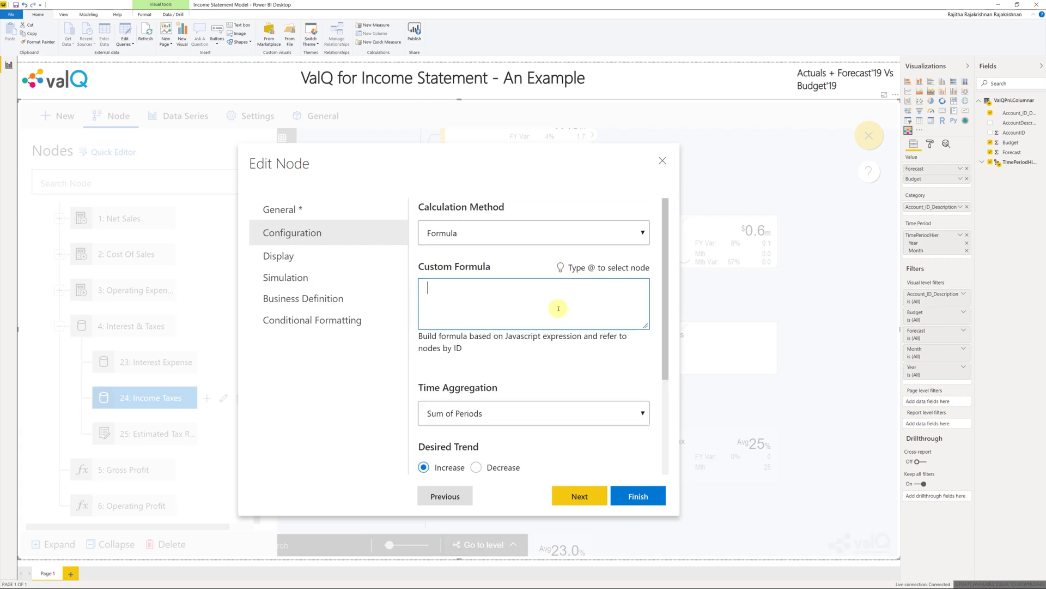
{"action": "type", "text": "((@net"}
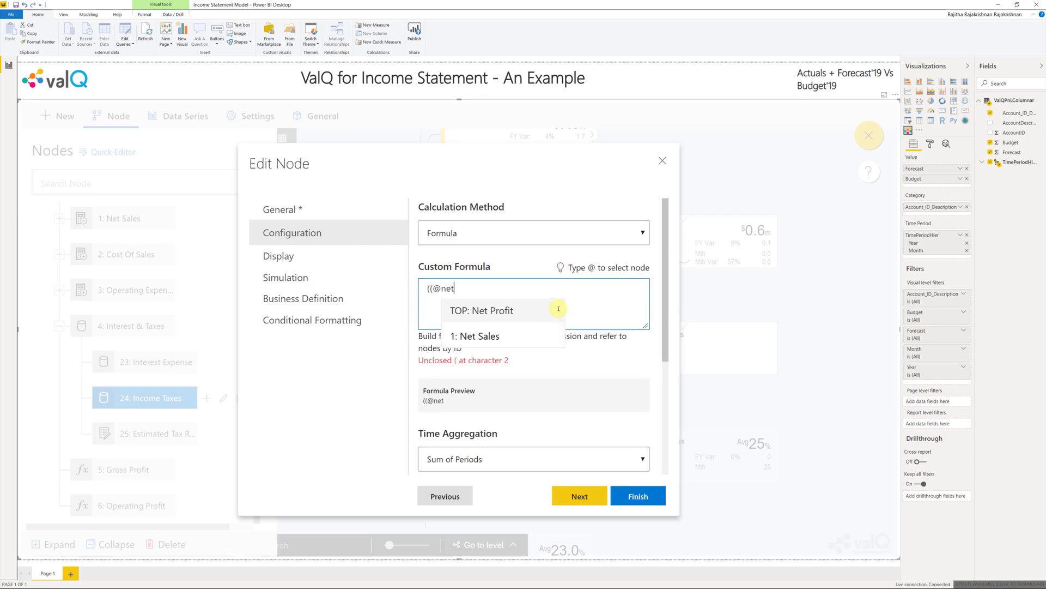
{"action": "key", "text": "Down"}
{"action": "key", "text": "Return"}
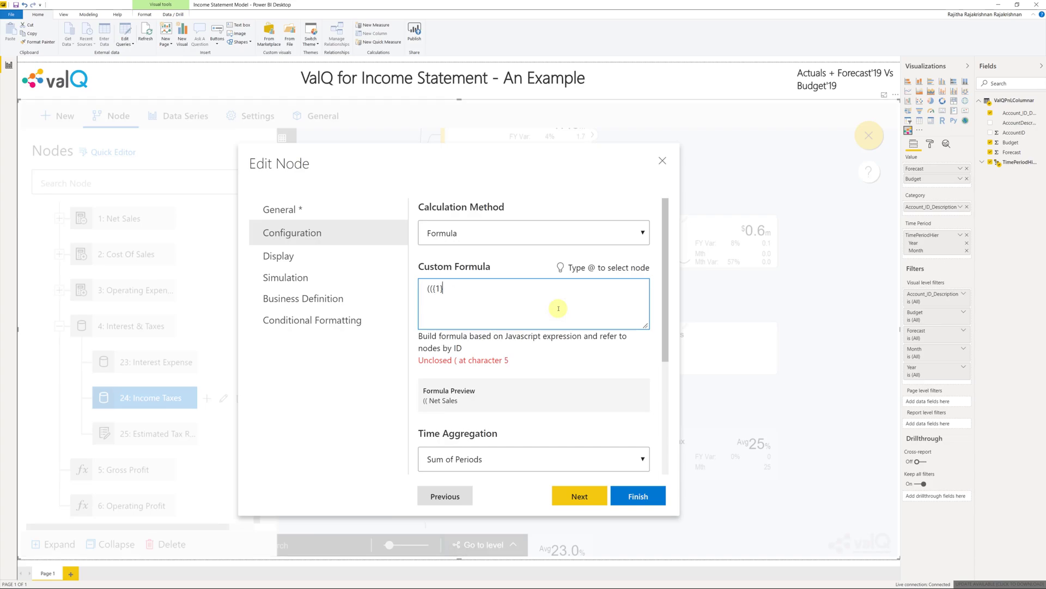
{"action": "type", "text": "-@cos"}
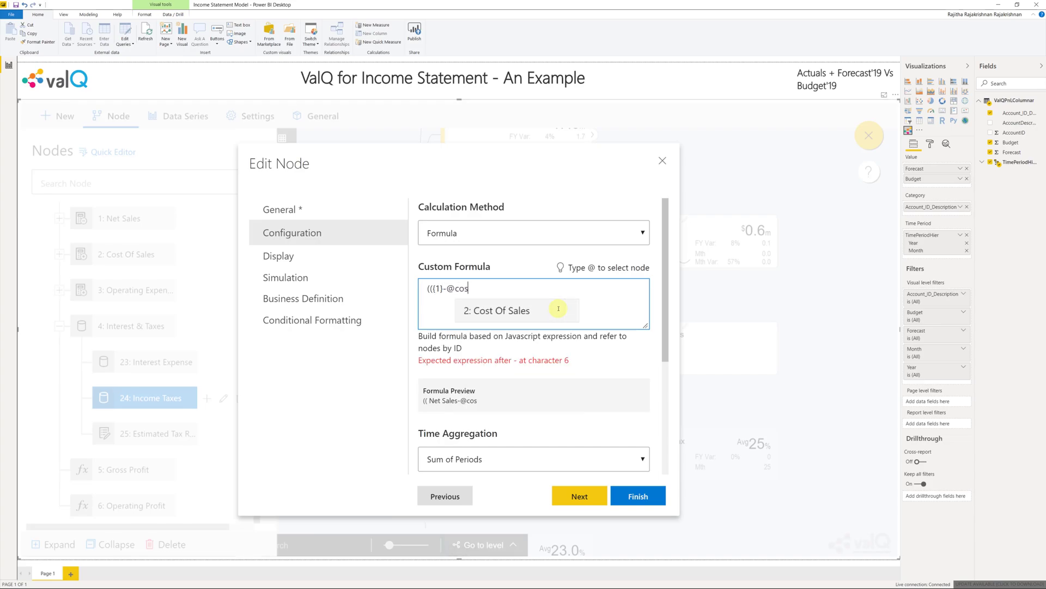
{"action": "left_click", "coordinate": [558, 309]}
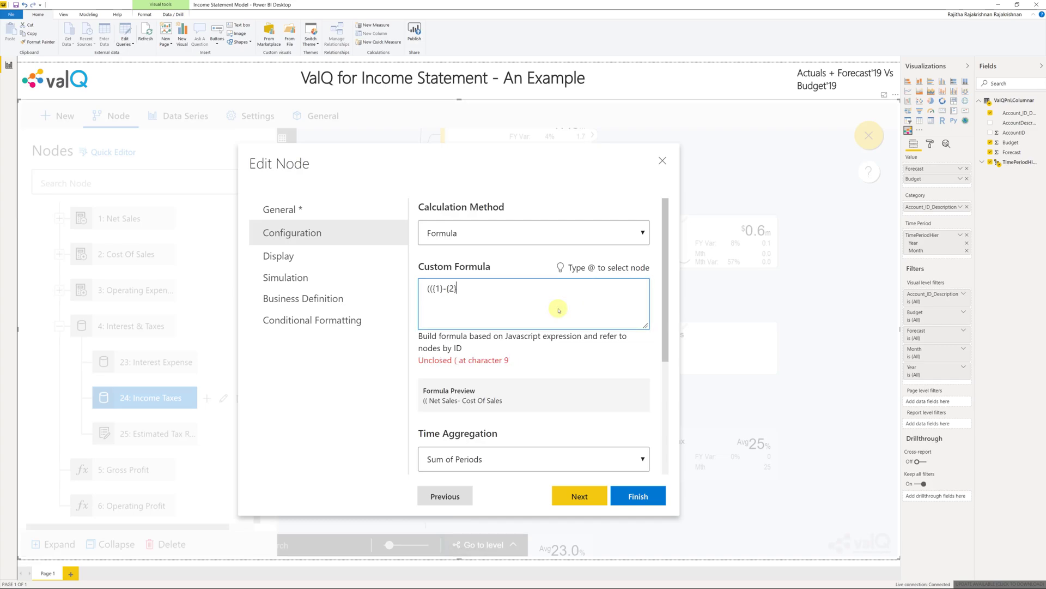
{"action": "type", "text": "-@op"}
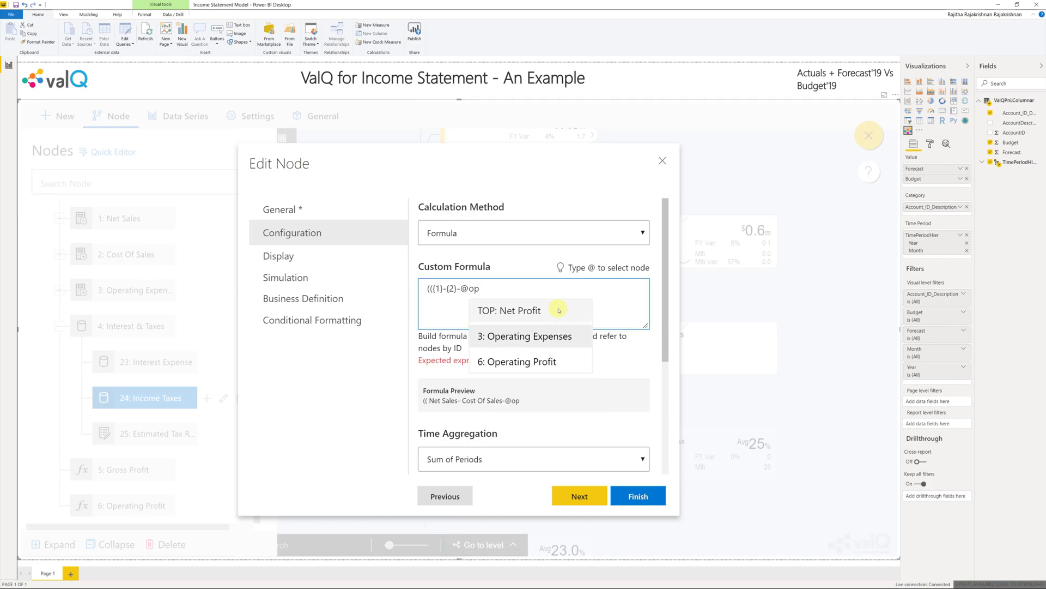
{"action": "key", "text": "Return"}
{"action": "type", "text": "-@i"}
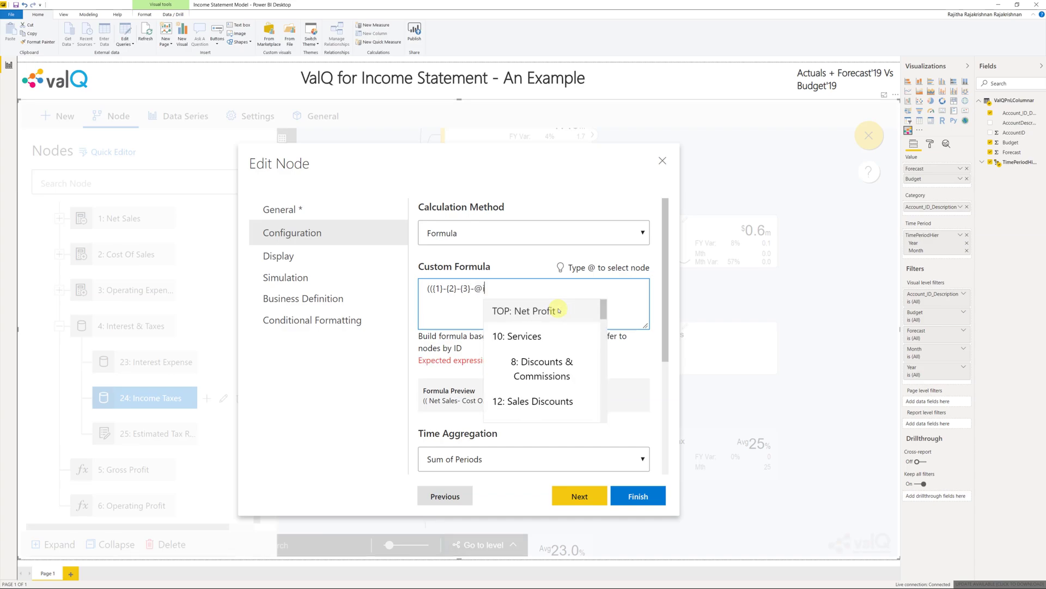
{"action": "type", "text": "nte"}
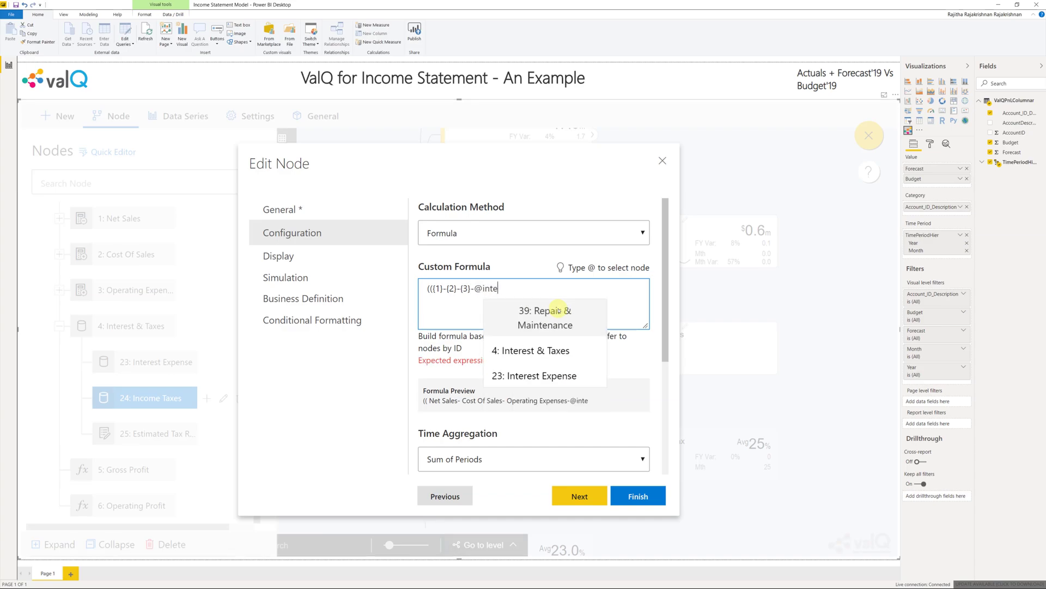
{"action": "key", "text": "Down"}
{"action": "key", "text": "Down"}
{"action": "key", "text": "Return"}
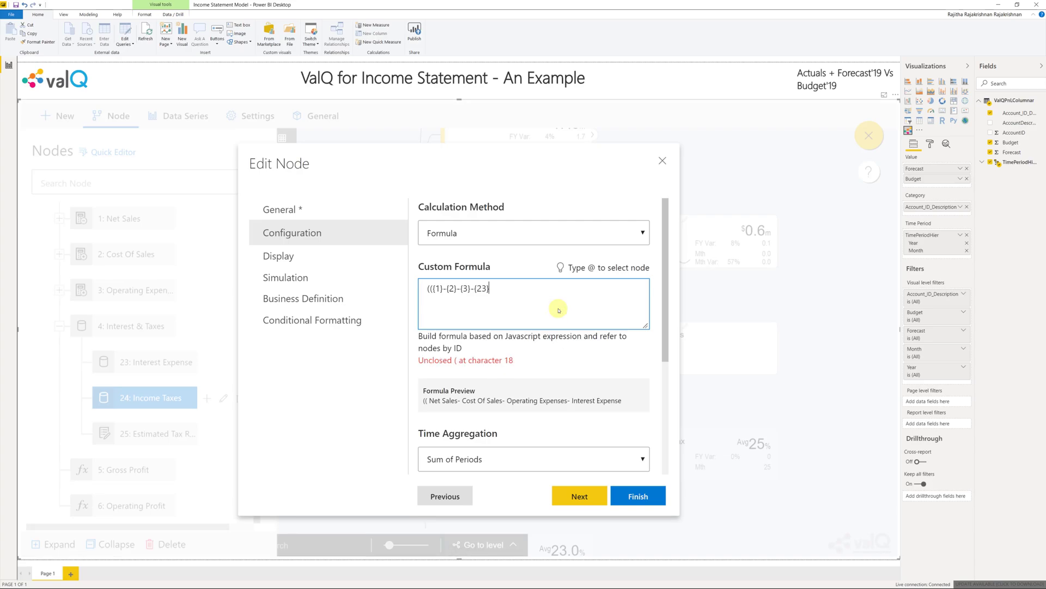
Step: Complete the Income Taxes formula by closing the difference, multiplying it by Estimated Tax Rate {25} and dividing the product by 100
{"action": "type", "text": ")*@est"}
{"action": "key", "text": "Down"}
{"action": "key", "text": "Down"}
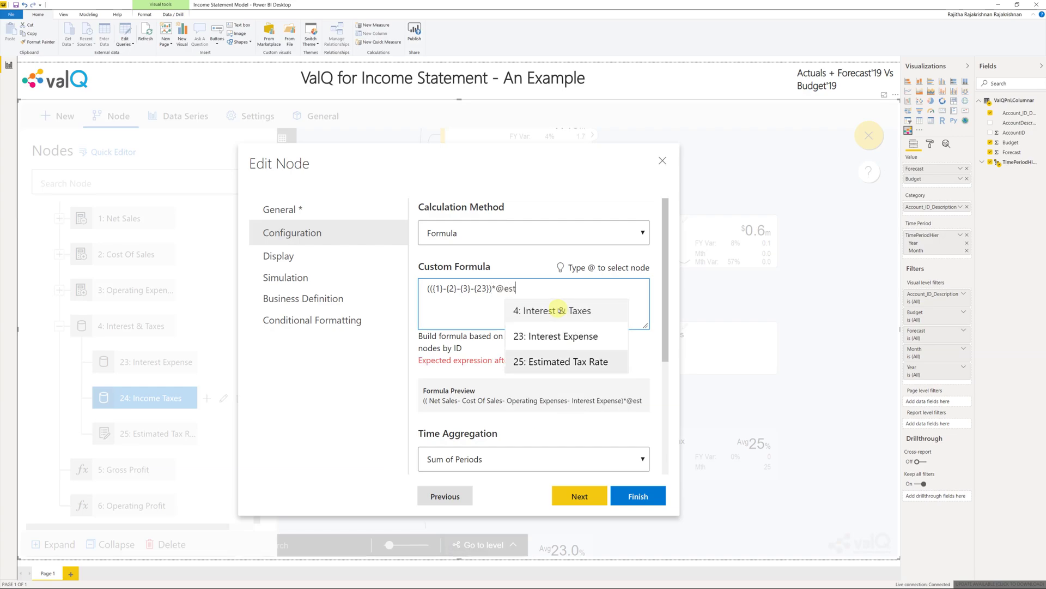
{"action": "key", "text": "Return"}
{"action": "type", "text": ")/100"}
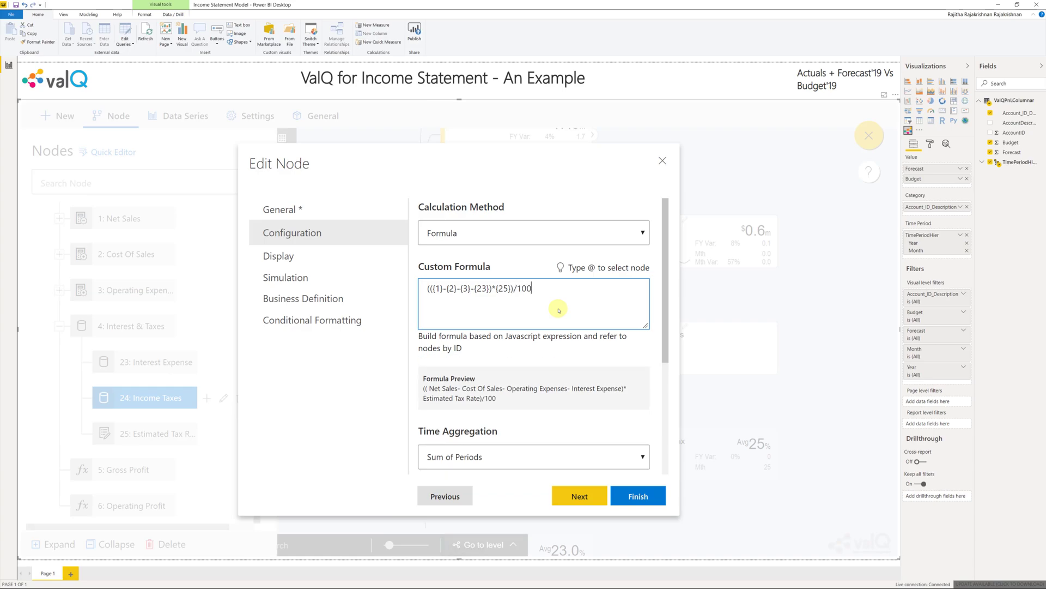
Step: Set the Income Taxes node's desired trend to Decrease and its value prefix to $
{"action": "scroll", "coordinate": [559, 309], "scroll_direction": "down", "scroll_amount": 3}
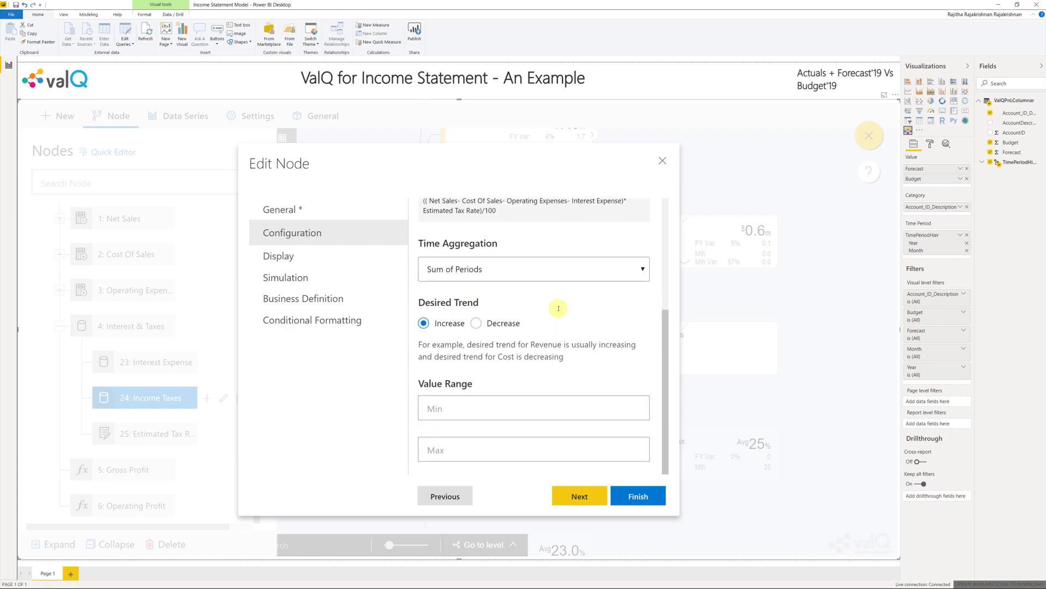
{"action": "left_click", "coordinate": [477, 322]}
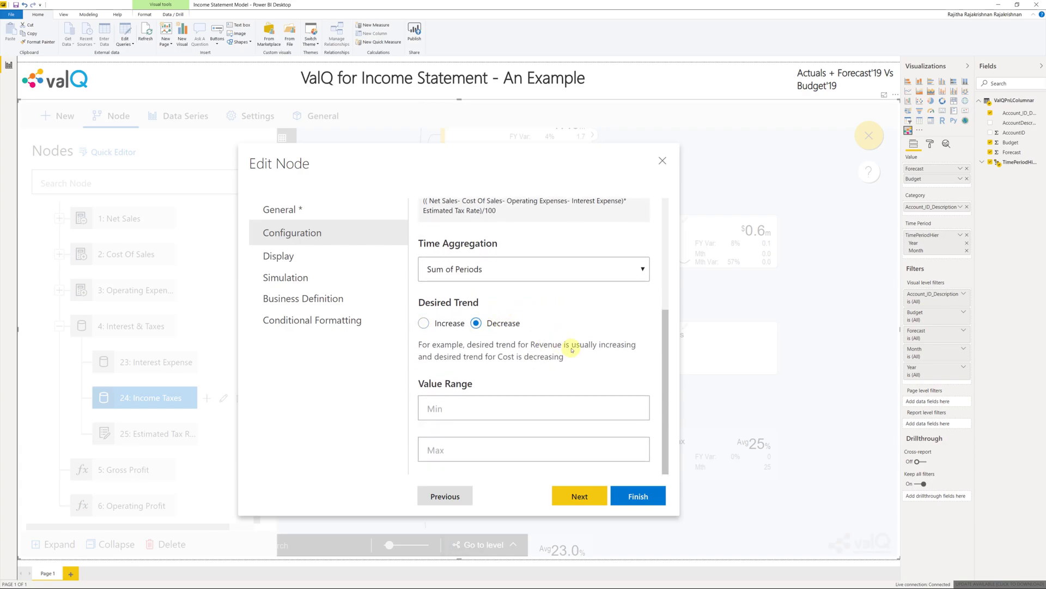
{"action": "left_click", "coordinate": [580, 495]}
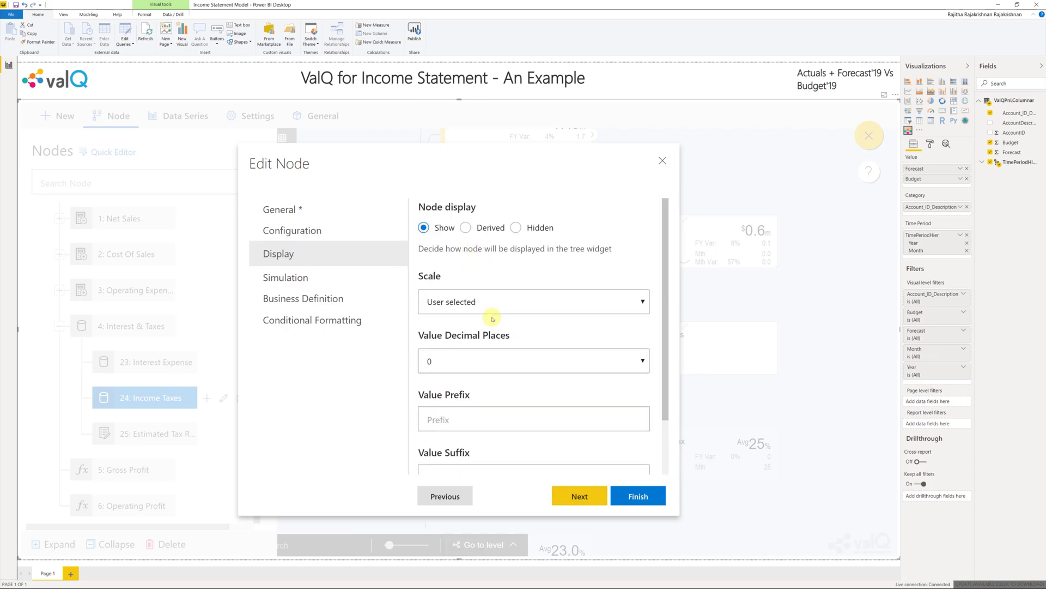
{"action": "left_click", "coordinate": [484, 419]}
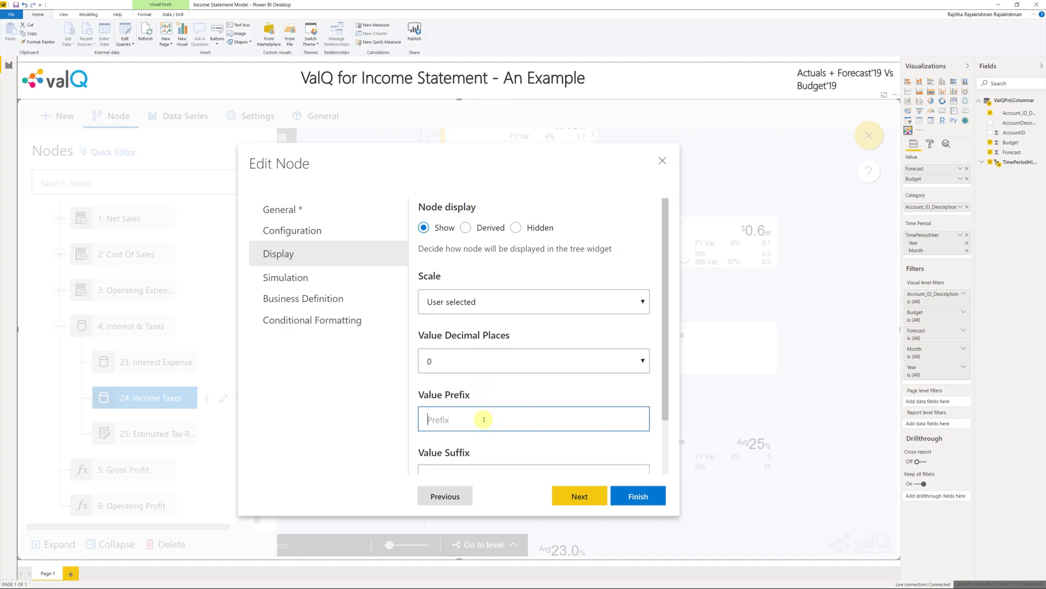
{"action": "type", "text": "$"}
Step: Disable simulation and set conditional formatting to Hidden for the Income Taxes node, saving the node
{"action": "left_click", "coordinate": [571, 502]}
{"action": "left_click", "coordinate": [633, 210]}
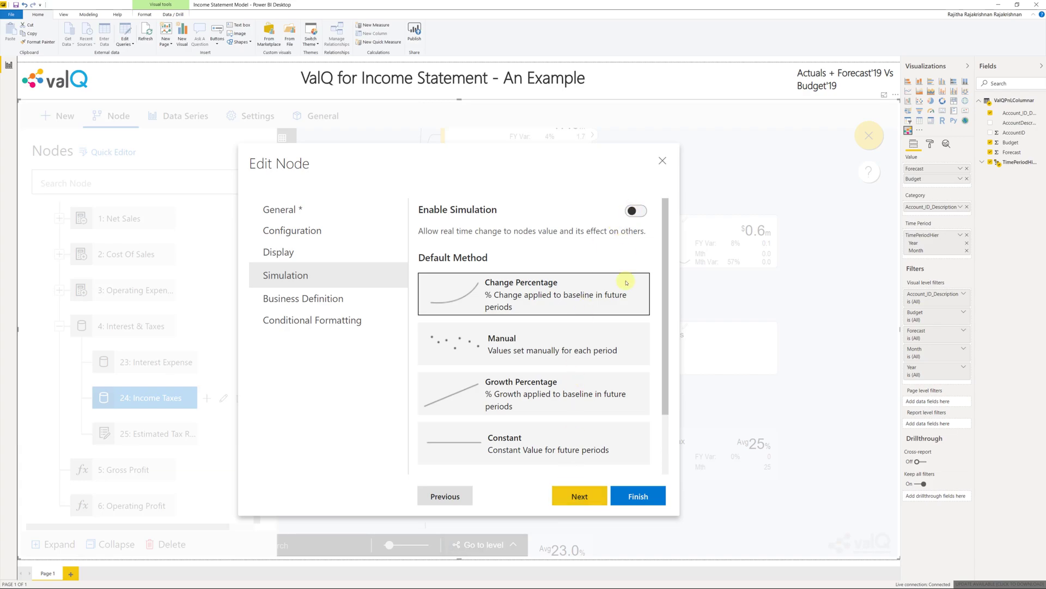
{"action": "left_click", "coordinate": [362, 318]}
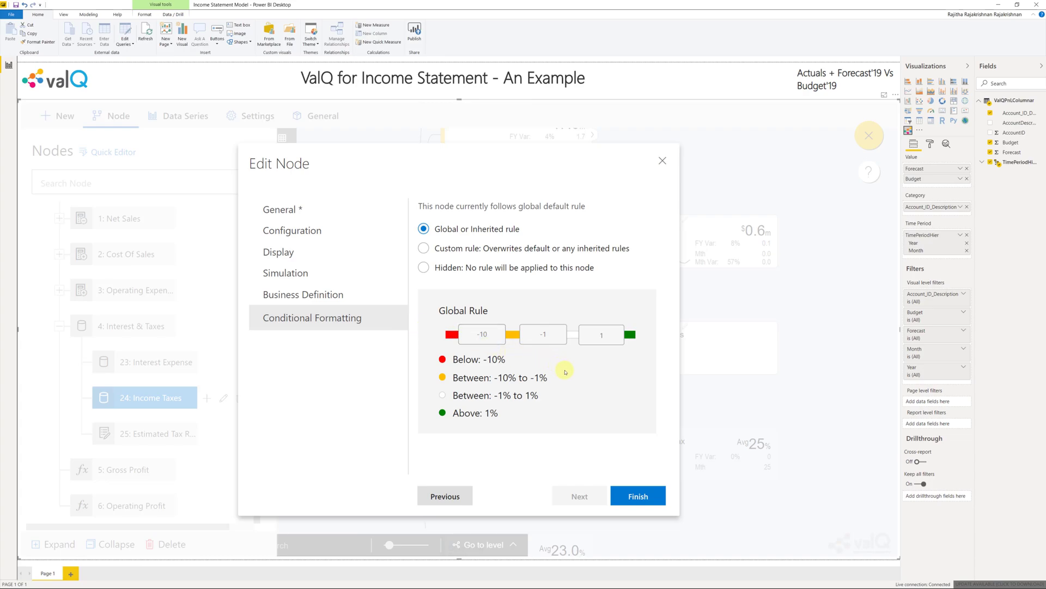
{"action": "left_click", "coordinate": [424, 267]}
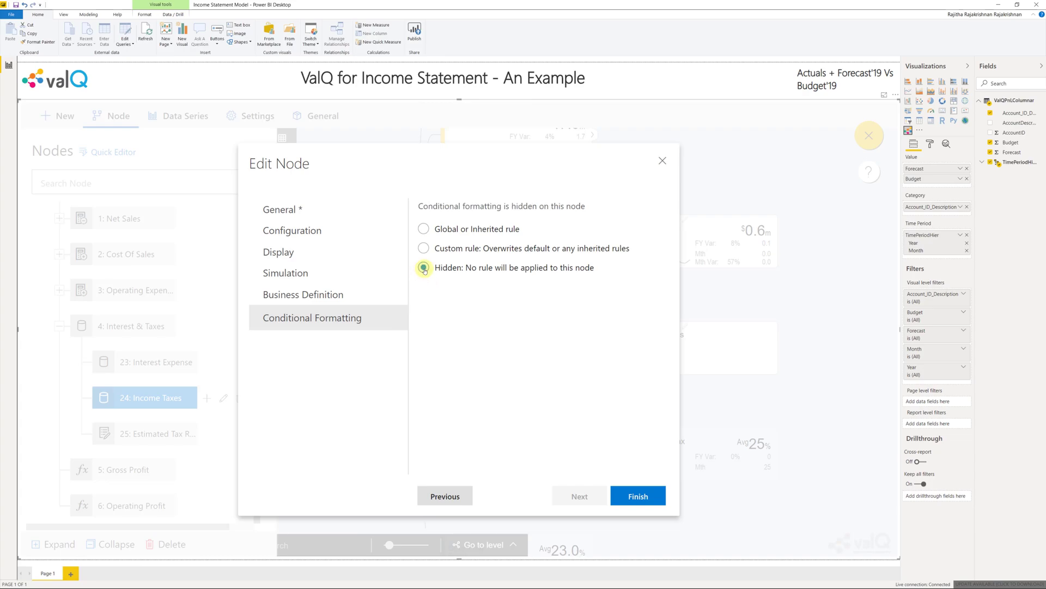
{"action": "left_click", "coordinate": [630, 494]}
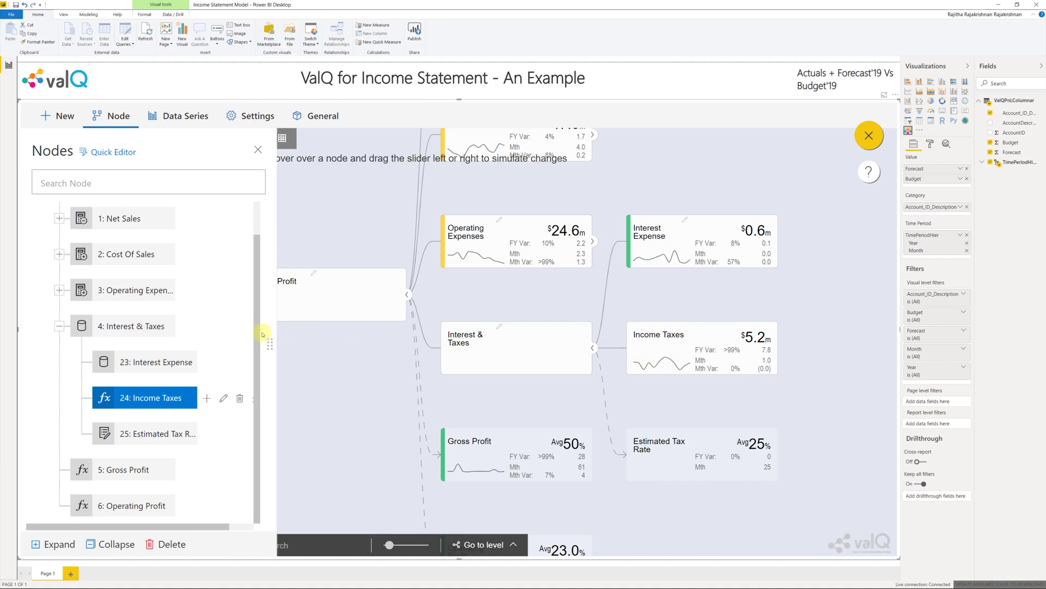
Step: Edit the Interest & Taxes node and set its calculation method to Formula
{"action": "double_click", "coordinate": [159, 326]}
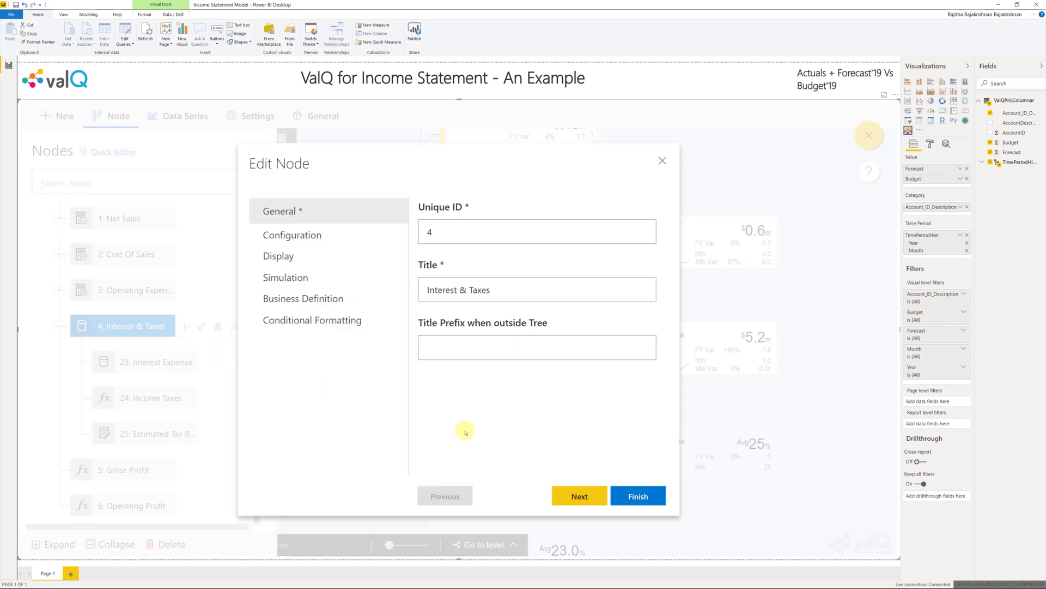
{"action": "left_click", "coordinate": [598, 493]}
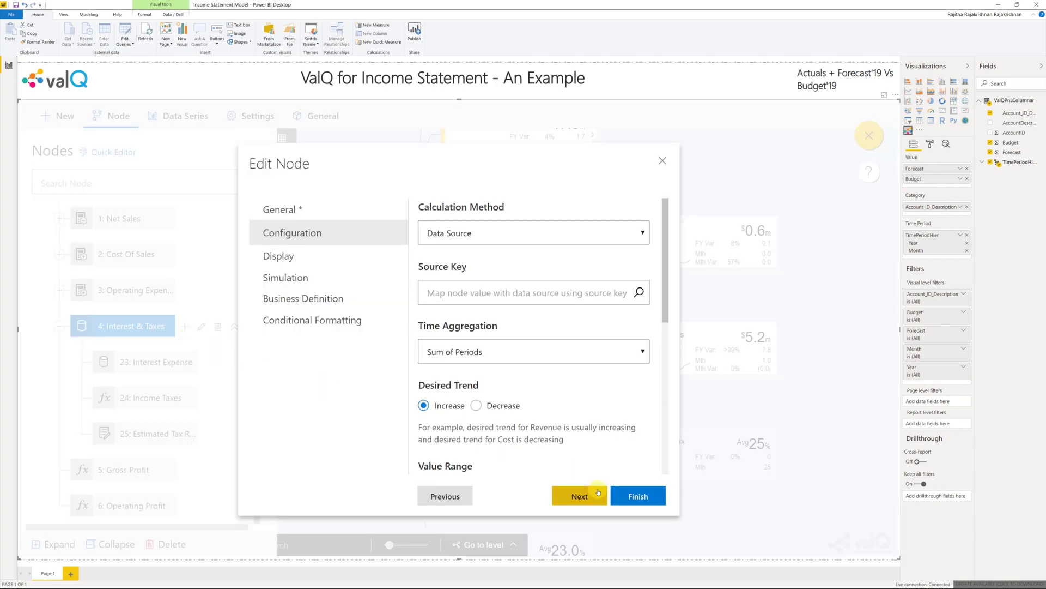
{"action": "left_click", "coordinate": [583, 233]}
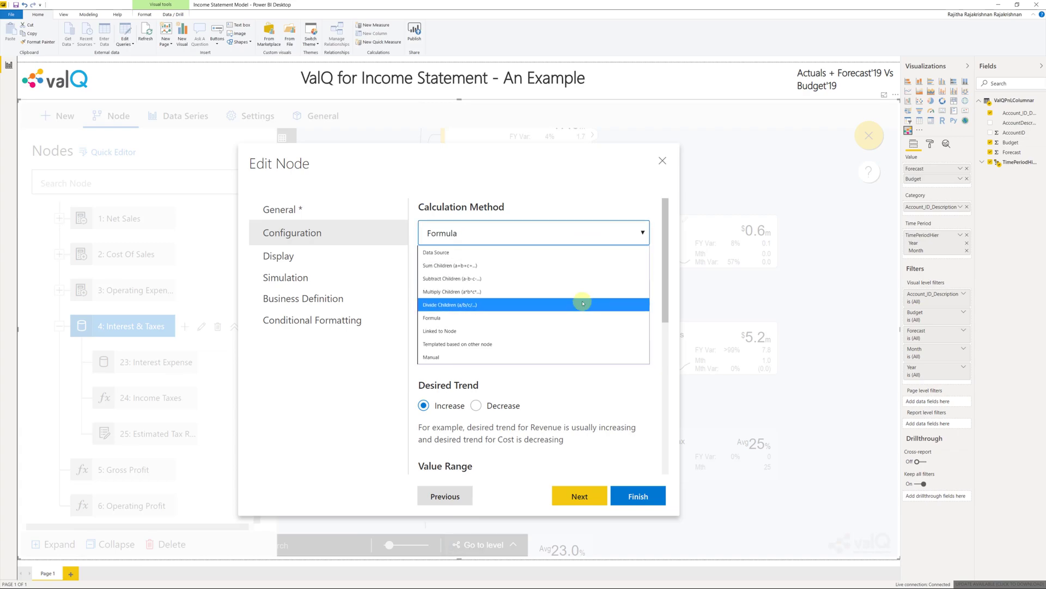
{"action": "left_click", "coordinate": [582, 318]}
Step: Enter the Interest & Taxes custom formula as Interest Expense plus Income Taxes, {23}+{24}
{"action": "left_click", "coordinate": [581, 314]}
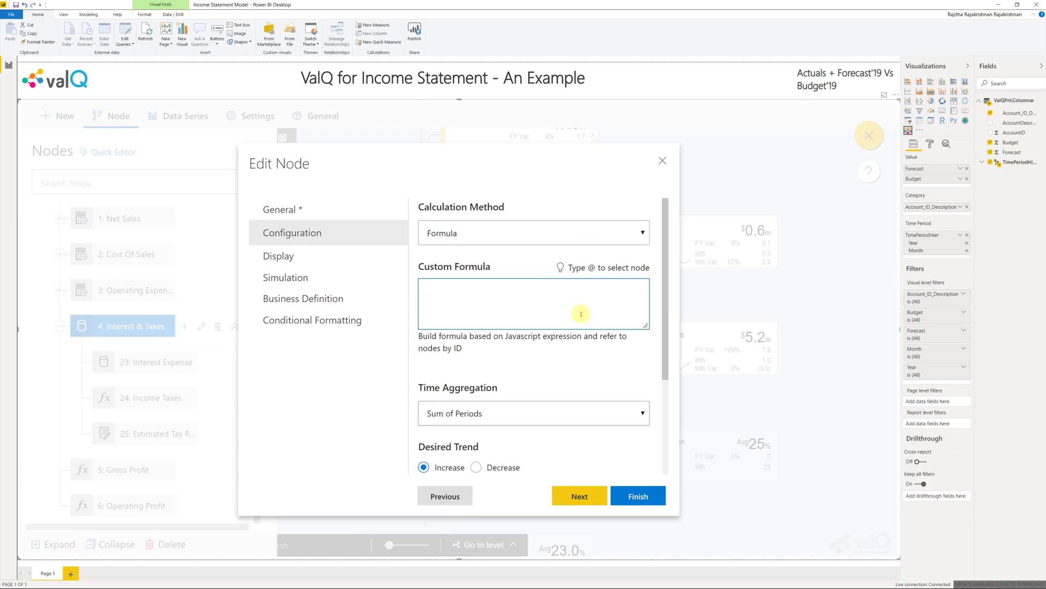
{"action": "type", "text": "@in"}
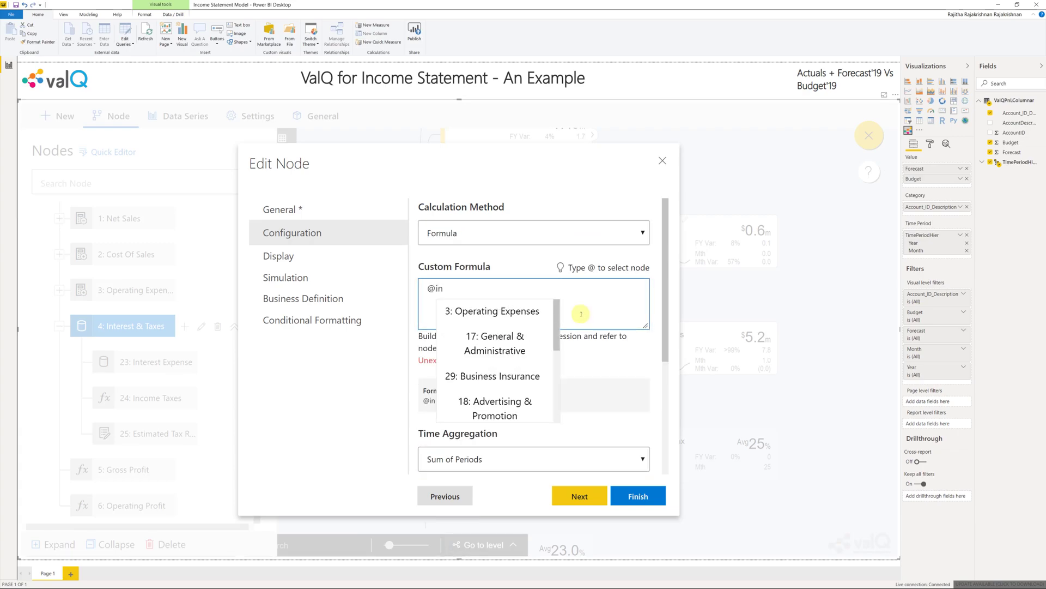
{"action": "type", "text": "te"}
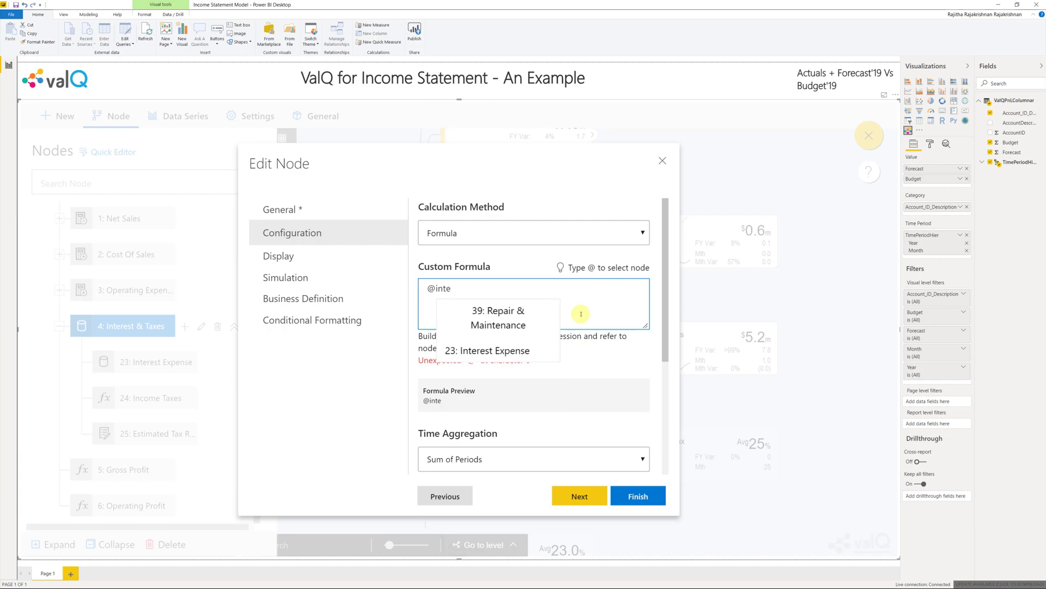
{"action": "left_click", "coordinate": [539, 352]}
{"action": "type", "text": "+@"}
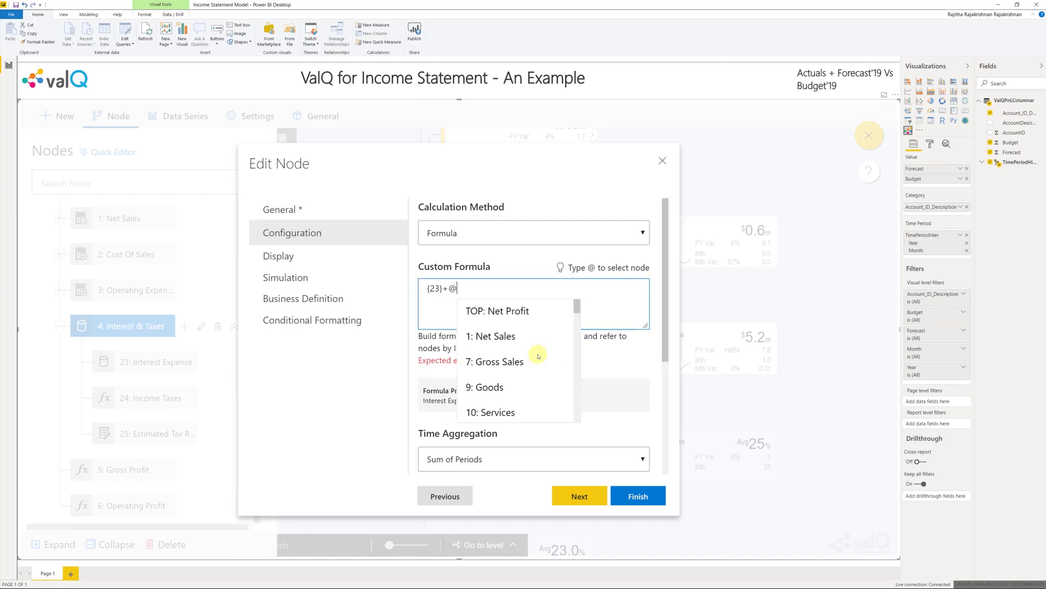
{"action": "type", "text": "inc"}
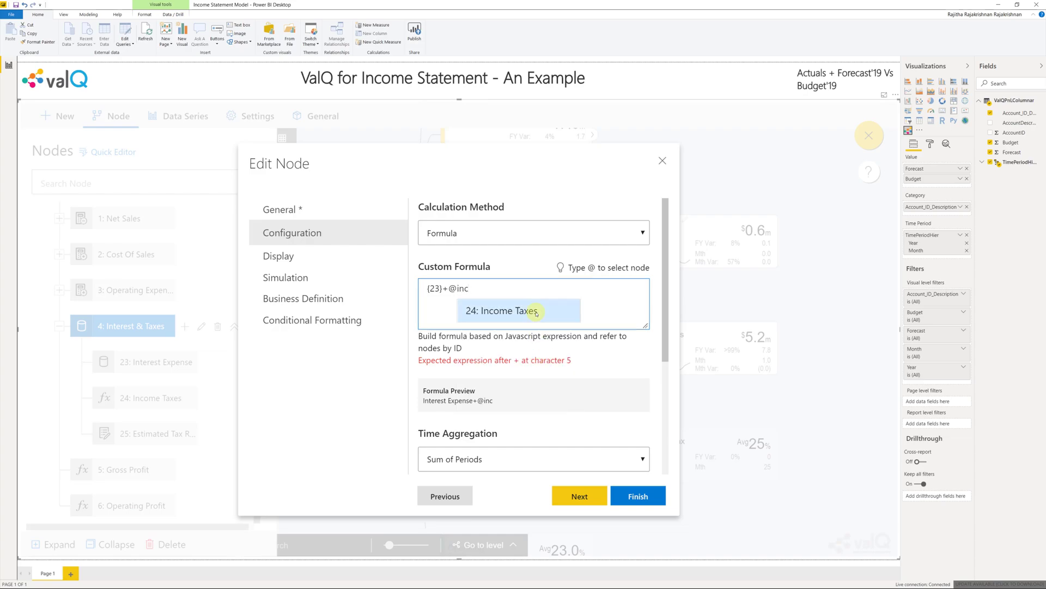
{"action": "left_click", "coordinate": [537, 314]}
Step: Set the Interest & Taxes node's value prefix to $, saving the node and collapsing its branch in the node list
{"action": "scroll", "coordinate": [584, 402], "scroll_direction": "down", "scroll_amount": 3}
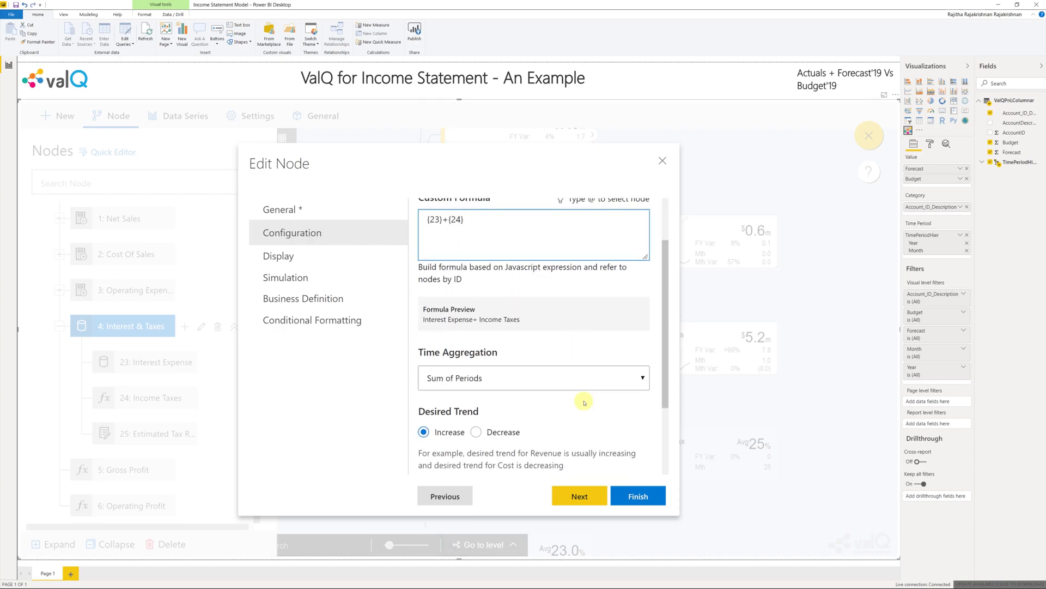
{"action": "scroll", "coordinate": [584, 402], "scroll_direction": "down", "scroll_amount": 2}
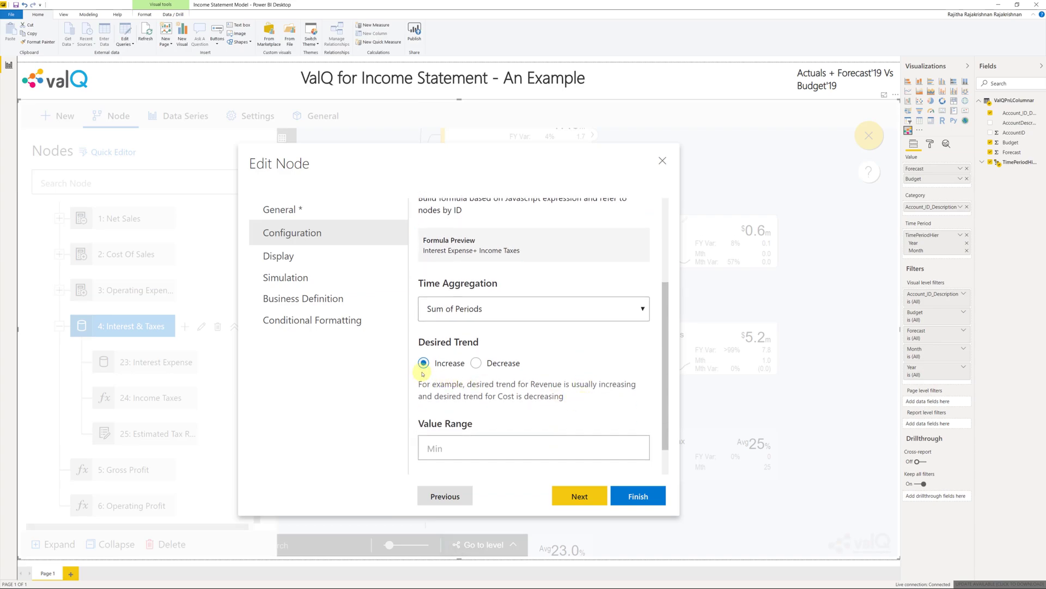
{"action": "scroll", "coordinate": [632, 413], "scroll_direction": "down", "scroll_amount": 1}
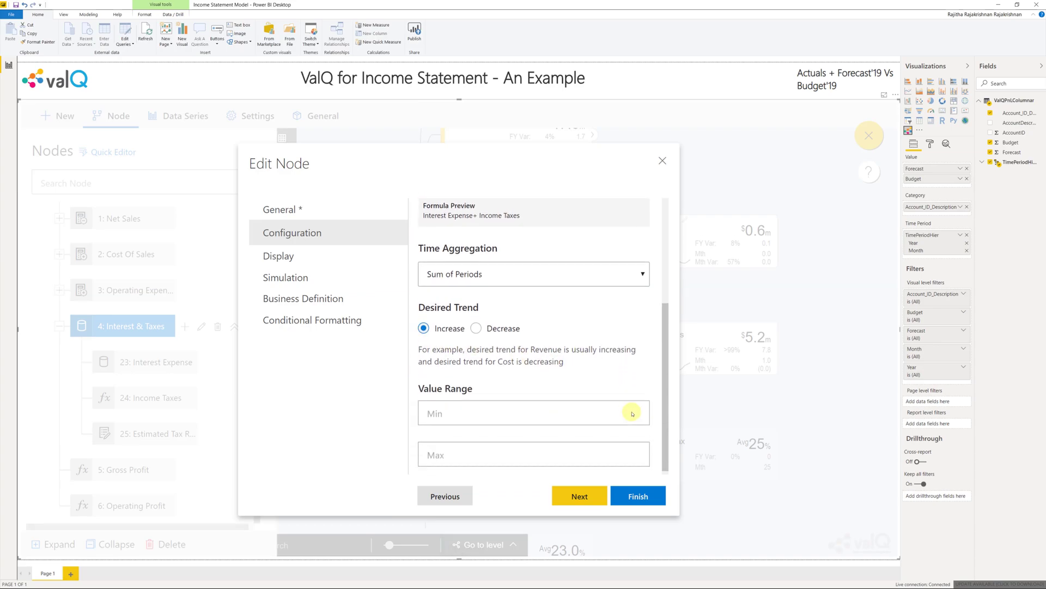
{"action": "left_click", "coordinate": [580, 496]}
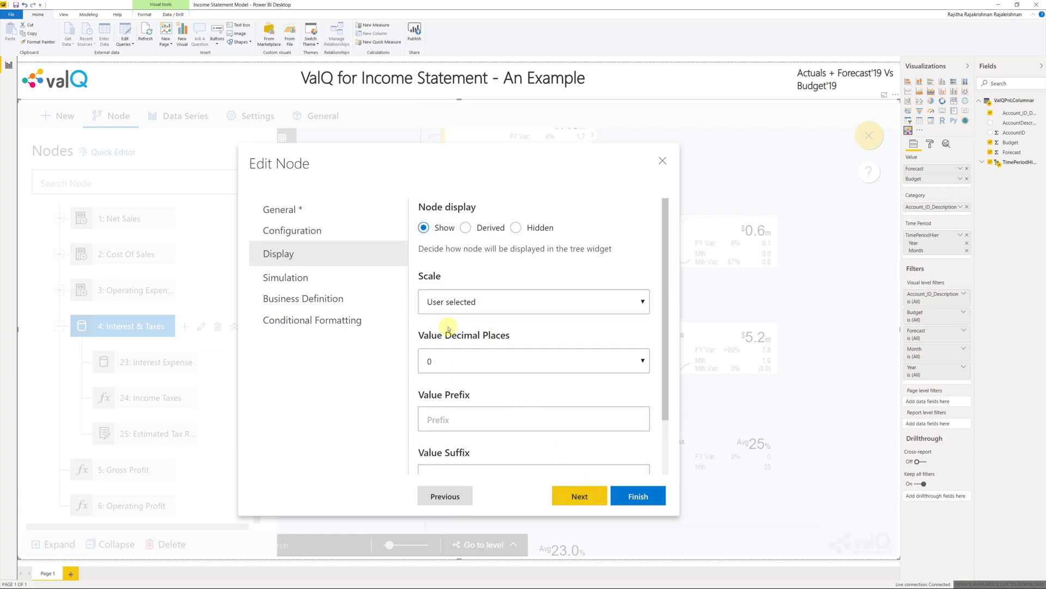
{"action": "left_click", "coordinate": [454, 407]}
{"action": "type", "text": "$"}
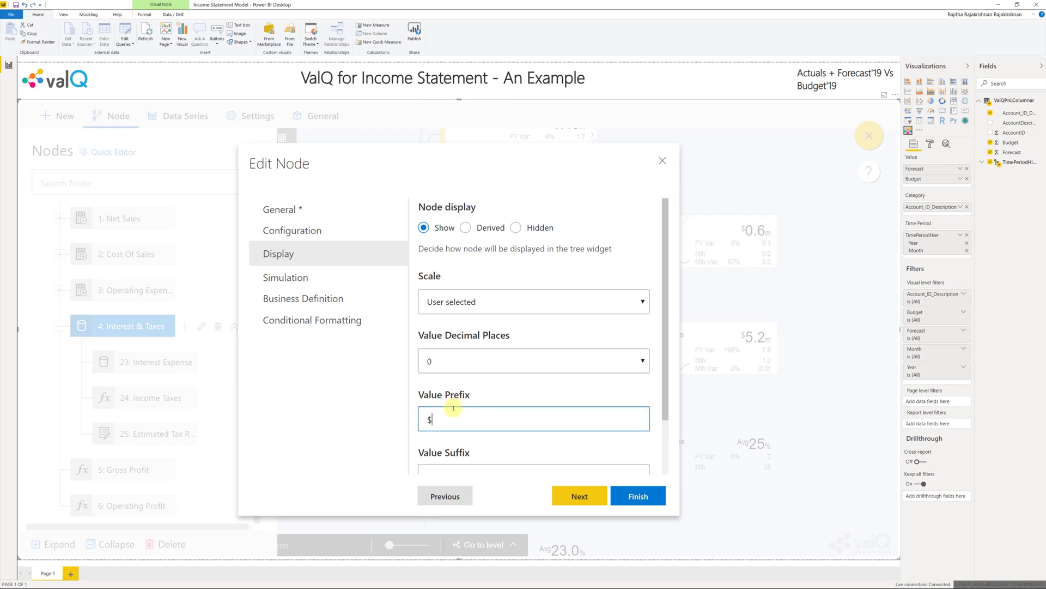
{"action": "left_click", "coordinate": [574, 499]}
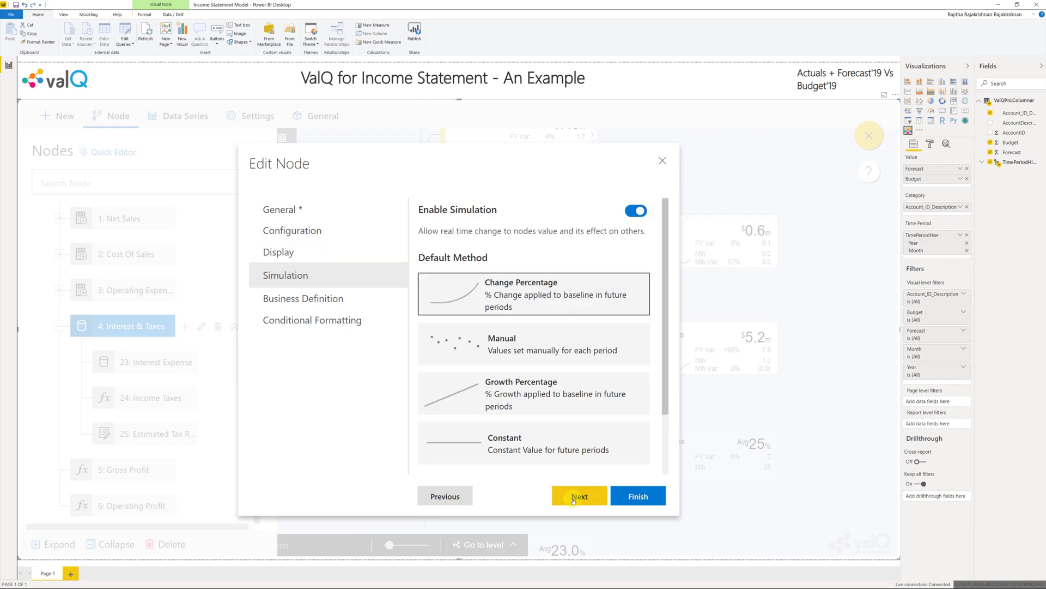
{"action": "left_click", "coordinate": [640, 494]}
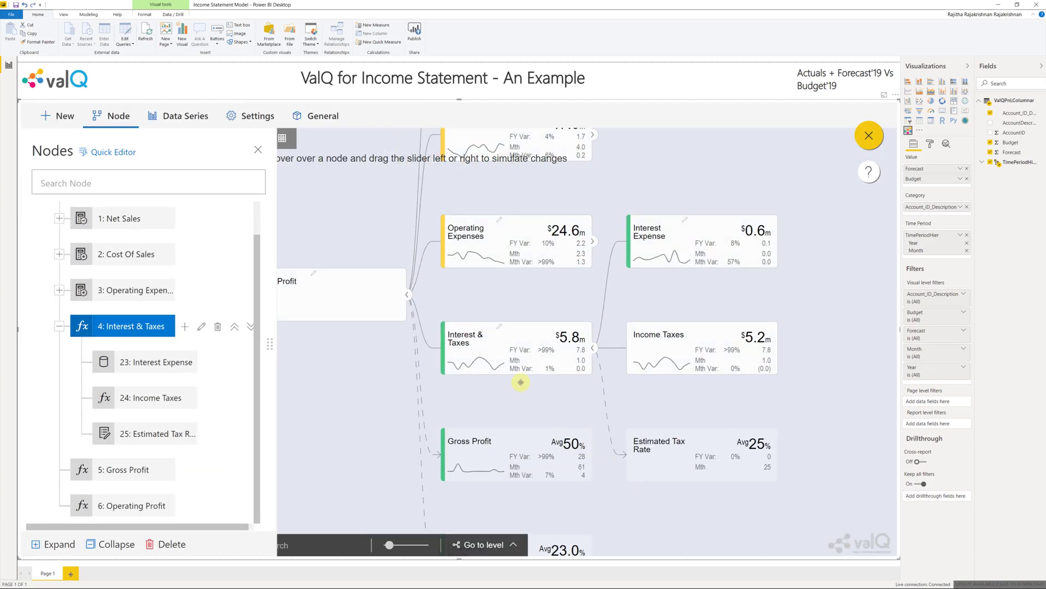
{"action": "left_click", "coordinate": [57, 328]}
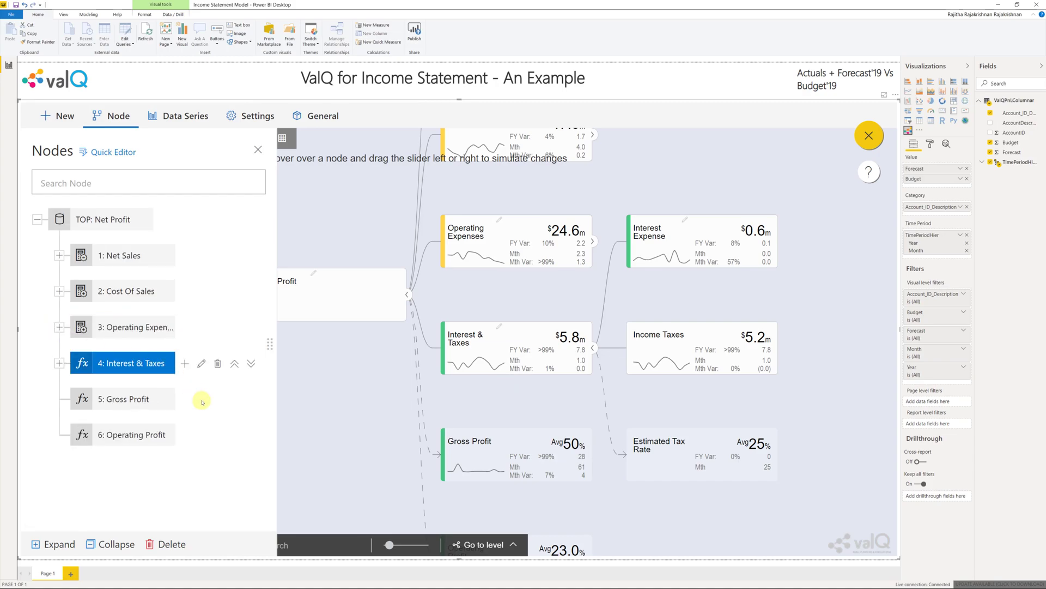
Step: Edit the top-level Net Profit node and set its calculation method to Formula
{"action": "left_click", "coordinate": [130, 222]}
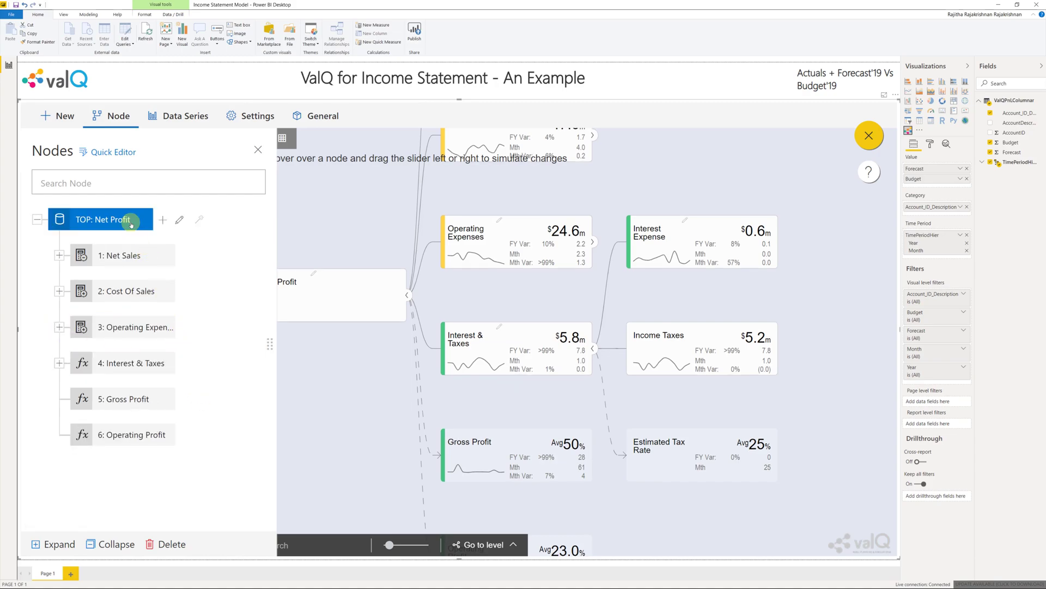
{"action": "left_click", "coordinate": [180, 220]}
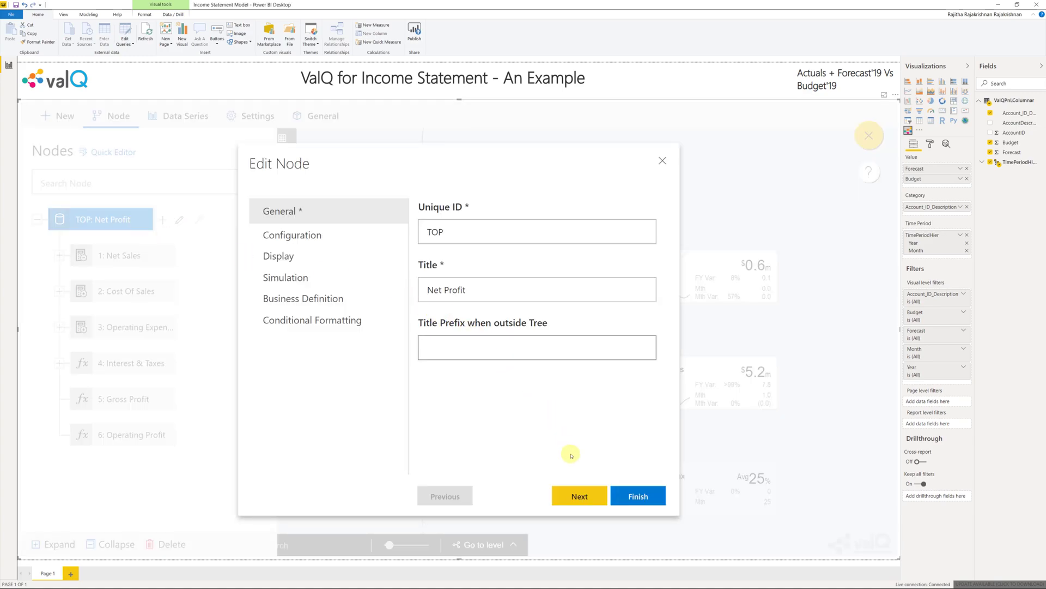
{"action": "left_click", "coordinate": [578, 507]}
{"action": "left_click", "coordinate": [568, 240]}
{"action": "key", "text": "f"}
{"action": "key", "text": "Return"}
Step: Enter the Net Profit custom formula as Net Sales minus Cost Of Sales, Operating Expenses, Interest Expense and Income Taxes, {1}-{2}-{3}-{23}-{24}
{"action": "left_click", "coordinate": [567, 292]}
{"action": "type", "text": "@ne"}
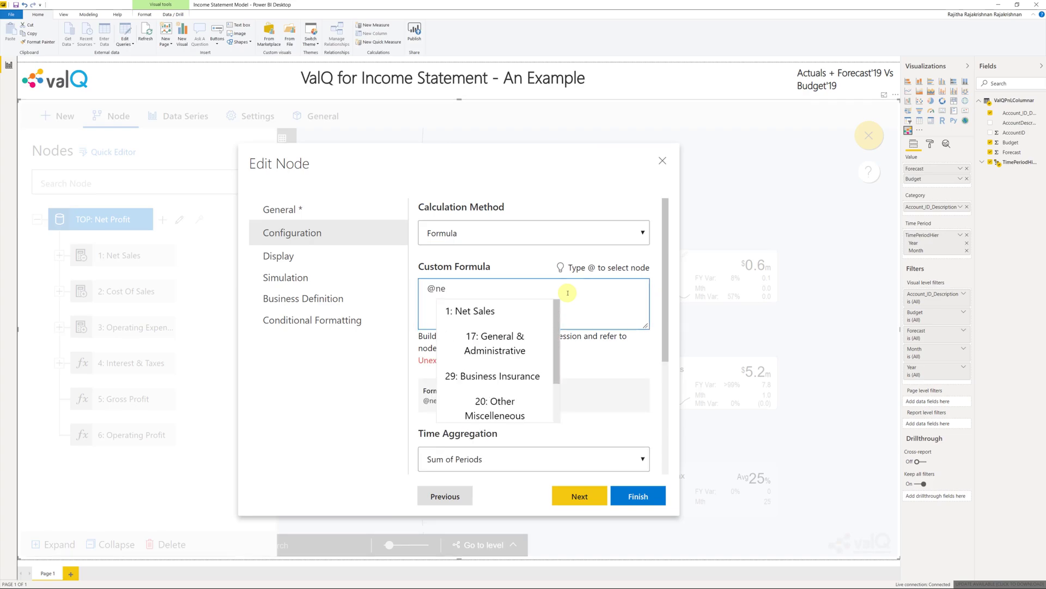
{"action": "left_click", "coordinate": [500, 311]}
{"action": "type", "text": "-@co"}
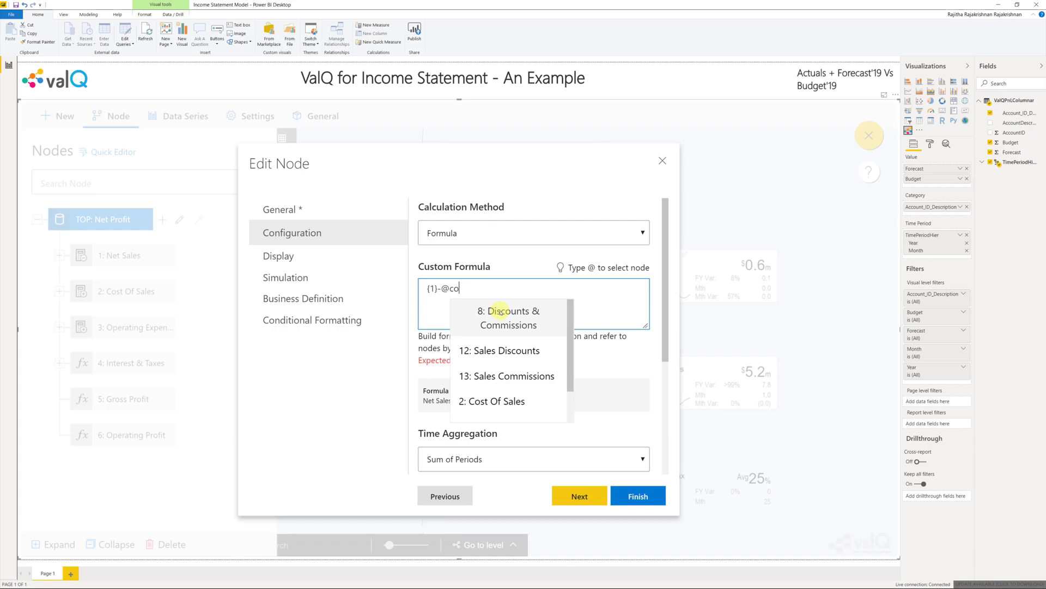
{"action": "left_click", "coordinate": [498, 400]}
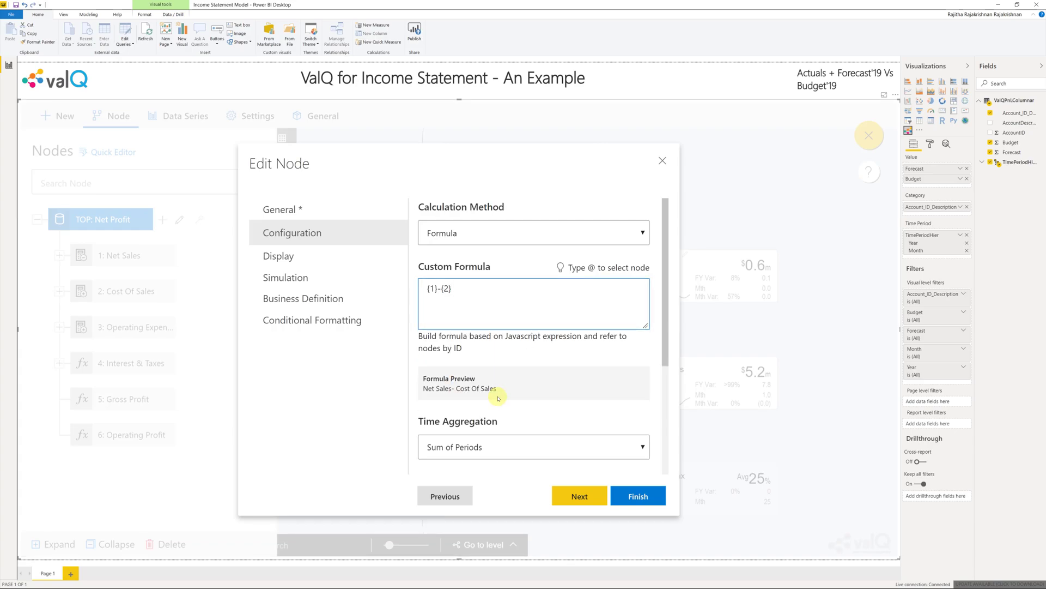
{"action": "type", "text": "-@op"}
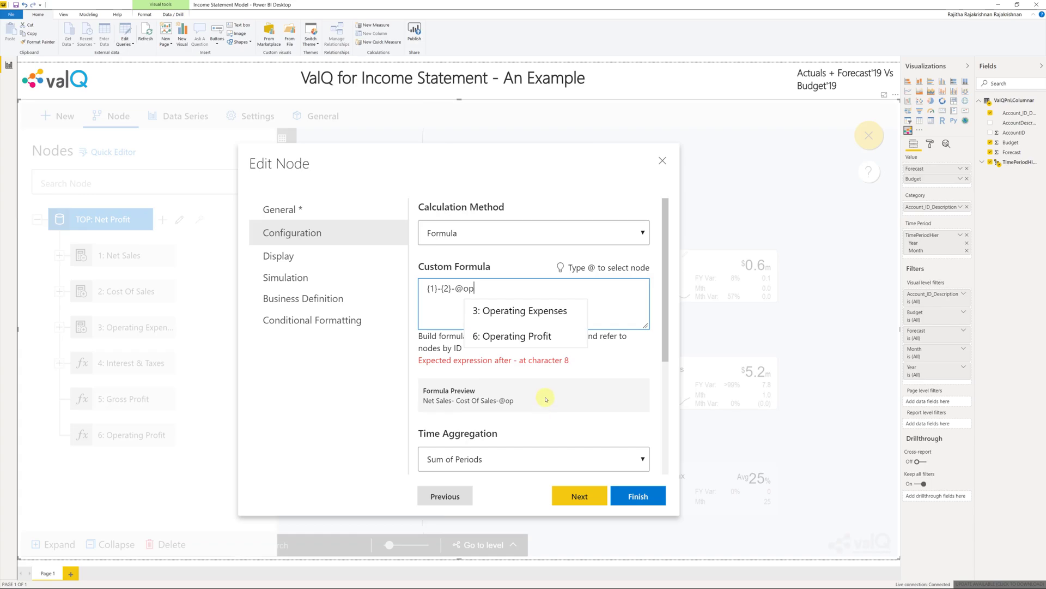
{"action": "left_click", "coordinate": [540, 314]}
{"action": "type", "text": "-@int"}
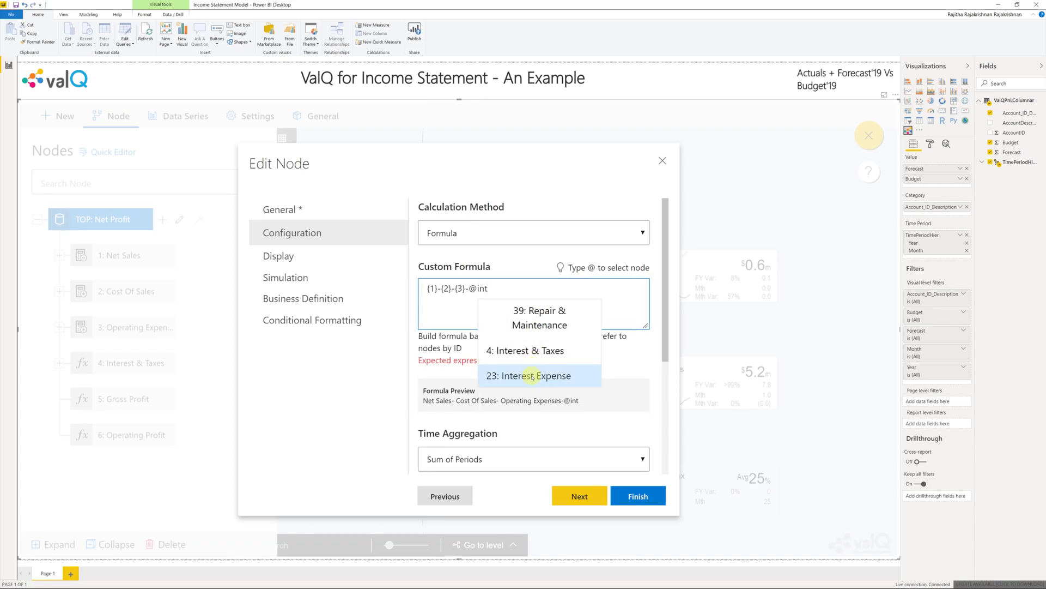
{"action": "left_click", "coordinate": [533, 377]}
{"action": "type", "text": "-"}
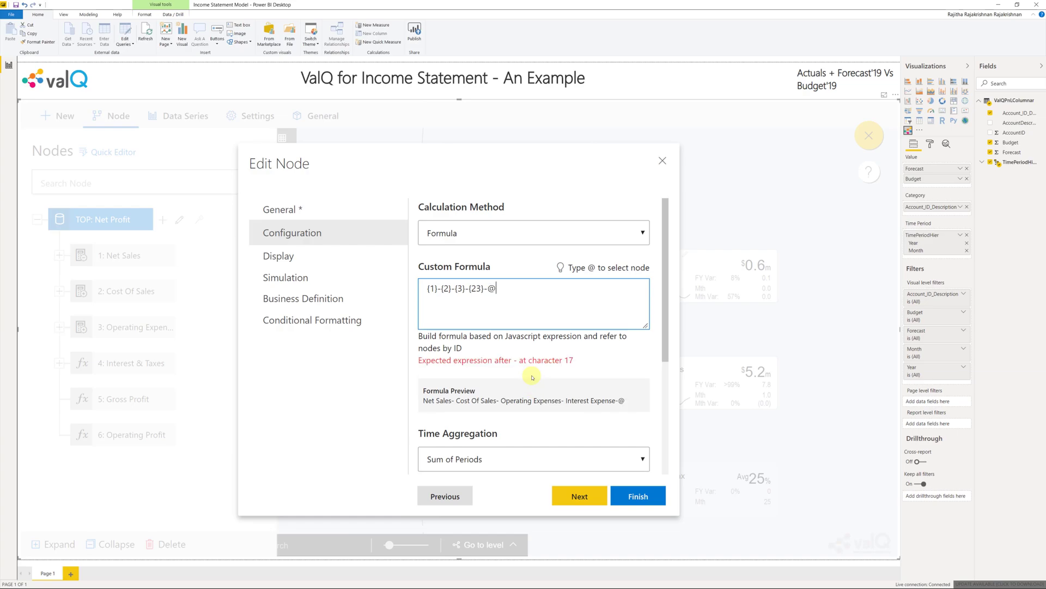
{"action": "type", "text": "@inc"}
{"action": "left_click", "coordinate": [538, 316]}
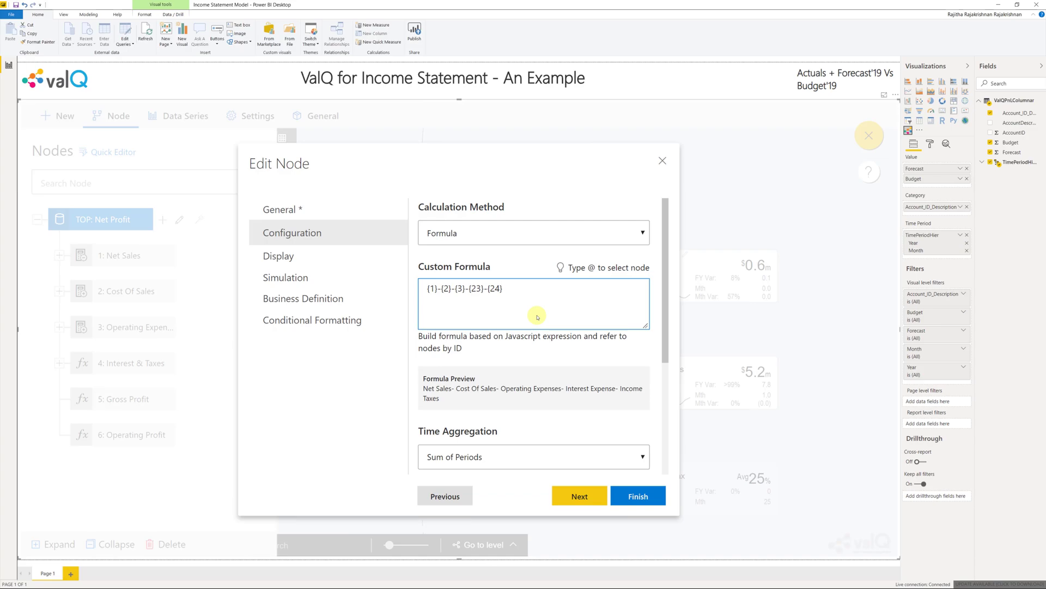
Step: Set the Net Profit node's value prefix to $
{"action": "scroll", "coordinate": [537, 402], "scroll_direction": "down", "scroll_amount": 5}
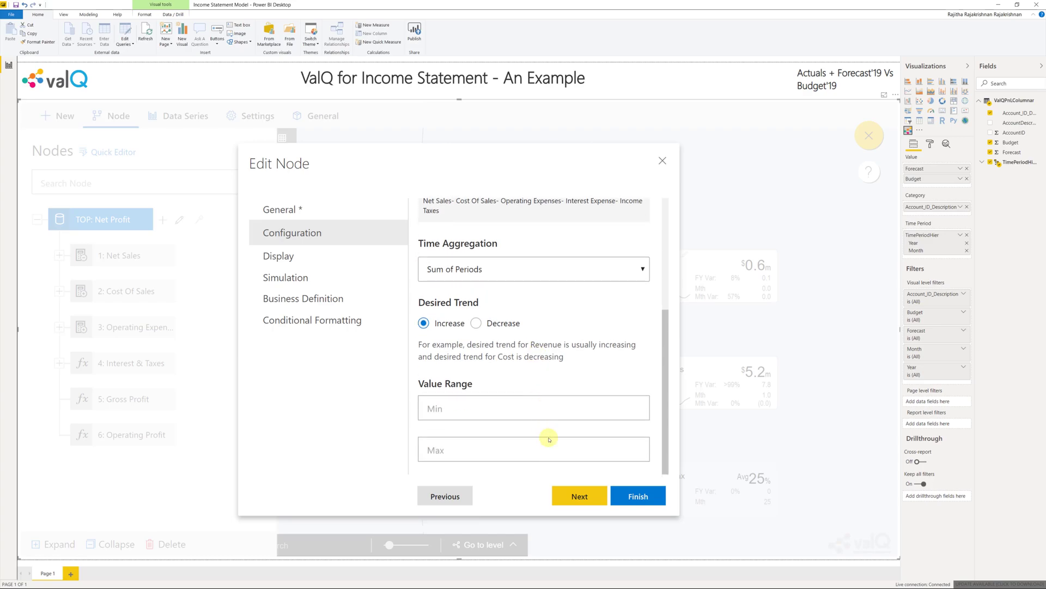
{"action": "left_click", "coordinate": [566, 493]}
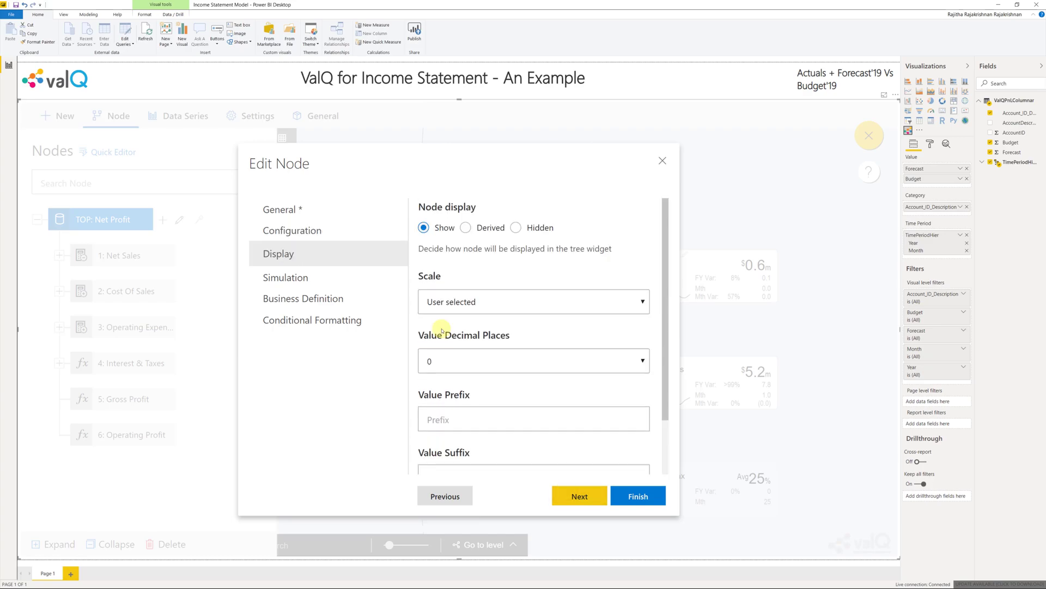
{"action": "left_click", "coordinate": [443, 418]}
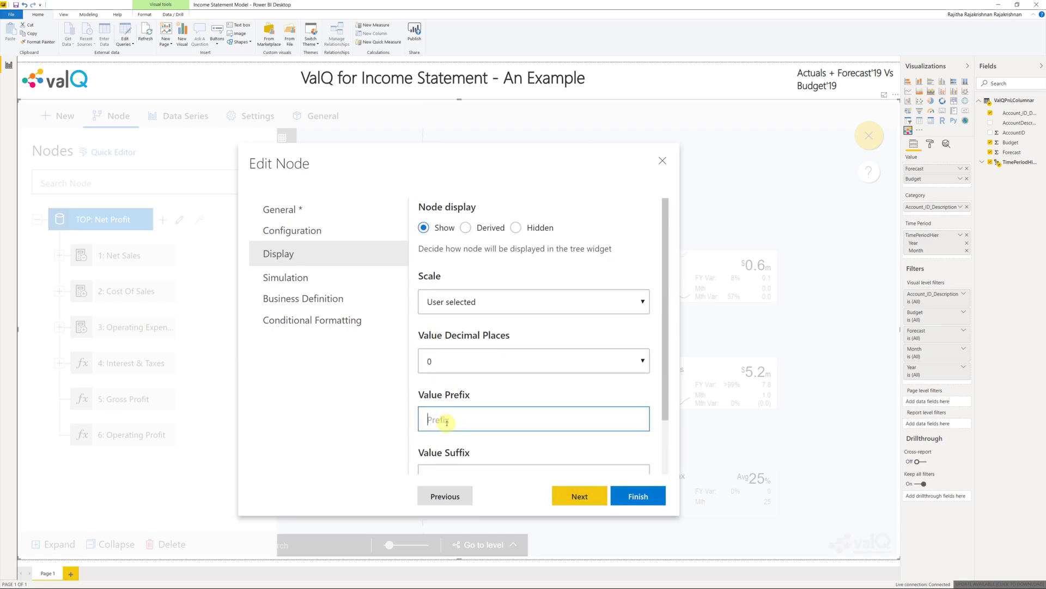
{"action": "type", "text": "$"}
{"action": "scroll", "coordinate": [512, 467], "scroll_direction": "down", "scroll_amount": 2}
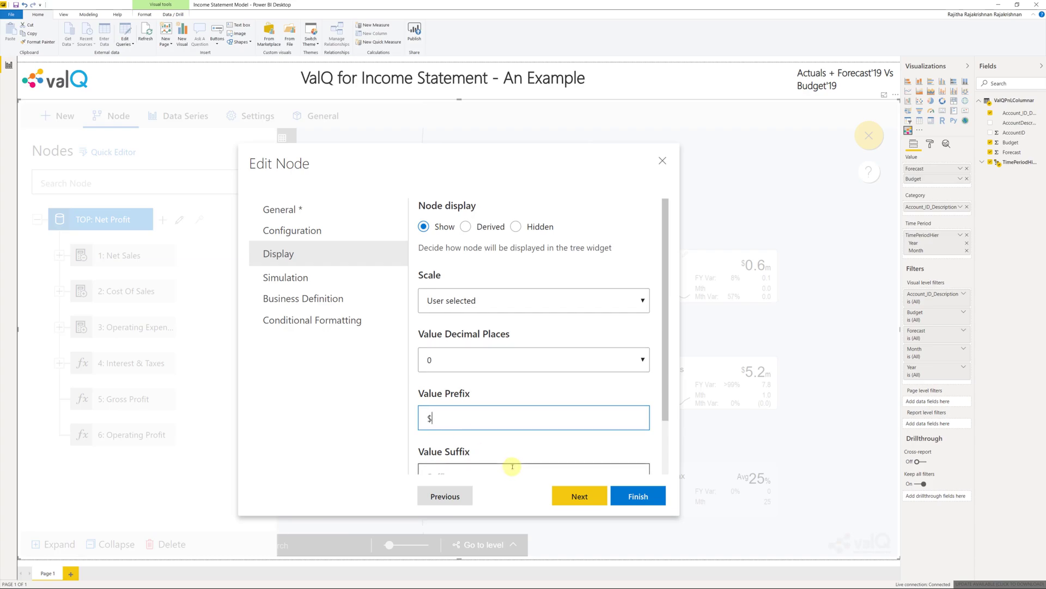
Step: Disable simulation for the Net Profit node, leave conditional formatting on the global or inherited rule, and save the node
{"action": "left_click", "coordinate": [570, 495]}
{"action": "left_click", "coordinate": [636, 212]}
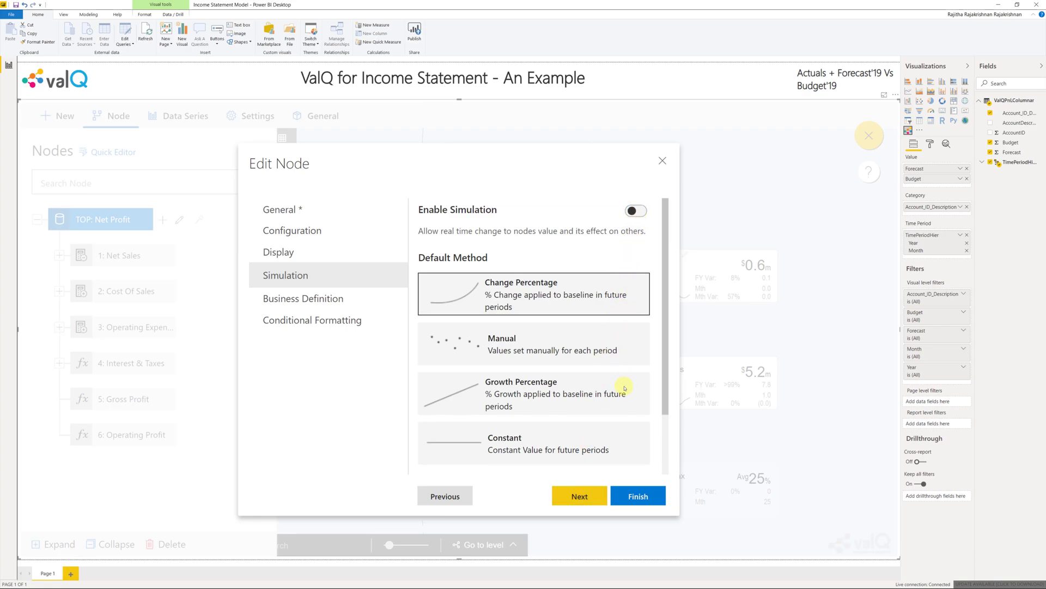
{"action": "scroll", "coordinate": [625, 388], "scroll_direction": "down", "scroll_amount": 2}
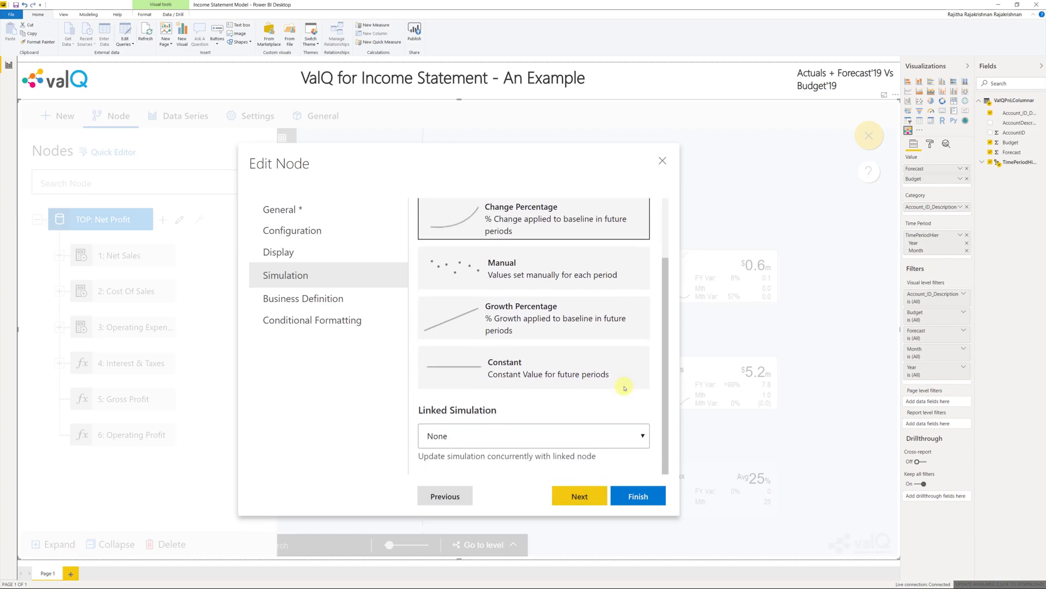
{"action": "left_click", "coordinate": [338, 320]}
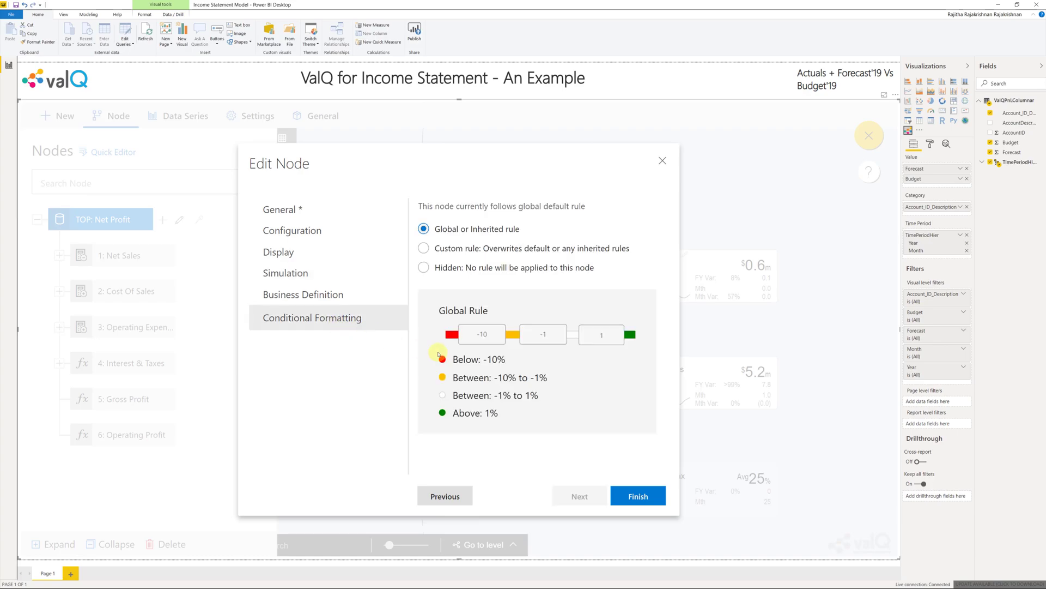
{"action": "left_click", "coordinate": [627, 496]}
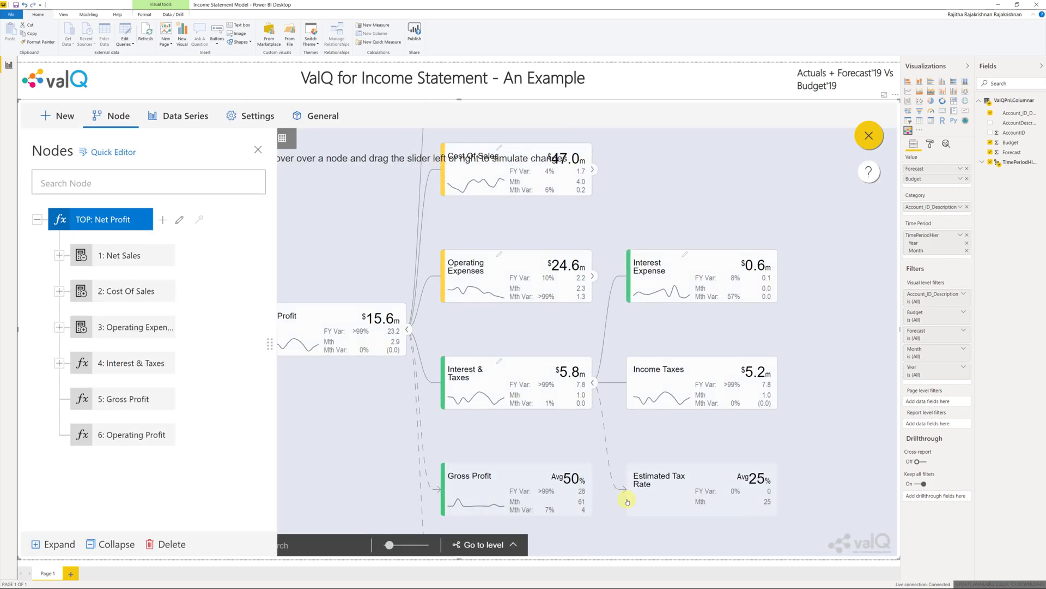
Step: Display the tree at level 1 and then level 2, closing the node list and collapsing the side panel
{"action": "left_click_drag", "start_coordinate": [267, 343], "coordinate": [210, 341]}
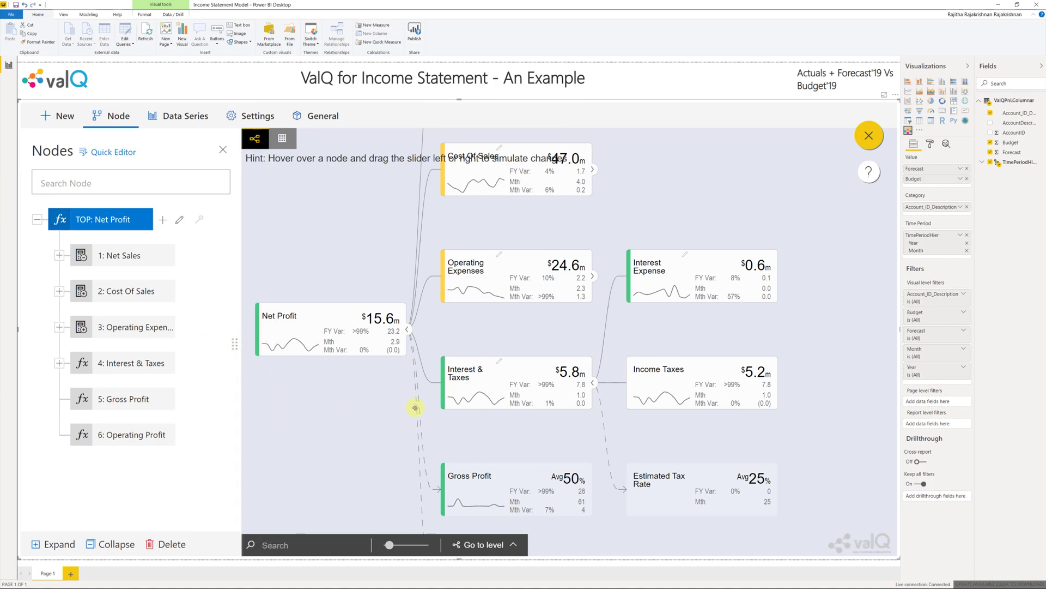
{"action": "left_click", "coordinate": [466, 544]}
{"action": "left_click", "coordinate": [468, 482]}
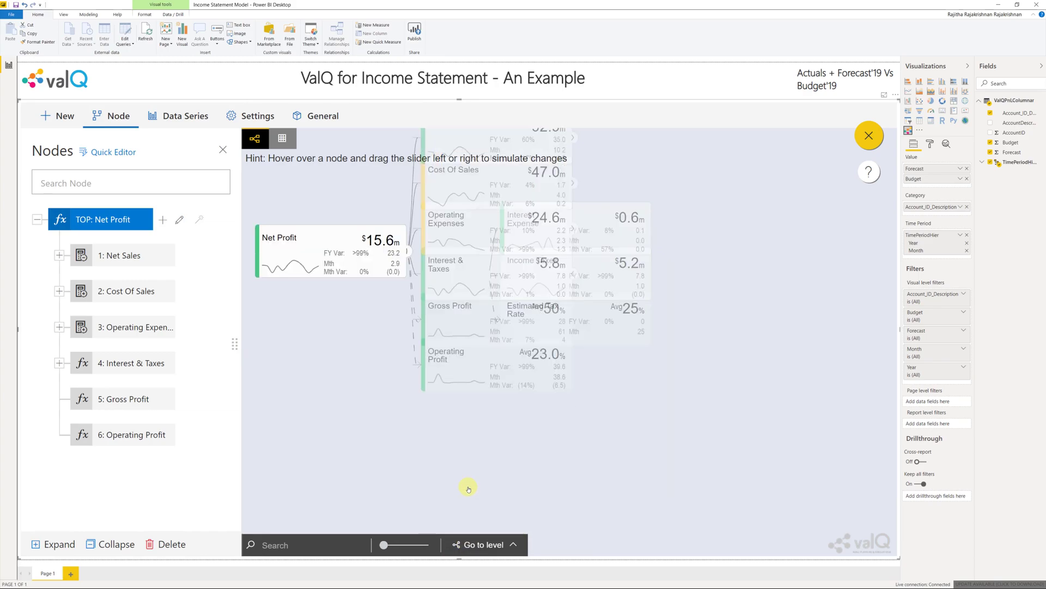
{"action": "left_click", "coordinate": [466, 543]}
{"action": "left_click", "coordinate": [476, 497]}
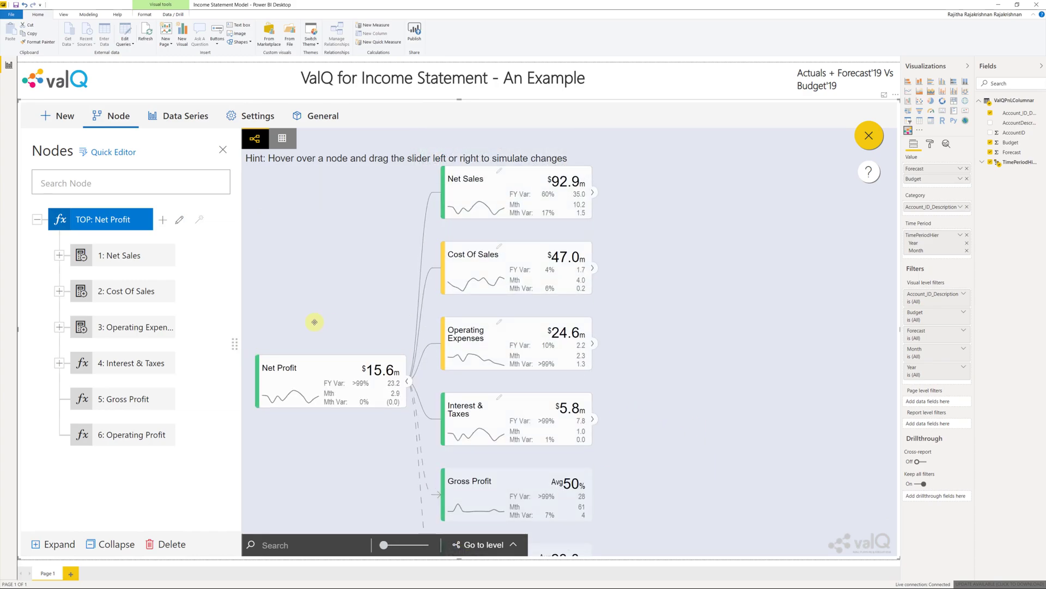
{"action": "left_click", "coordinate": [223, 150]}
{"action": "left_click", "coordinate": [237, 181]}
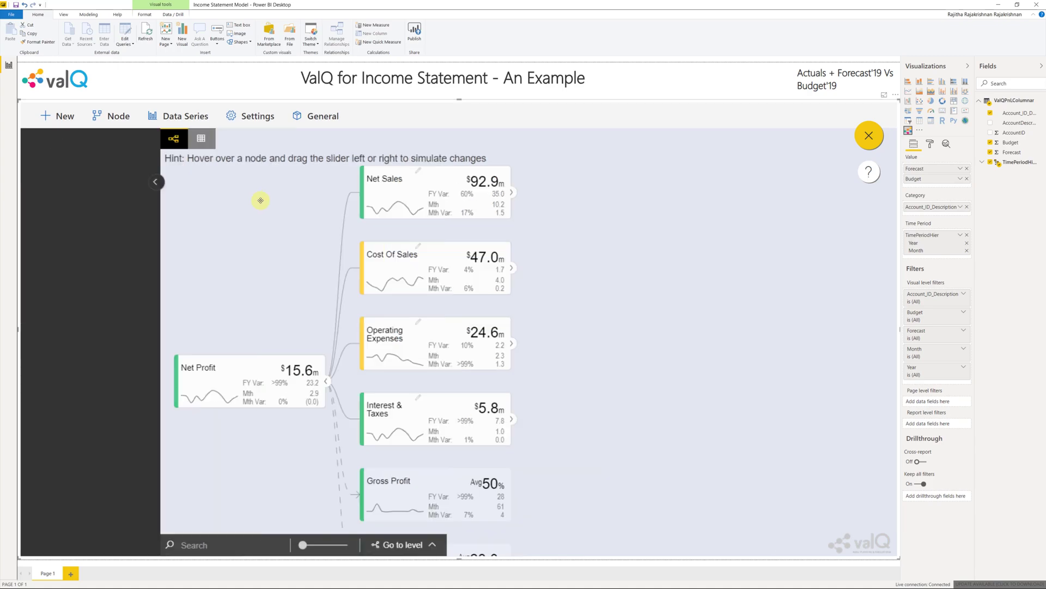
Step: Simulate a 29% increase on the Gross Sales node under Net Sales
{"action": "left_click", "coordinate": [384, 268]}
{"action": "left_click", "coordinate": [384, 215]}
{"action": "left_click_drag", "start_coordinate": [490, 246], "coordinate": [507, 246]}
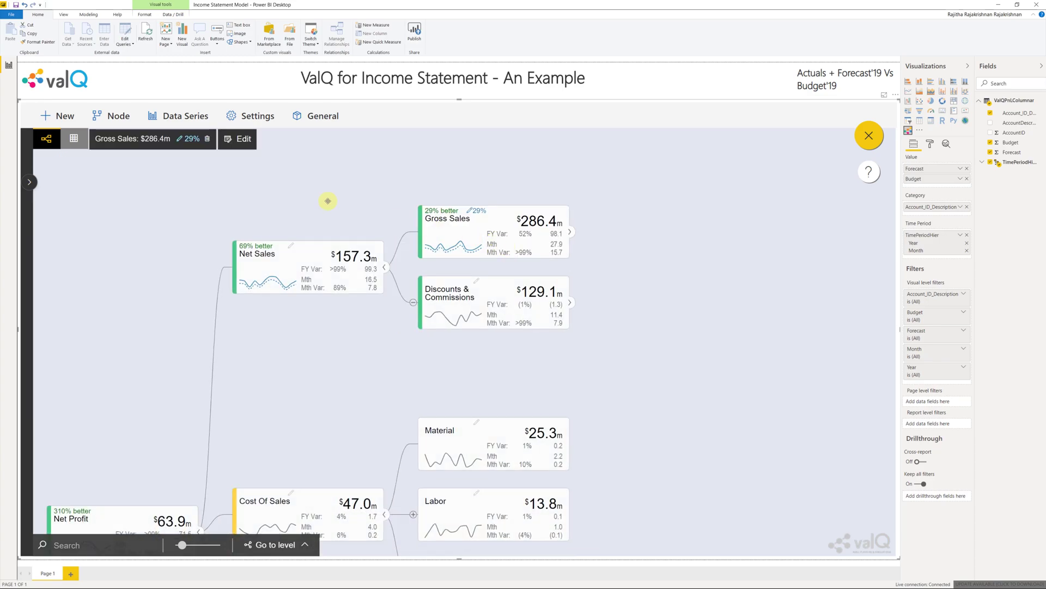
Step: Collapse the tree to level 1 and expand it to level 2 to examine the simulation's effect on Net Profit
{"action": "left_click", "coordinate": [273, 545]}
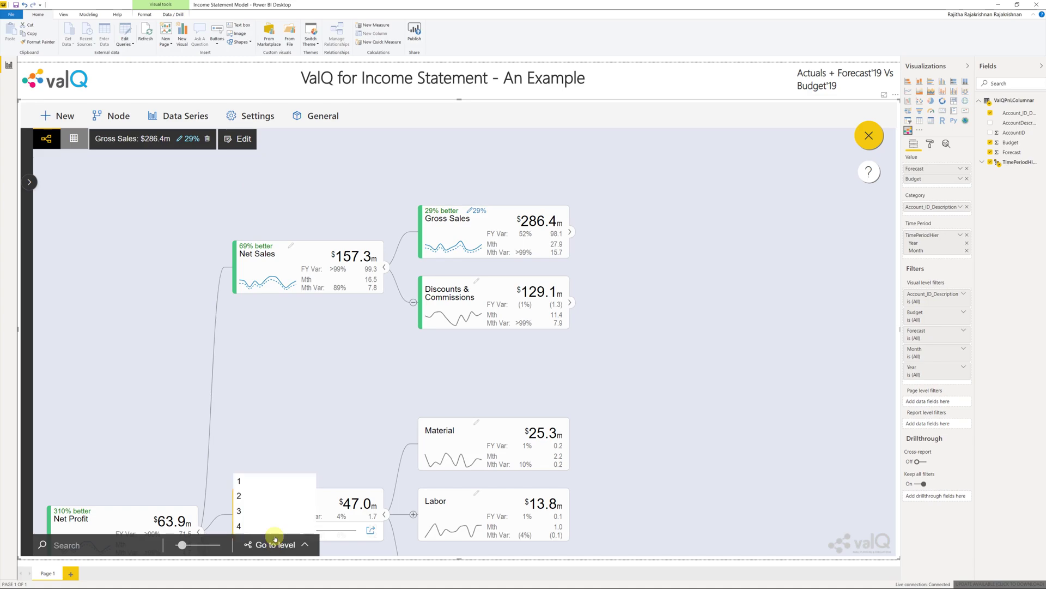
{"action": "left_click", "coordinate": [280, 484]}
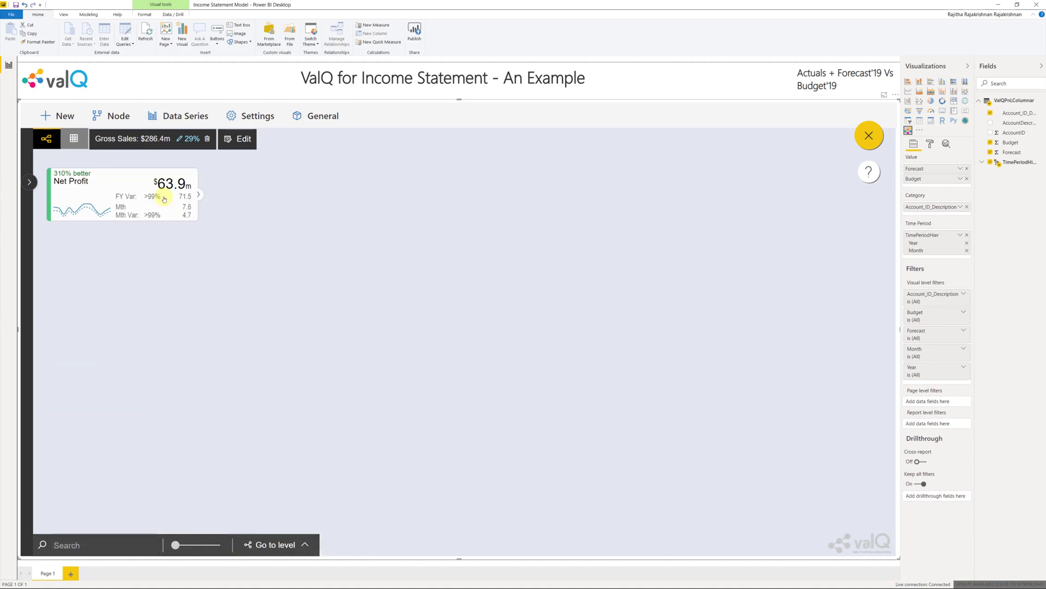
{"action": "left_click", "coordinate": [278, 545]}
{"action": "left_click", "coordinate": [283, 496]}
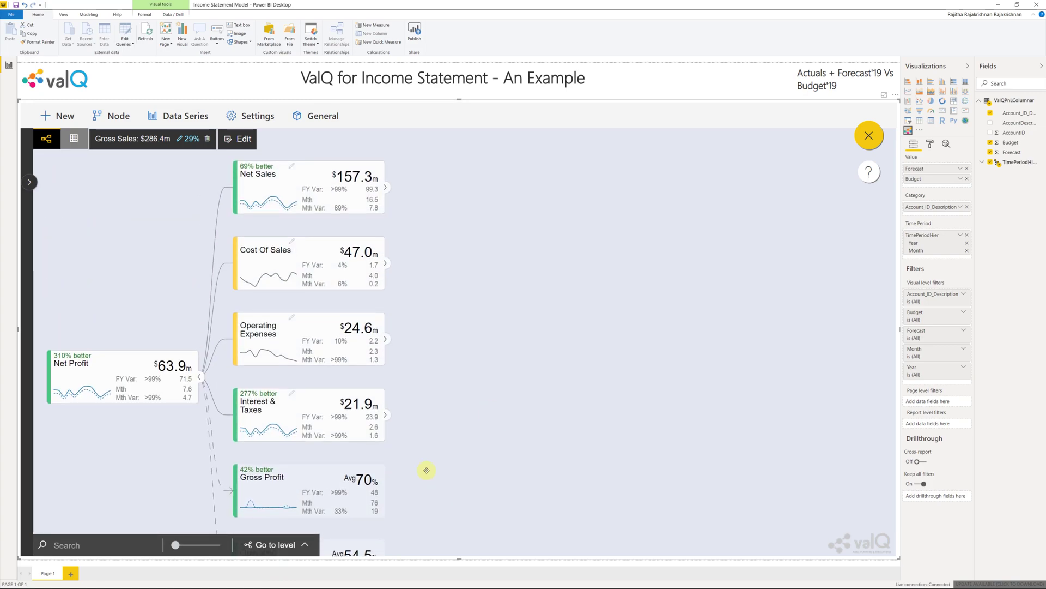
Step: Remove the 29% Gross Sales simulation
{"action": "left_click", "coordinate": [207, 140]}
{"action": "left_click", "coordinate": [207, 143]}
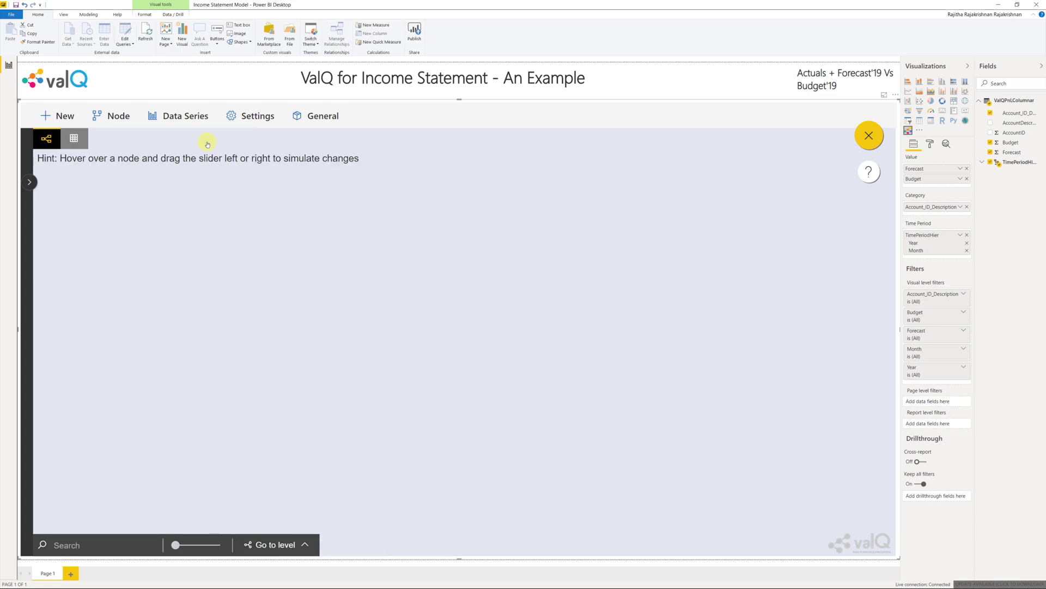